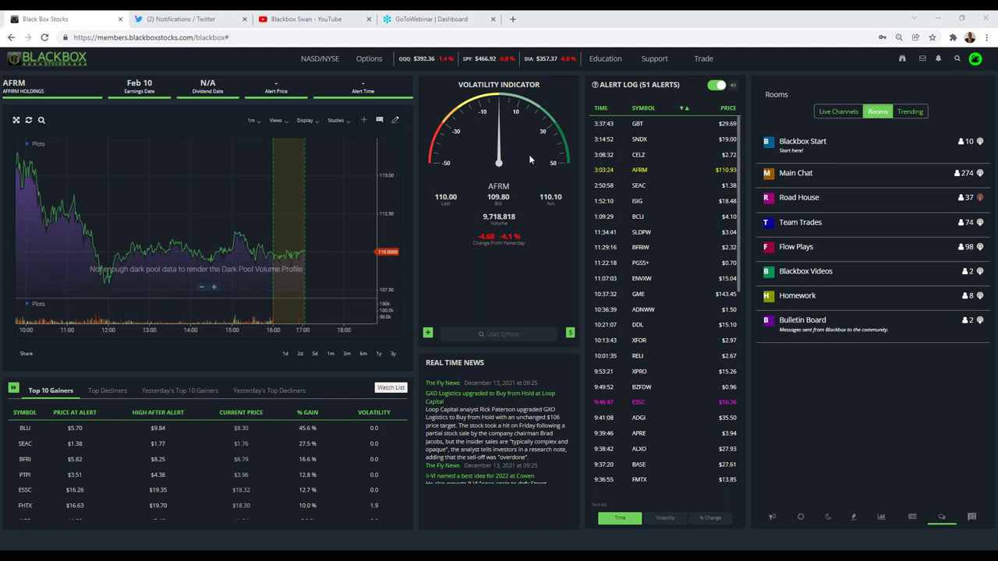
Step: Switch between the NASD/NYSE stock view and the Options flow view to compare them, finishing on the NASD/NYSE view
left_click(316, 59)
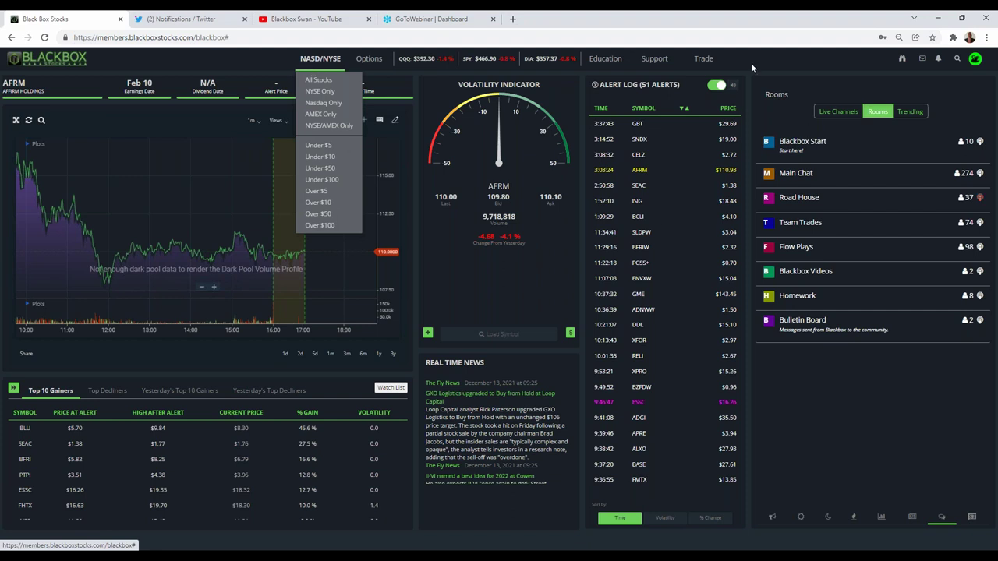
left_click(605, 296)
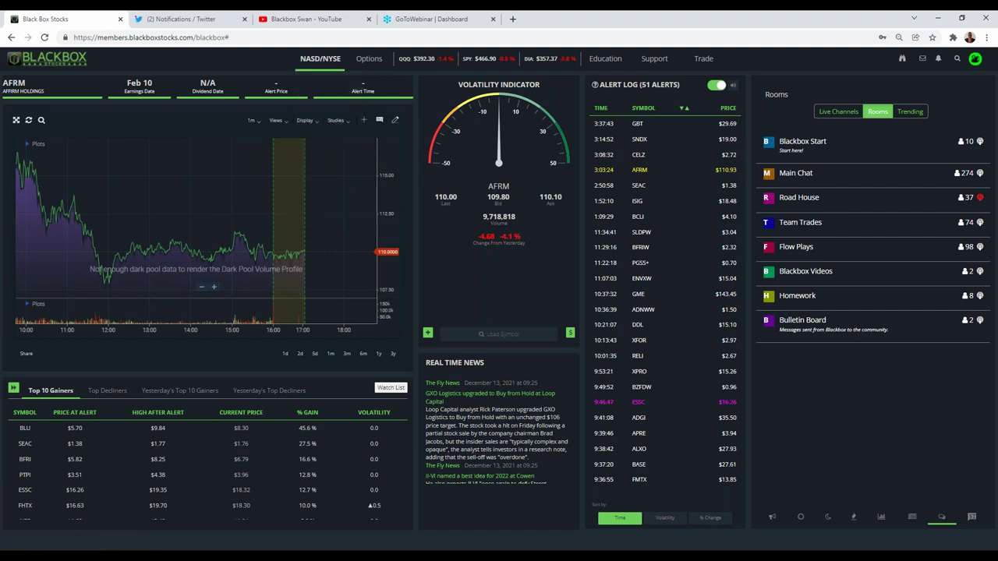
left_click(368, 59)
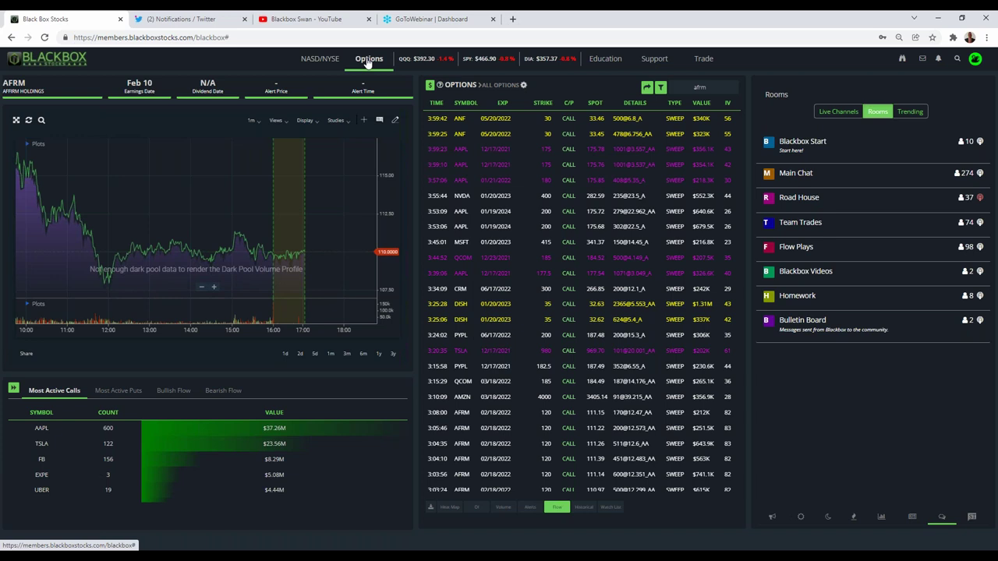
left_click(315, 59)
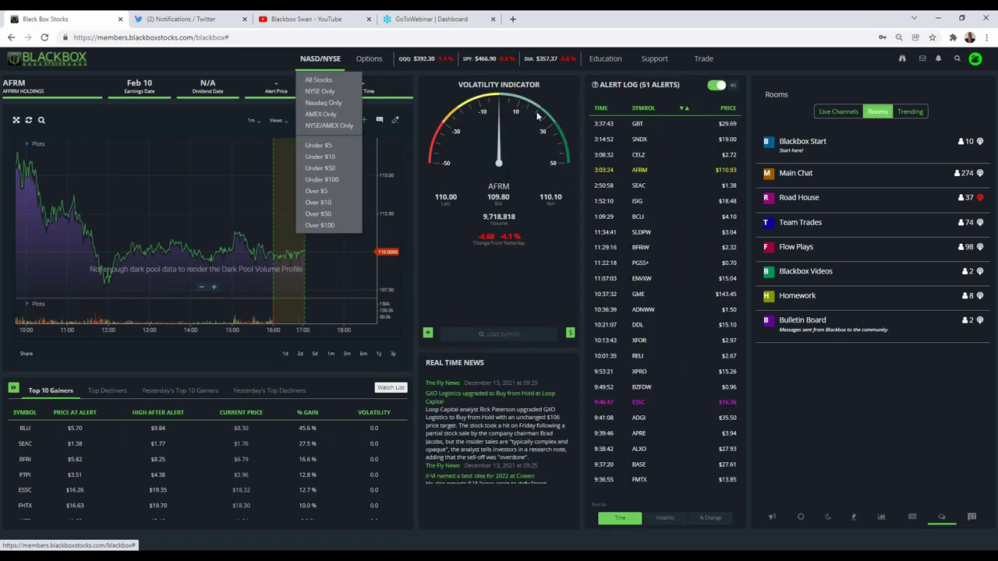
left_click(364, 67)
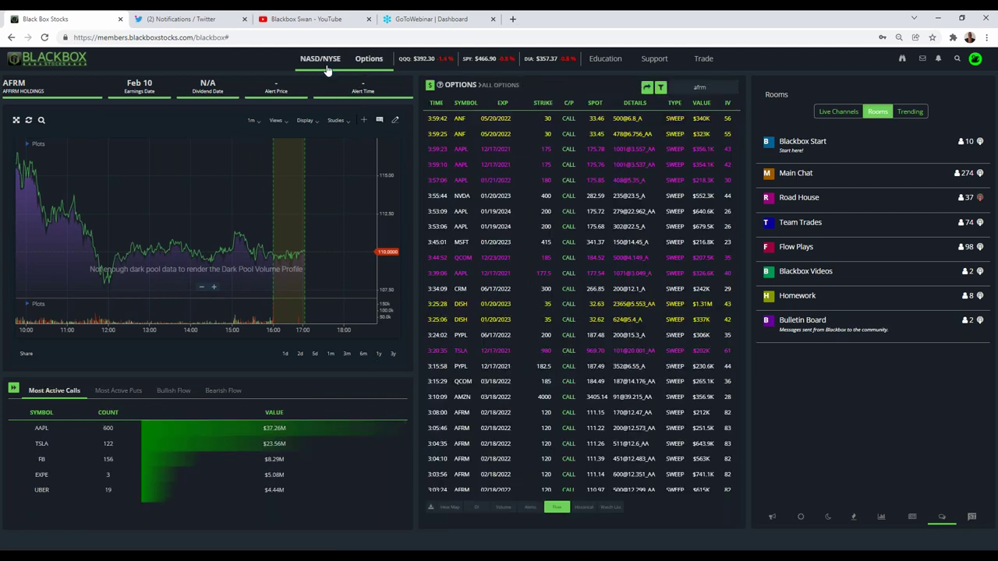
mouse_move(322, 63)
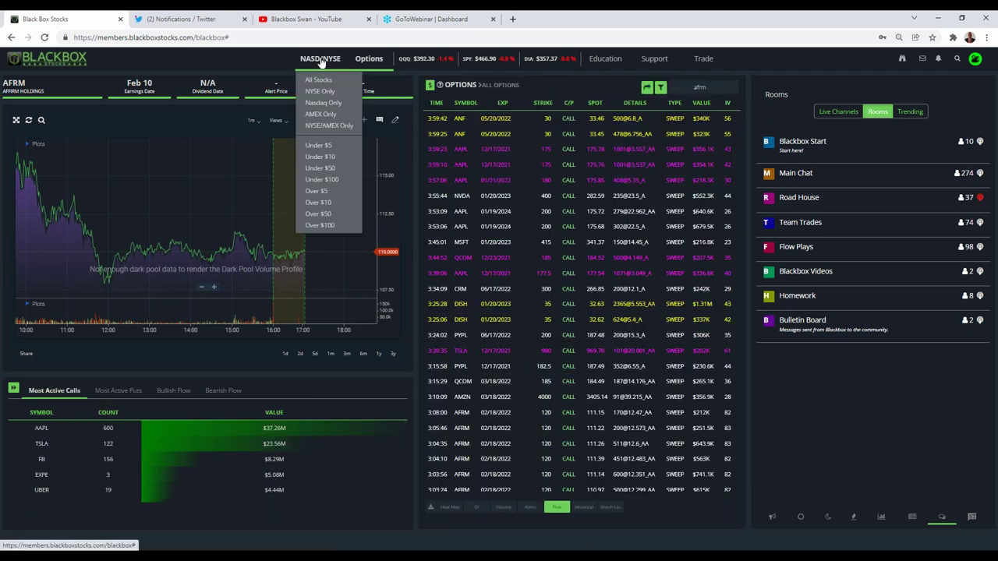
left_click(322, 60)
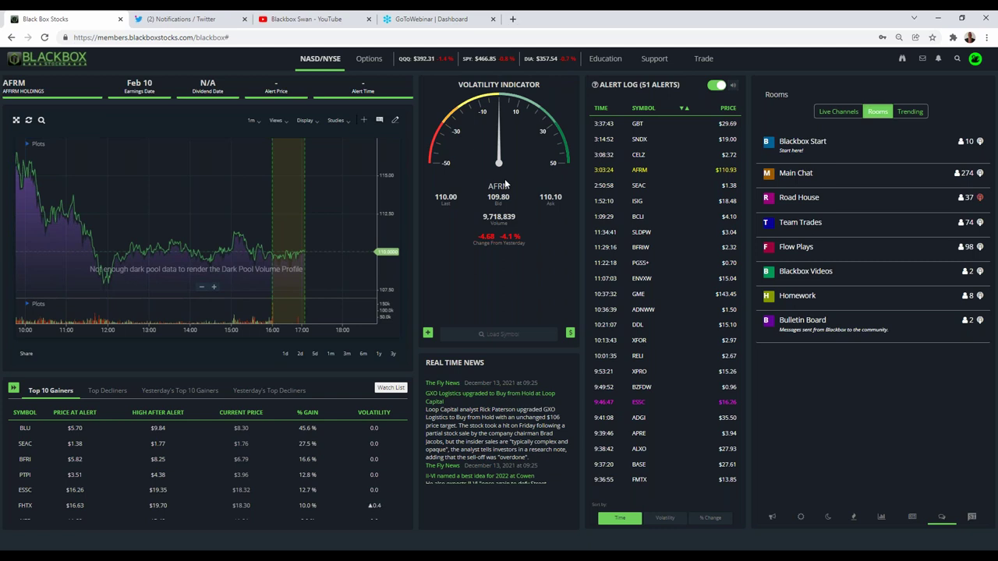
Step: Load the symbol AAPL into the stock chart and volatility indicator
left_click(517, 335)
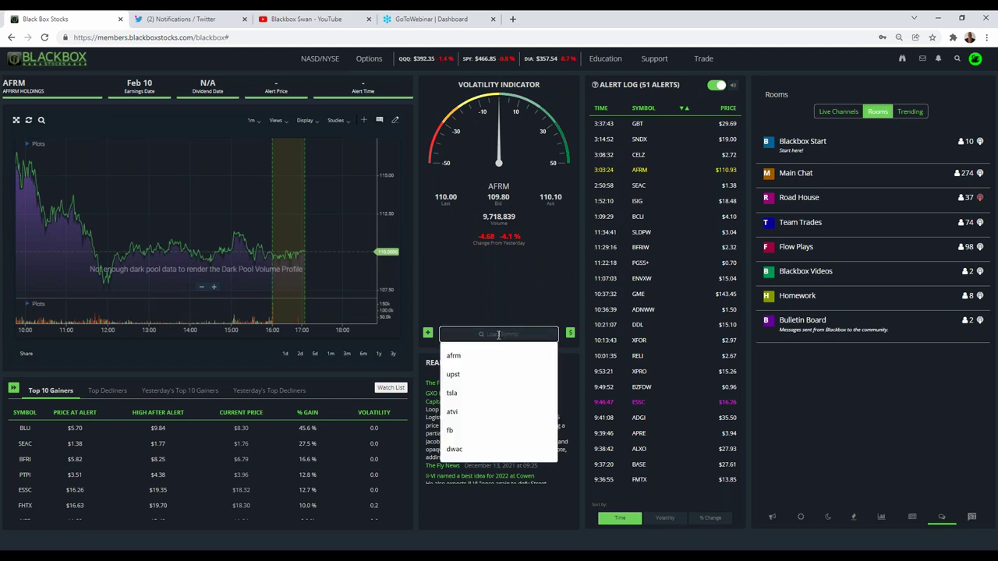
type("aapl")
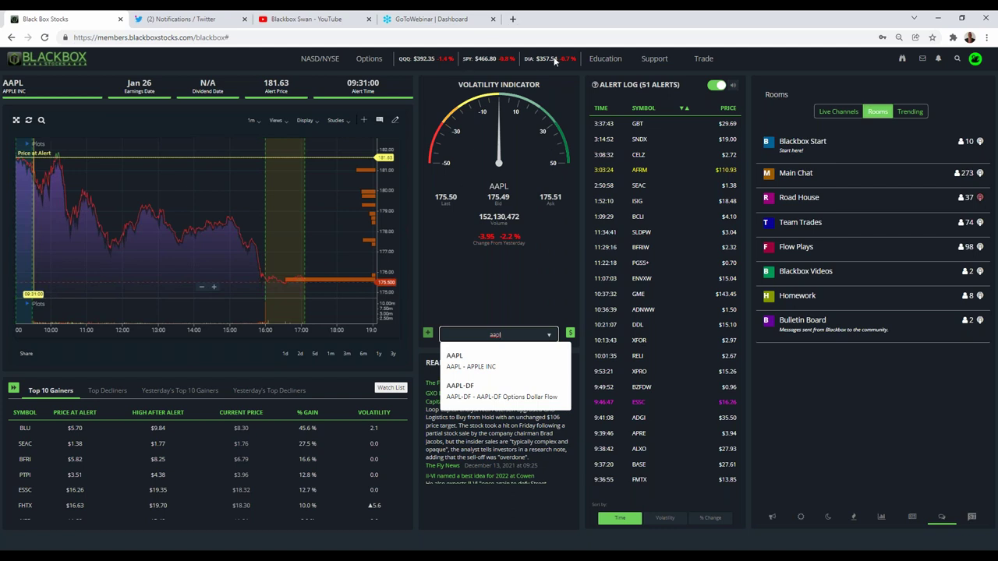
left_click(479, 285)
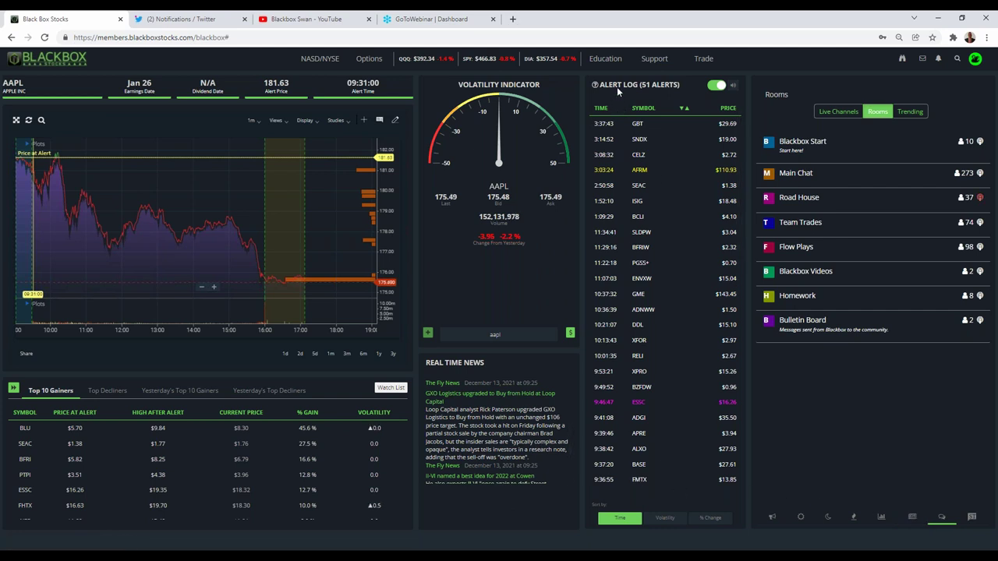
Step: Switch the Alert Log's visual notifications off and back on, and enable its alert sound
left_click(716, 88)
left_click(713, 87)
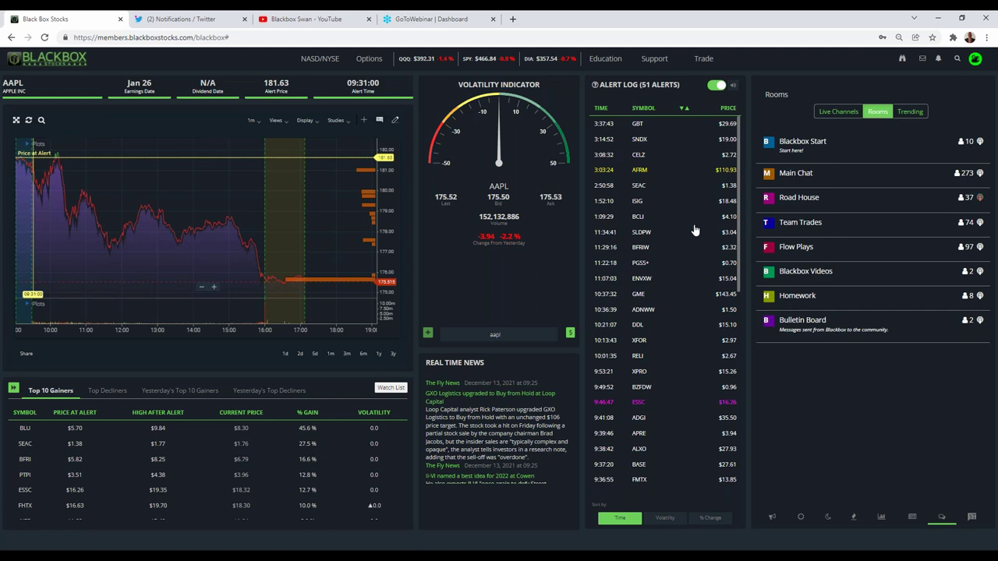
left_click(733, 87)
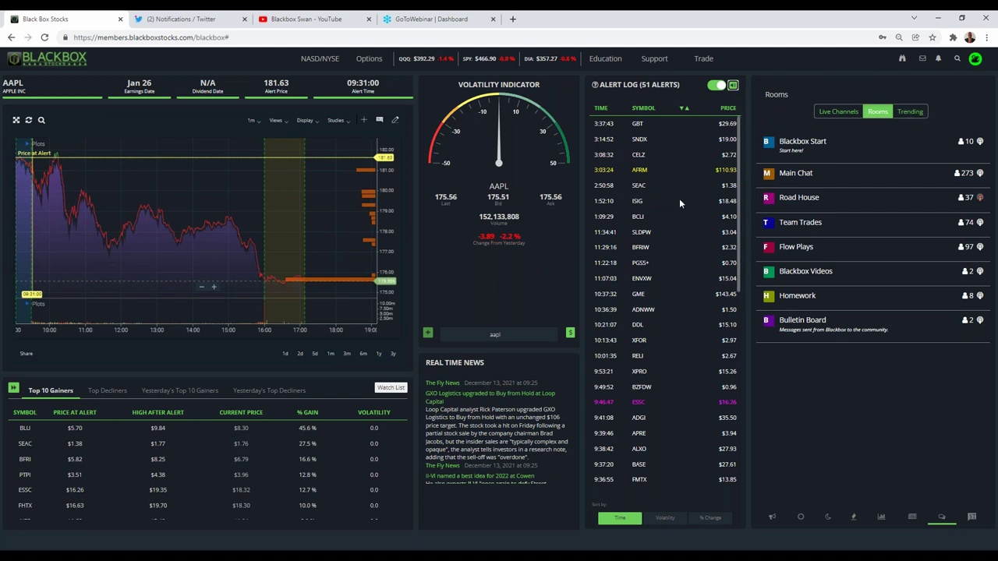
Step: Review the NASD/NYSE Alert Log from the latest alerts to the earliest pre-market ones
left_click(314, 61)
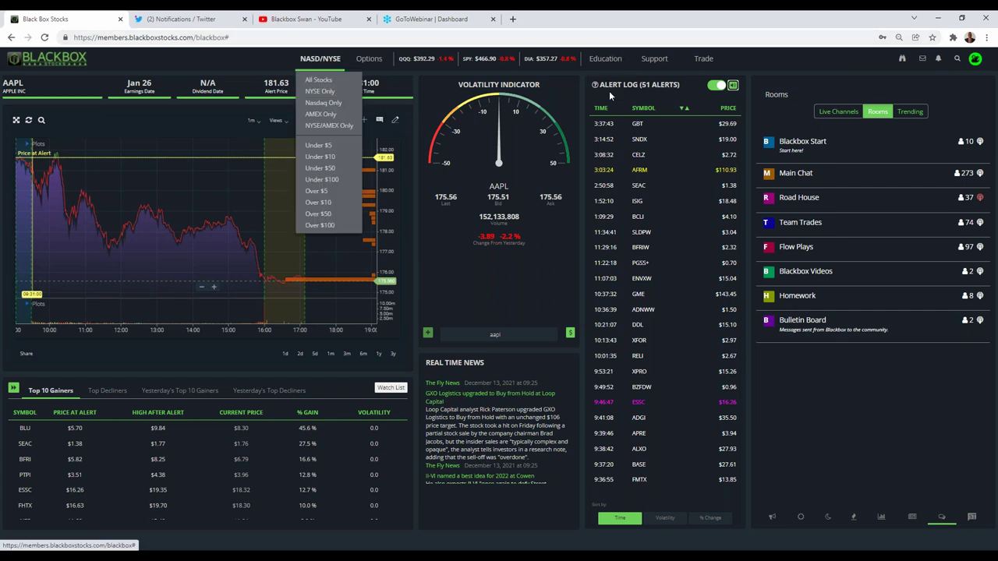
left_click(644, 153)
scroll(651, 170, "down", 3)
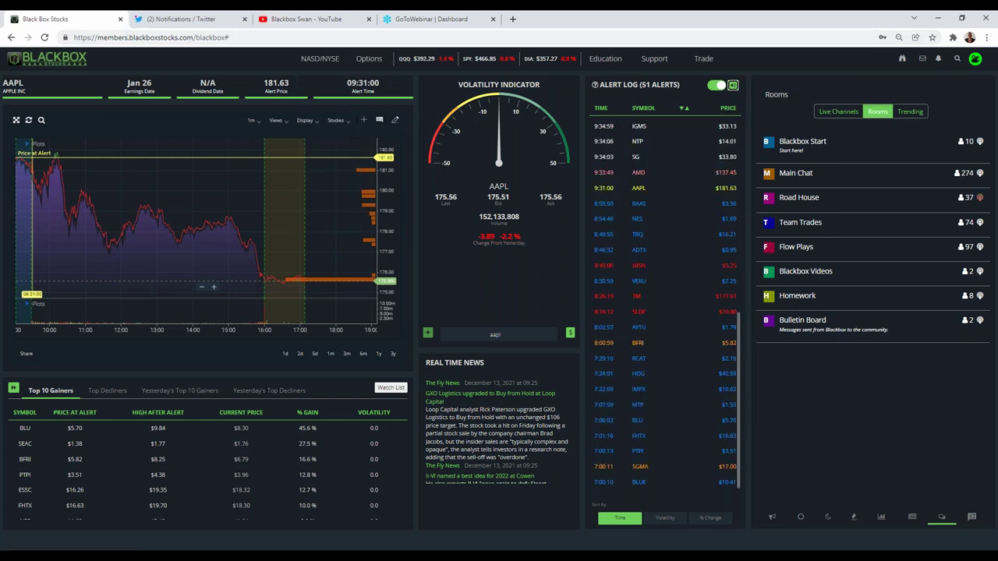
scroll(647, 373, "up", 3)
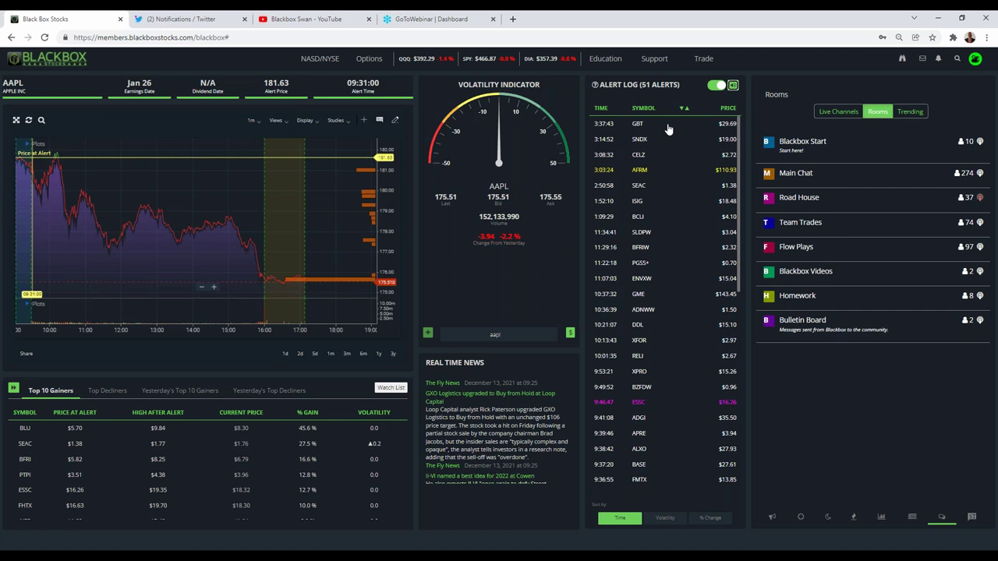
Step: Open the Stock Guide from the education resources and read the color definitions of each alert type
mouse_move(600, 63)
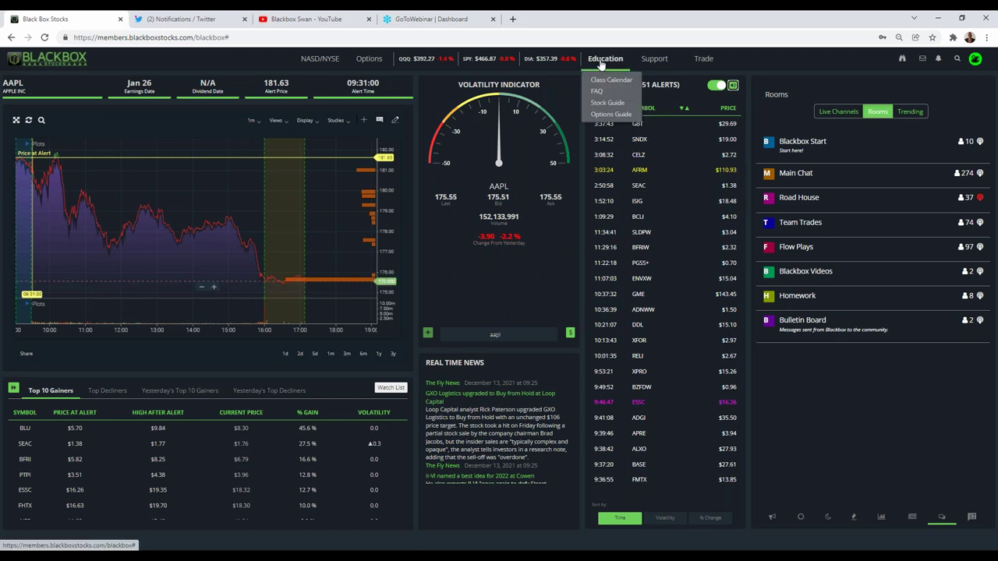
left_click(596, 105)
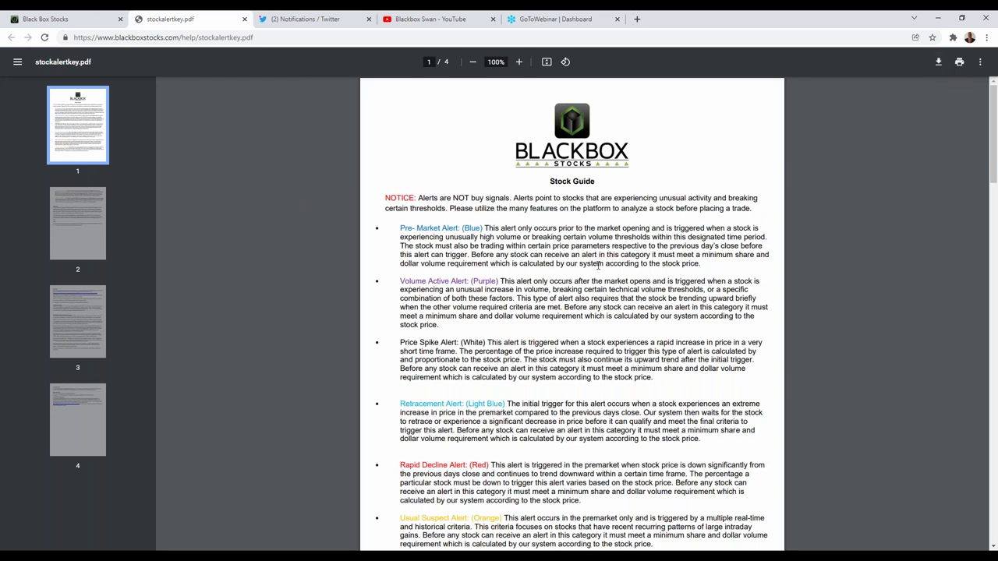
scroll(513, 330, "down", 1)
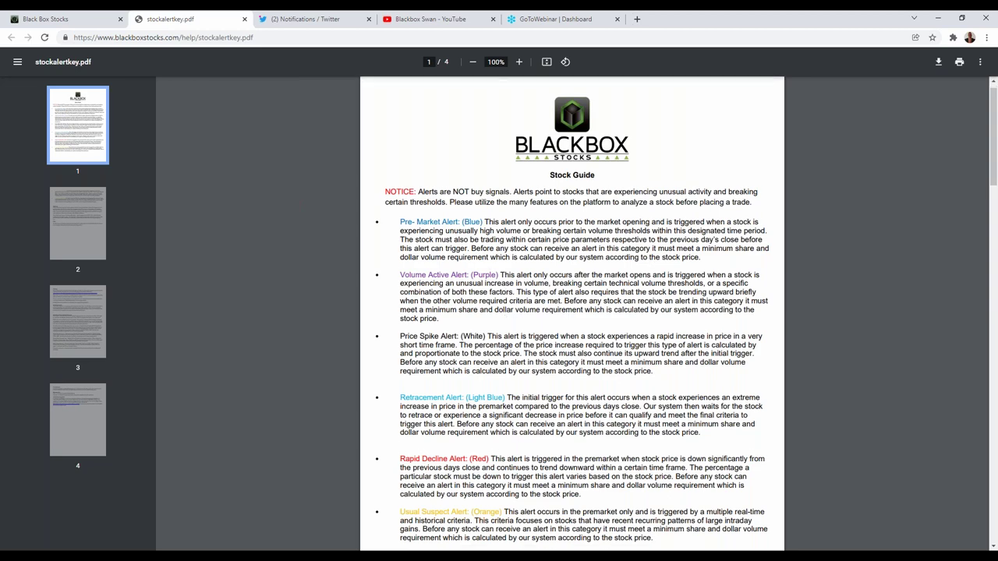
scroll(468, 242, "up", 1)
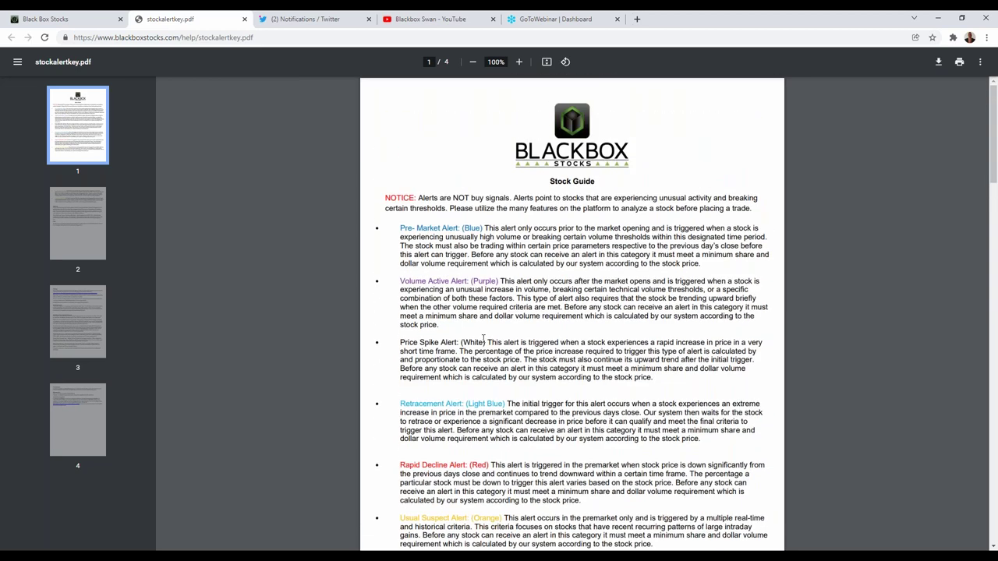
scroll(507, 371, "down", 2)
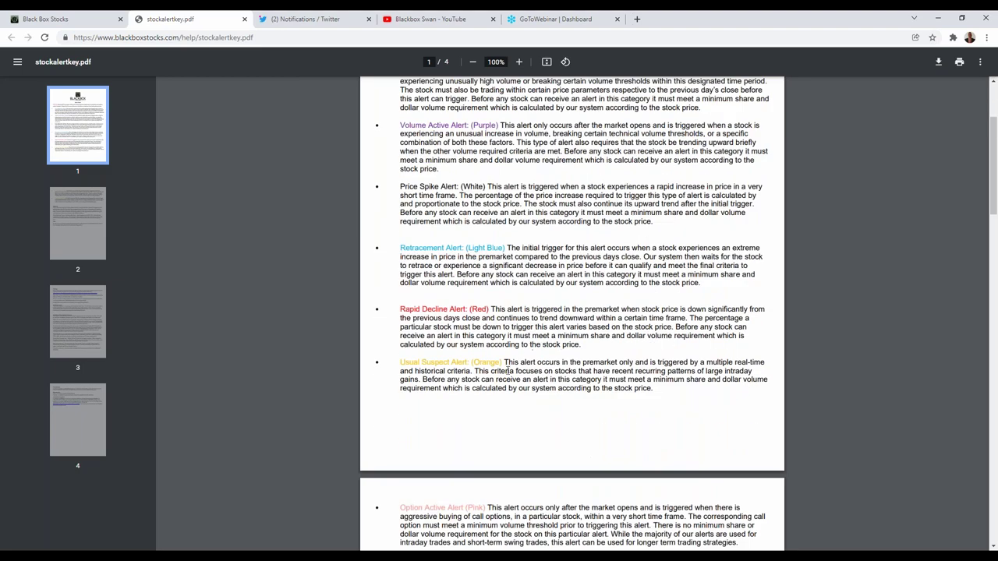
scroll(492, 490, "down", 2)
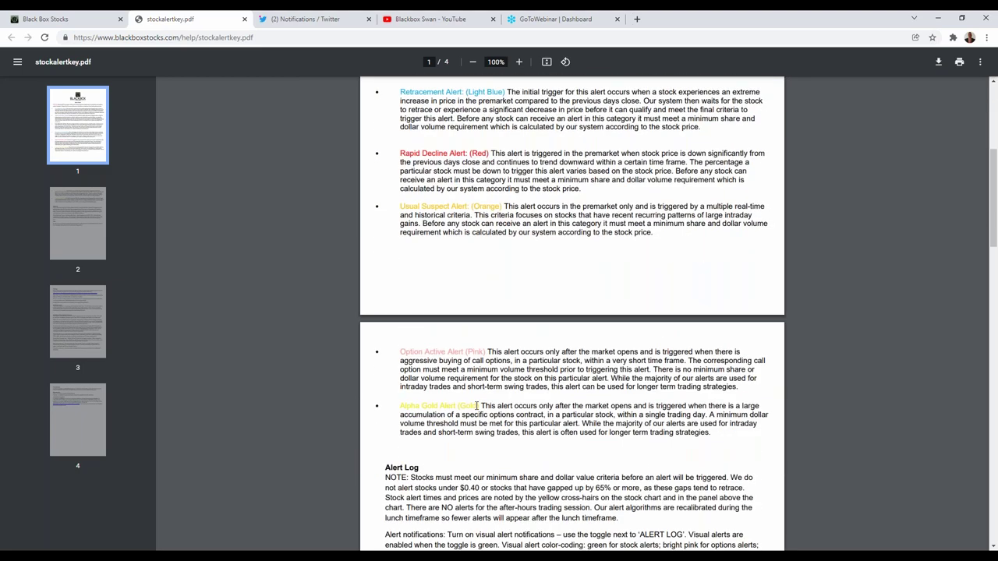
scroll(510, 401, "up", 4)
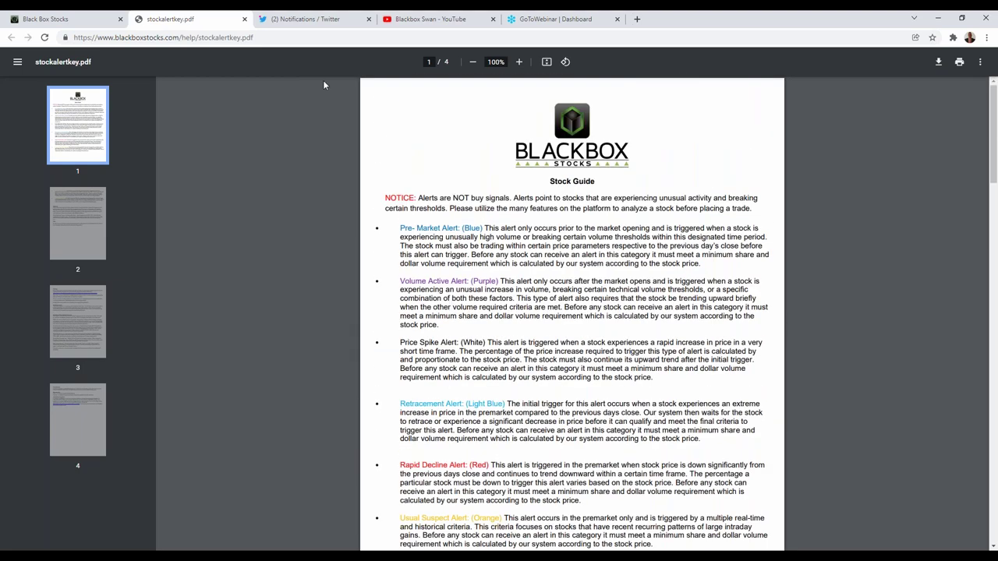
Step: Return to the Black Box Stocks dashboard and examine the color-coded entries in the Alert Log down to the pre-market alerts
left_click(55, 18)
scroll(639, 218, "down", 3)
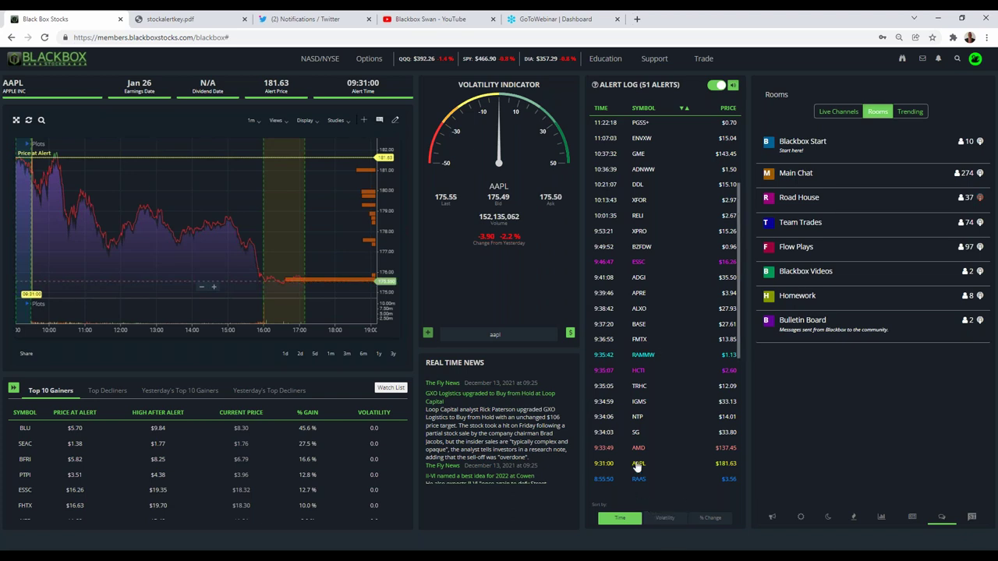
scroll(652, 448, "down", 2)
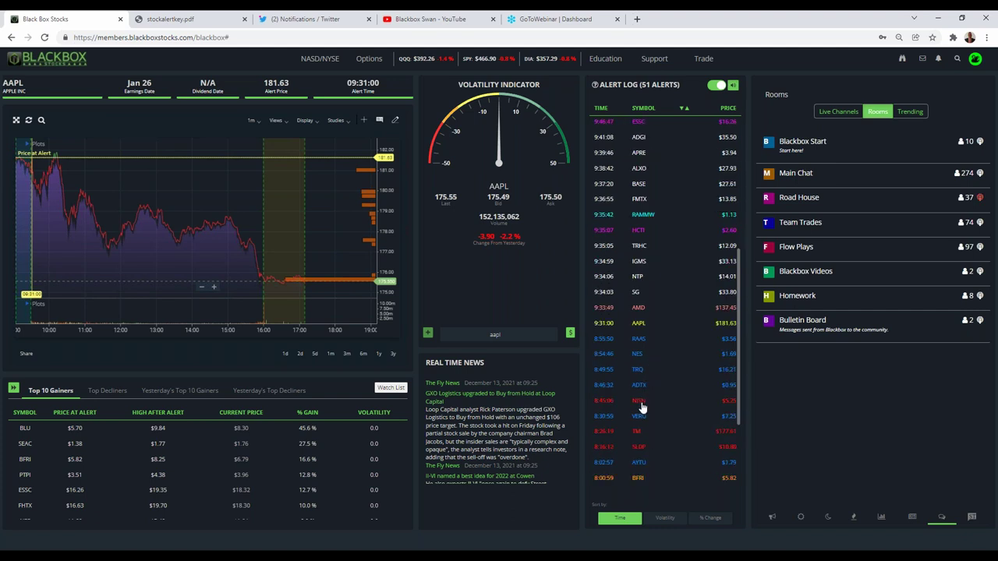
scroll(651, 419, "down", 2)
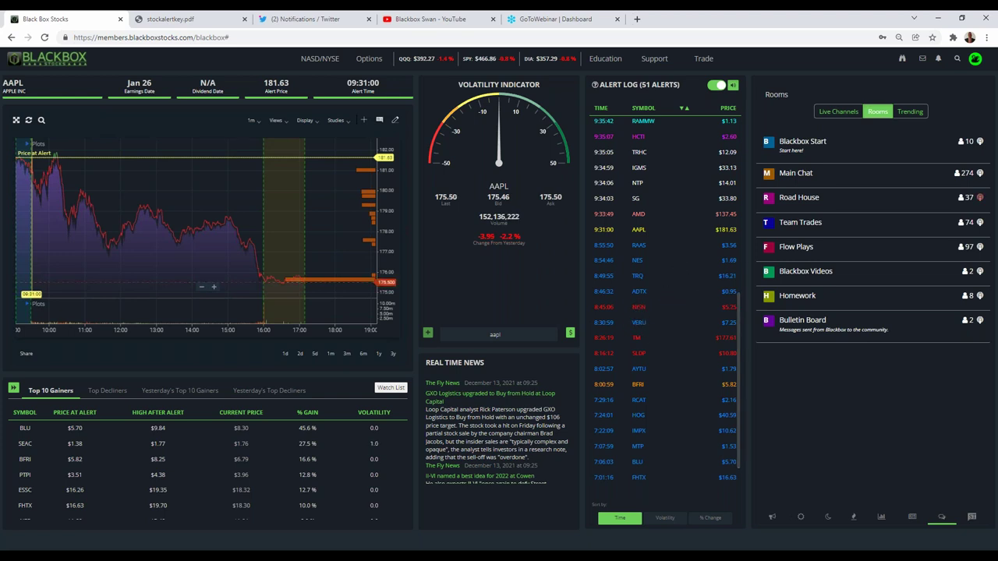
Step: Open the account settings and save them with Is Trade Station Active and Advanced User enabled
left_click(975, 60)
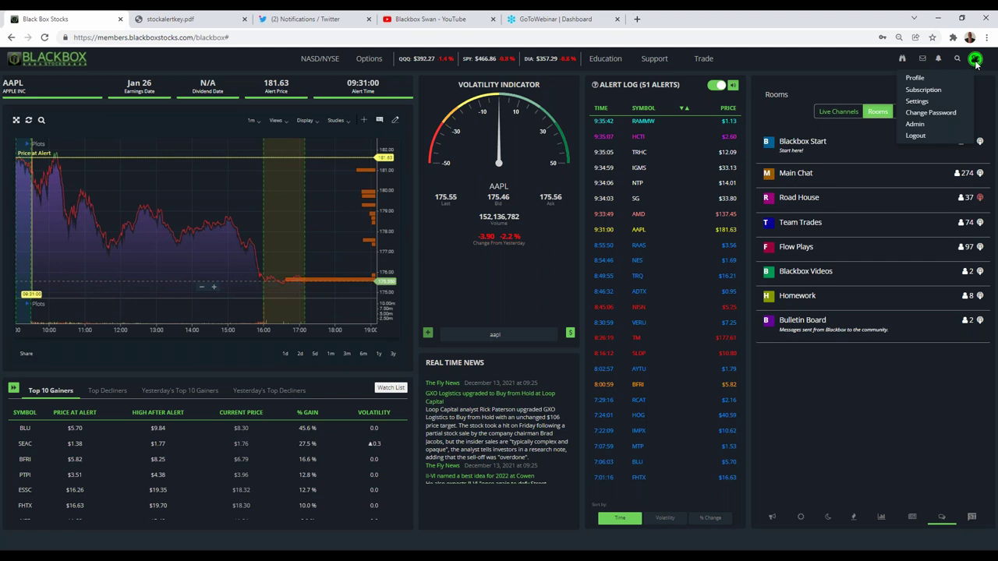
left_click(920, 101)
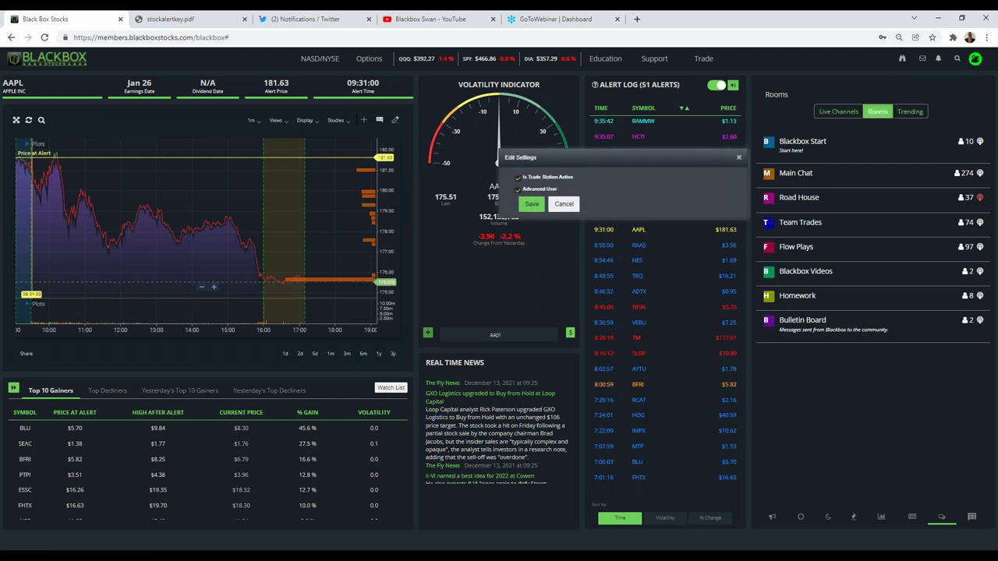
left_click(531, 204)
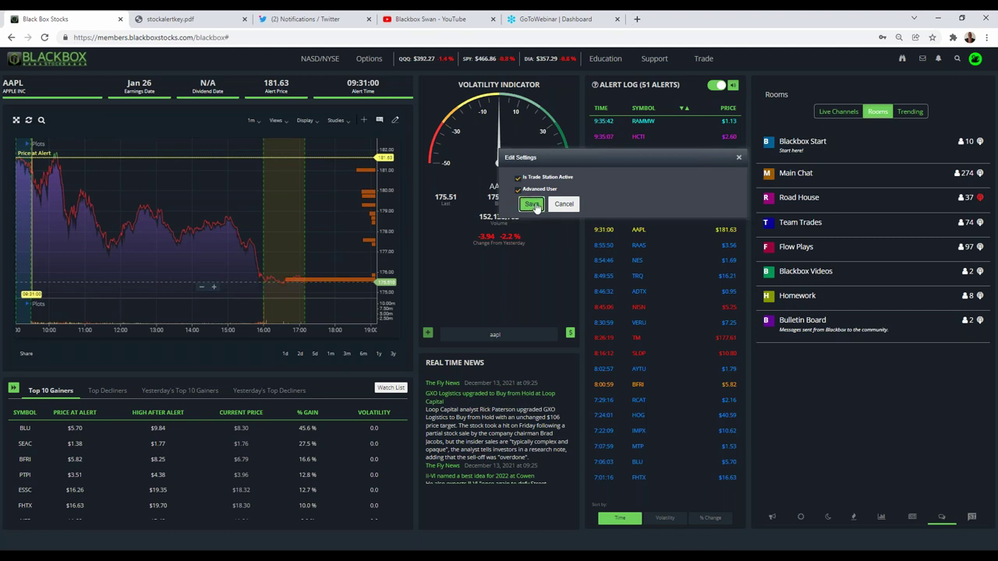
left_click(525, 243)
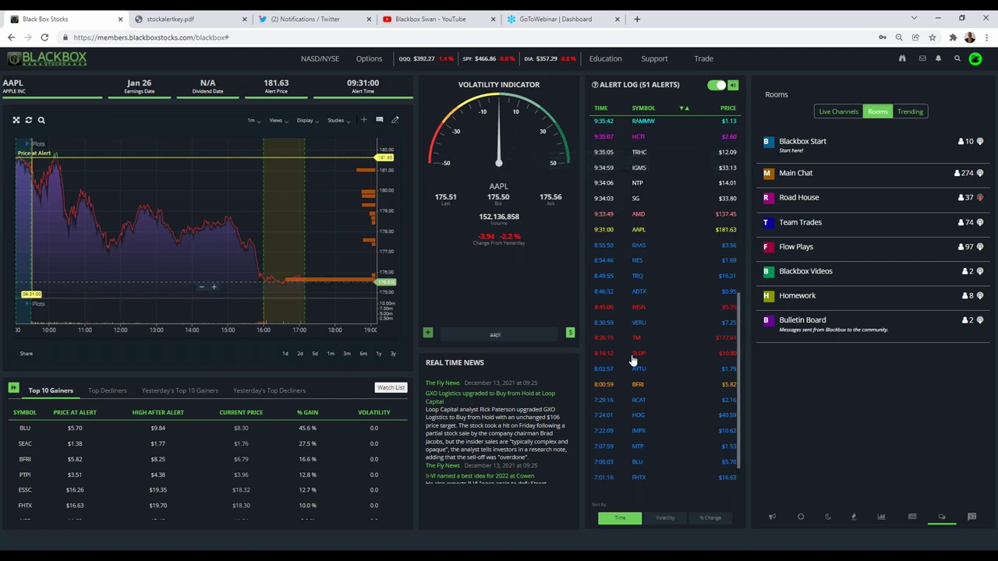
Step: Go back to the newest Alert Log entries, consult the Stock Guide's alert definitions again, and return to the dashboard
scroll(675, 359, "up", 4)
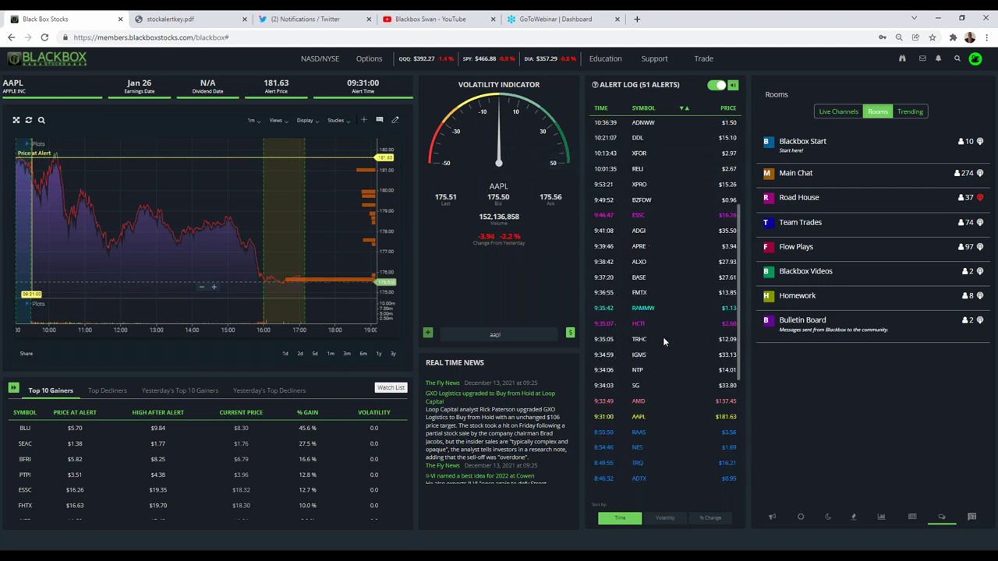
scroll(642, 394, "up", 6)
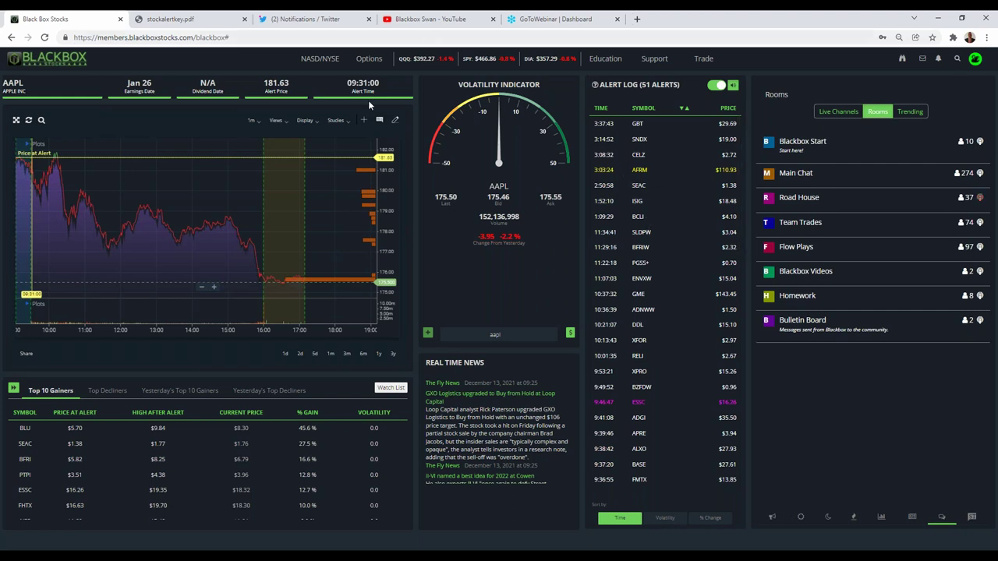
mouse_move(605, 59)
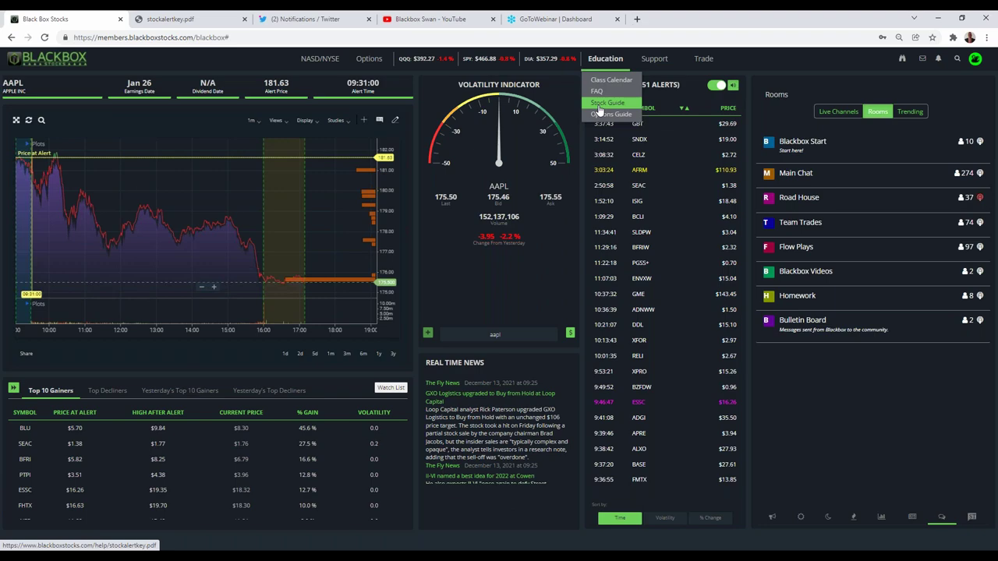
left_click(602, 103)
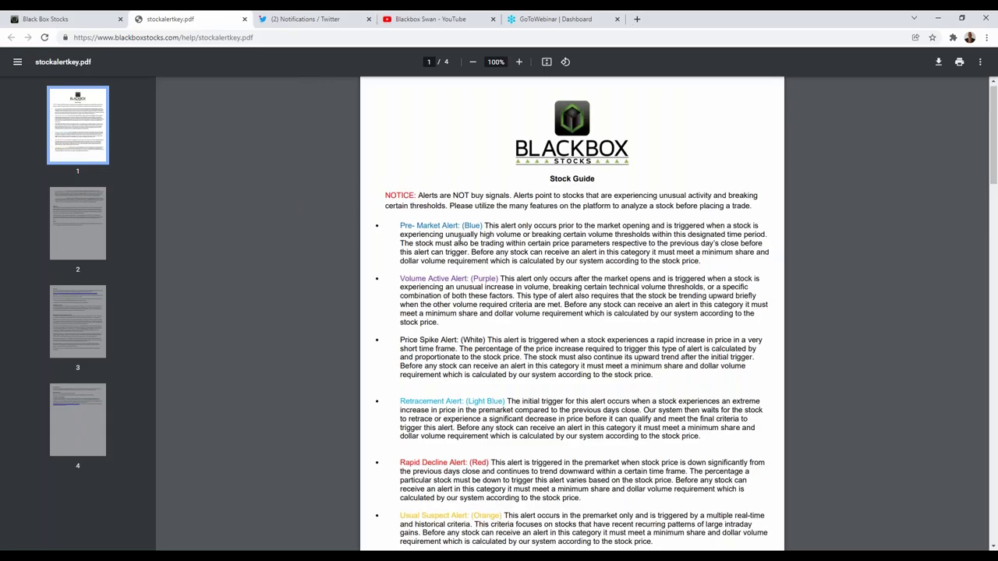
scroll(452, 222, "down", 3)
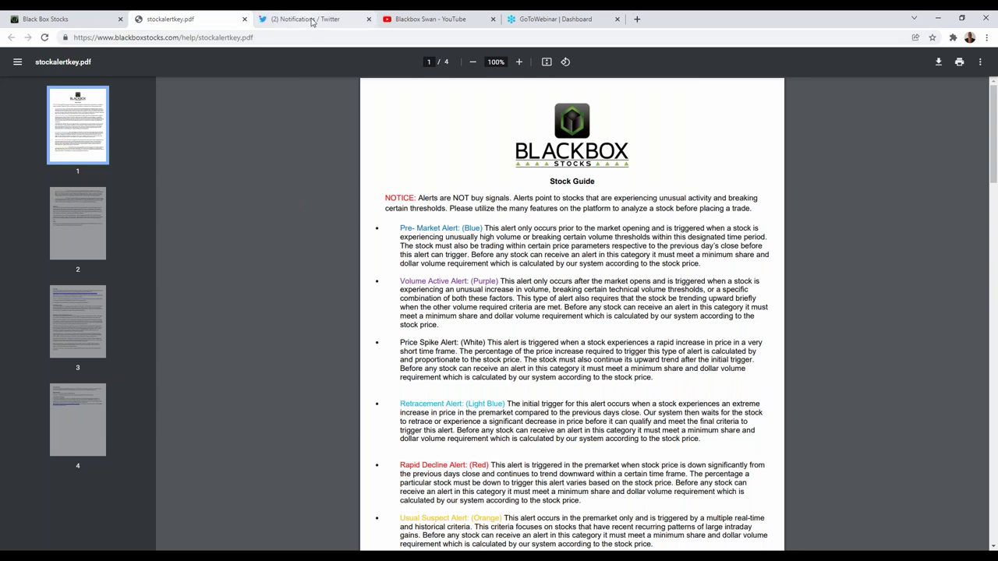
left_click(50, 20)
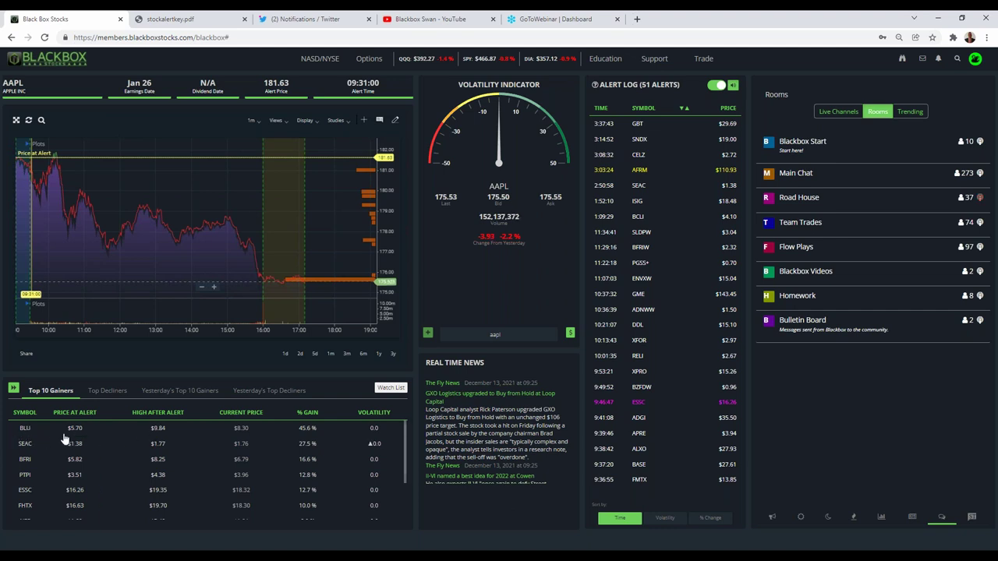
Step: Load BLU from the Top 10 Gainers list into the chart and look through the remaining gainers
left_click(25, 429)
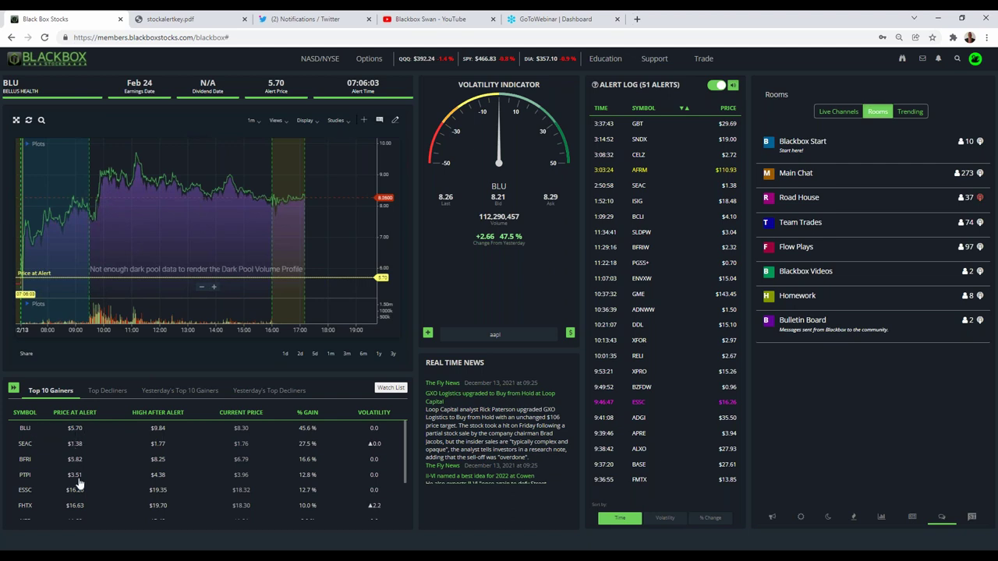
scroll(89, 487, "down", 2)
scroll(89, 487, "up", 2)
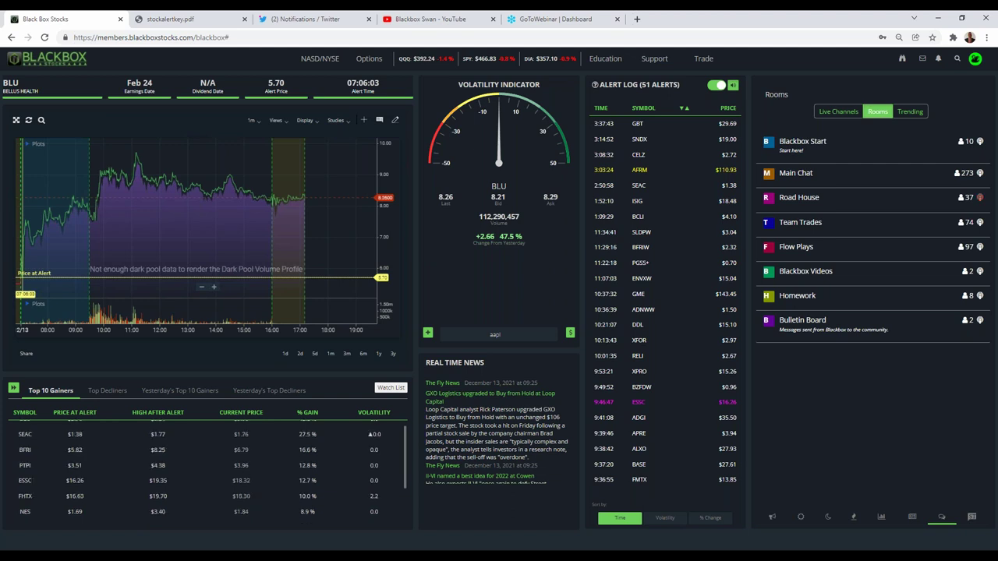
Step: Review the Top Decliners, Yesterday's Top 10 Gainers and Yesterday's Top Decliners lists, and return to the Top 10 Gainers
left_click(107, 392)
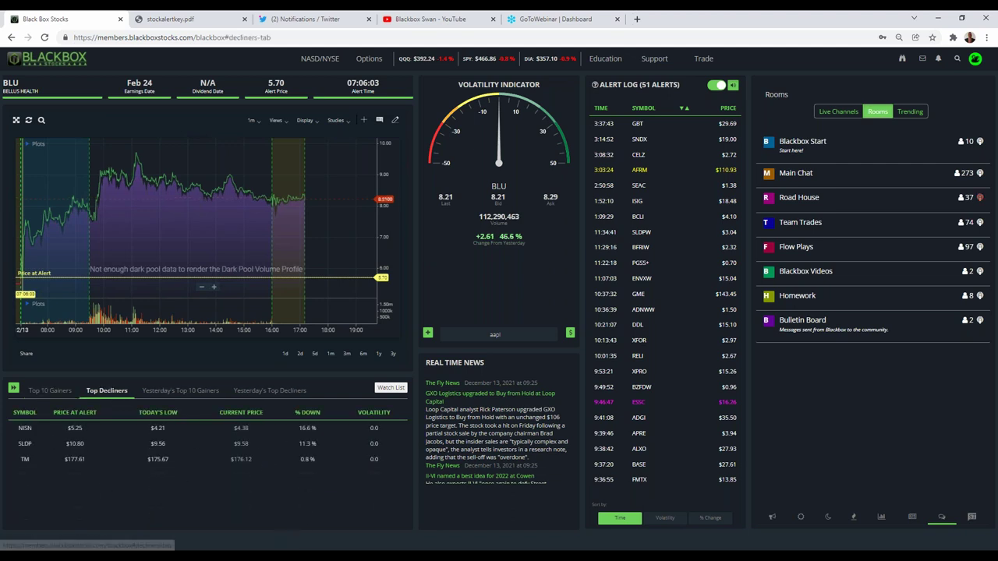
scroll(662, 296, "down", 5)
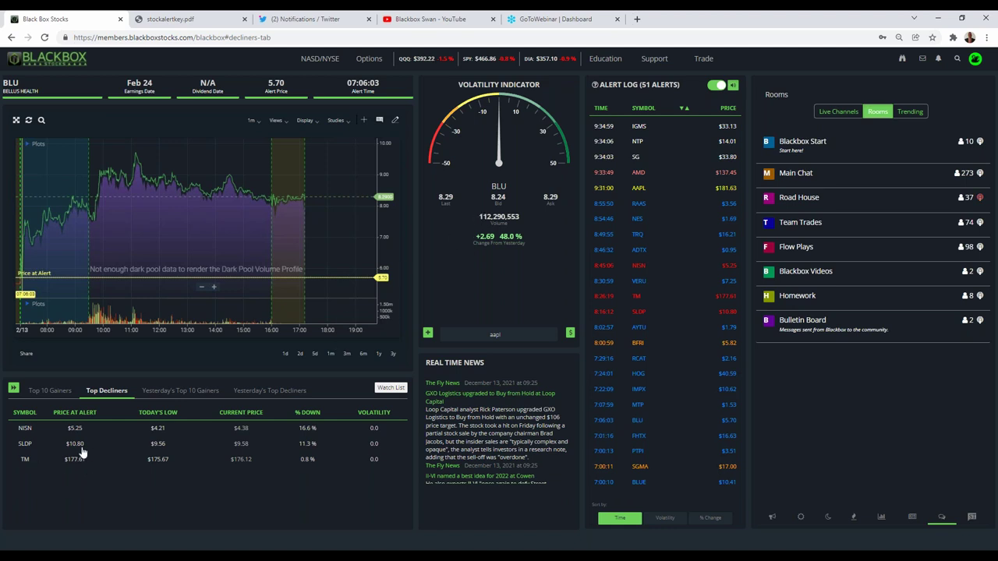
left_click(176, 390)
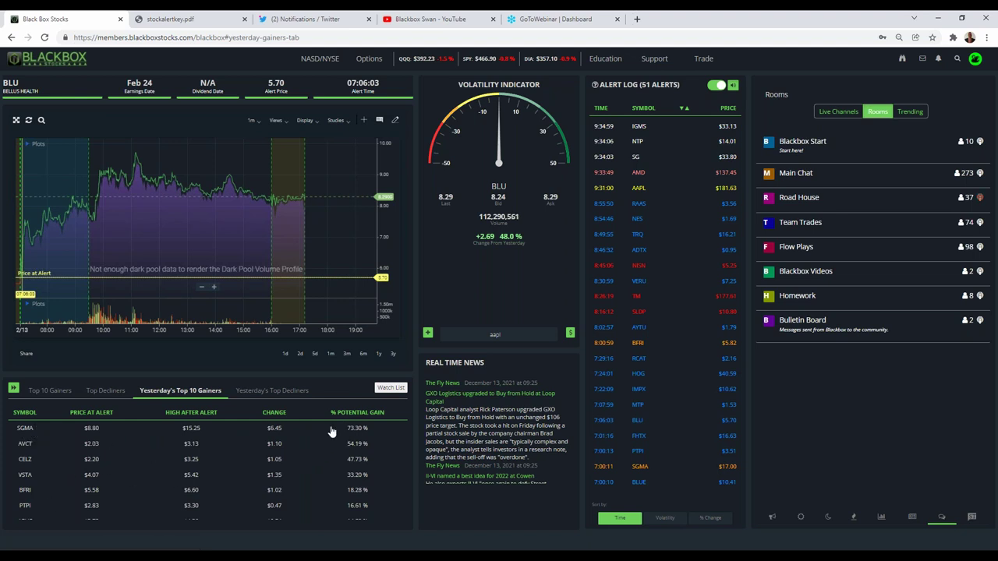
left_click(279, 390)
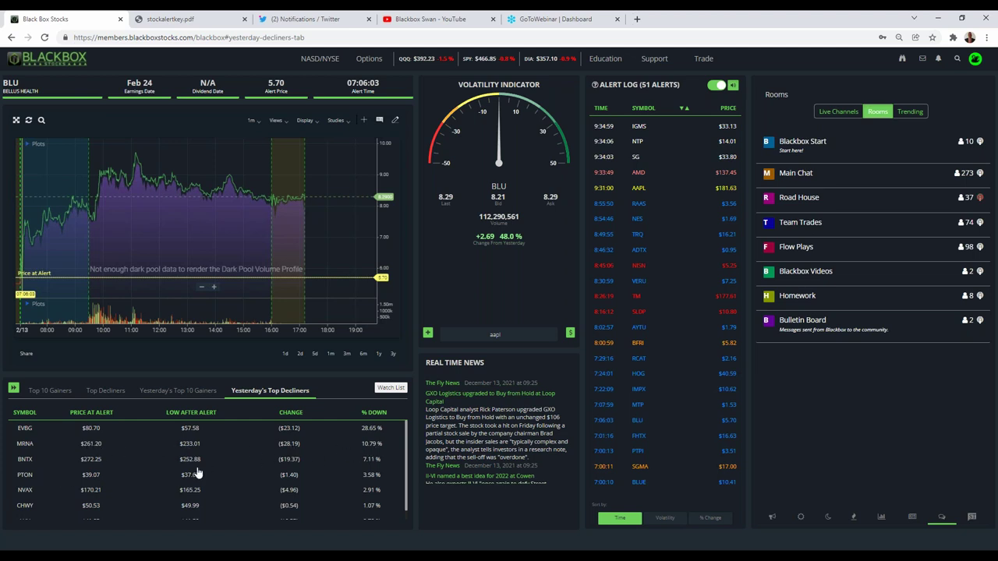
scroll(318, 463, "down", 1)
scroll(318, 465, "up", 1)
left_click(39, 392)
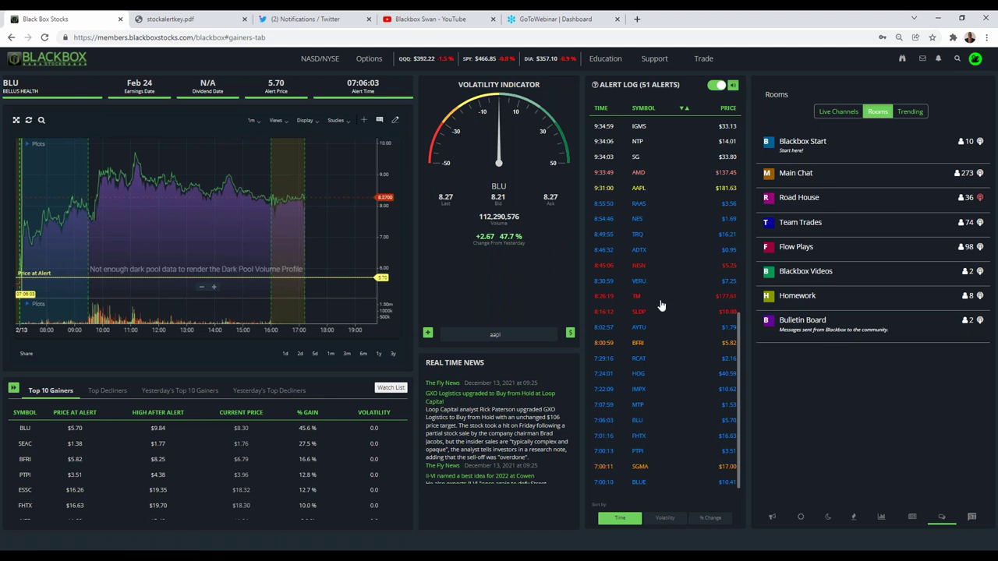
Step: Reopen the account settings and save them with Is Trade Station Active and Advanced User enabled
scroll(660, 305, "up", 2)
left_click(974, 59)
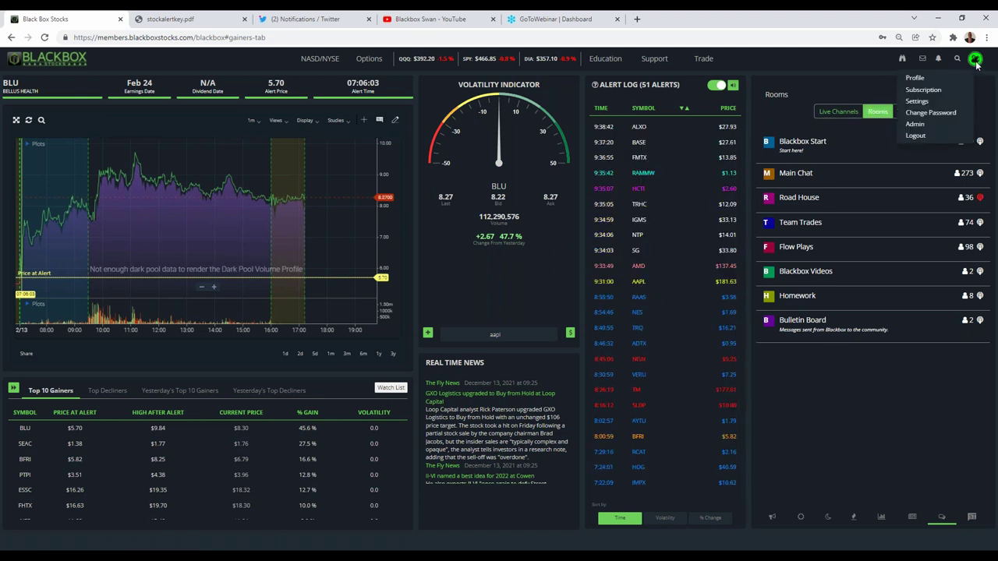
left_click(917, 101)
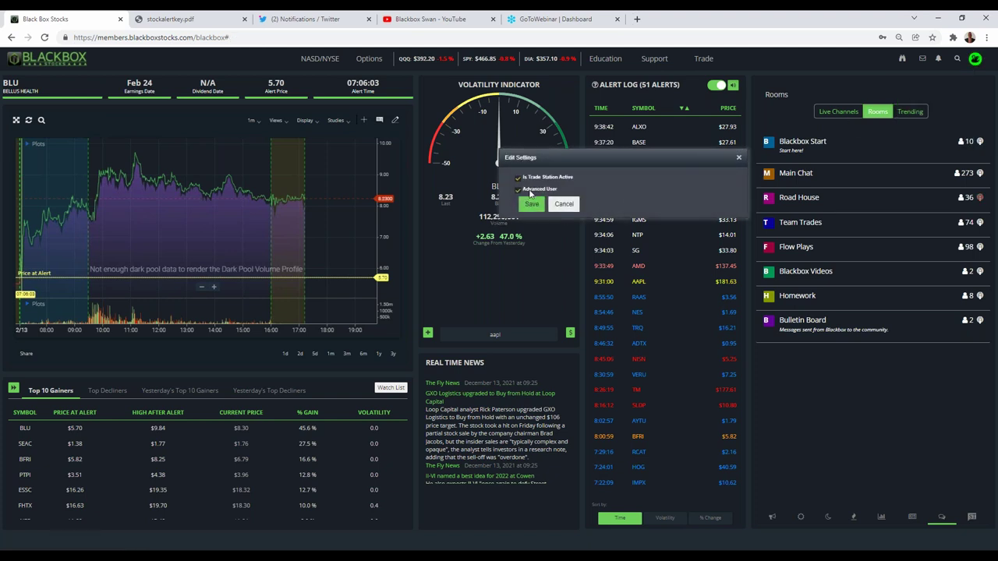
left_click(531, 206)
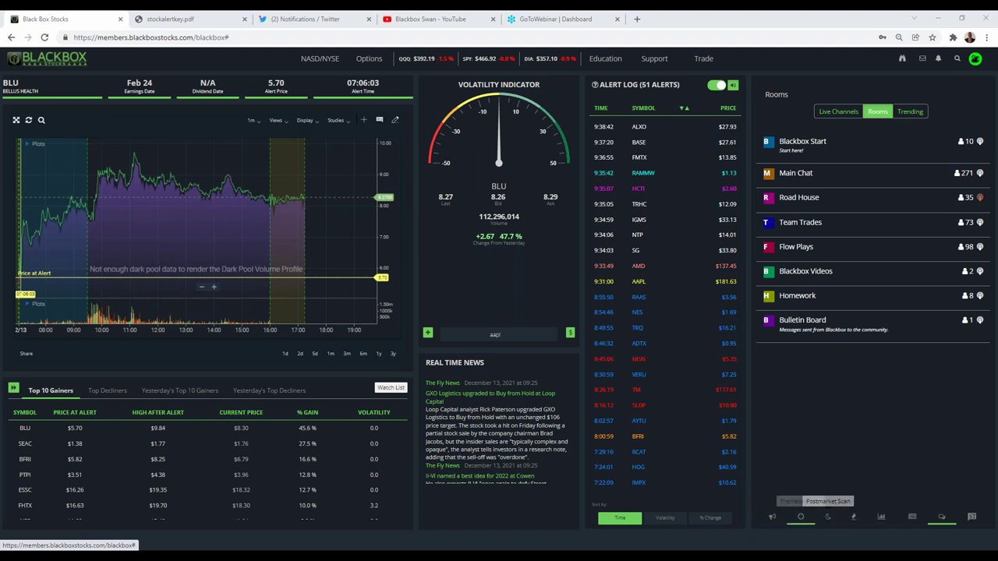
Step: Show the Alert Stream for all symbols with the All filter enabled and browse its entries
left_click(772, 517)
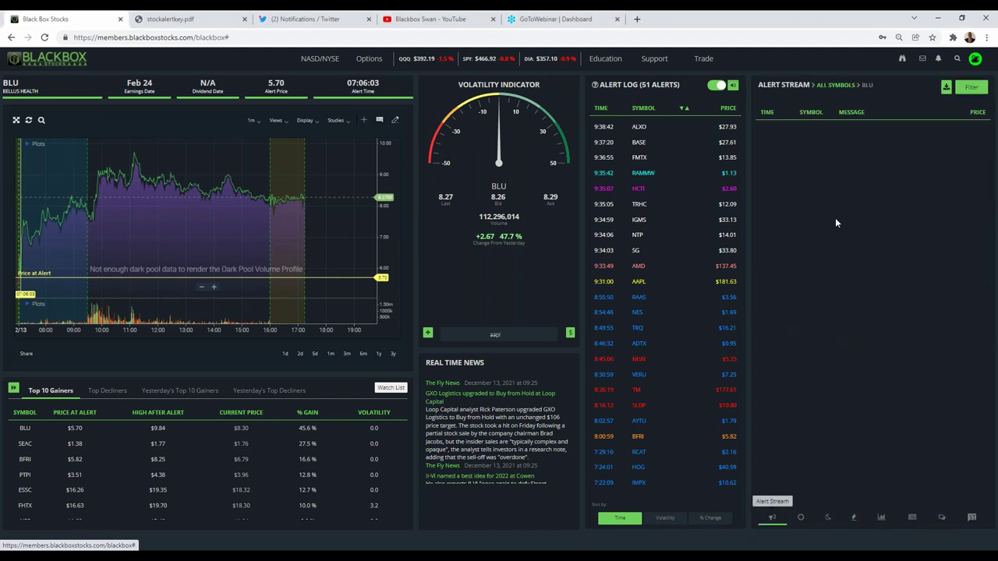
left_click(843, 86)
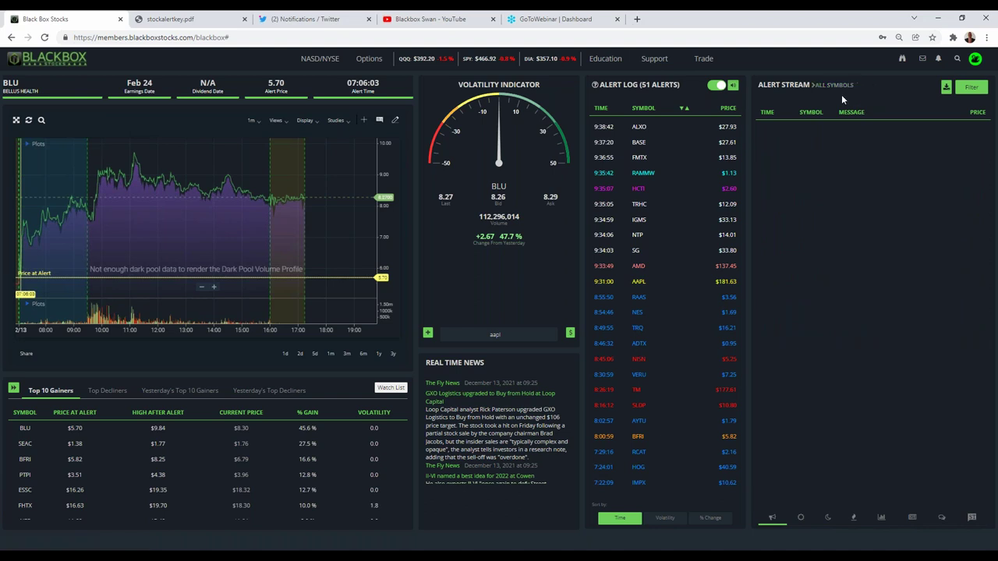
left_click(971, 86)
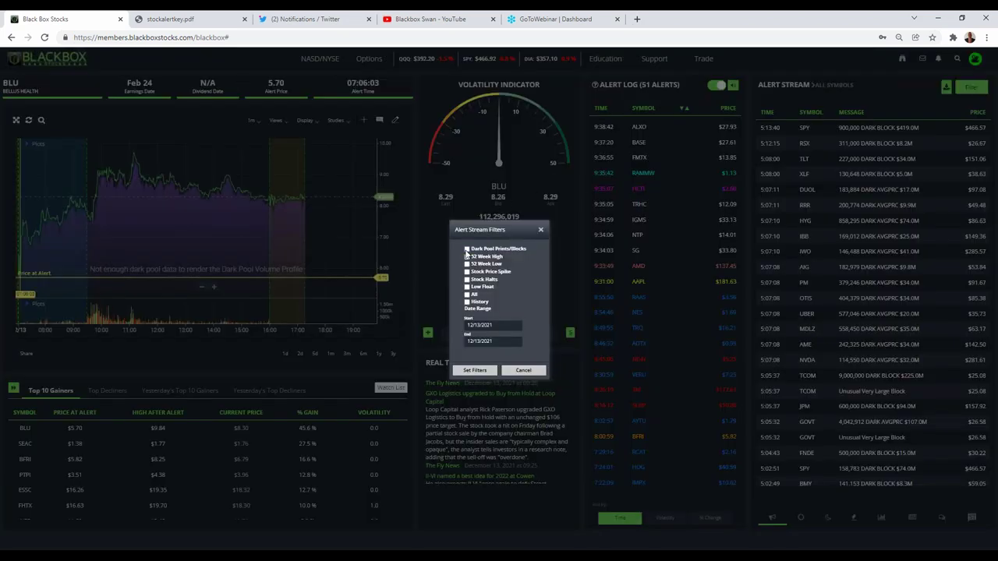
left_click(467, 295)
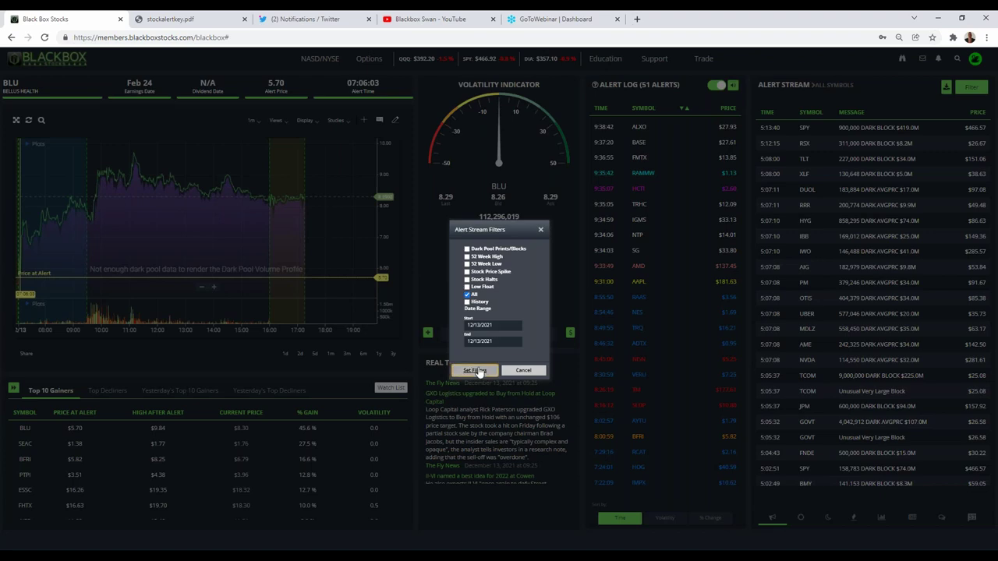
left_click(475, 371)
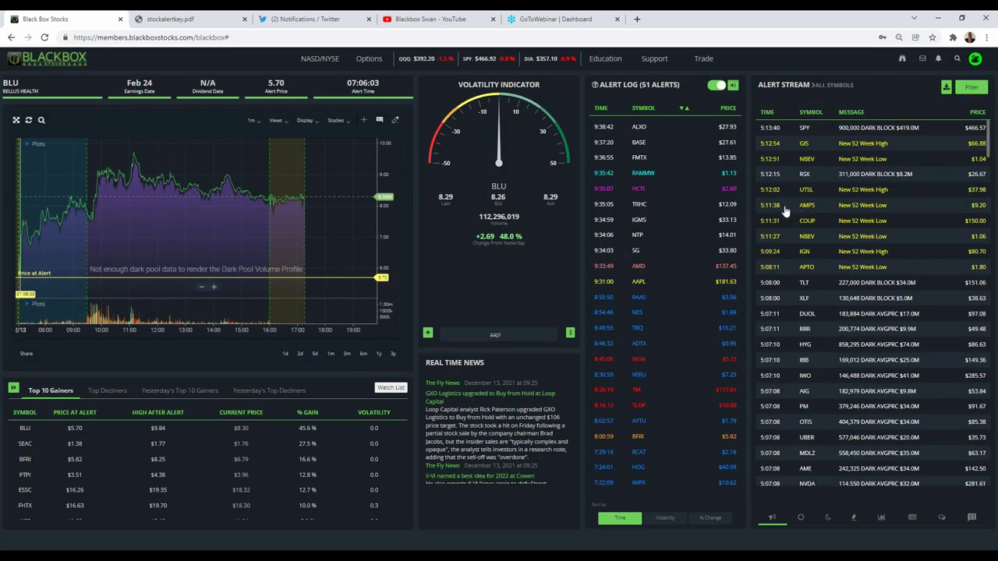
scroll(842, 234, "down", 10)
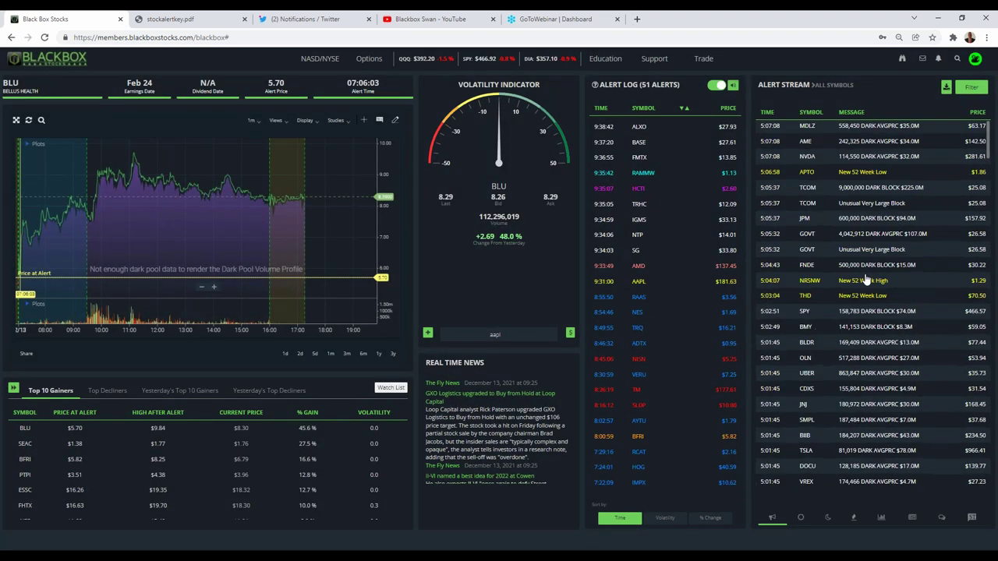
scroll(865, 288, "down", 2)
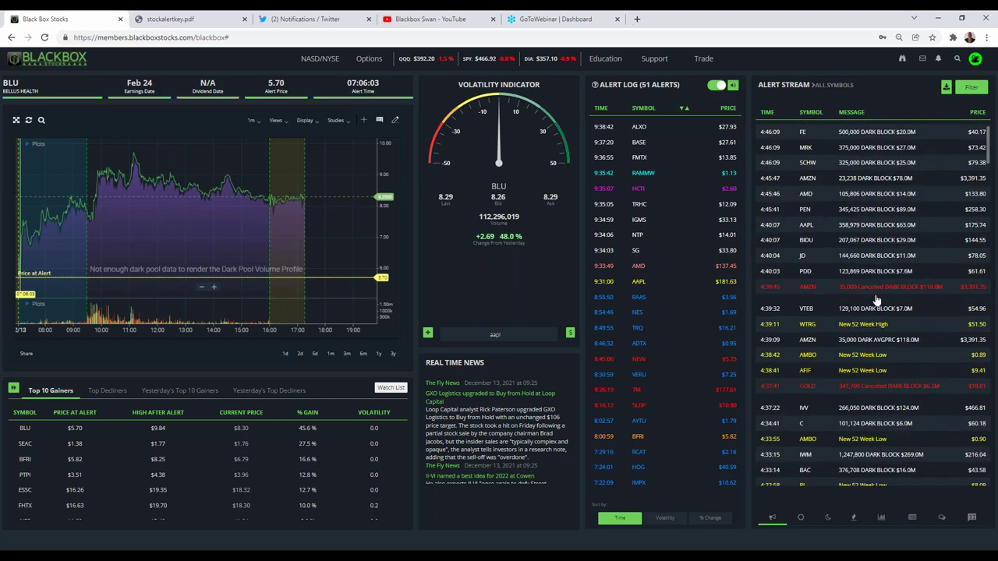
scroll(865, 375, "up", 5)
scroll(873, 366, "down", 10)
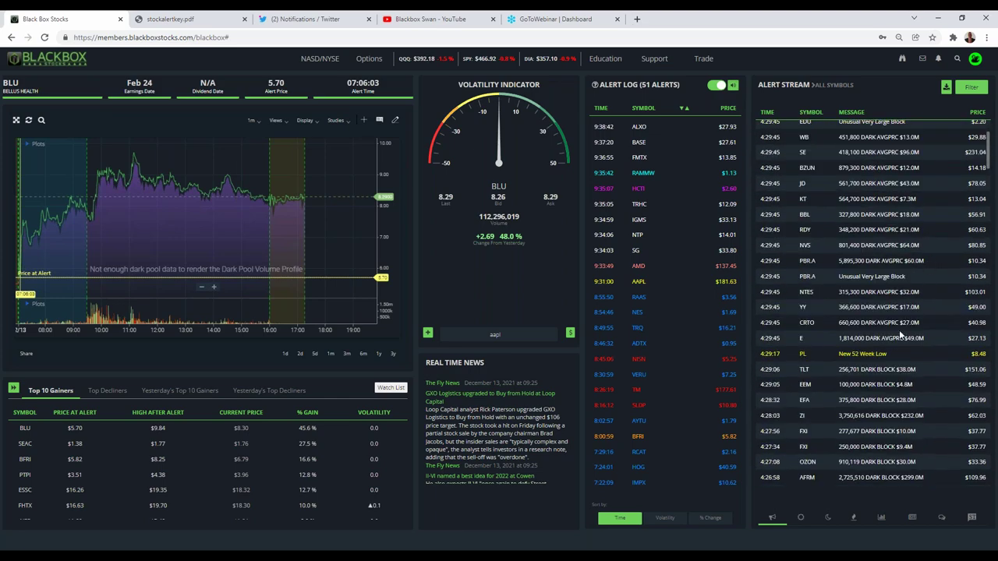
scroll(857, 350, "up", 8)
scroll(896, 284, "up", 10)
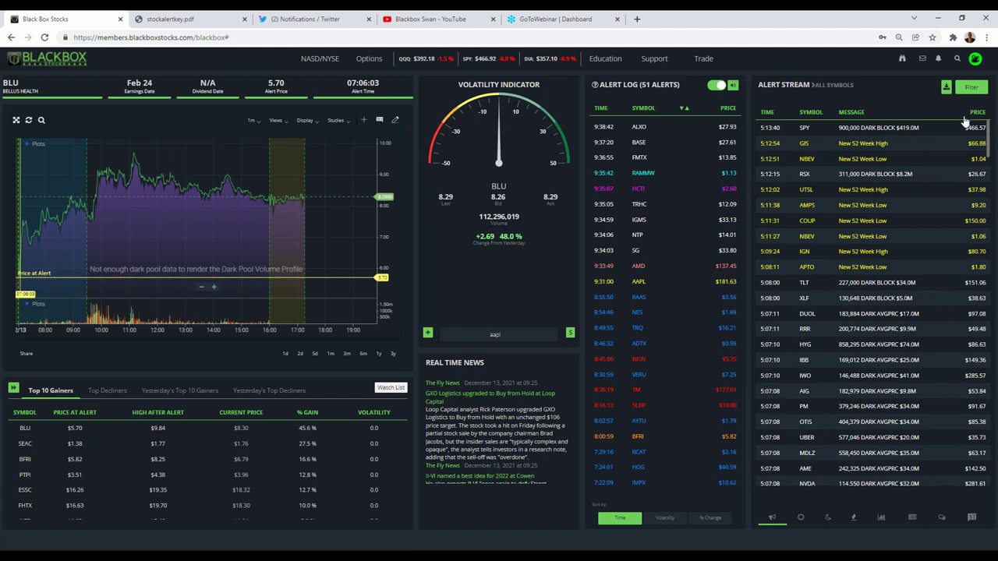
Step: Filter the Alert Stream to 52 Week High alerts only and browse the filtered entries
left_click(971, 86)
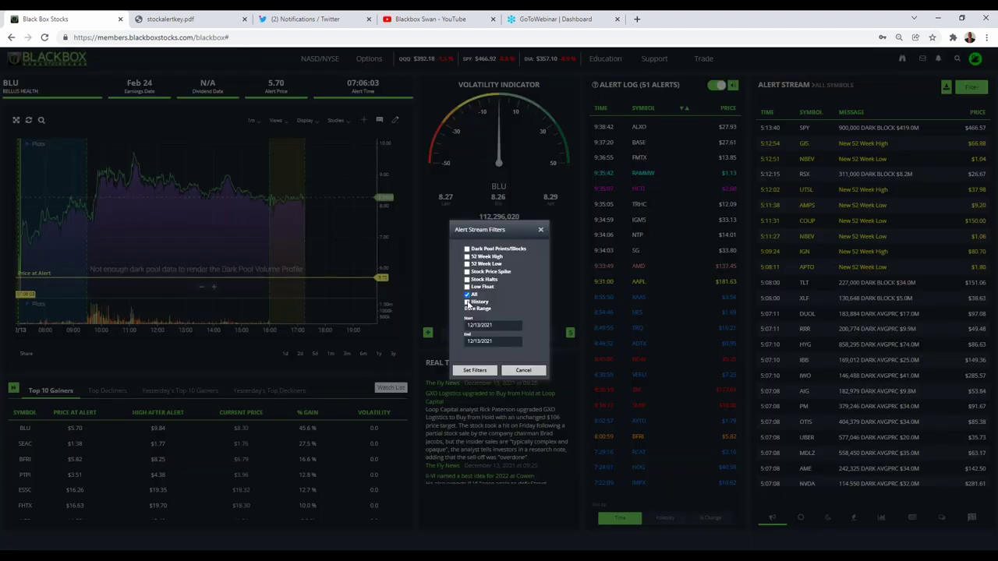
left_click(467, 295)
left_click(467, 257)
left_click(475, 371)
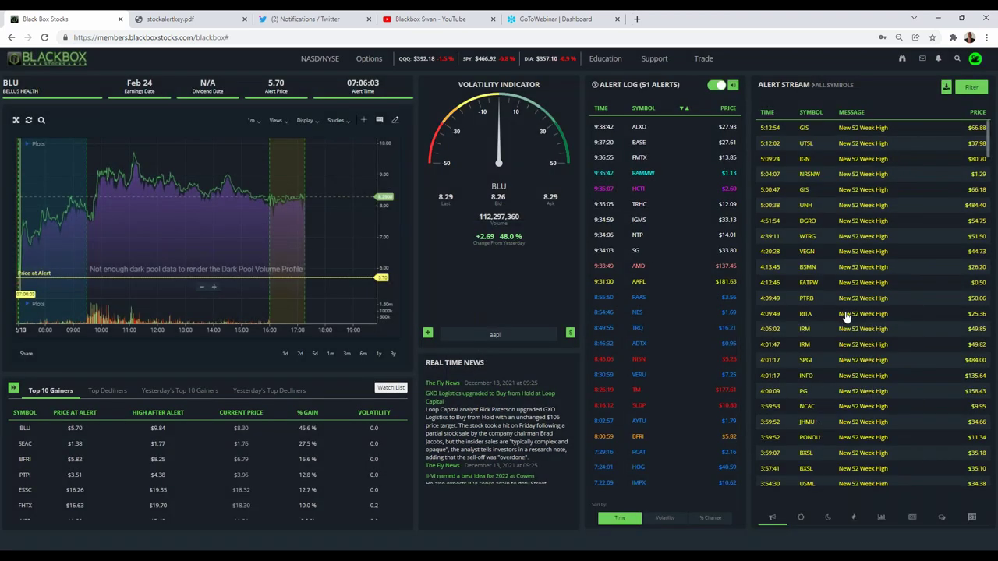
scroll(852, 314, "down", 3)
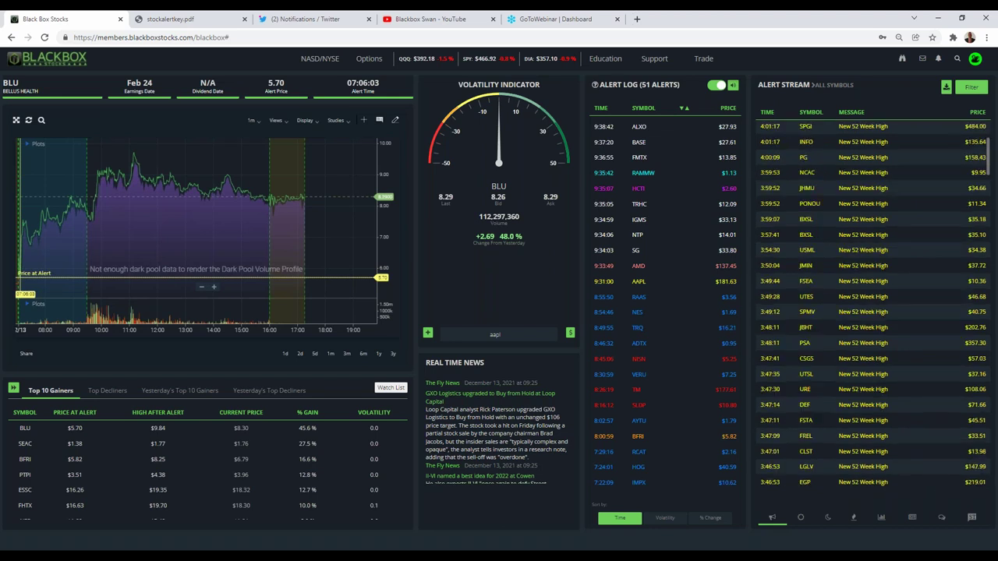
scroll(853, 319, "down", 3)
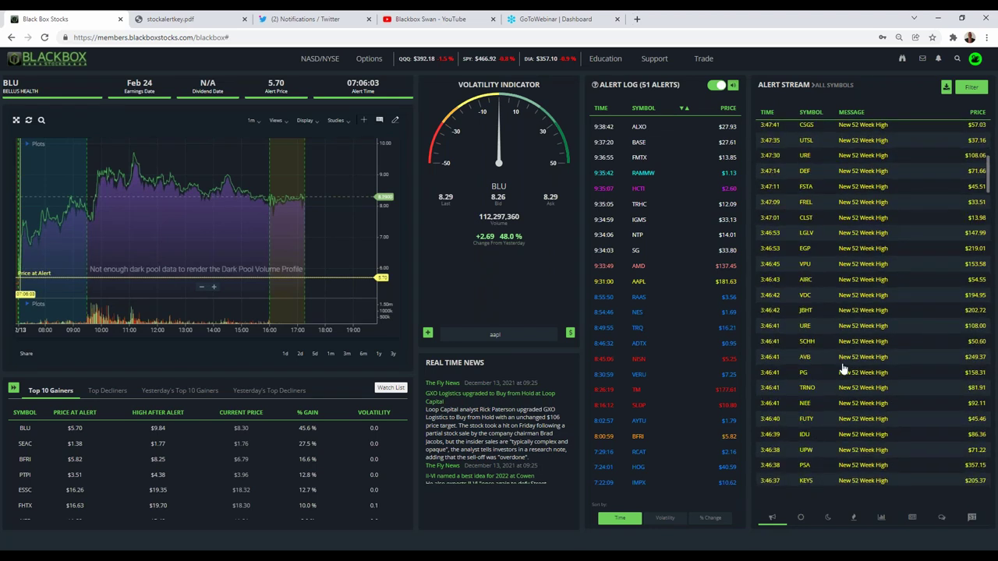
scroll(828, 413, "down", 4)
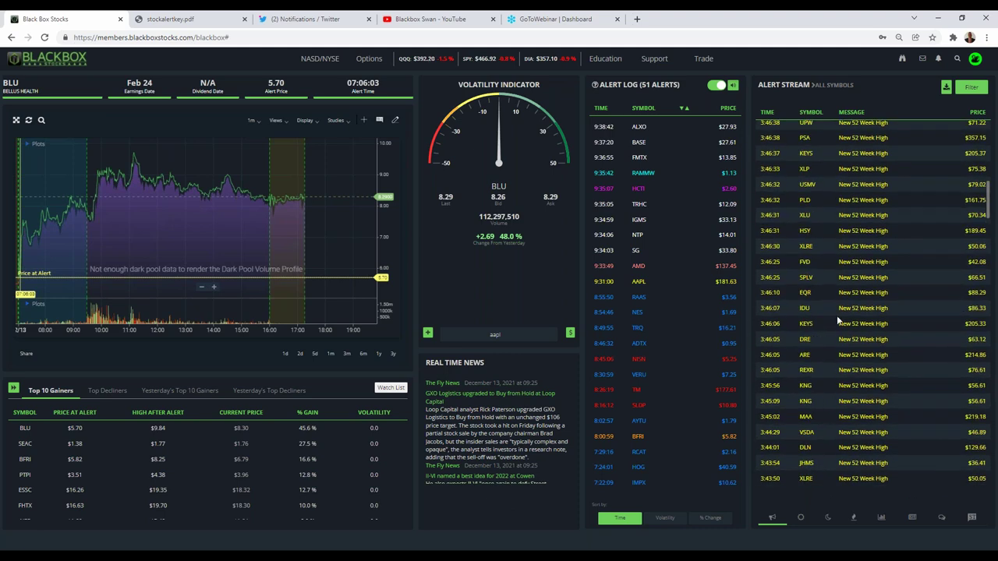
scroll(846, 400, "down", 3)
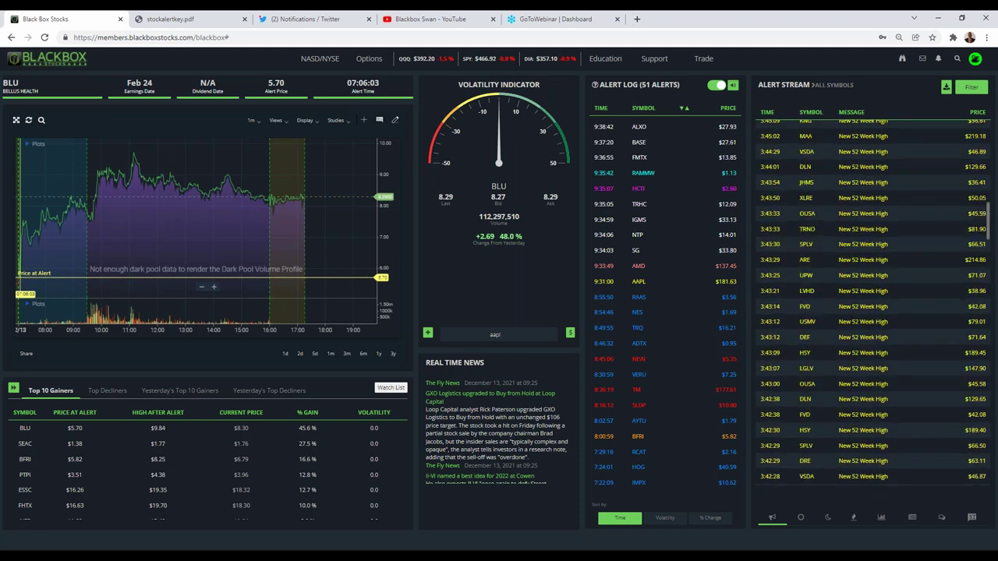
scroll(843, 407, "up", 4)
scroll(838, 406, "up", 5)
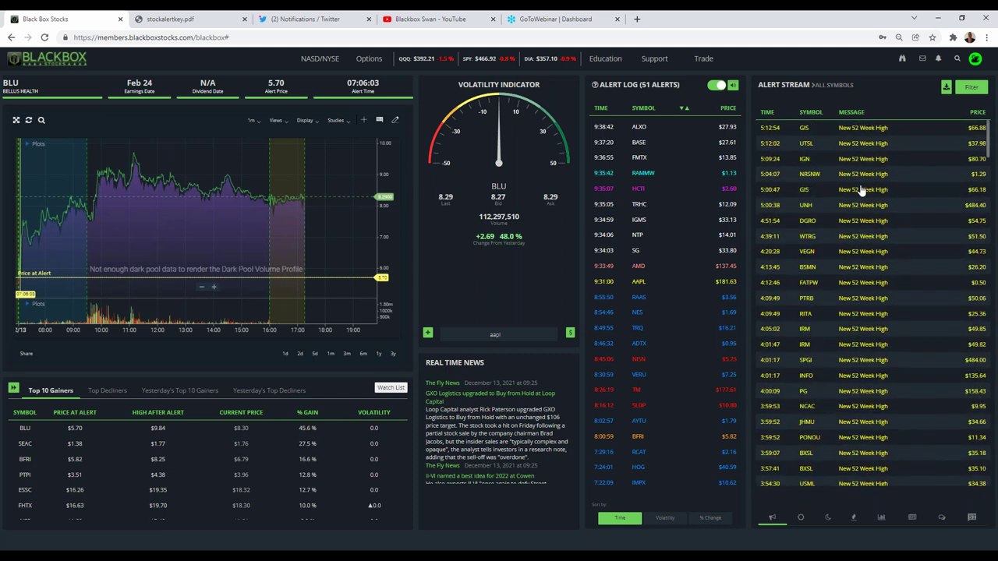
Step: Change the Alert Stream filters so that only Dark Pool Prints/Blocks is enabled
left_click(971, 90)
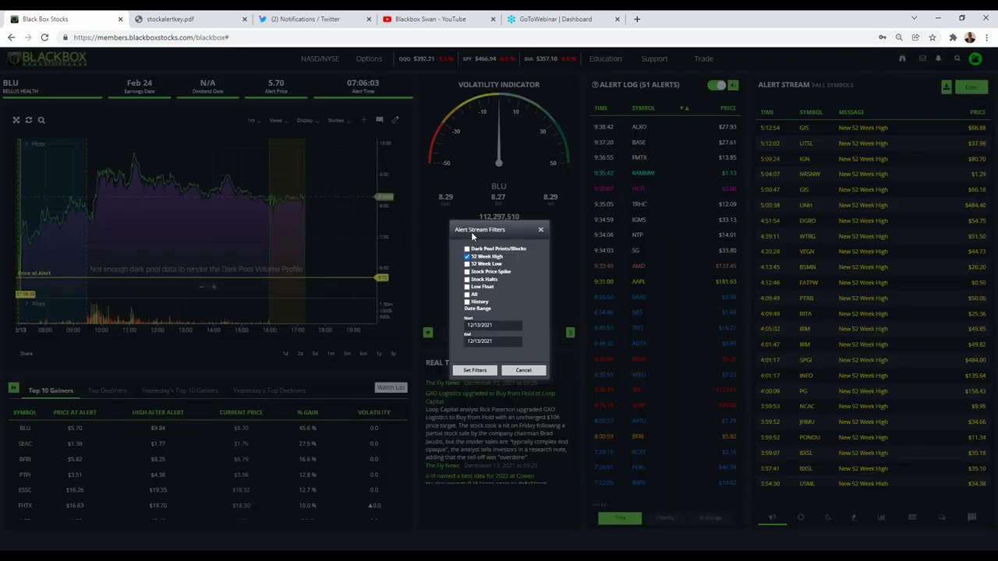
left_click(466, 280)
left_click(467, 271)
left_click(468, 279)
left_click(467, 248)
left_click(467, 256)
left_click(468, 271)
left_click(468, 279)
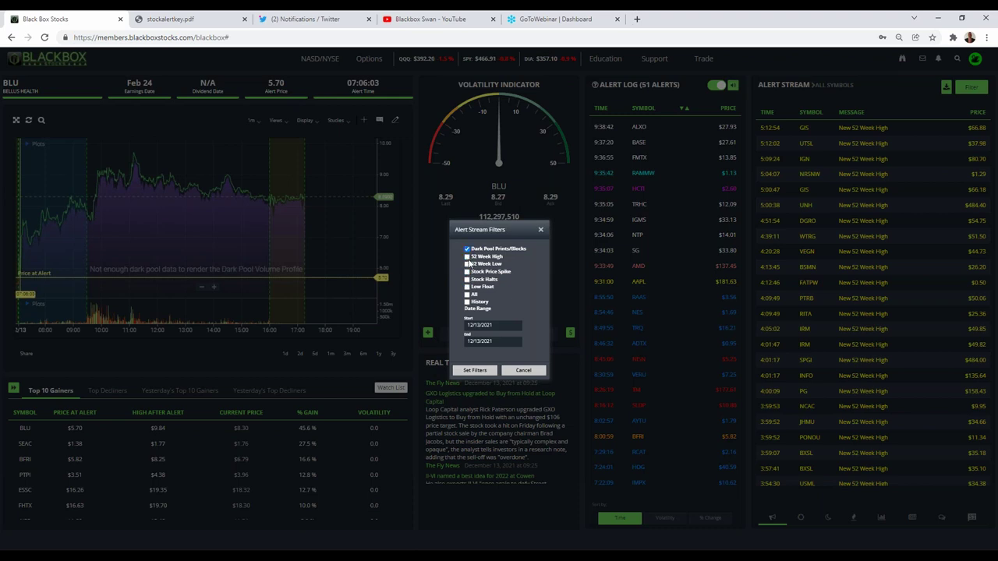
left_click(475, 372)
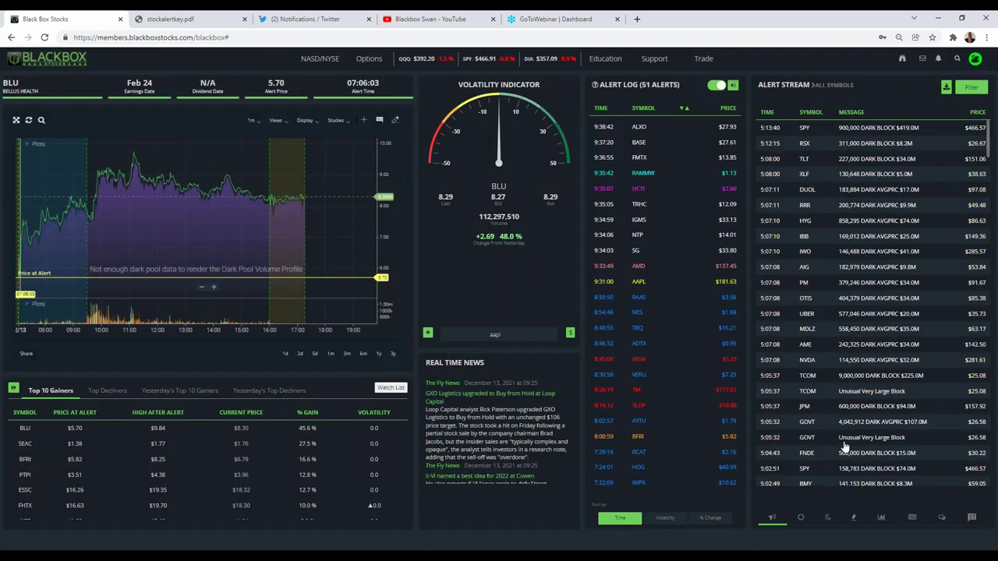
Step: Load the symbol AFRM through the symbol search below the Volatility Indicator
left_click(510, 333)
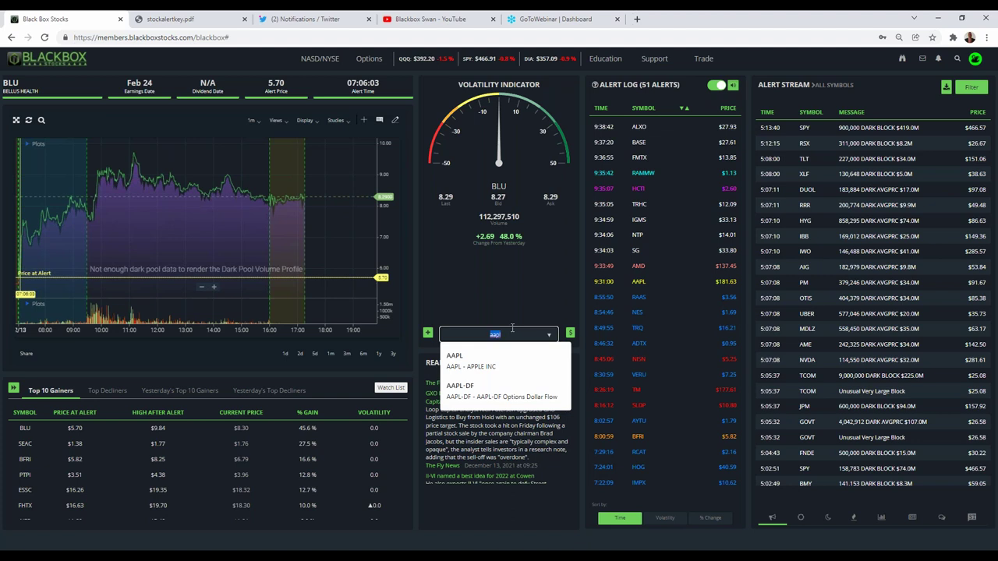
type("safm")
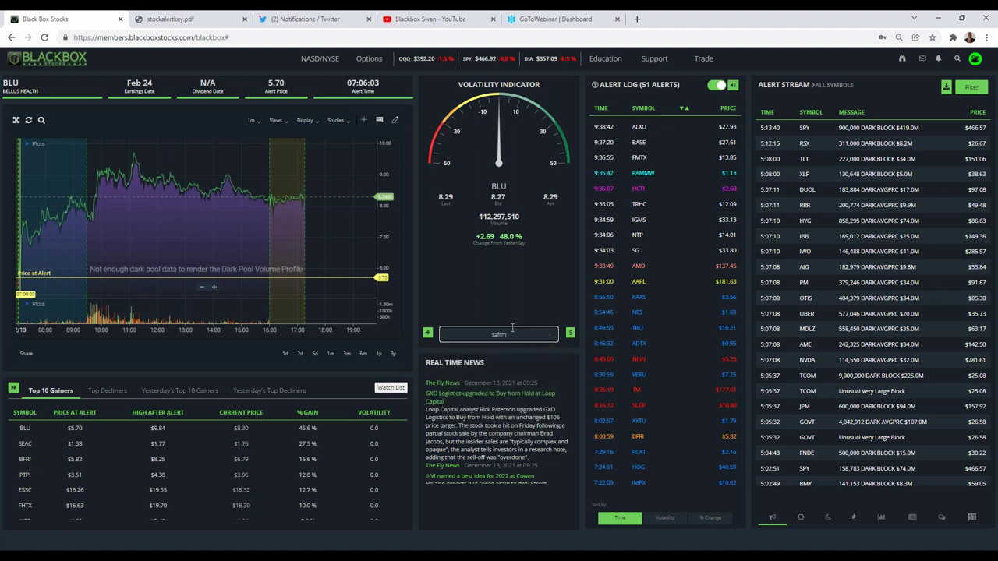
left_click(511, 333)
type("afrm")
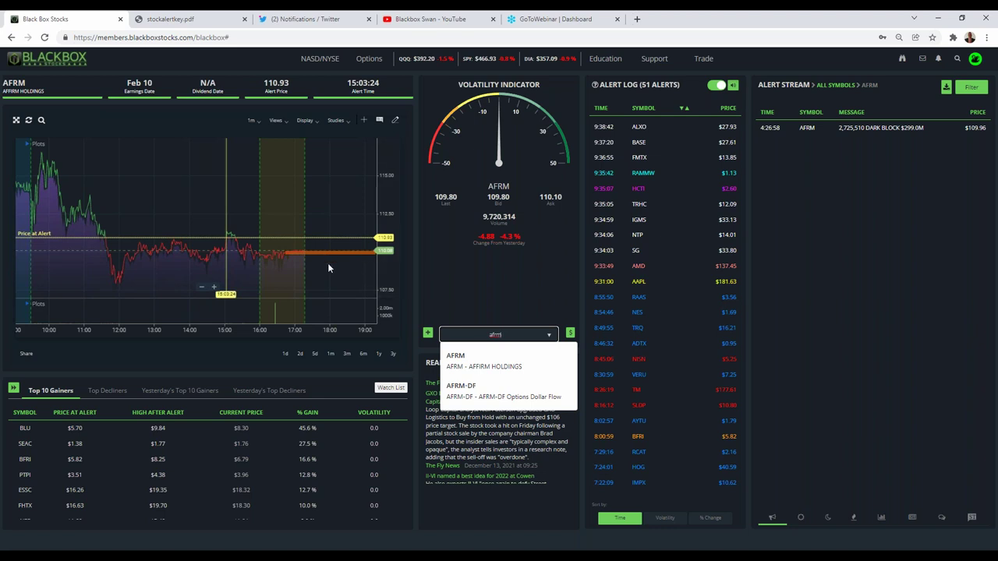
Step: Examine the AFRM chart around the dark pool level in the enlarged view and restore the standard dashboard layout
scroll(333, 267, "up", 3)
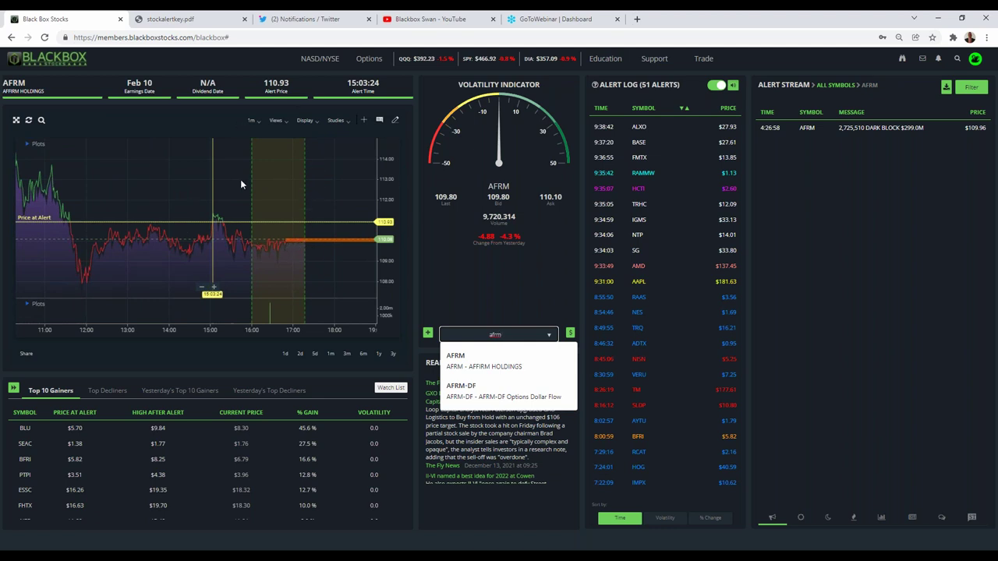
left_click(15, 120)
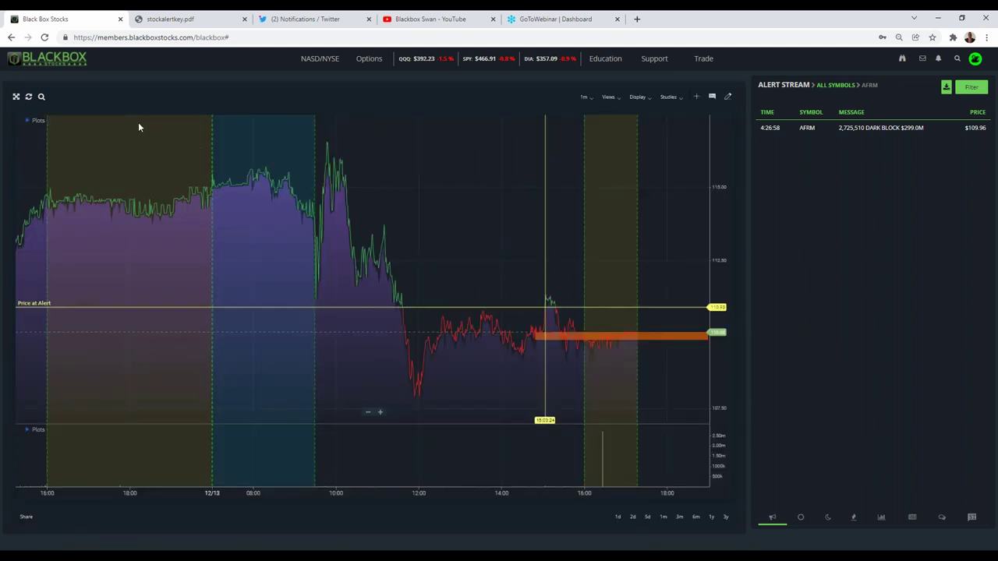
left_click(16, 98)
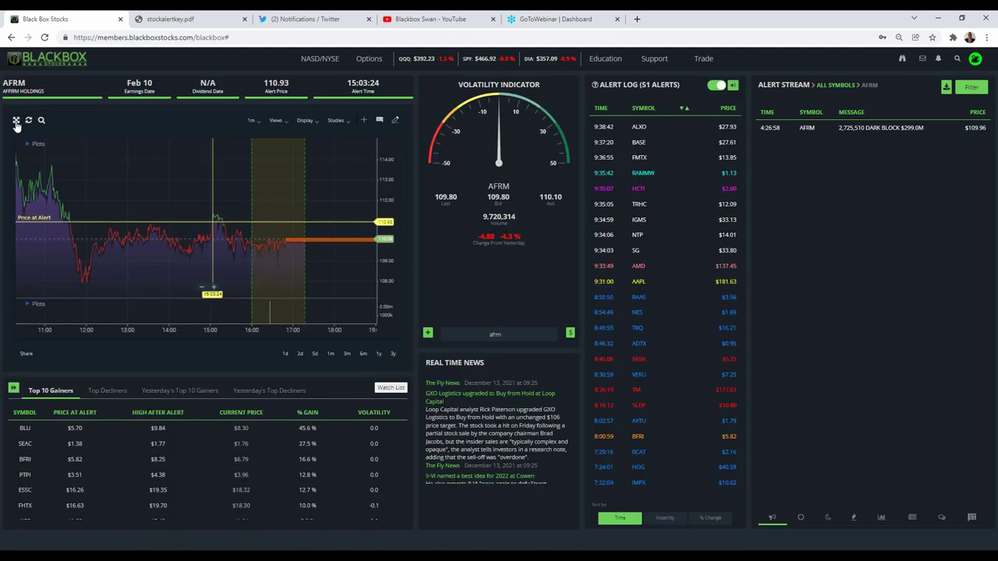
Step: Enlarge the AFRM chart and remove the dark pool study from the current studies
left_click(16, 122)
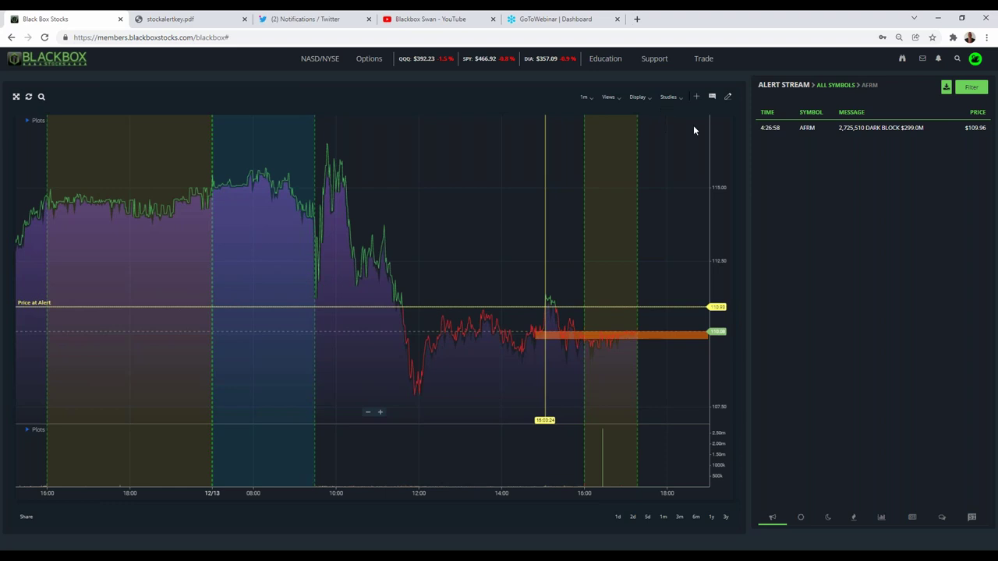
left_click(677, 100)
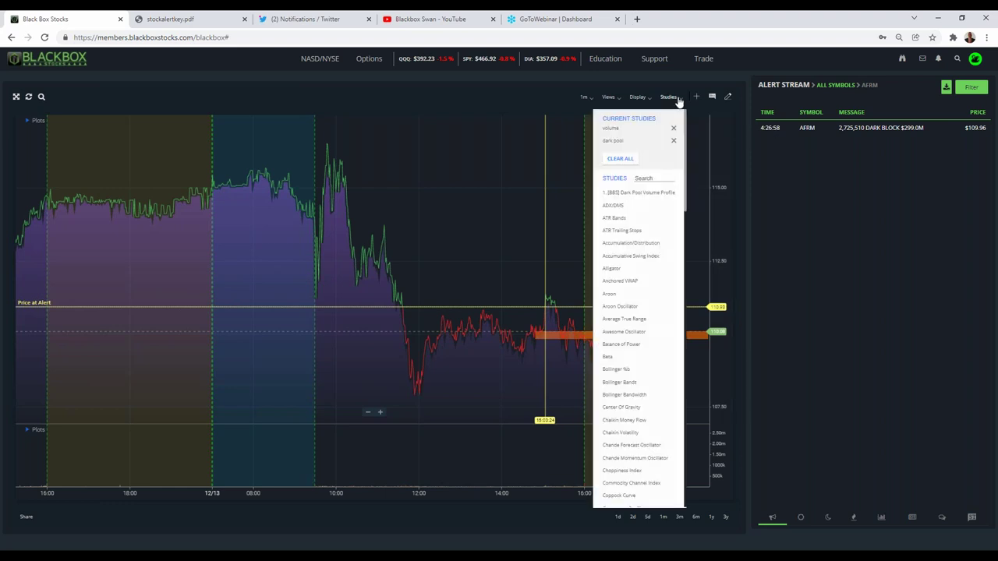
left_click(673, 142)
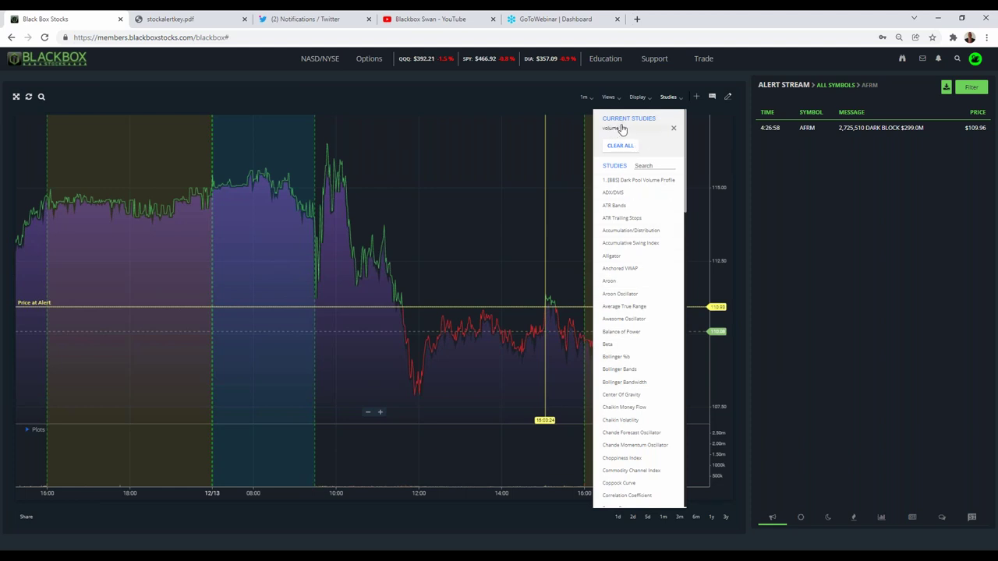
left_click(670, 98)
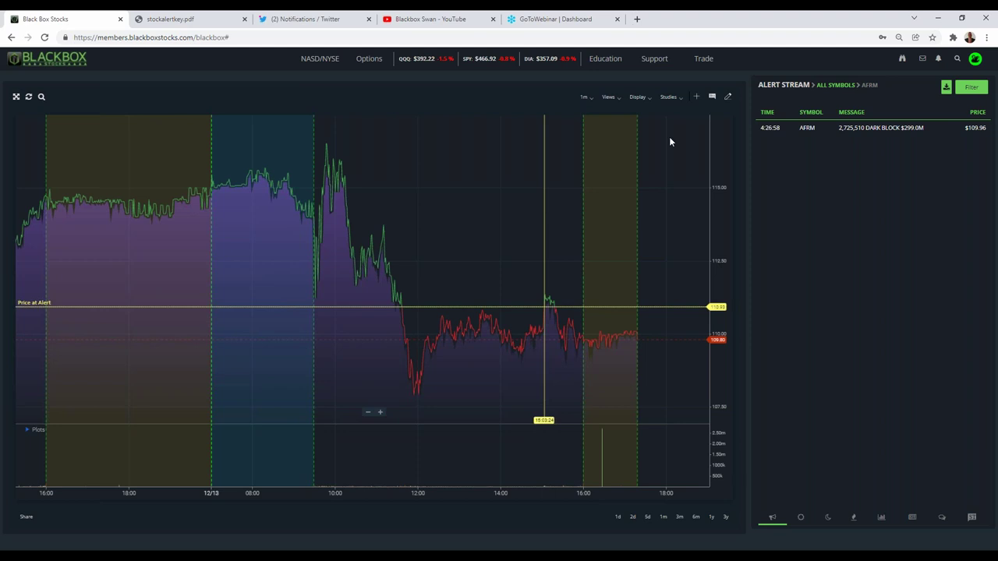
Step: Add the VWAP study to the enlarged AFRM chart
left_click(677, 100)
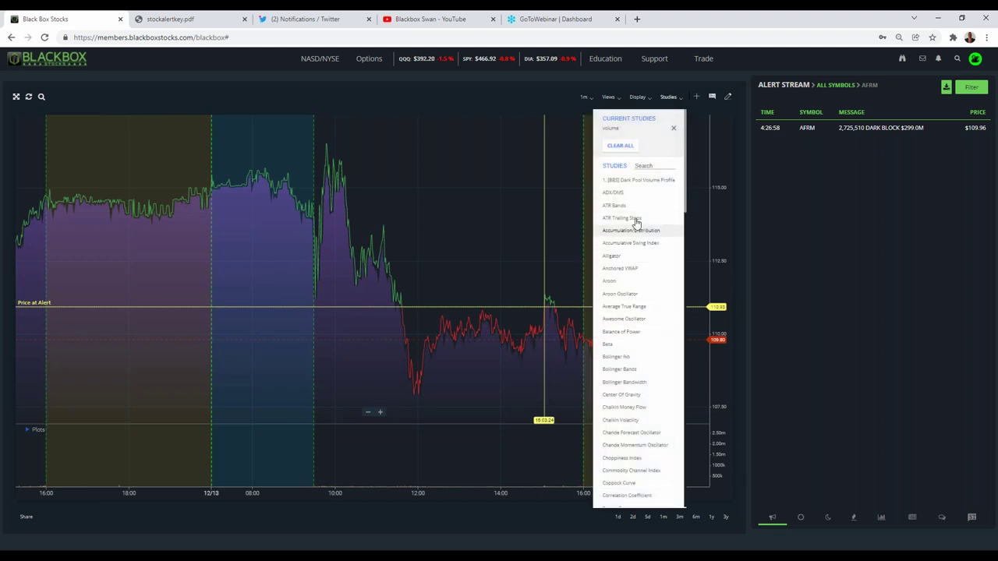
scroll(634, 234, "down", 15)
scroll(634, 280, "down", 1)
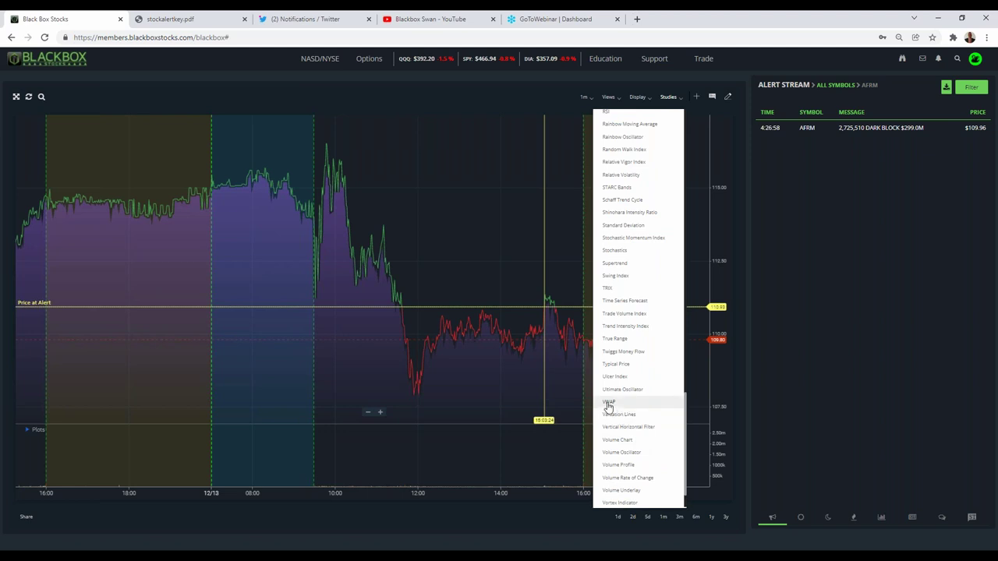
left_click(609, 403)
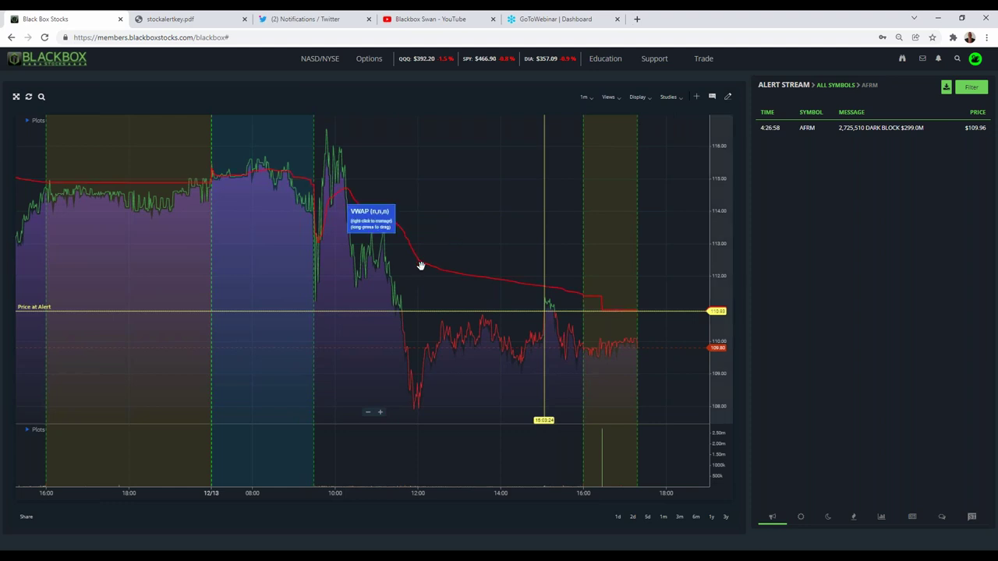
Step: Open the settings of the VWAP study and change its line color to orange
left_click(681, 99)
scroll(630, 204, "down", 5)
scroll(628, 205, "up", 6)
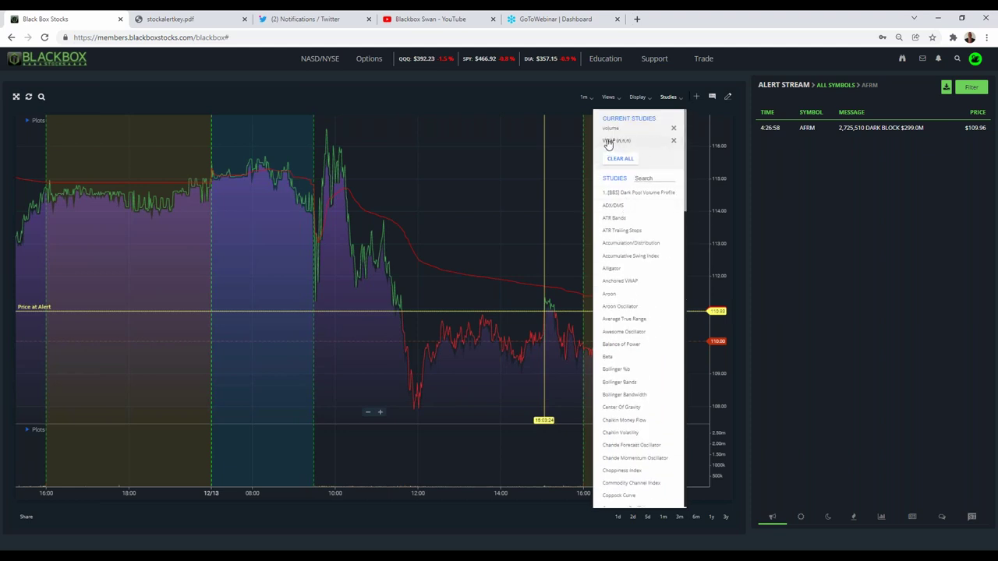
left_click(608, 142)
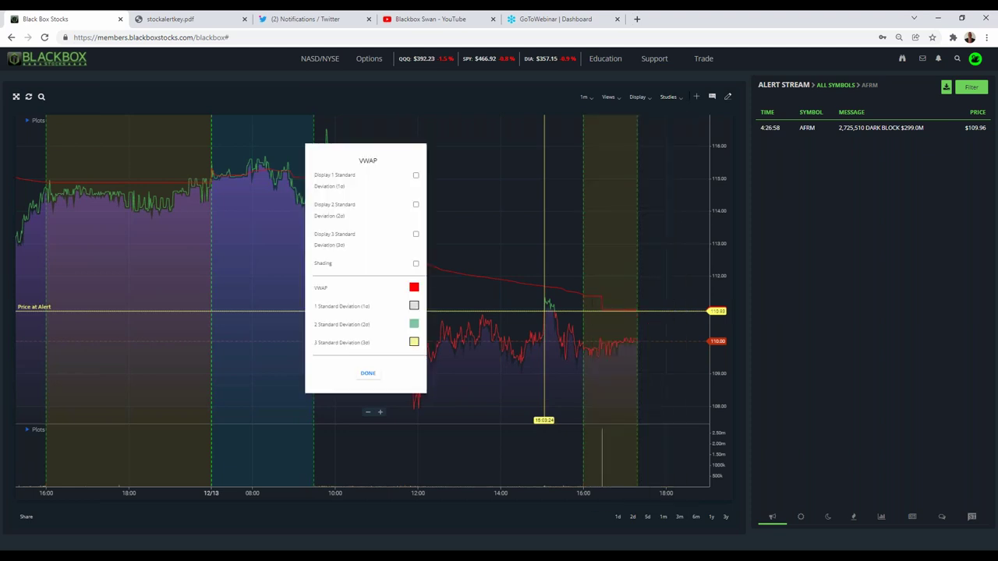
left_click(414, 288)
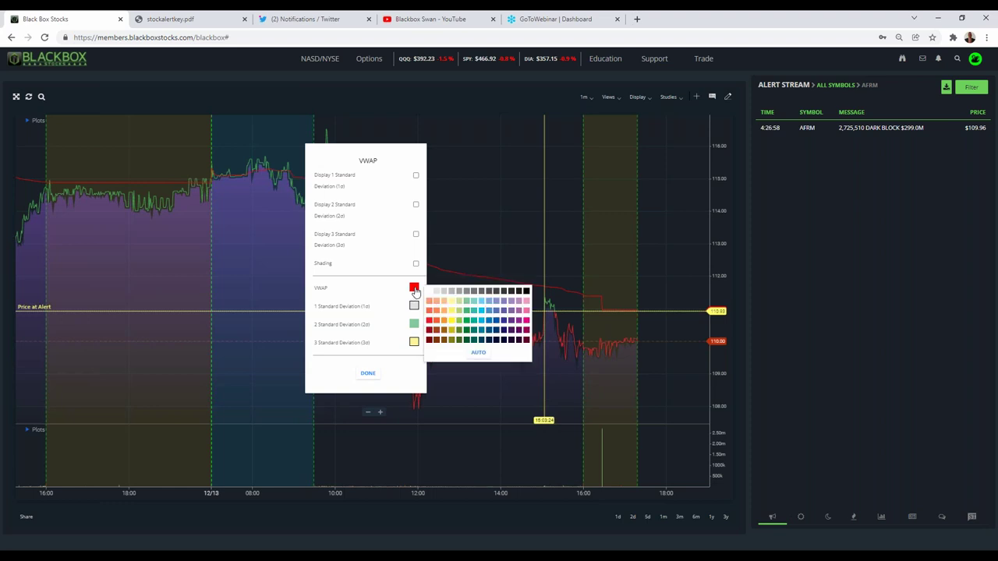
left_click(444, 321)
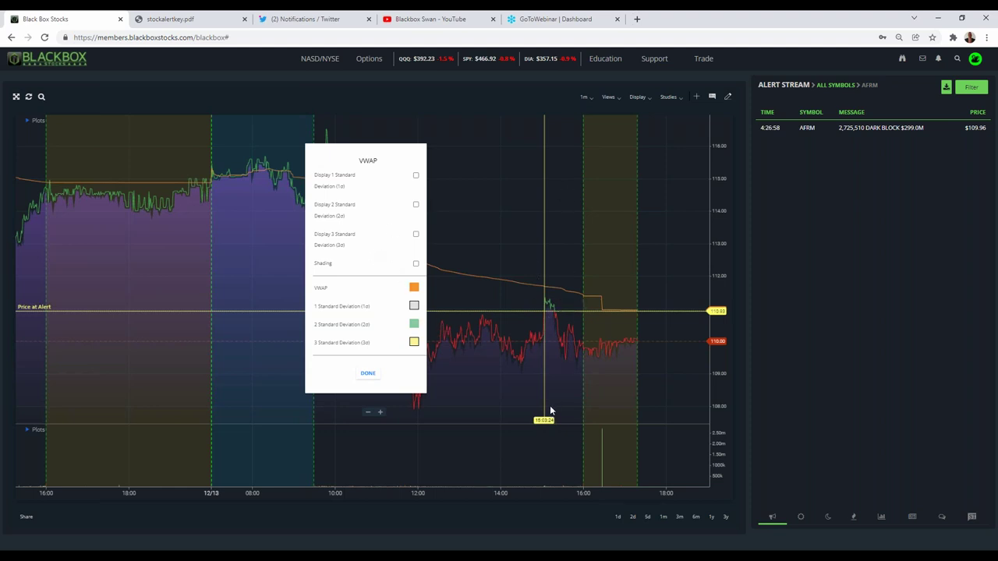
Step: Preview the VWAP's 1, 2 and 3 Standard Deviation bands one by one and turn all three off again
left_click(416, 175)
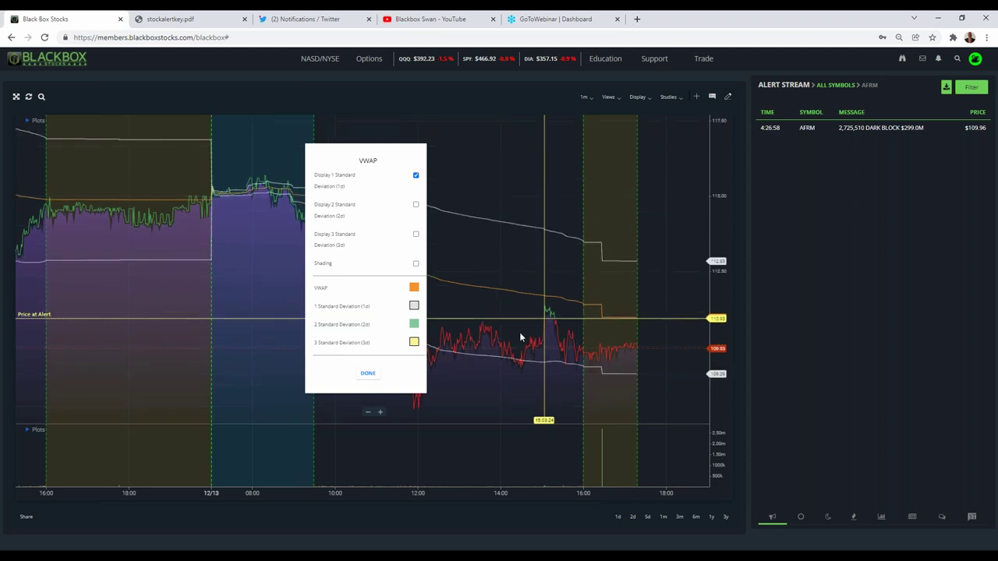
left_click(417, 205)
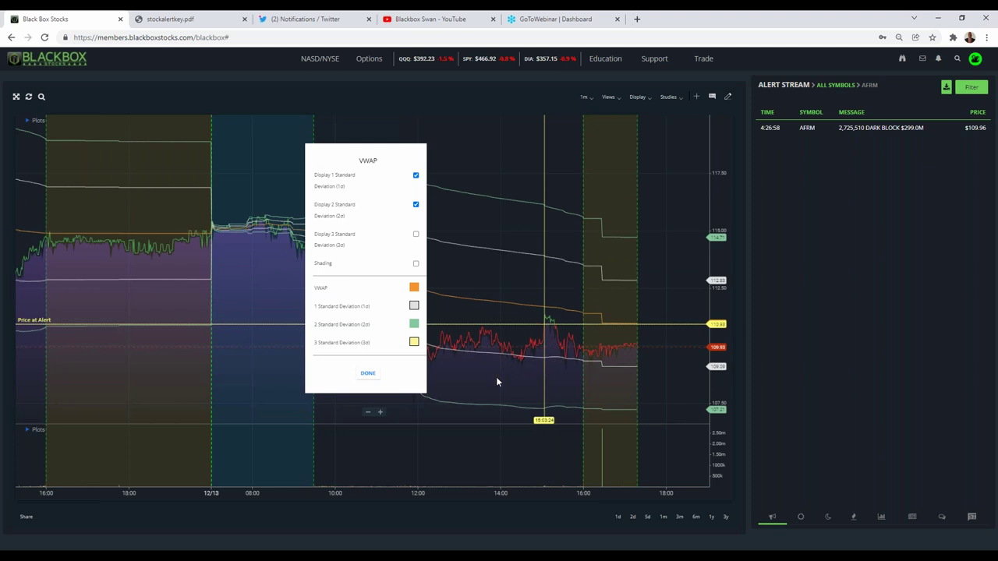
left_click(415, 235)
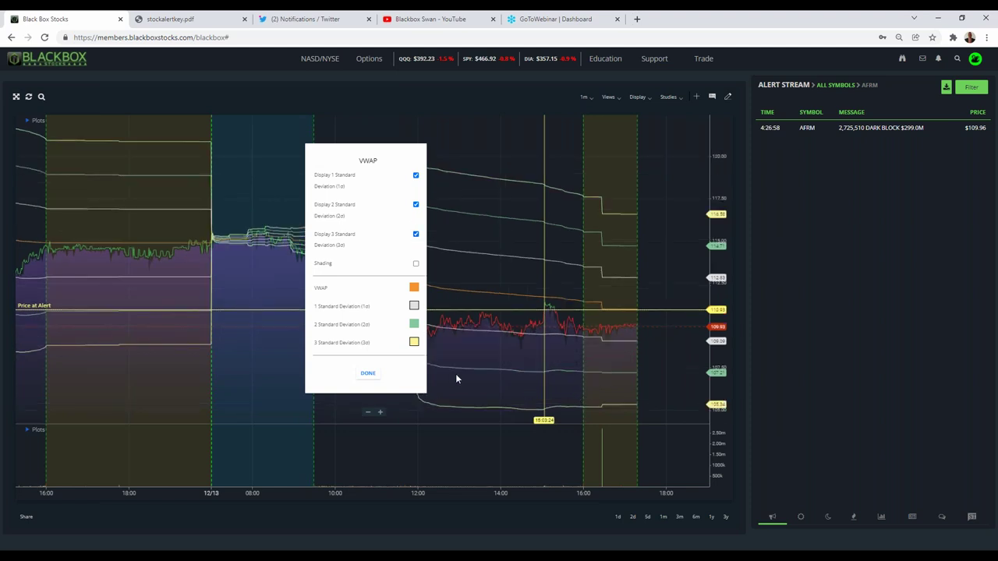
left_click(416, 234)
left_click(416, 204)
left_click(415, 175)
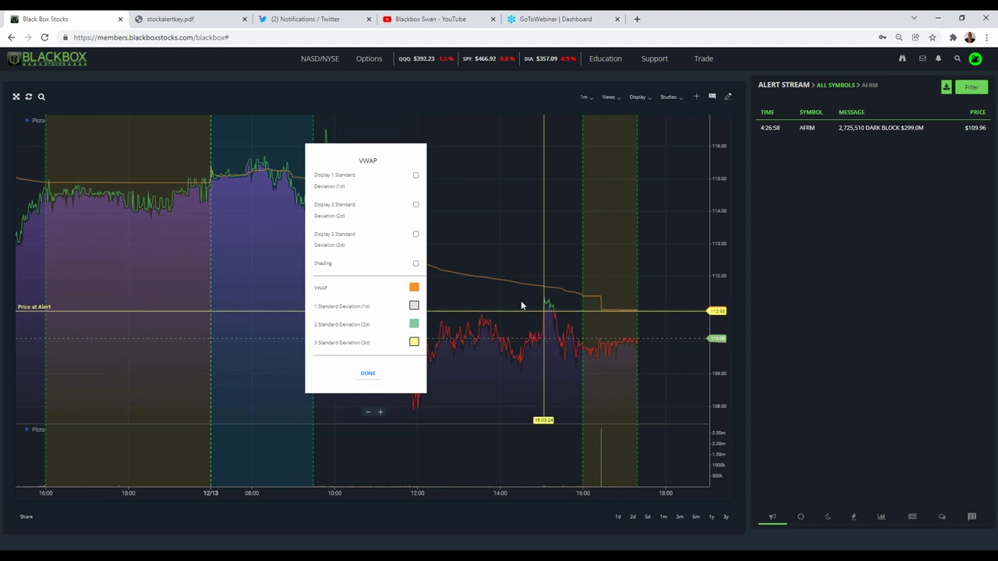
Step: Change the VWAP line color to light blue and close its settings
left_click(414, 288)
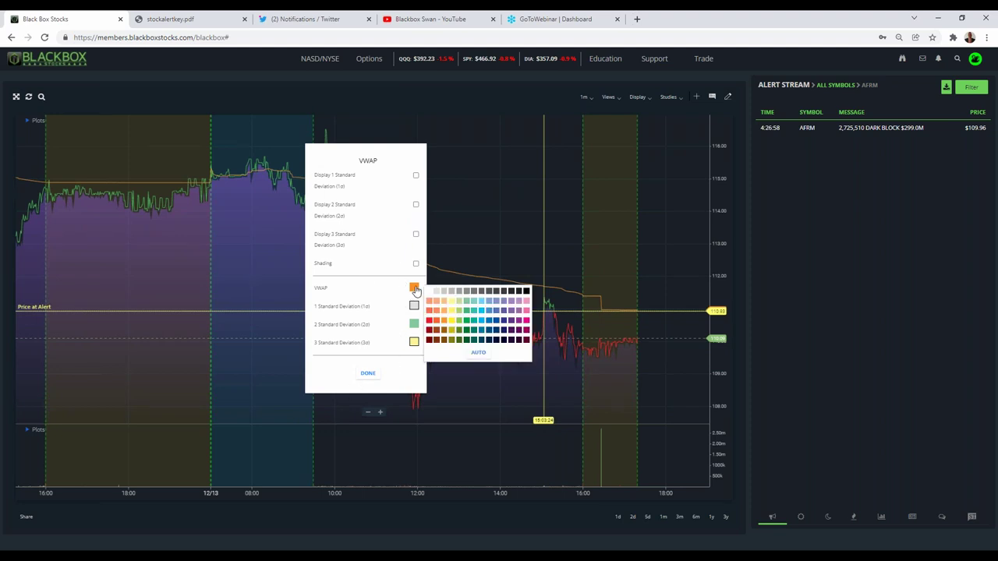
left_click(482, 303)
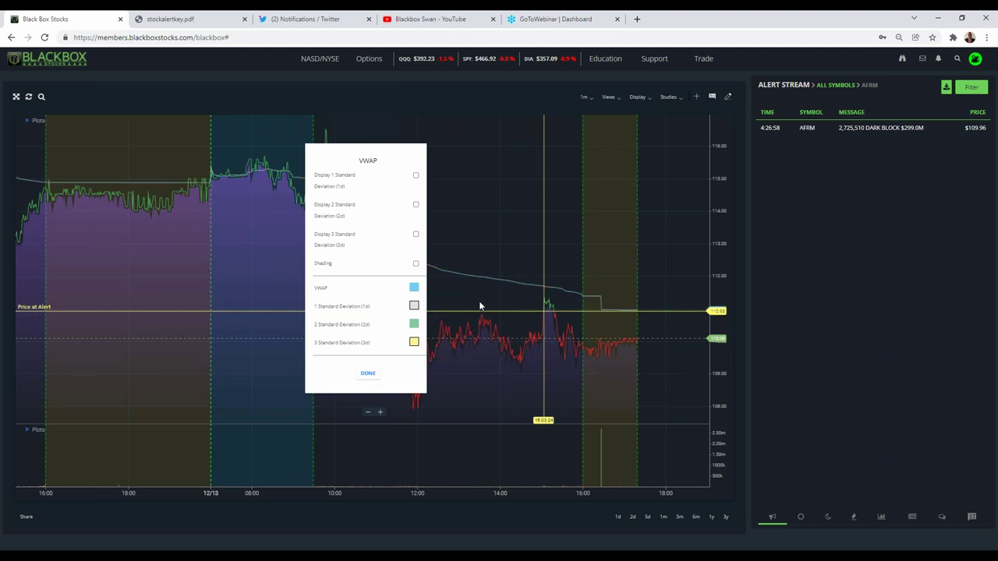
left_click(368, 373)
Step: Add a Moving Average study to the AFRM chart alongside the VWAP
left_click(670, 100)
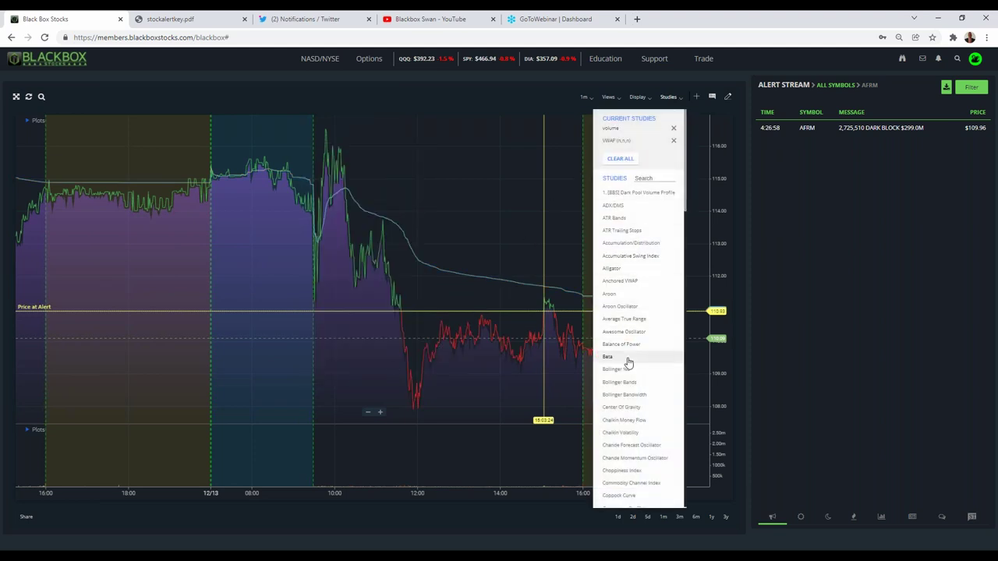
scroll(639, 341, "down", 8)
scroll(639, 343, "down", 5)
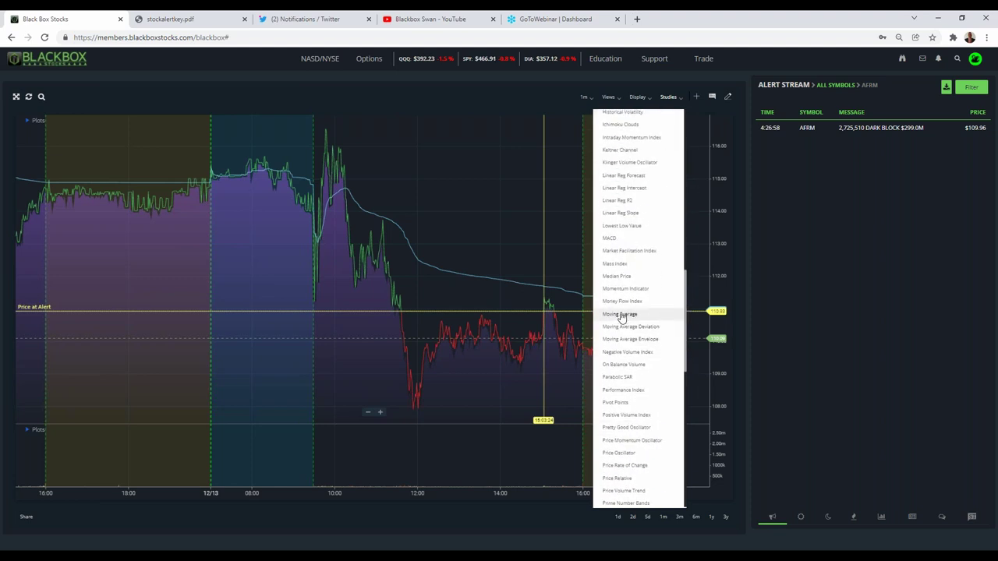
left_click(620, 314)
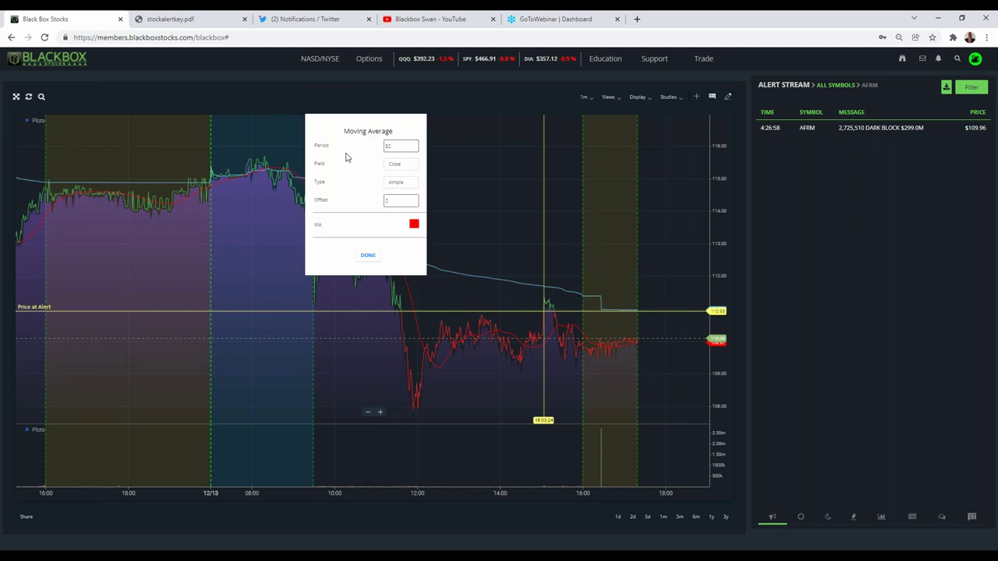
Step: Set the moving average's period to 34 and its type to exponential
double_click(397, 146)
type("24")
left_click(398, 185)
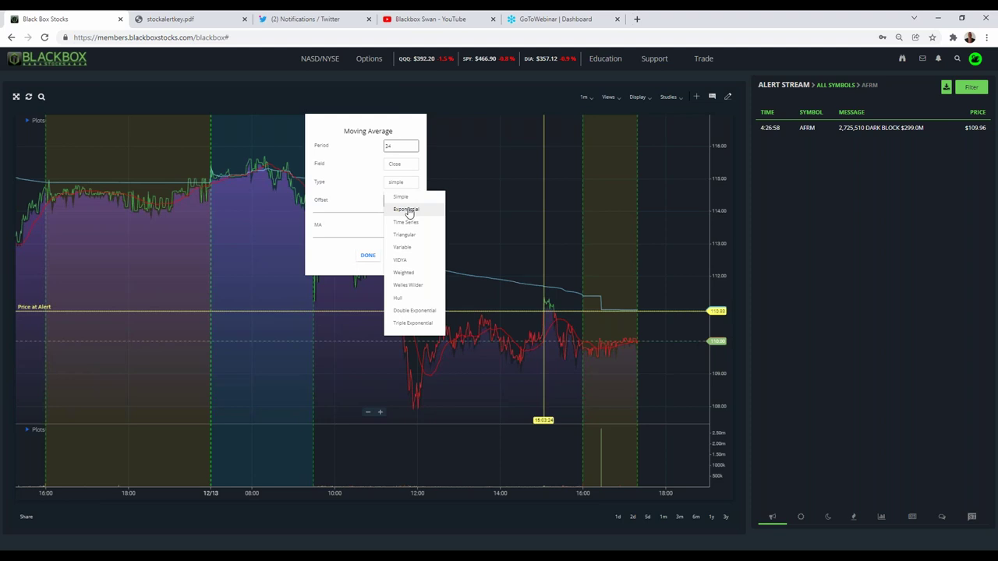
left_click(407, 211)
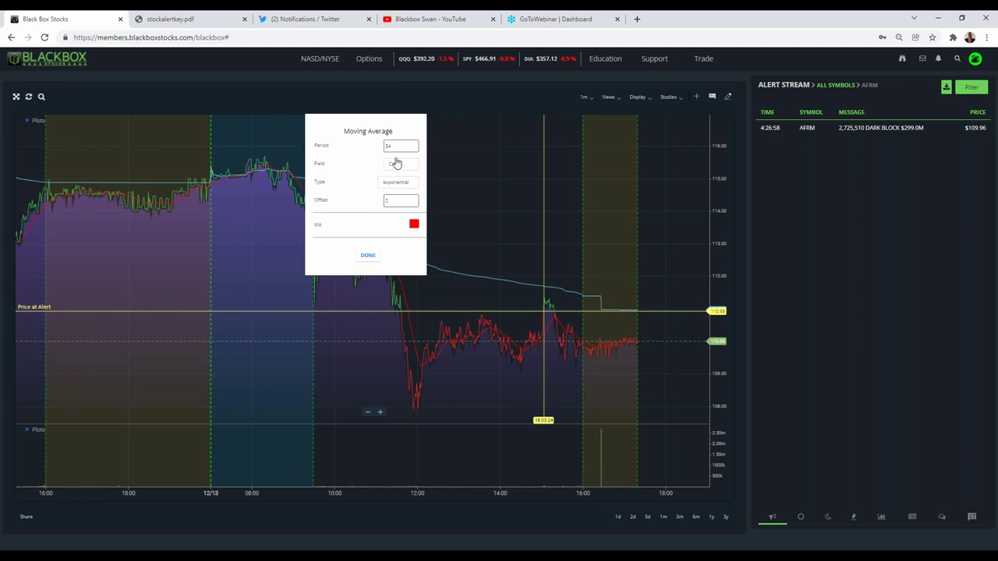
left_click(370, 259)
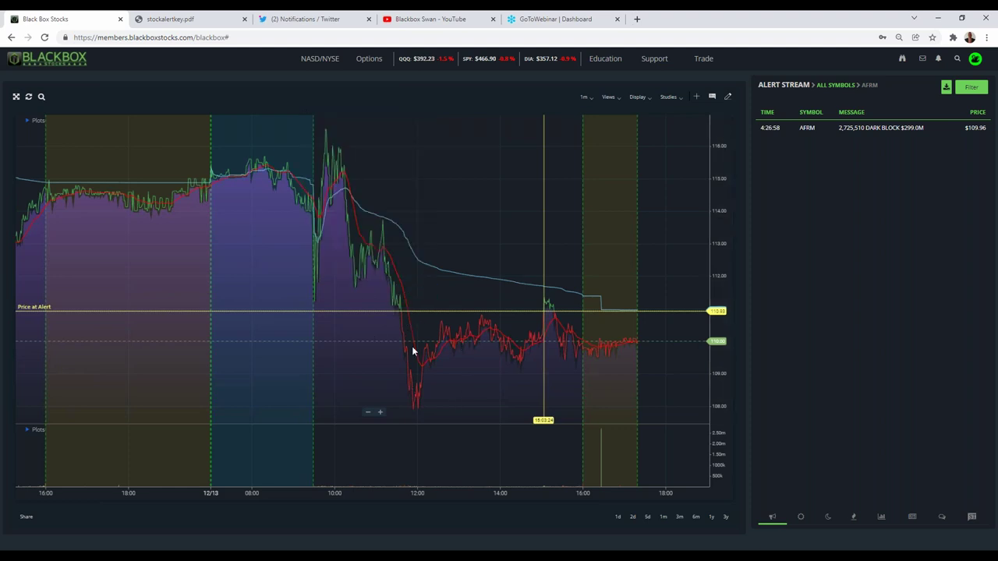
Step: Reopen the settings of the 34-period exponential moving average and change its line color to purple
left_click_drag(419, 355, 423, 360)
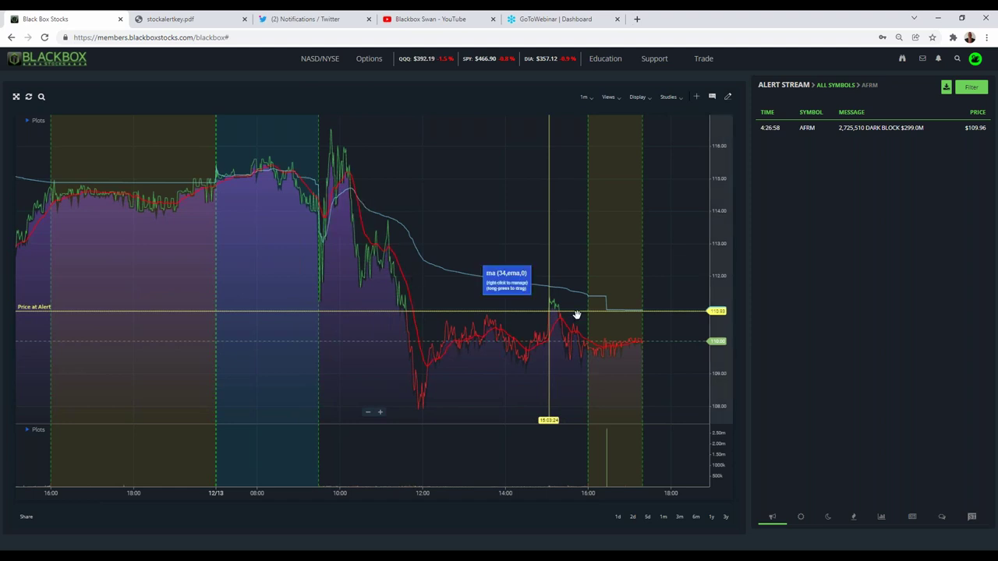
left_click(677, 99)
scroll(650, 216, "down", 3)
scroll(646, 223, "up", 5)
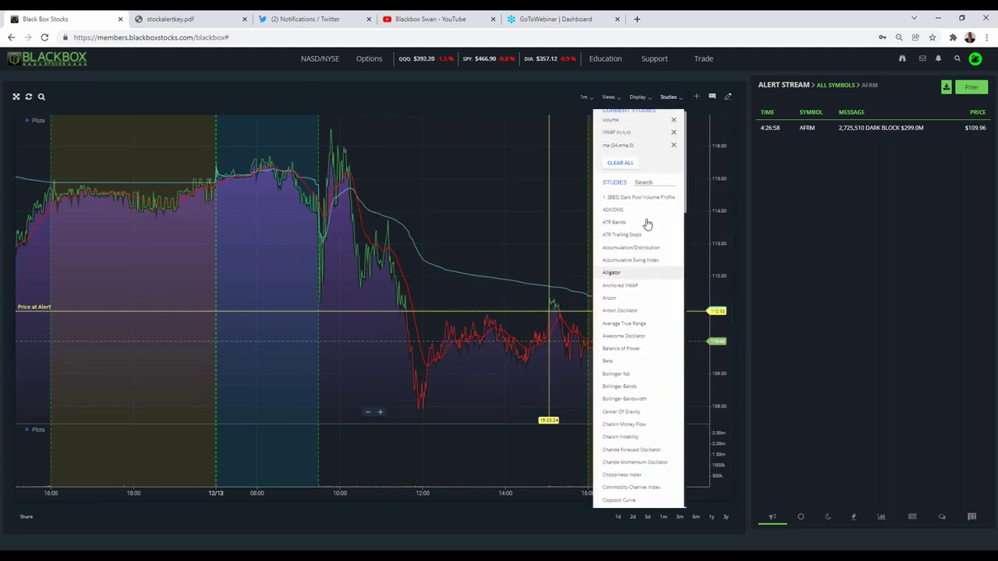
left_click(615, 156)
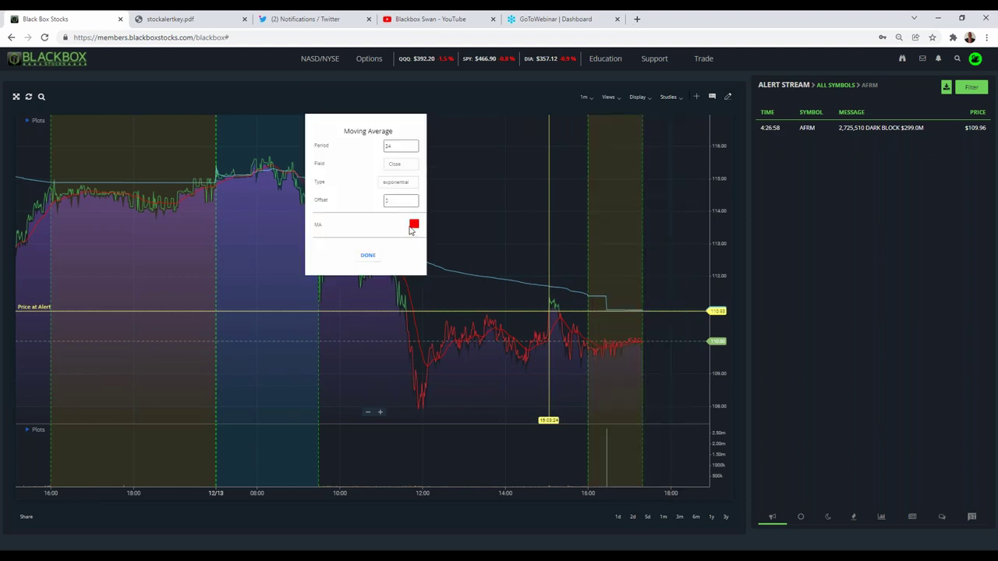
left_click(413, 225)
left_click(513, 251)
left_click(366, 257)
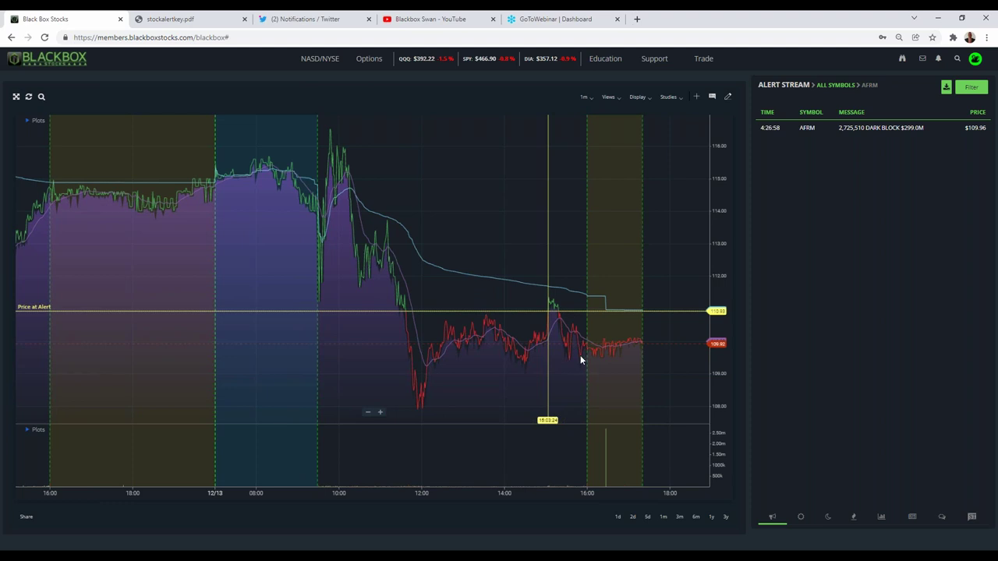
Step: Add a second Moving Average study from the list of available studies
left_click(670, 98)
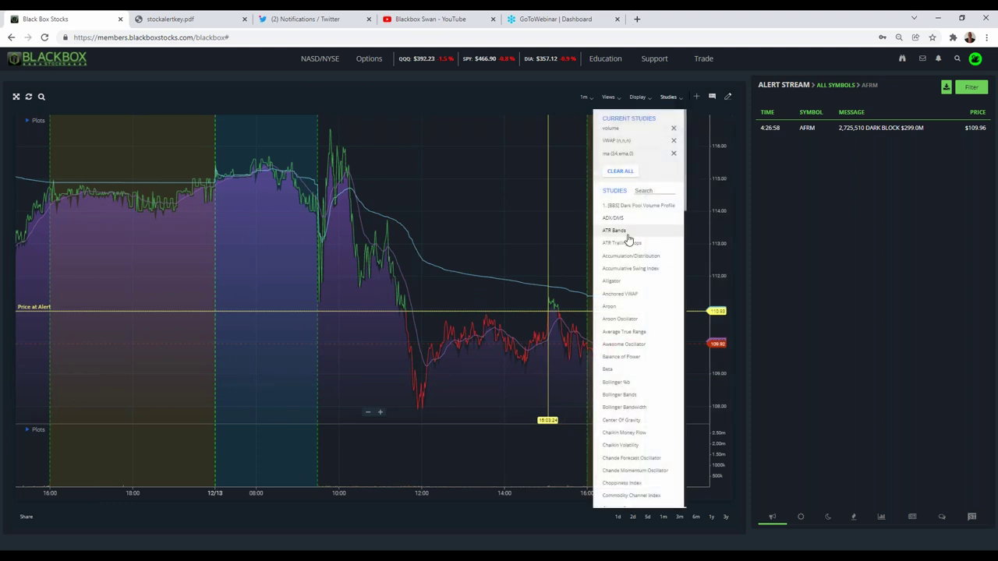
scroll(630, 312, "down", 10)
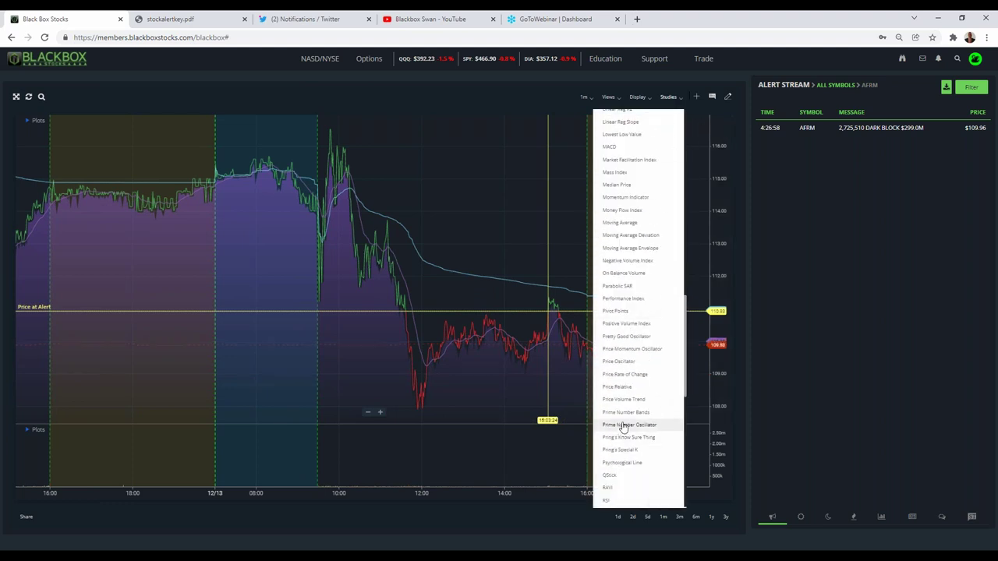
scroll(628, 421, "down", 5)
scroll(618, 347, "up", 5)
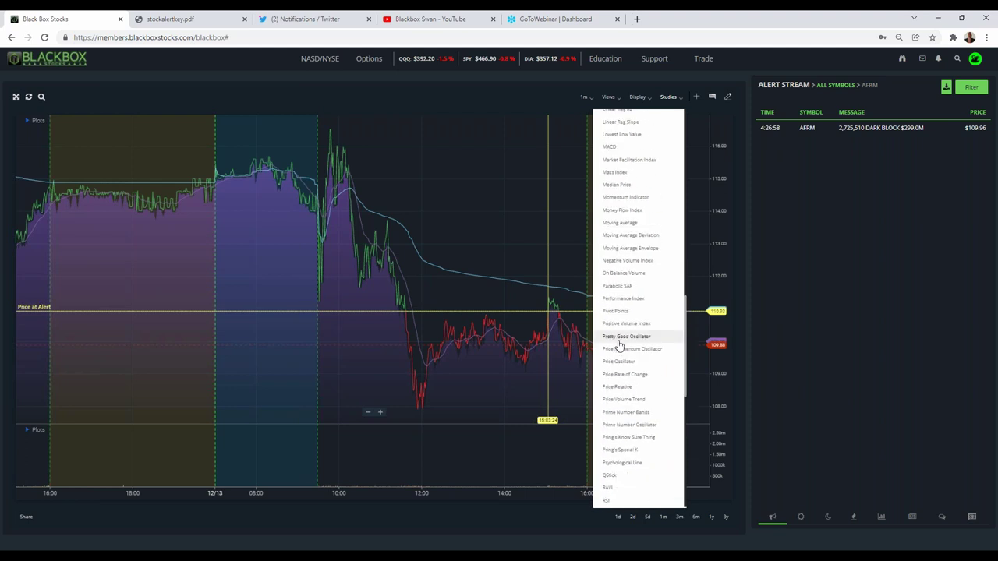
left_click(621, 224)
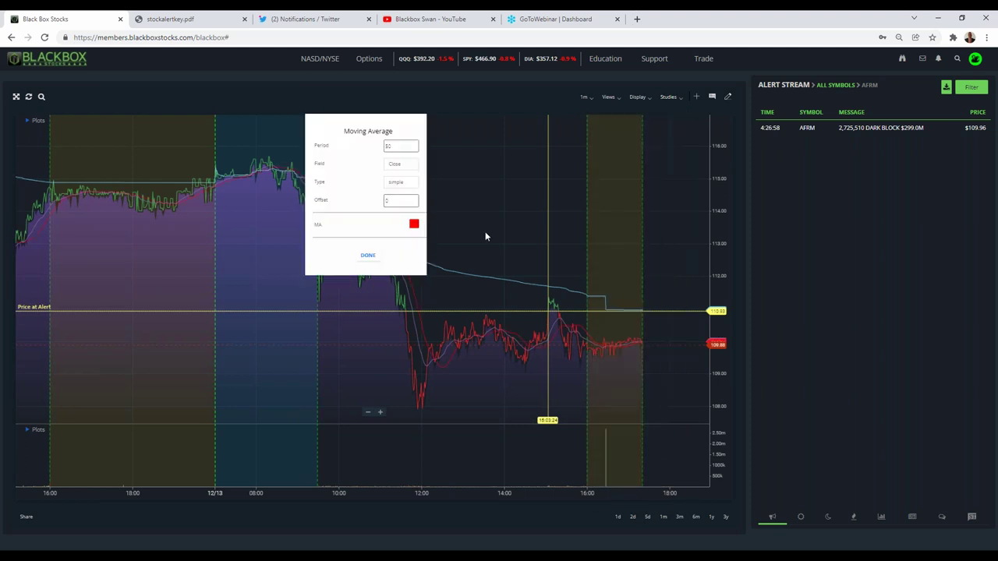
Step: Give the second moving average a longer period, the exponential type and an orange line color
double_click(397, 145)
type("50")
left_click(398, 182)
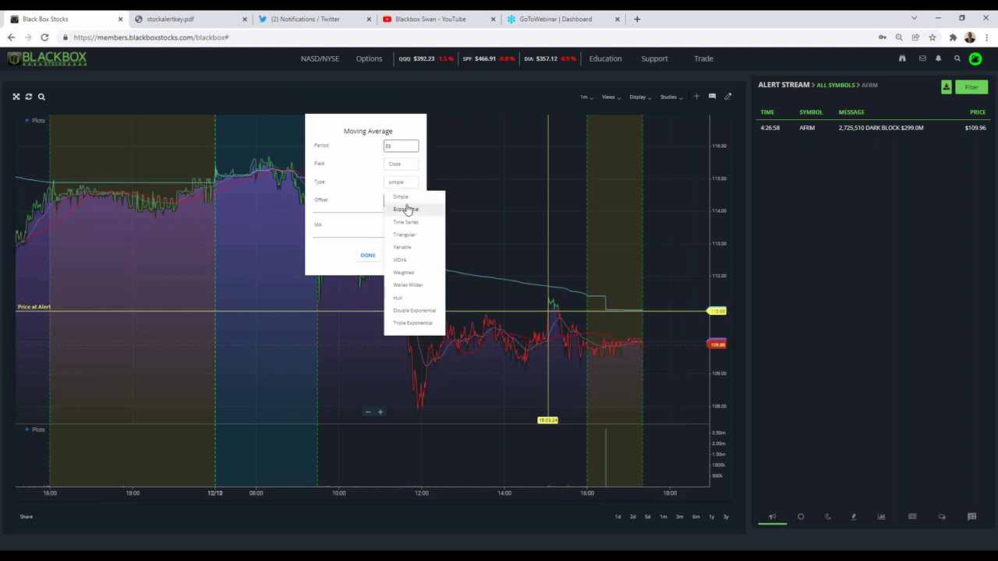
left_click(406, 209)
left_click(414, 225)
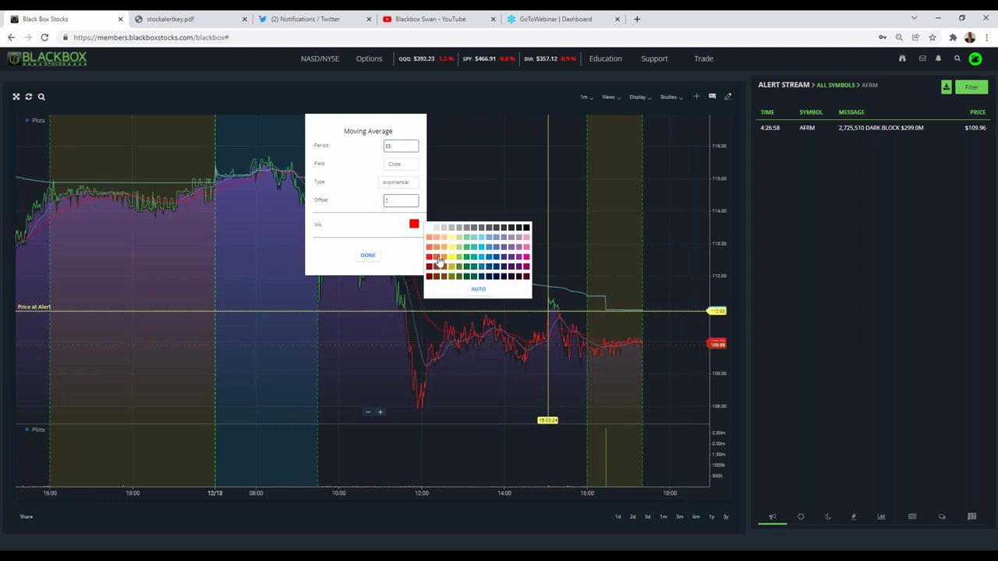
left_click(438, 258)
left_click(368, 256)
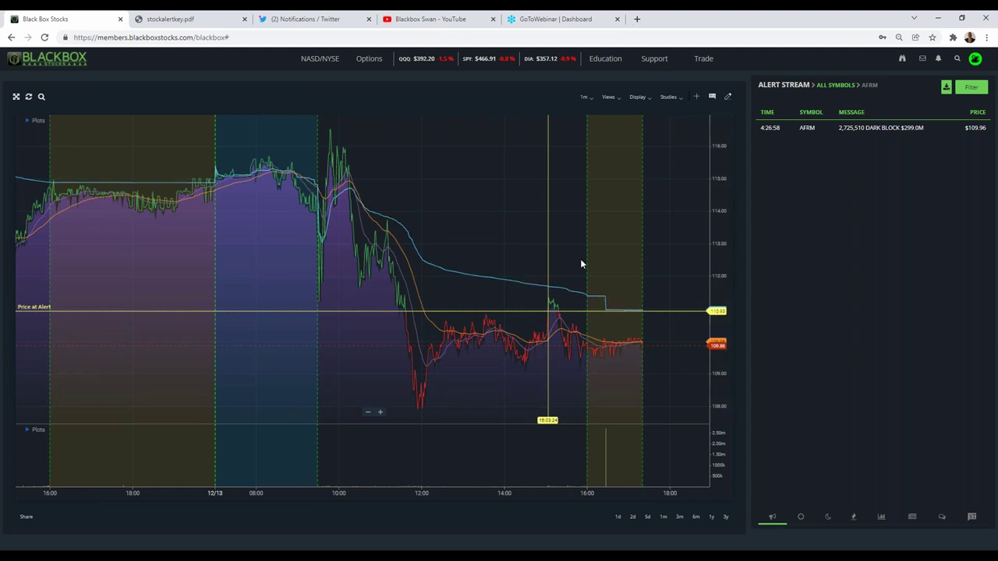
Step: Add the [BBS] Dark Pool Volume Profile study to the AFRM chart from the list of available studies
left_click(672, 97)
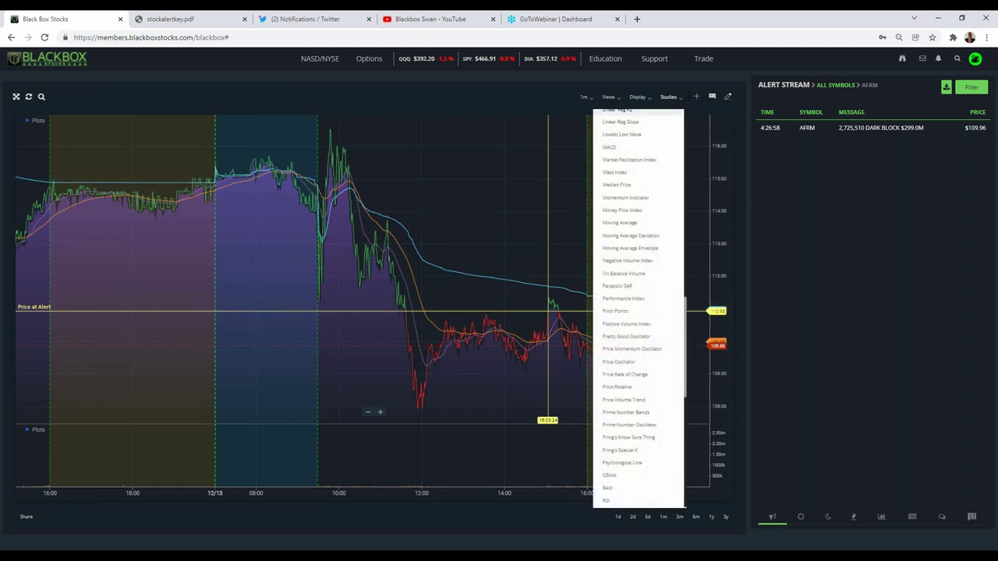
scroll(639, 190, "up", 10)
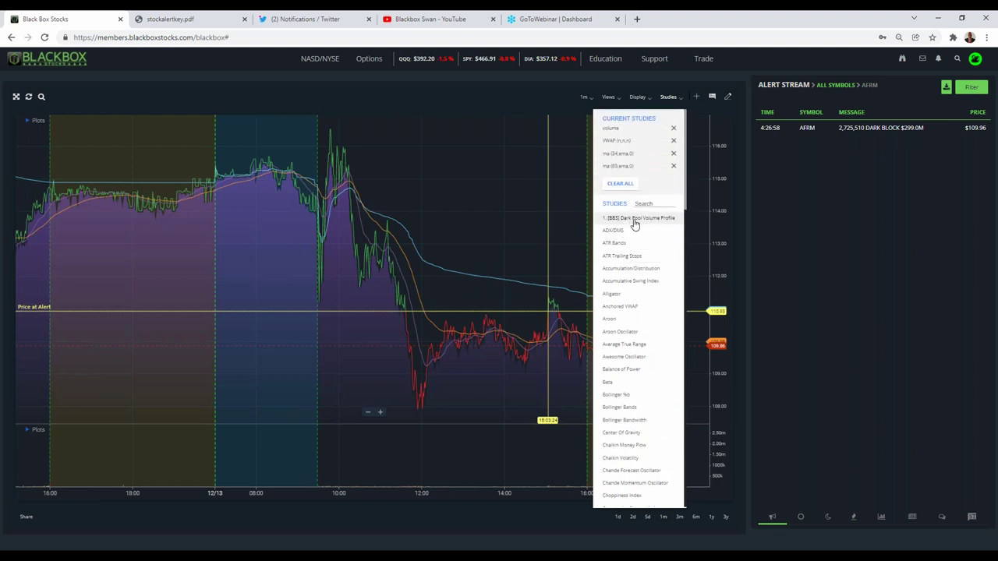
left_click(635, 220)
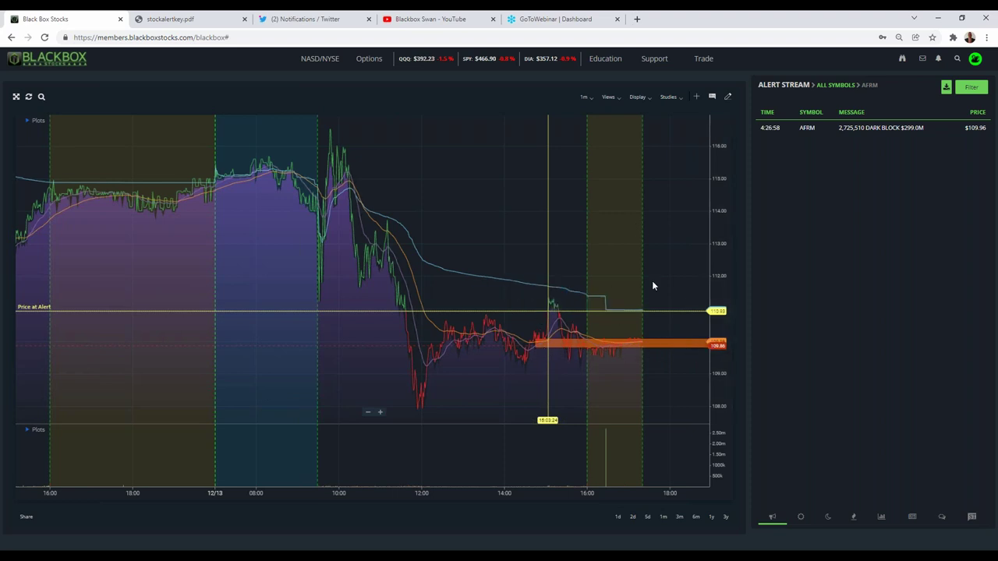
Step: Set the chart range to five days and compare the dark pool volume profile over wider and narrower time spans
scroll(654, 286, "down", 3)
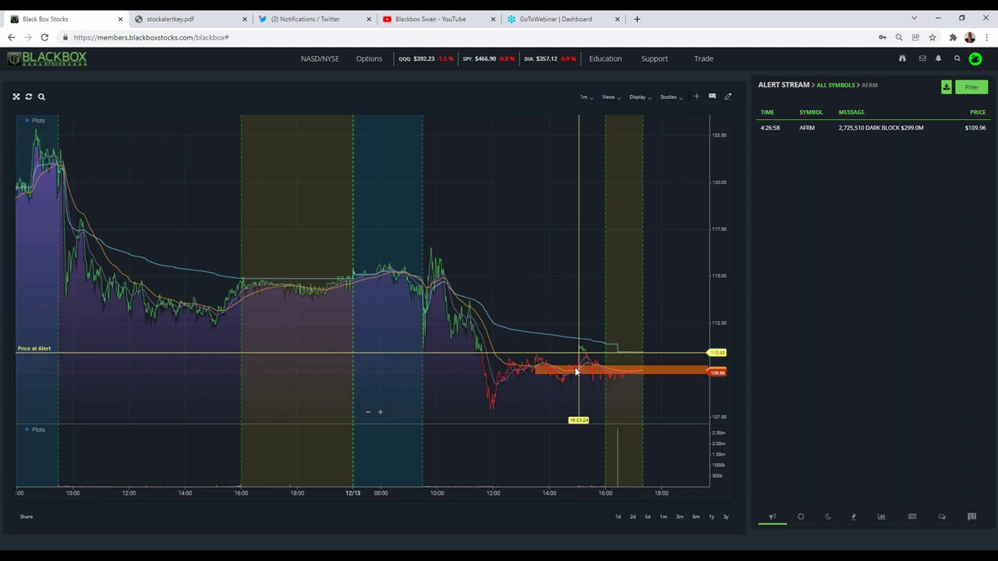
scroll(658, 373, "up", 3)
scroll(647, 355, "up", 5)
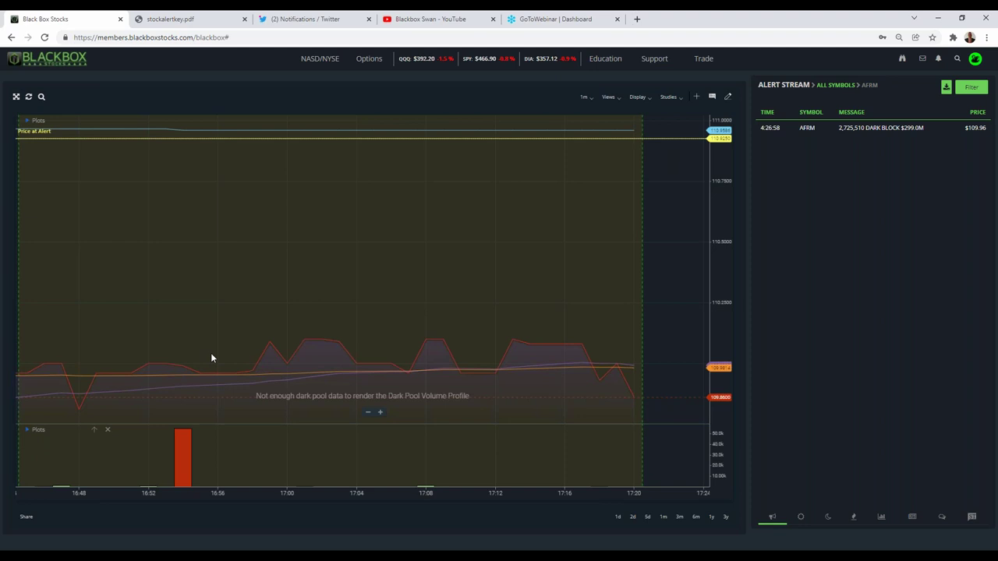
scroll(233, 344, "down", 5)
left_click_drag(232, 344, 499, 364)
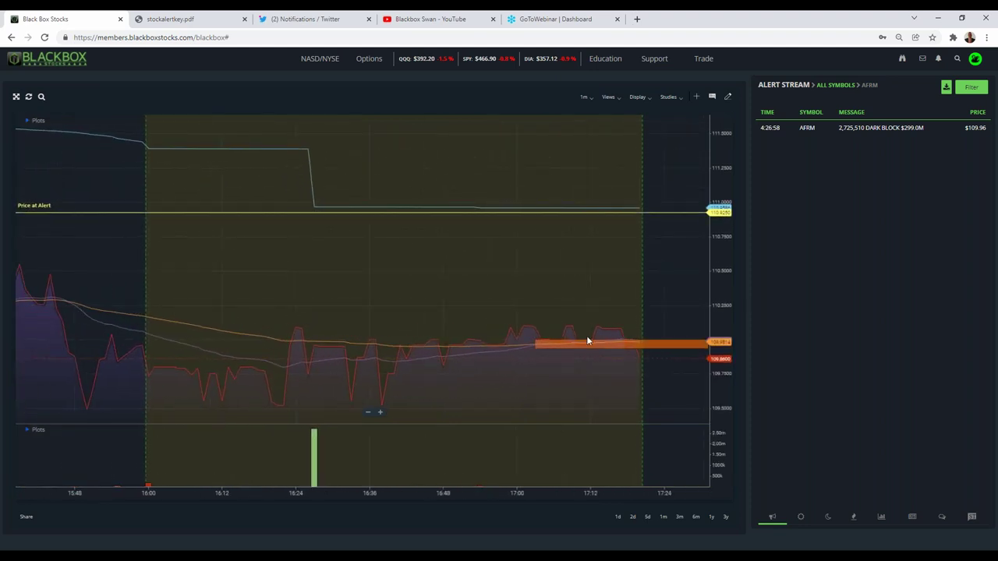
scroll(581, 355, "down", 5)
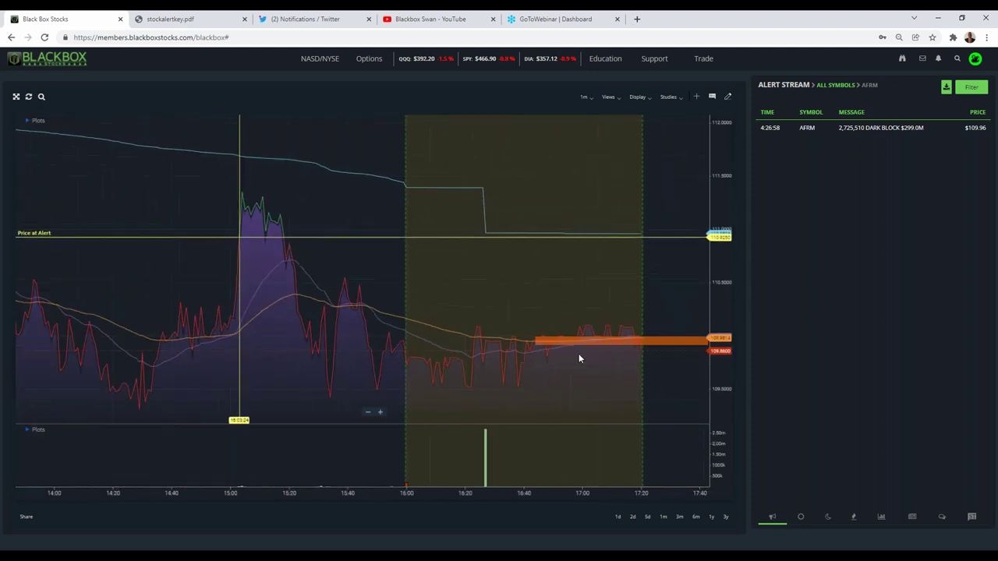
left_click(647, 517)
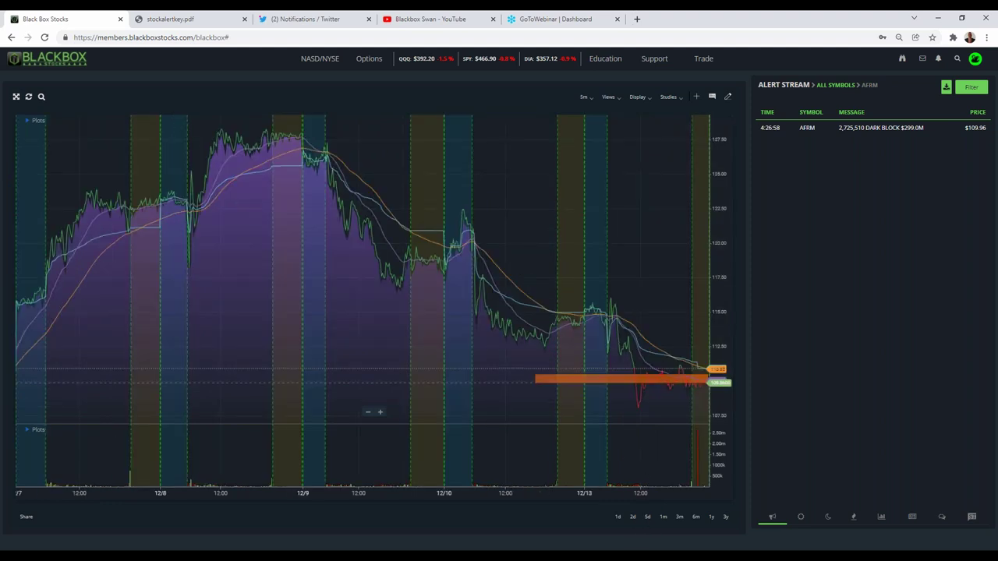
scroll(417, 368, "down", 5)
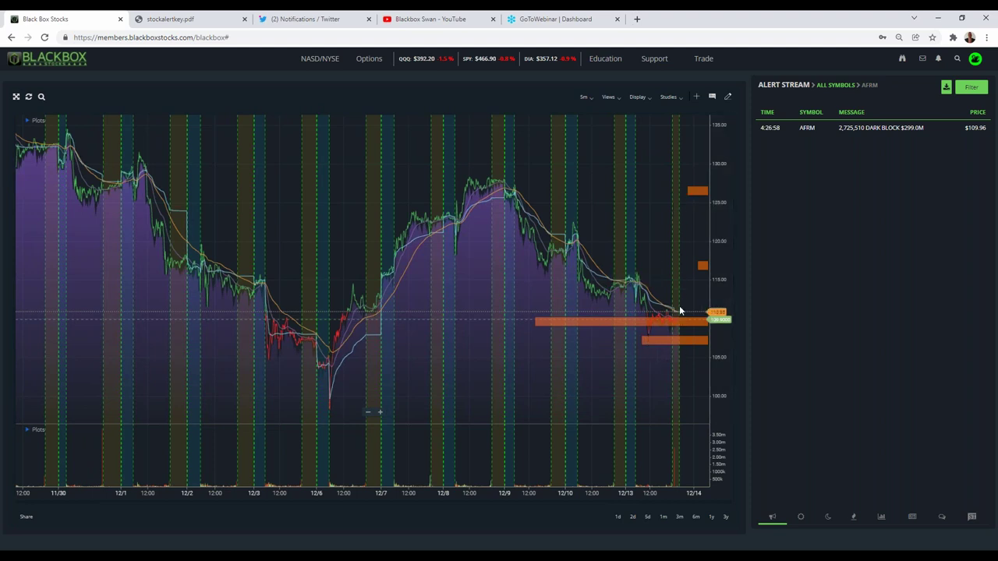
scroll(632, 393, "up", 5)
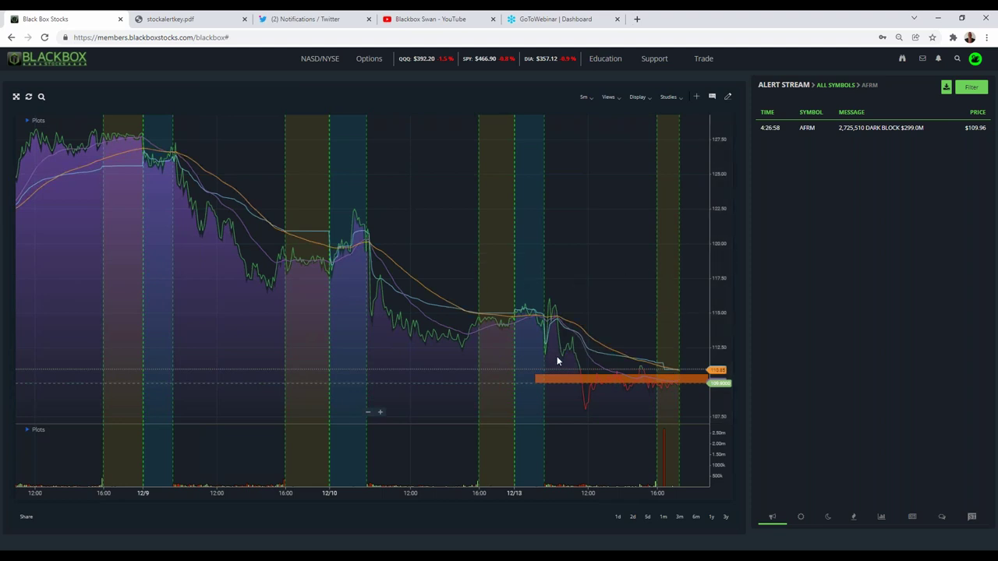
Step: Change the chart style from Baseline Delta Mountain to Heikin Ashi
left_click(618, 102)
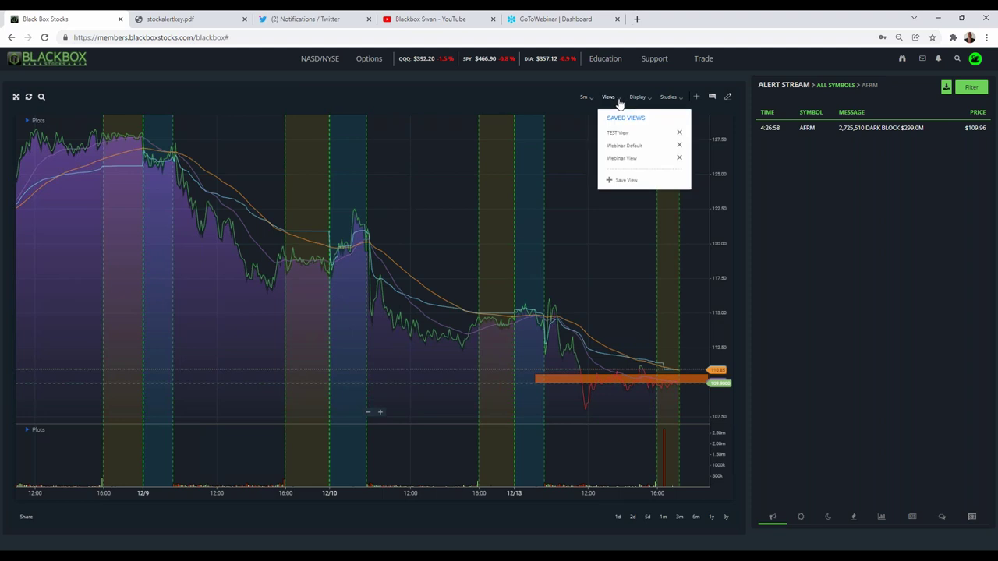
left_click(637, 97)
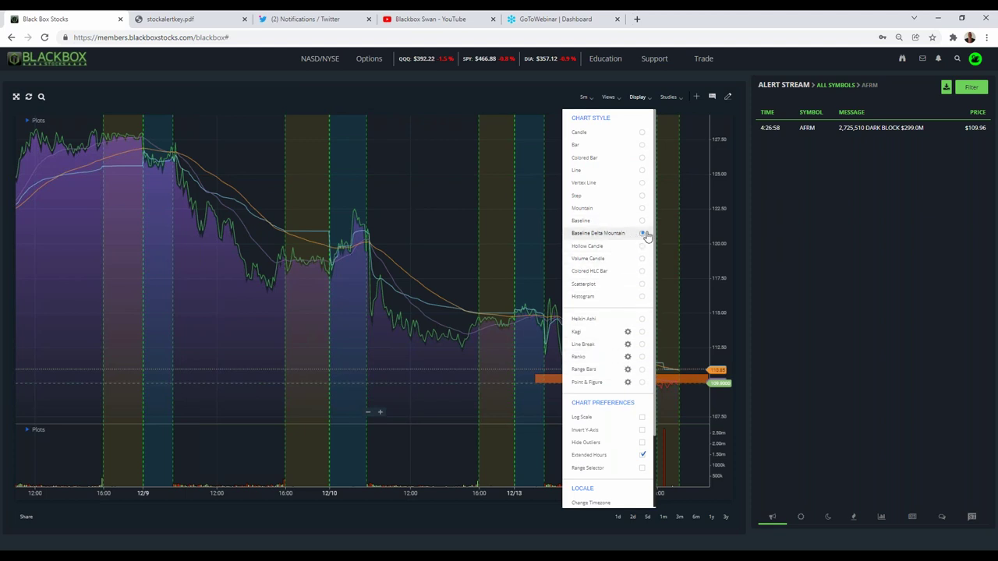
left_click(640, 321)
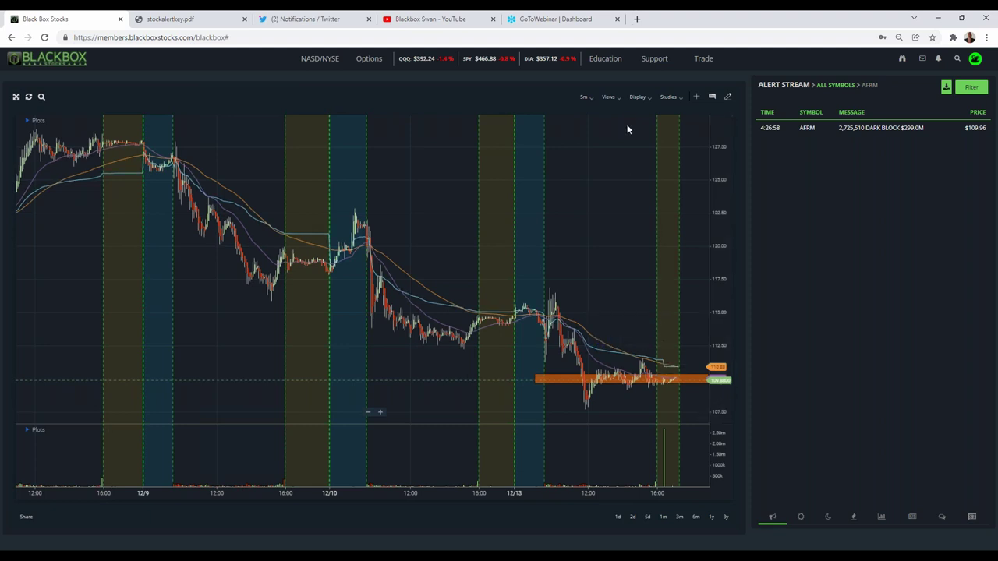
Step: Save the current chart setup as a new view named "BBS Orientation"
left_click(615, 101)
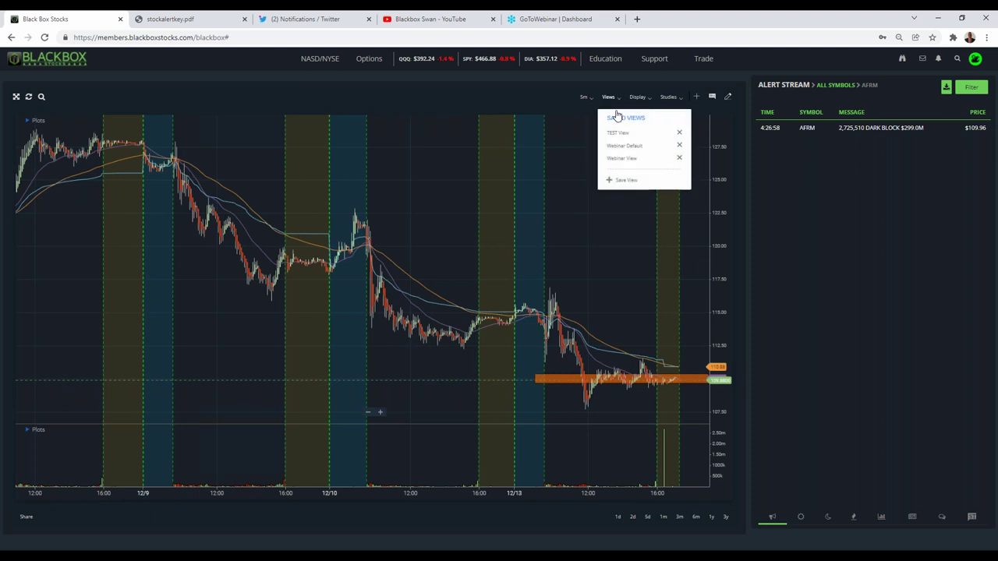
left_click(618, 179)
left_click(361, 196)
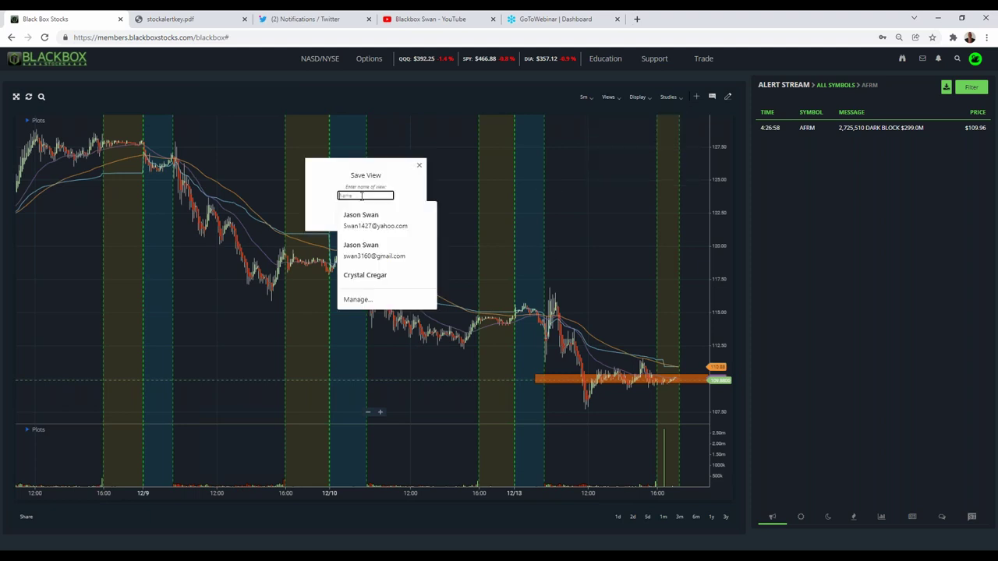
type("BBS")
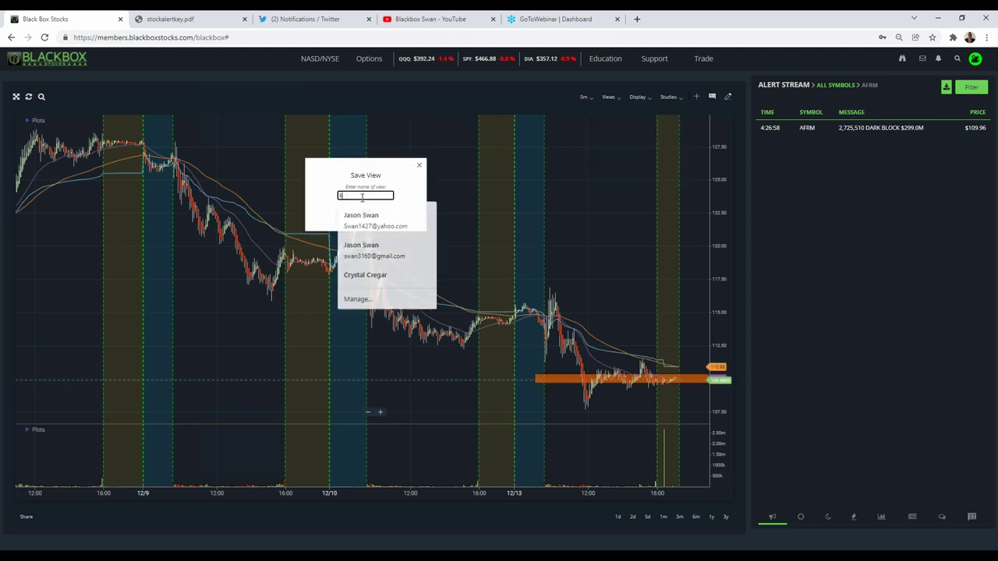
type(" Cramer")
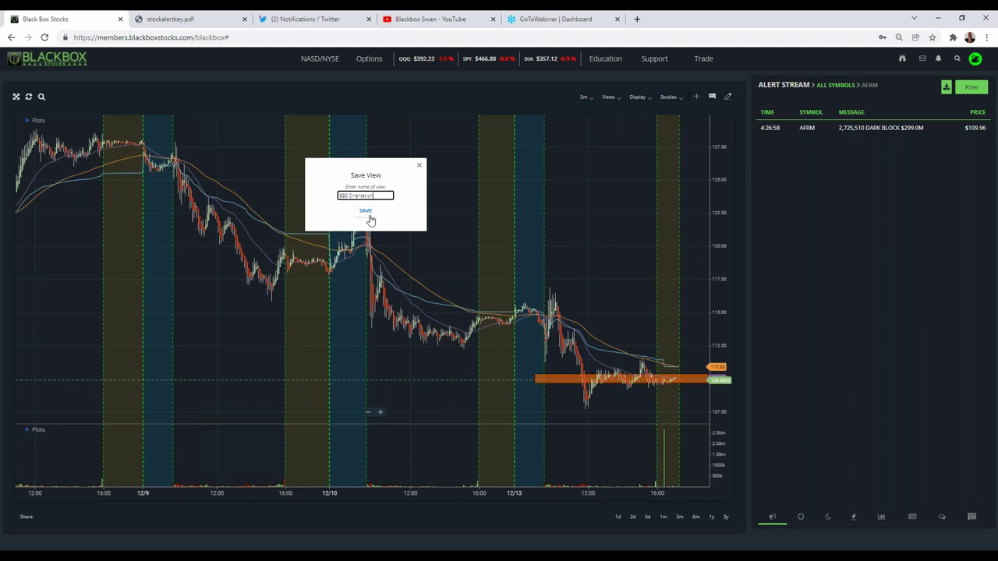
left_click(367, 212)
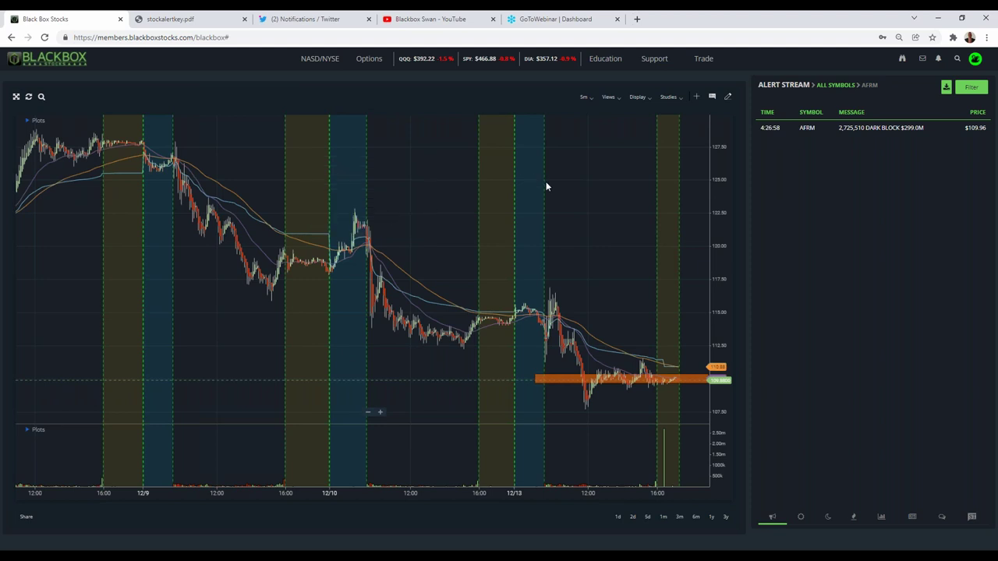
Step: Load the saved Webinar View on the chart, followed by the Webinar Default view
left_click(616, 99)
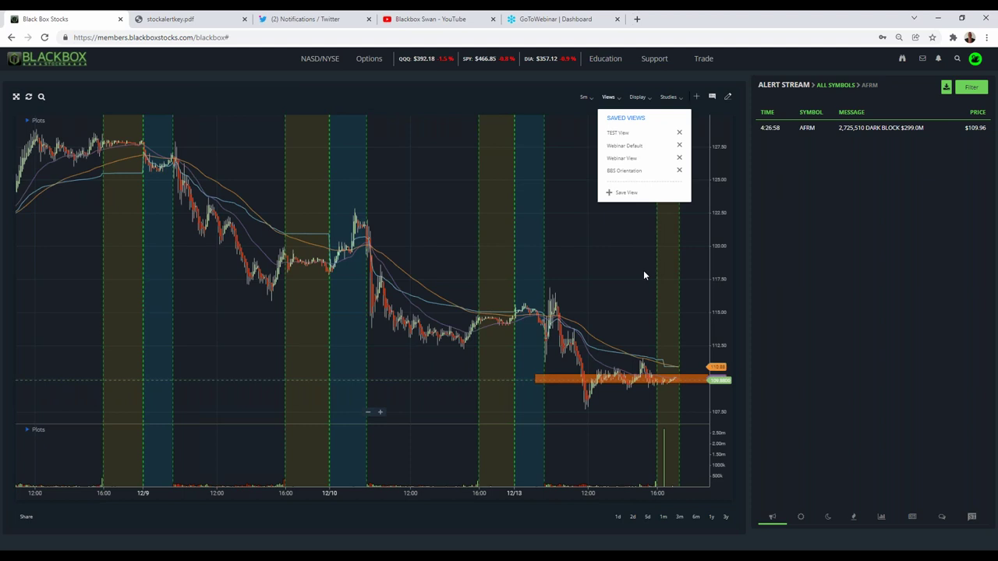
left_click(628, 159)
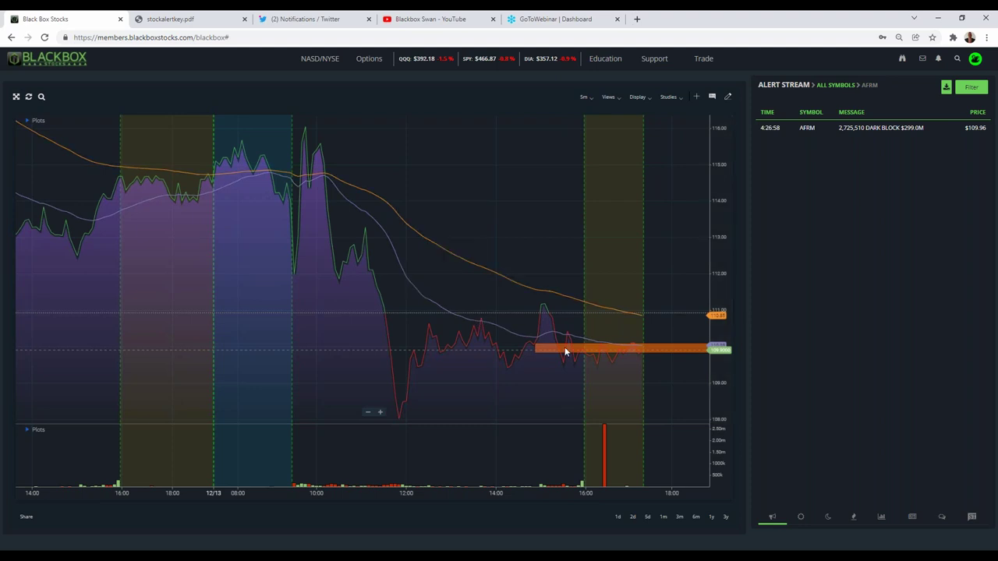
left_click(609, 97)
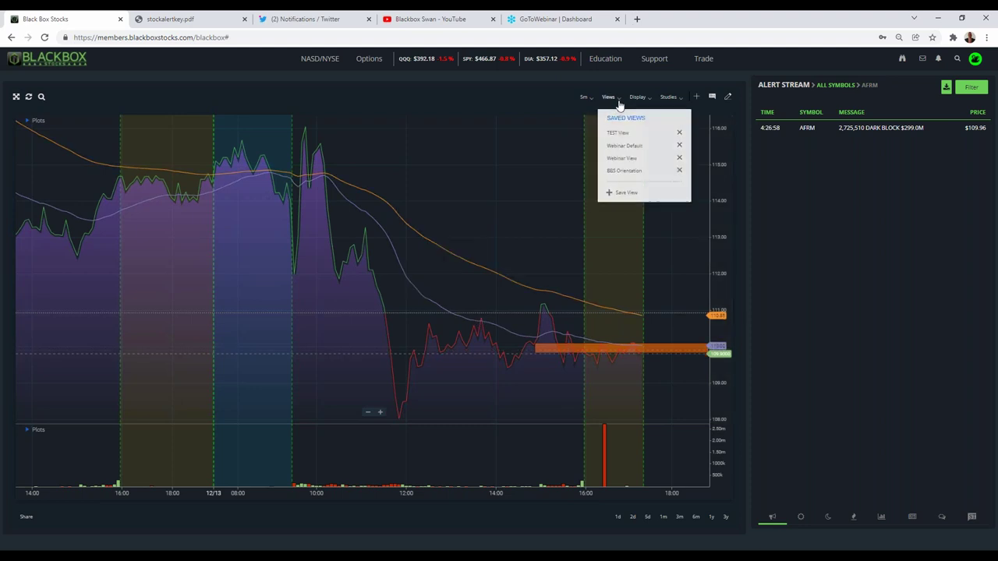
left_click(616, 146)
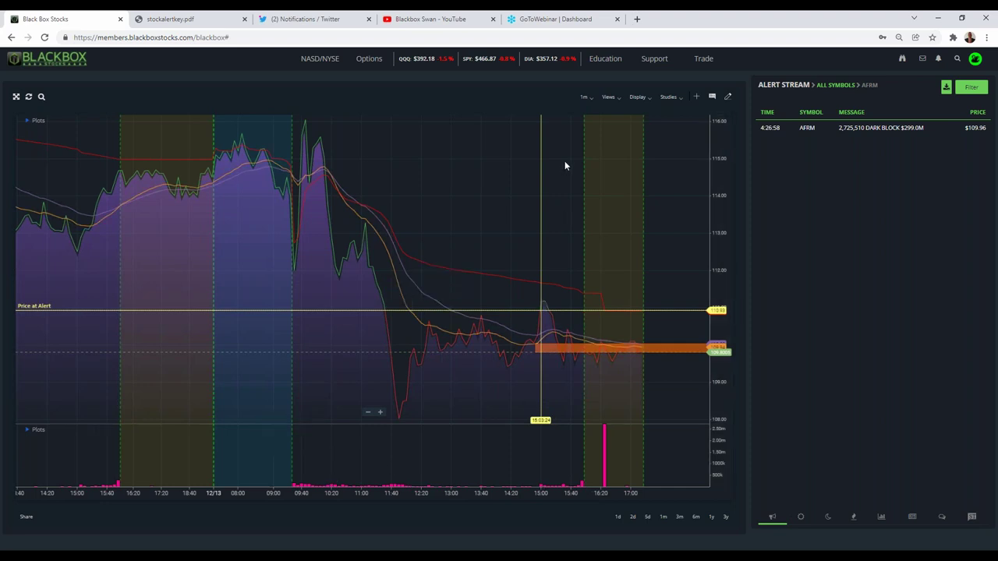
Step: Load the saved BBS Orientation view on the chart
left_click(612, 98)
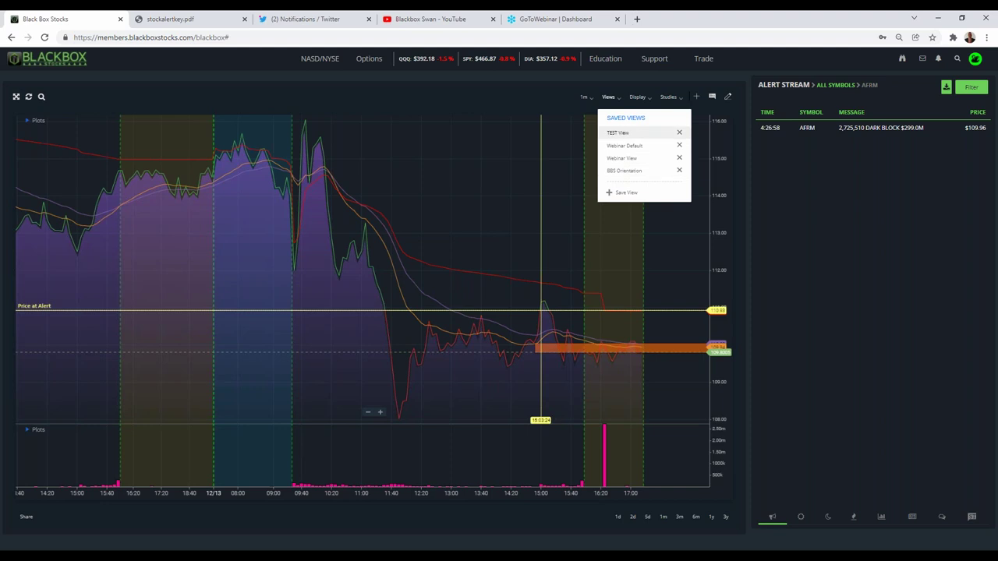
left_click(526, 102)
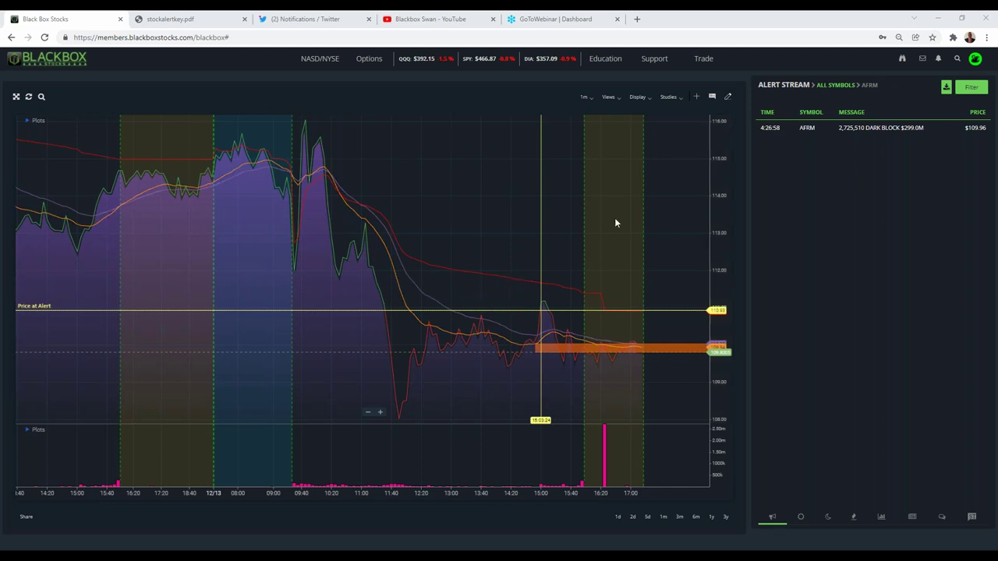
left_click(609, 98)
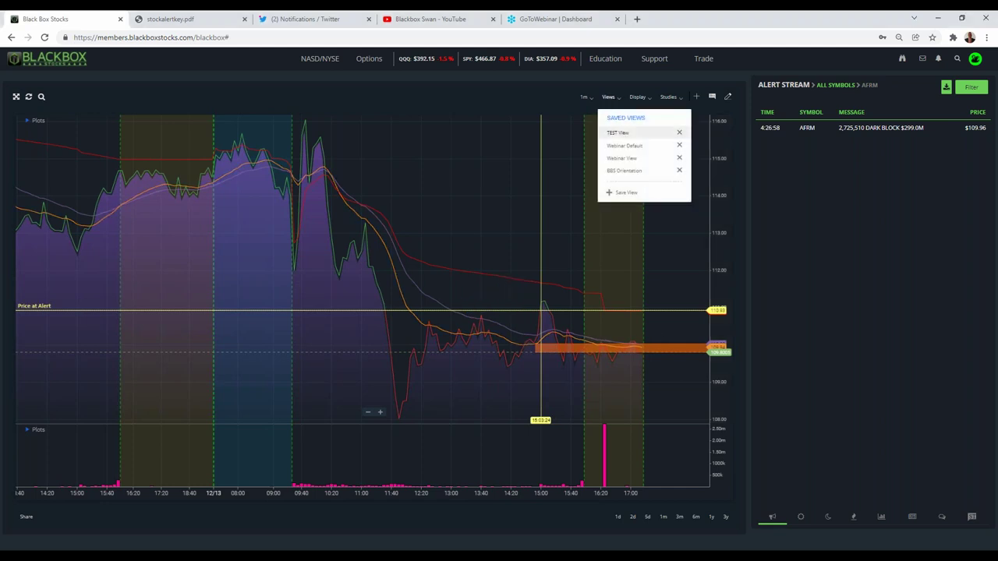
left_click(625, 170)
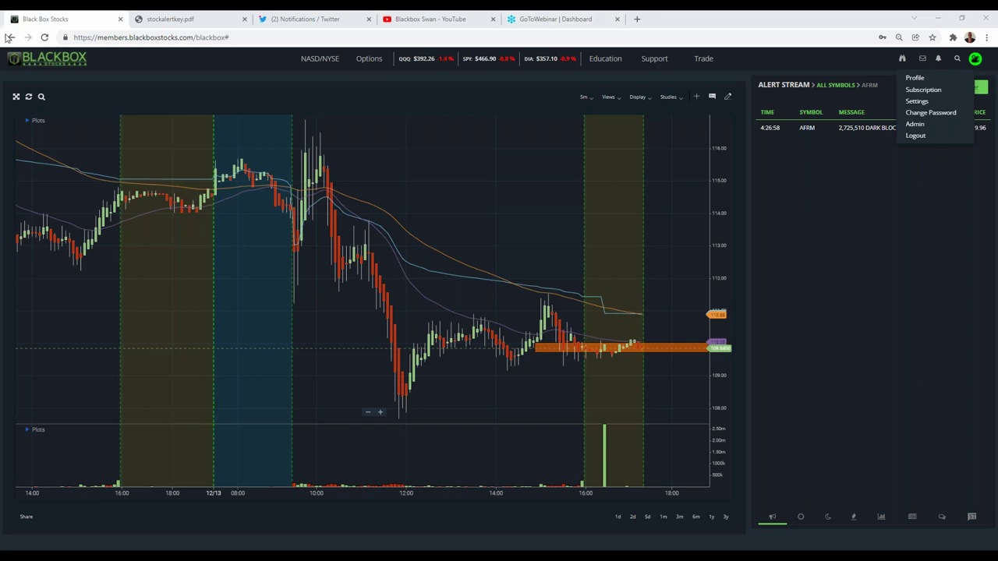
Step: Return the enlarged chart to its dashboard size and look over the Alert Stream filter options without applying any
left_click(17, 98)
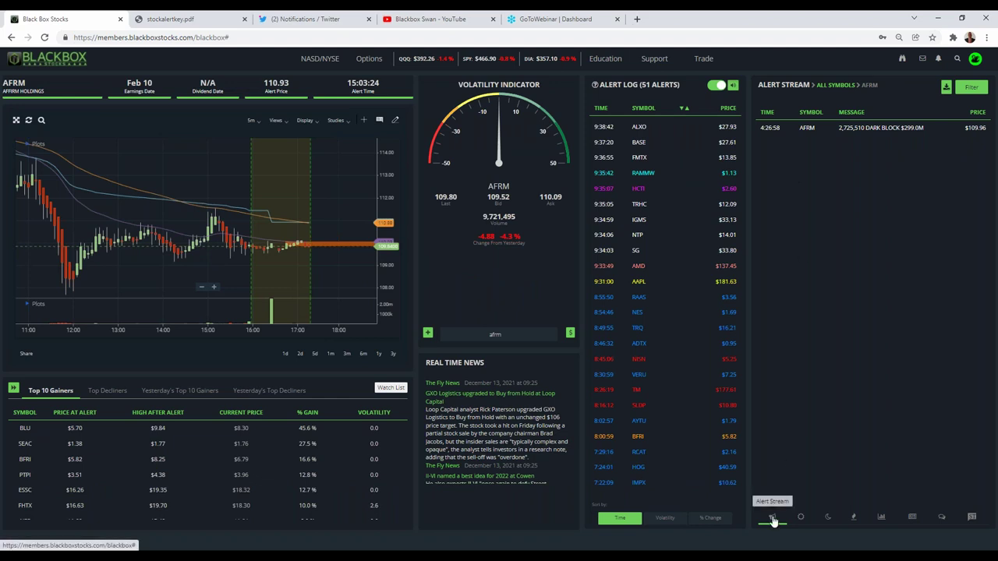
left_click(971, 87)
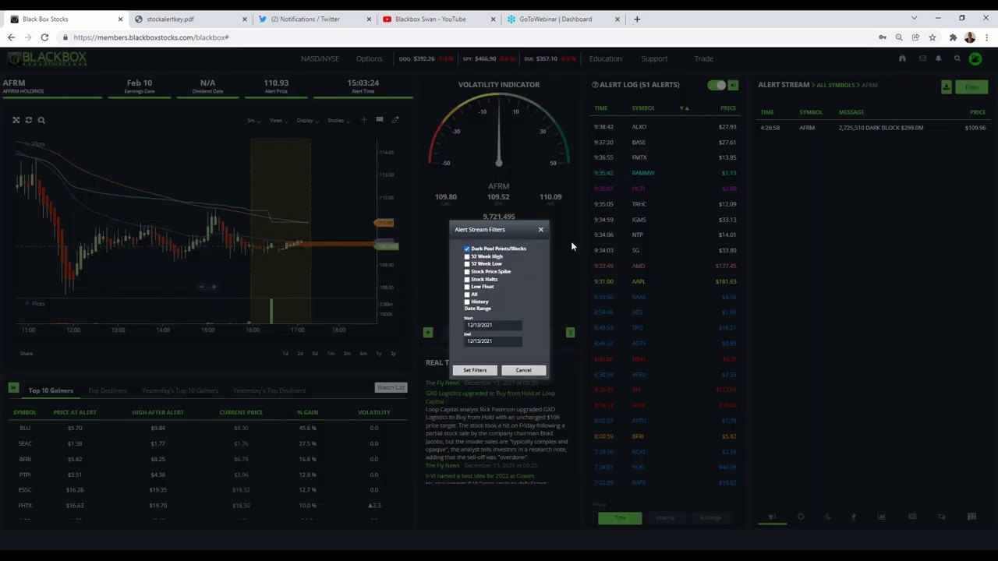
left_click(521, 371)
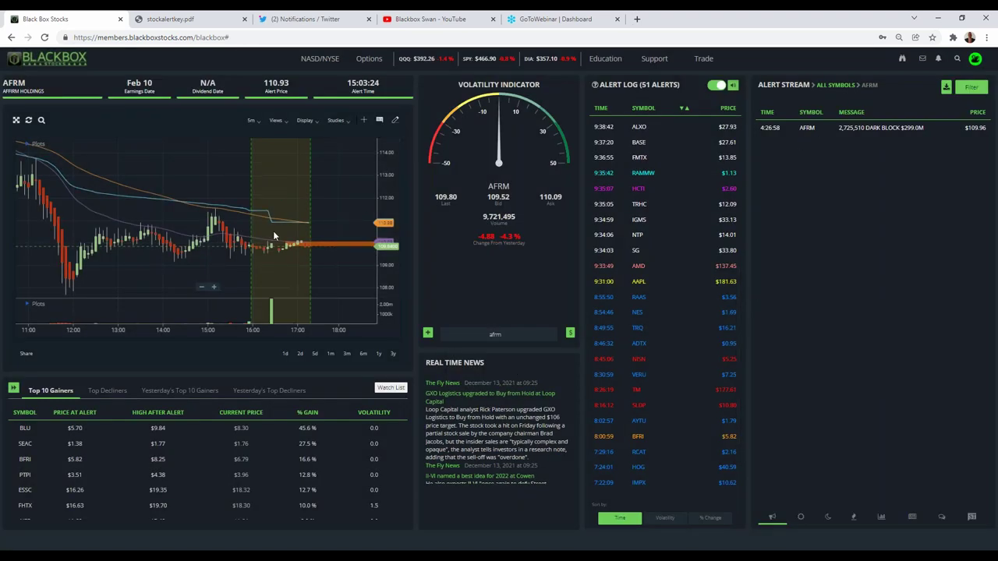
Step: Show five days of AFRM data and set the chart interval to 15 minutes, with the sessions since early December in view
scroll(269, 234, "down", 3)
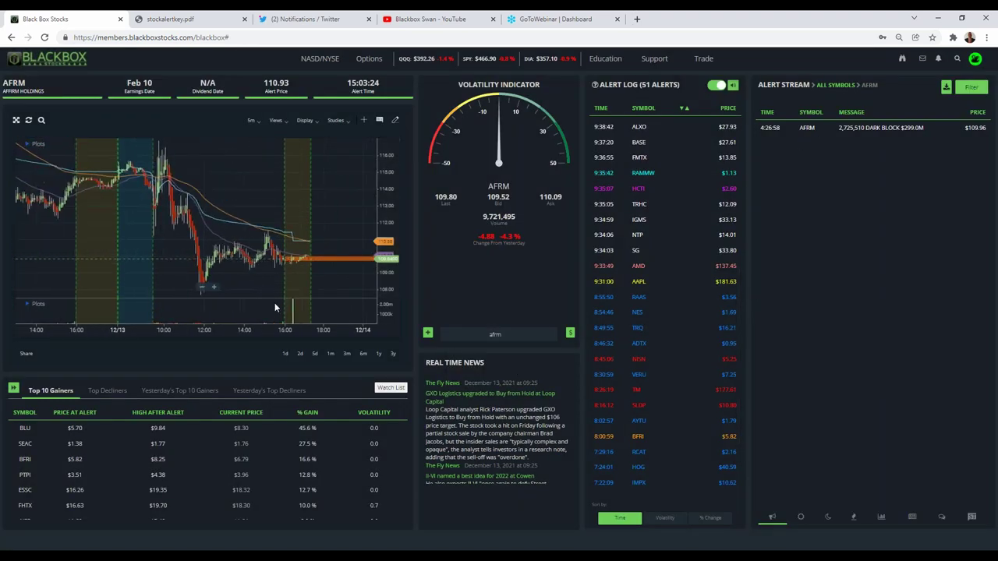
left_click(314, 353)
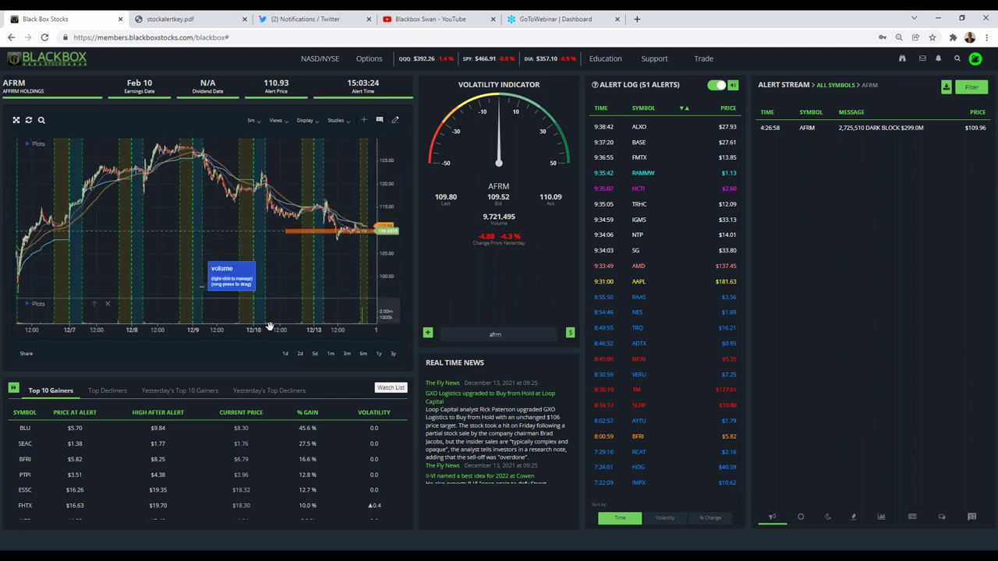
left_click(258, 125)
left_click(265, 231)
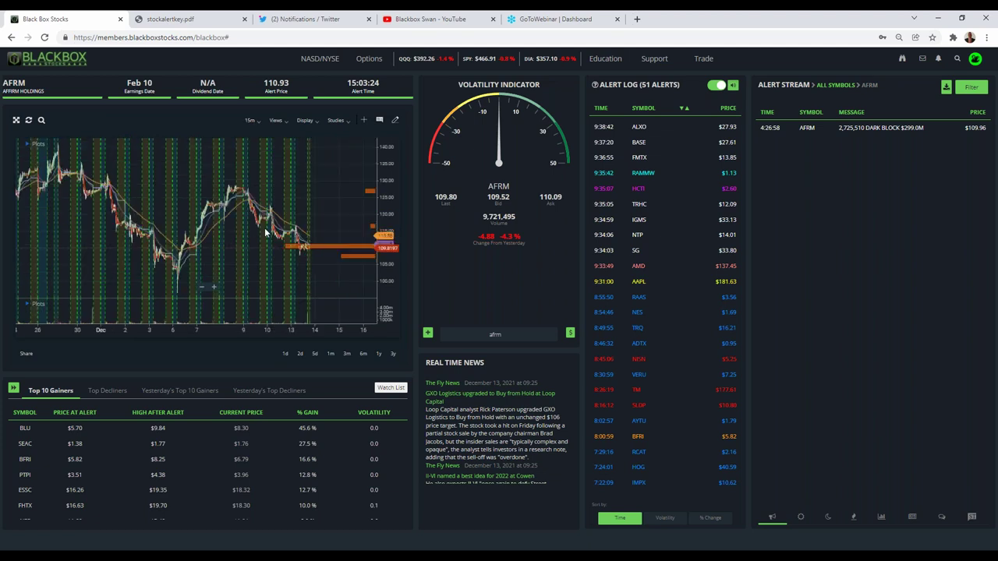
scroll(269, 254, "up", 5)
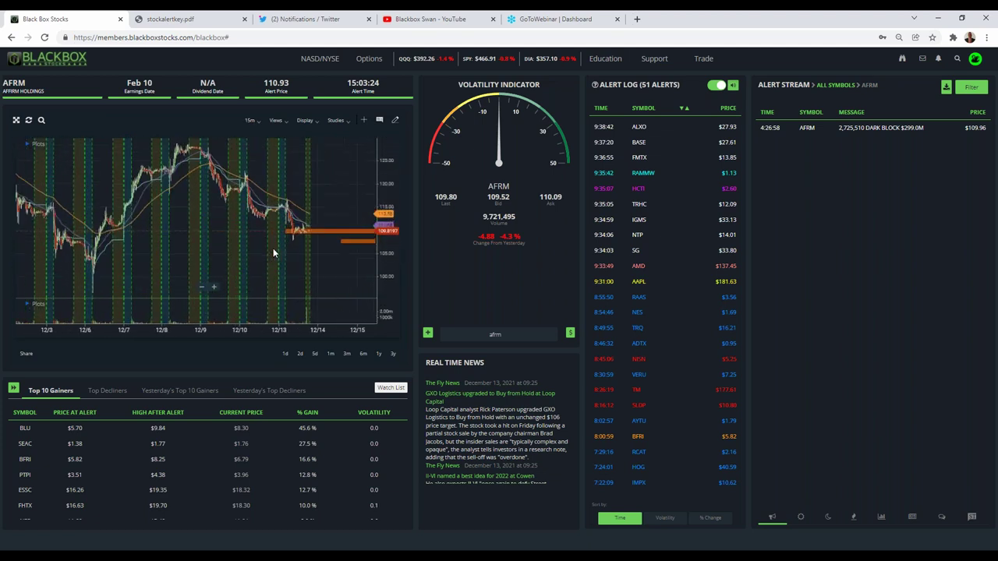
left_click_drag(291, 250, 351, 244)
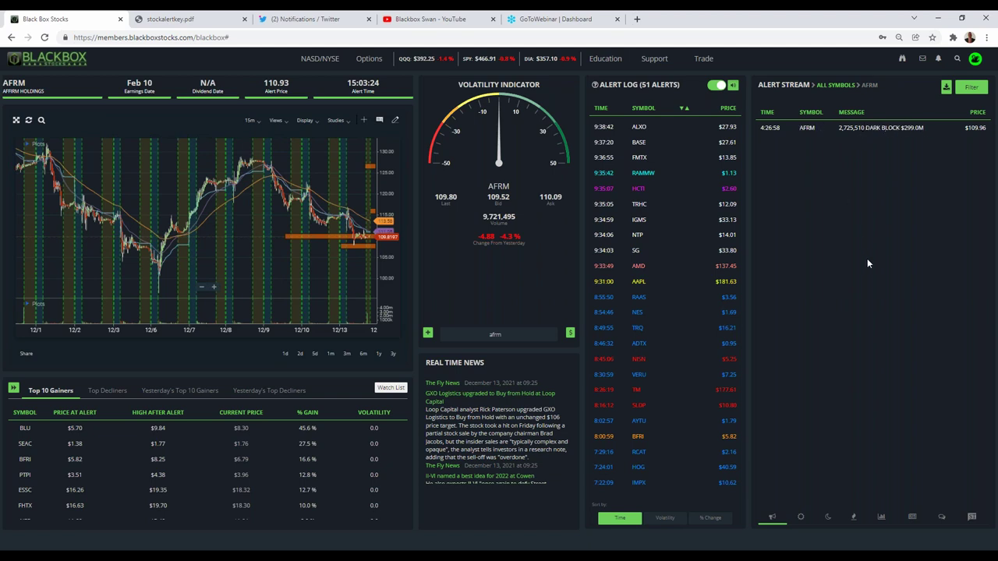
Step: Filter the AFRM alert stream to include history with a date range from 12/1/2021 to 12/13/2021
left_click(970, 87)
left_click(467, 301)
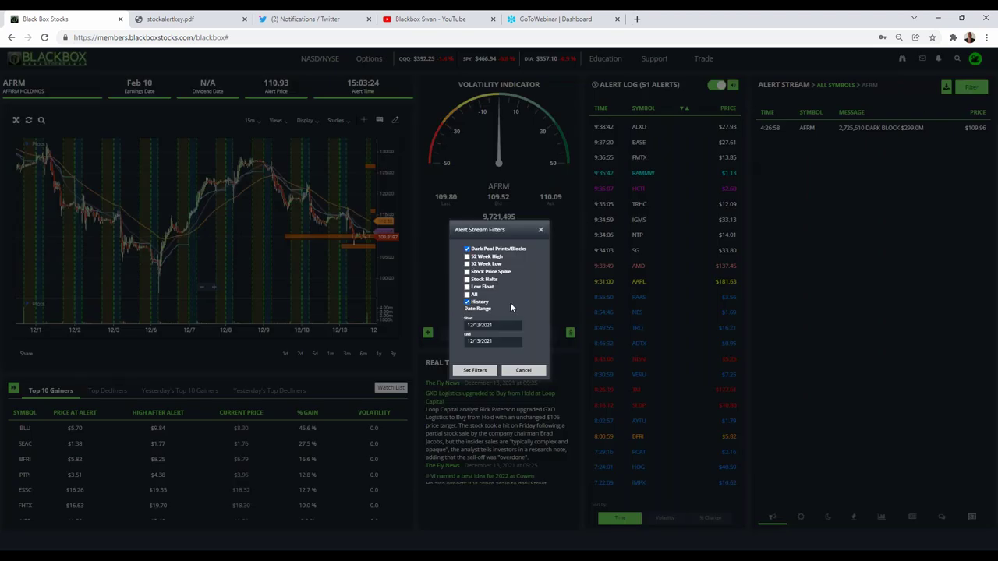
double_click(493, 323)
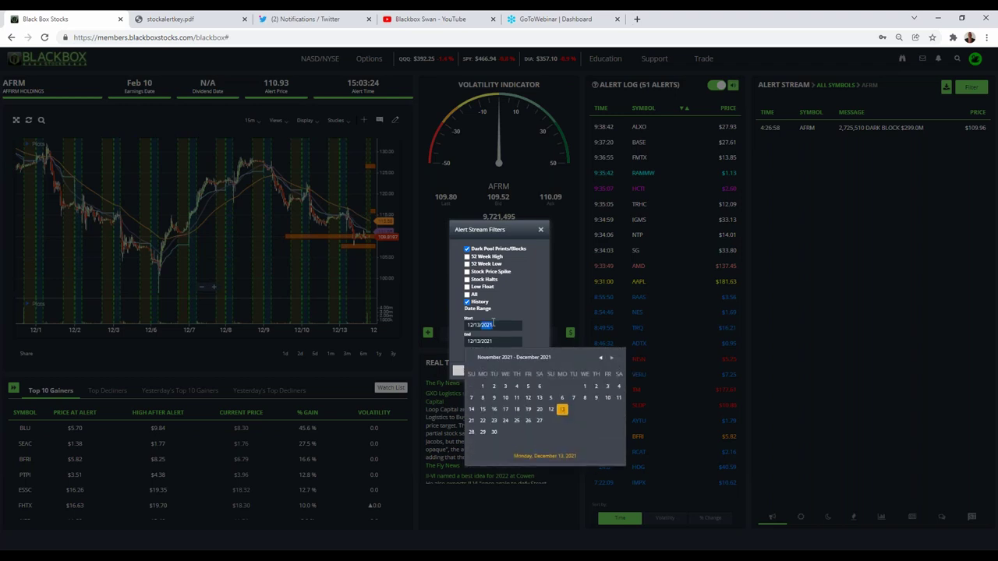
left_click(475, 325)
left_click(586, 388)
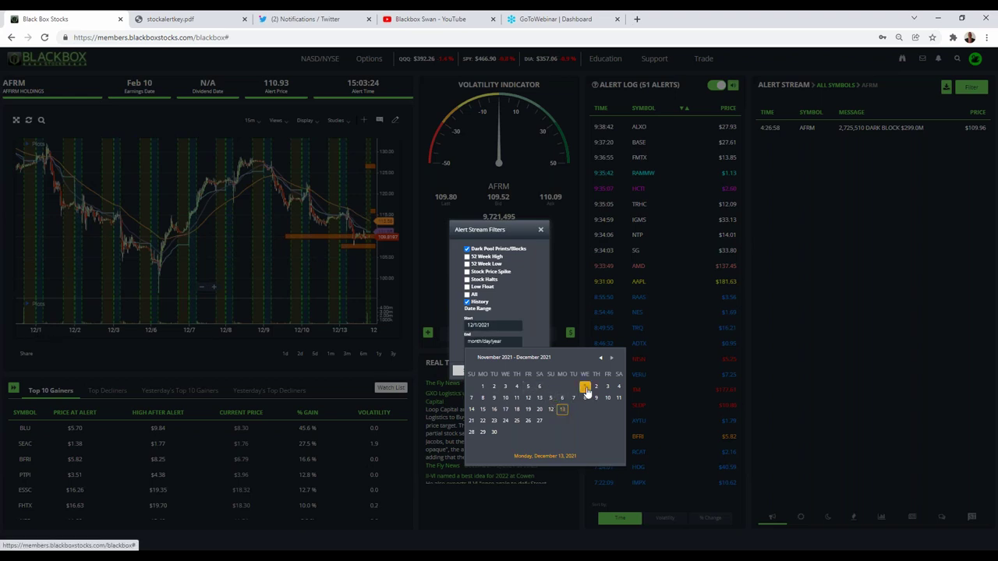
left_click(562, 412)
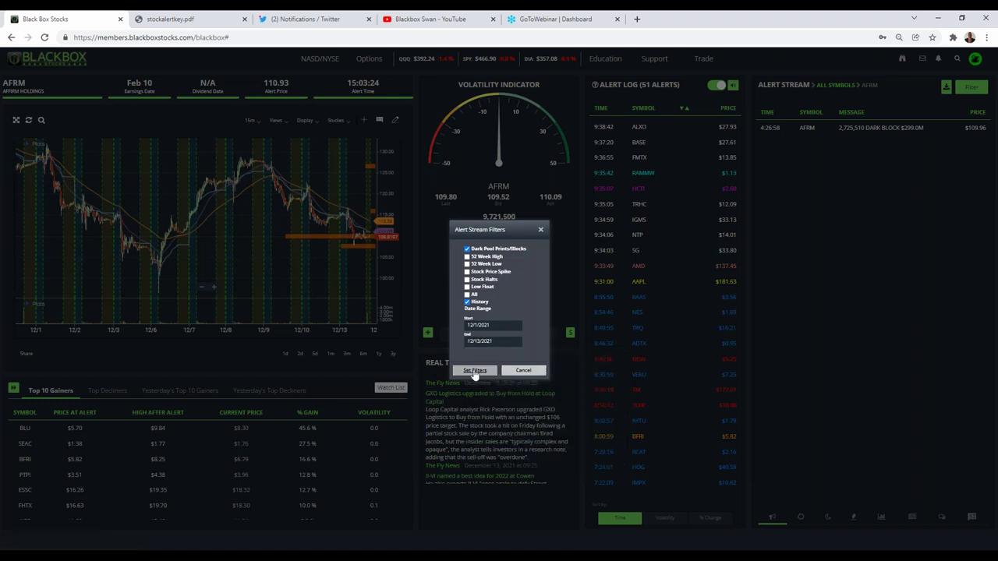
left_click(475, 371)
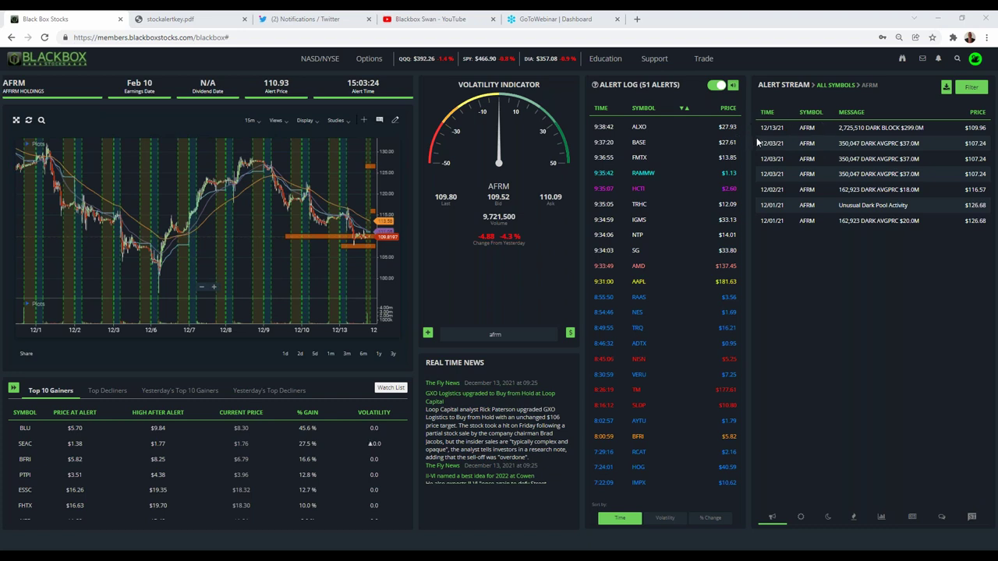
Step: Box the 12/03 and 12/01 AFRM alerts, draw arrows linking the alerts to the chart's dark pool bars, and clear these annotations
mouse_move(757, 137)
left_mouse_down()
mouse_move(901, 176)
mouse_move(988, 180)
left_mouse_up()
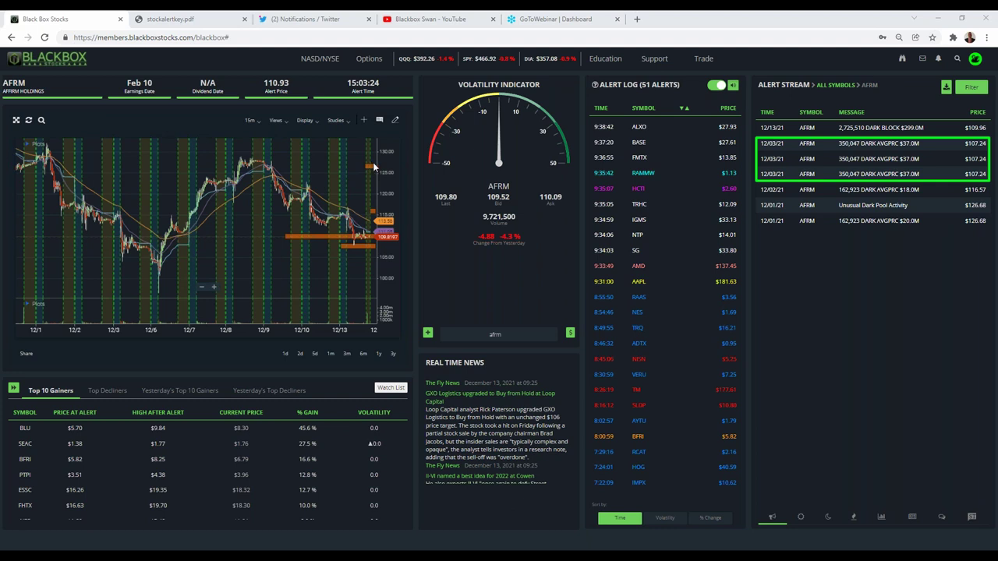
left_click_drag(756, 198, 989, 236)
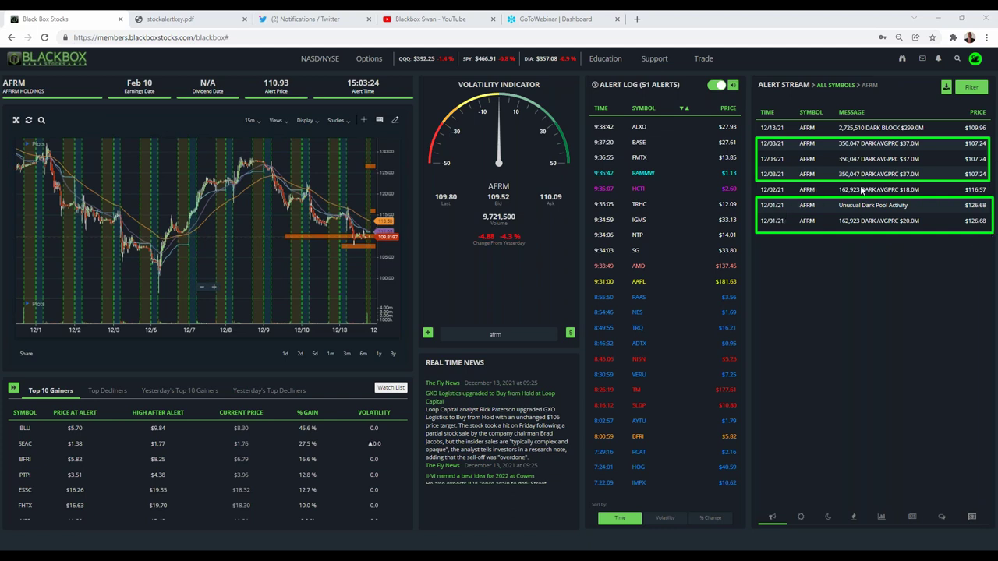
mouse_move(756, 234)
left_mouse_down()
mouse_move(379, 162)
mouse_move(382, 170)
left_mouse_up()
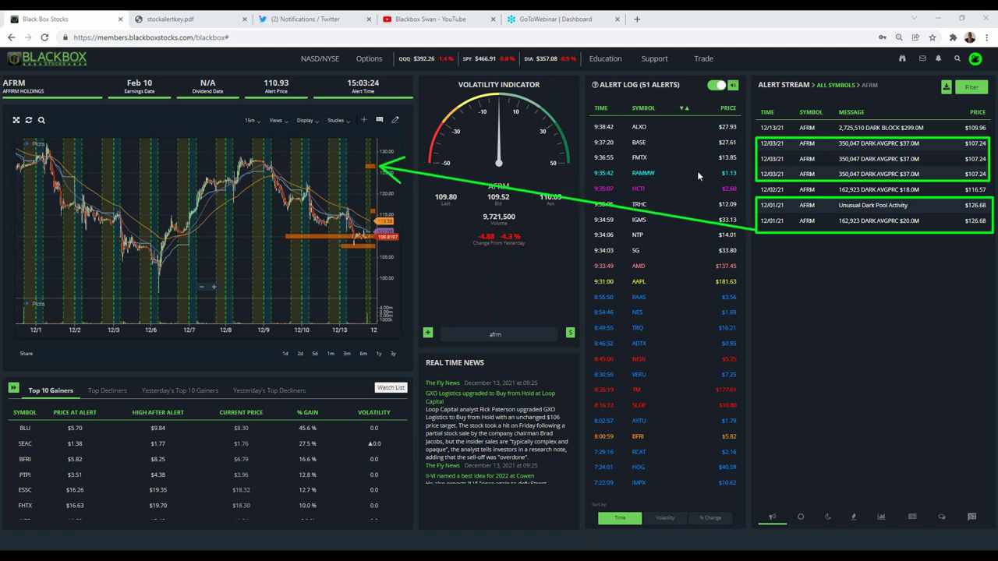
mouse_move(756, 174)
left_mouse_down()
mouse_move(612, 210)
mouse_move(379, 248)
left_mouse_up()
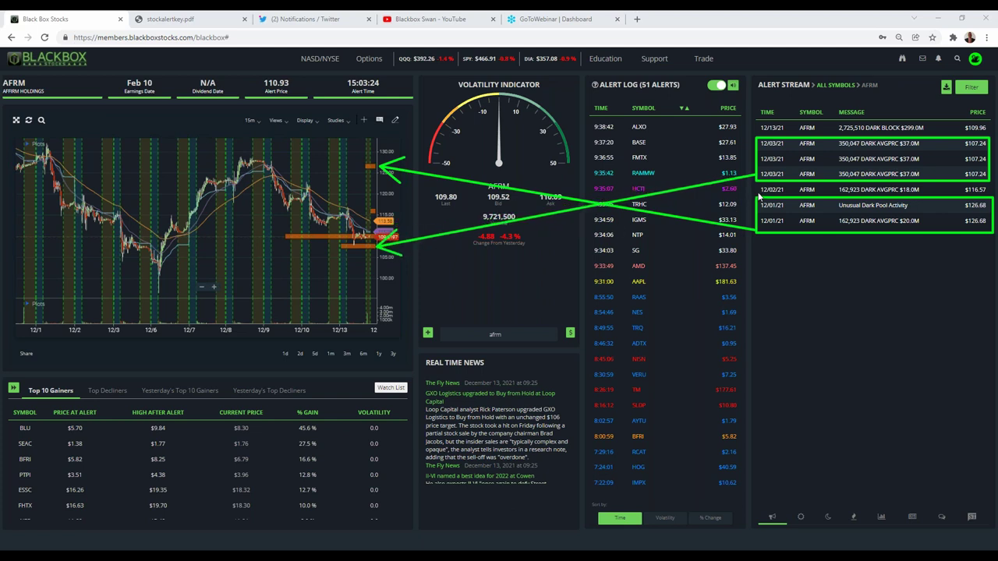
left_click_drag(760, 195, 378, 212)
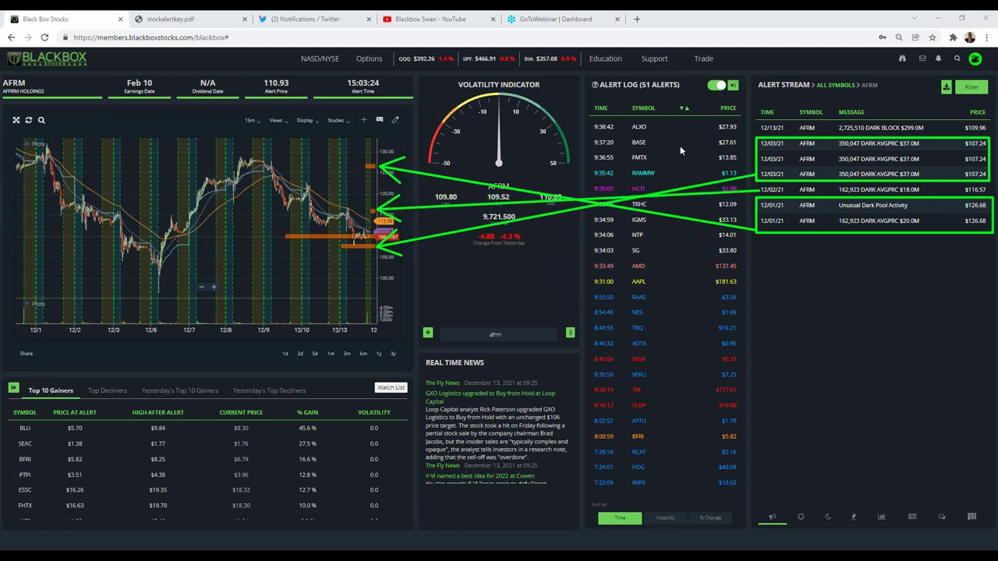
mouse_move(761, 127)
left_mouse_down()
mouse_move(435, 214)
mouse_move(328, 230)
left_mouse_up()
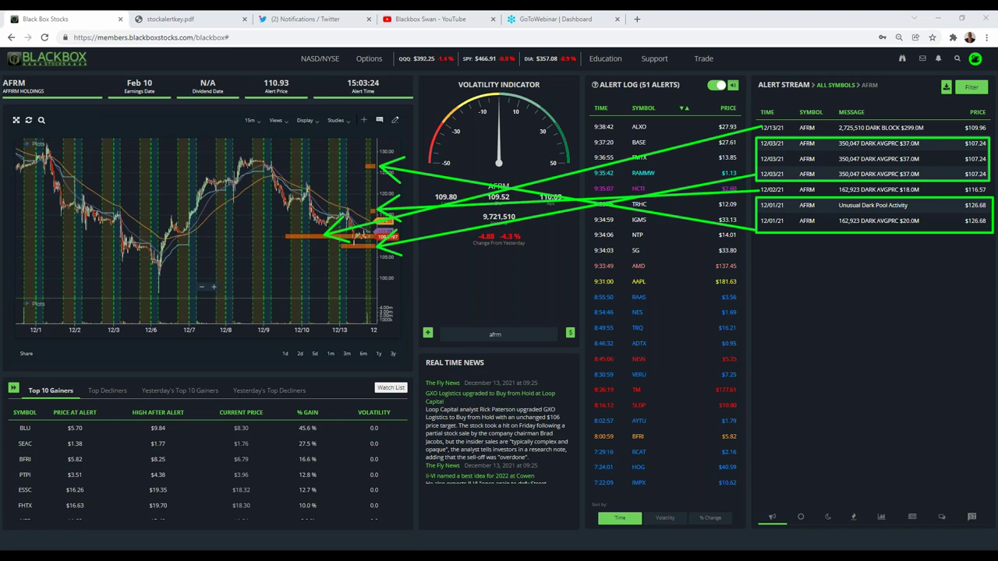
key("Escape")
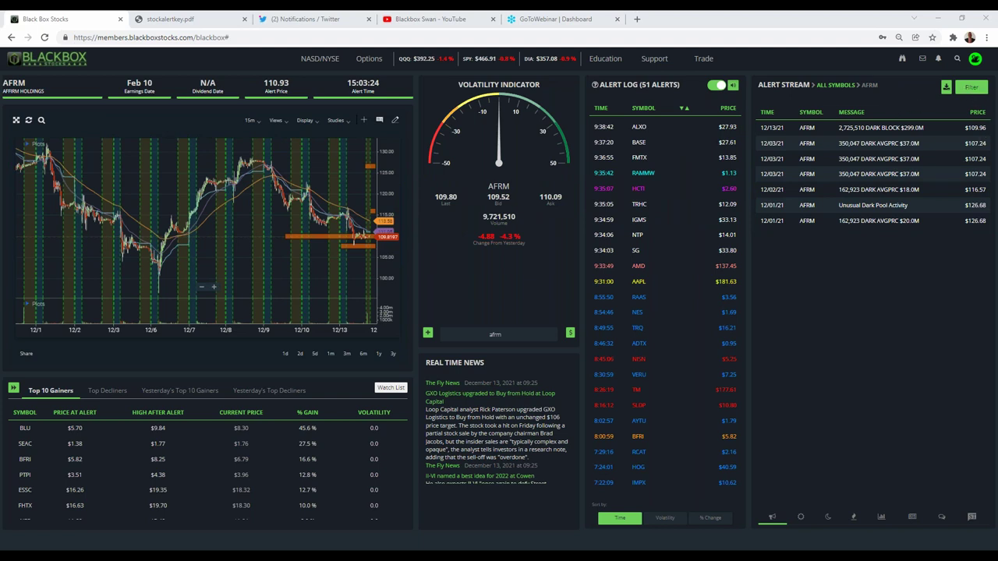
Step: Turn off the History option in the Alert Stream filters and apply the change, keeping Dark Pool Prints/Blocks selected
left_click(965, 86)
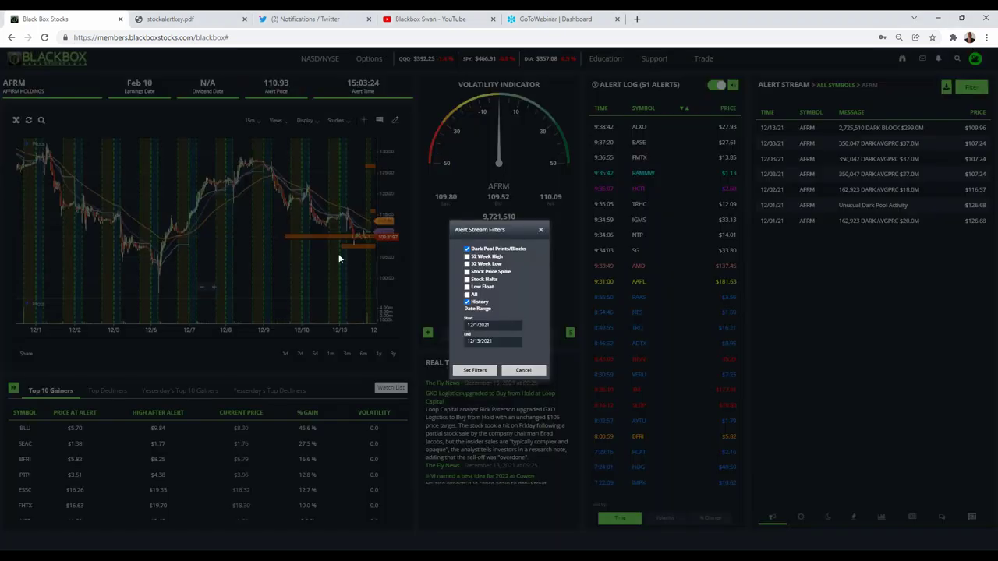
left_click(467, 301)
left_click(474, 369)
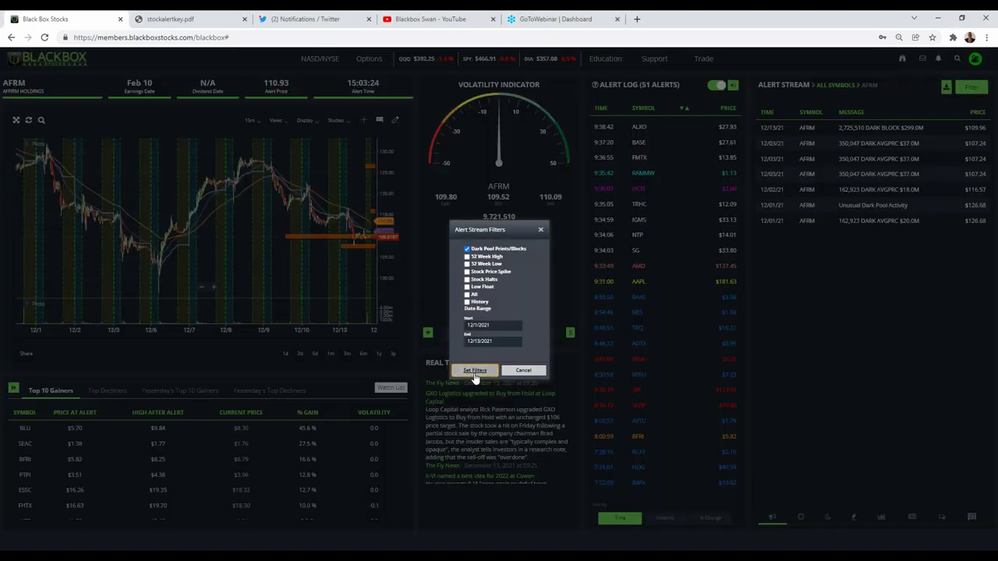
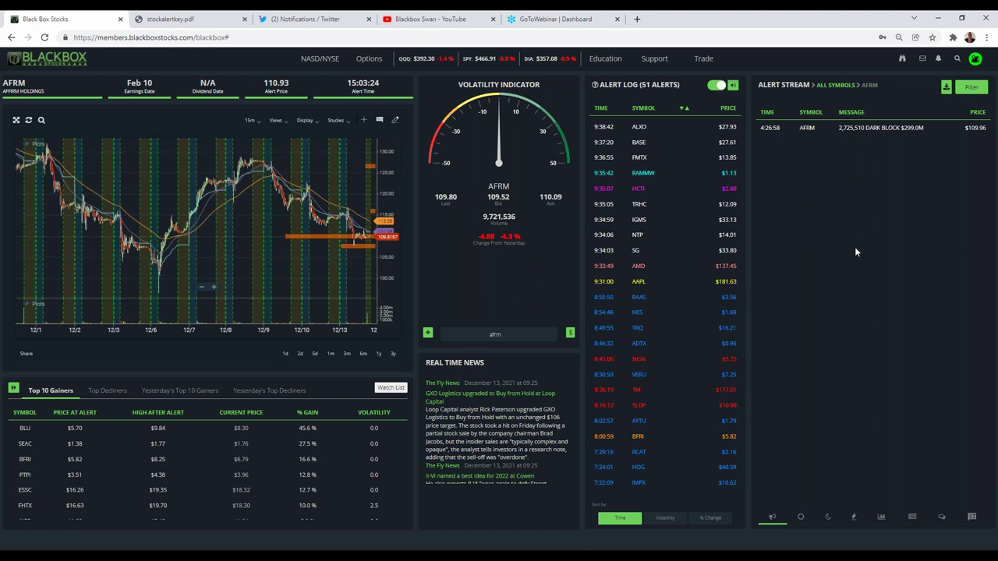
Step: Switch the dashboard symbol to TSLA and bring the late-morning to mid-afternoon session into view on its chart
left_click(495, 334)
type("tsla")
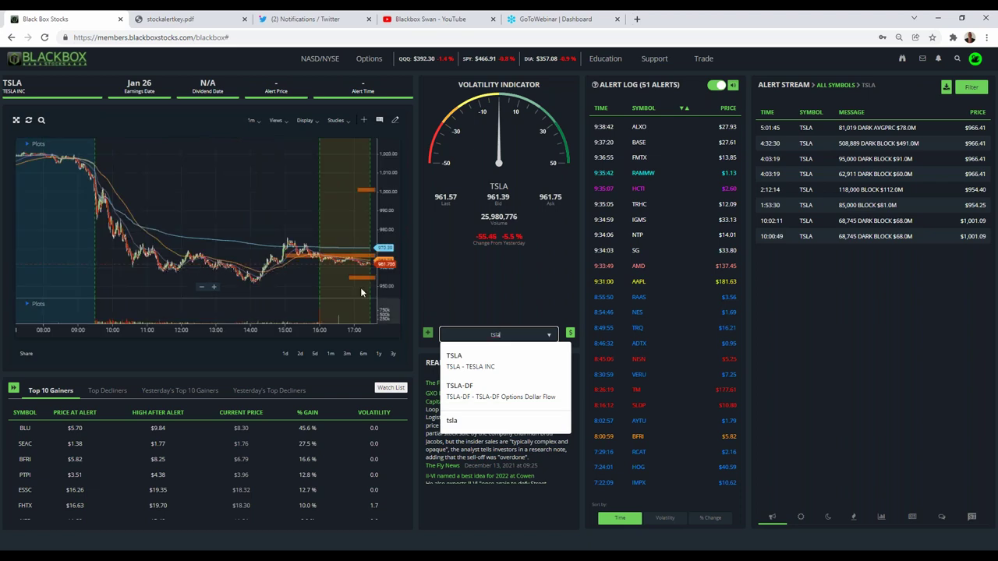
scroll(296, 265, "up", 5)
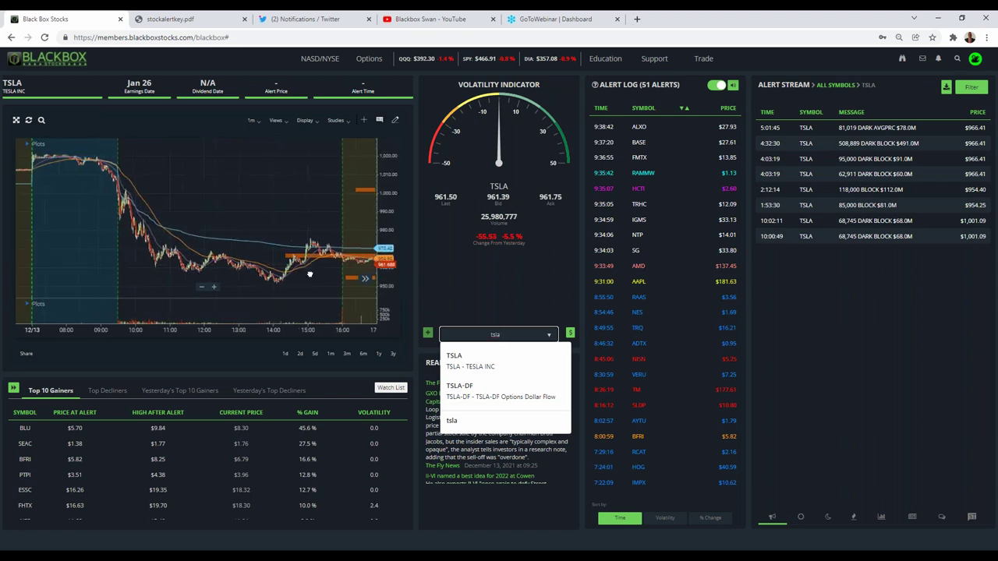
left_click_drag(311, 285, 222, 286)
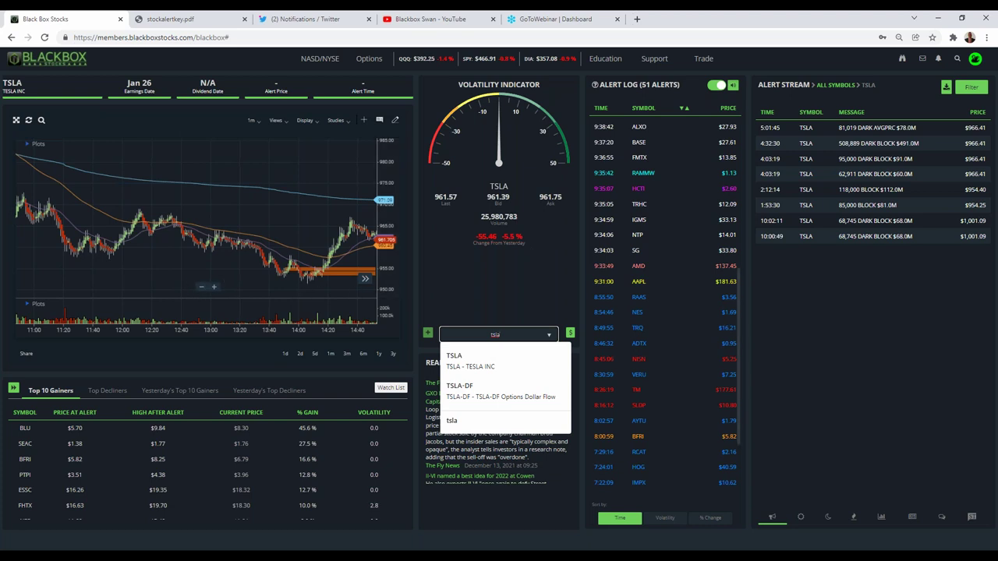
left_click(843, 306)
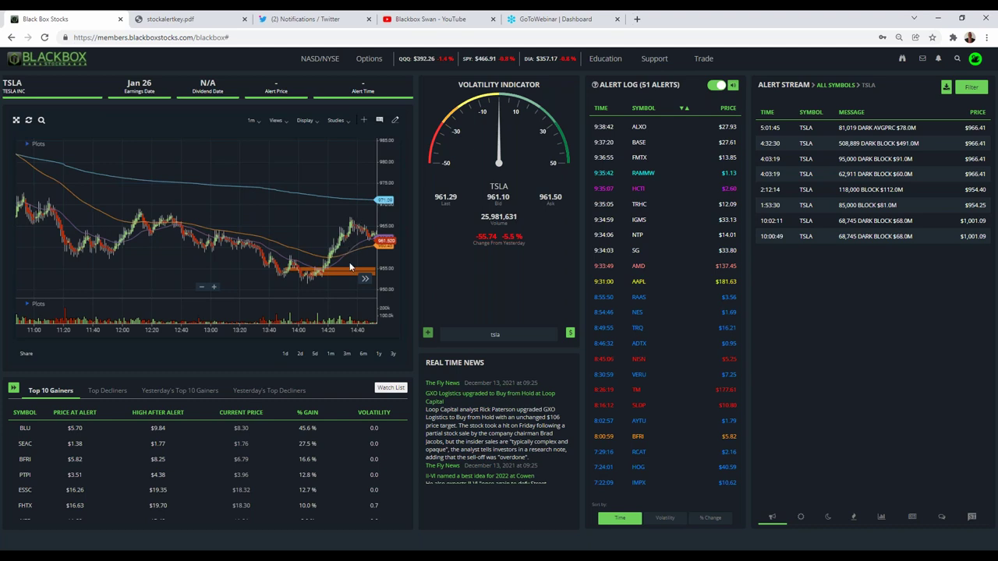
Step: Examine how the TSLA dark pool bars change as the chart moves back and forth through the afternoon session
left_click_drag(347, 262, 259, 261)
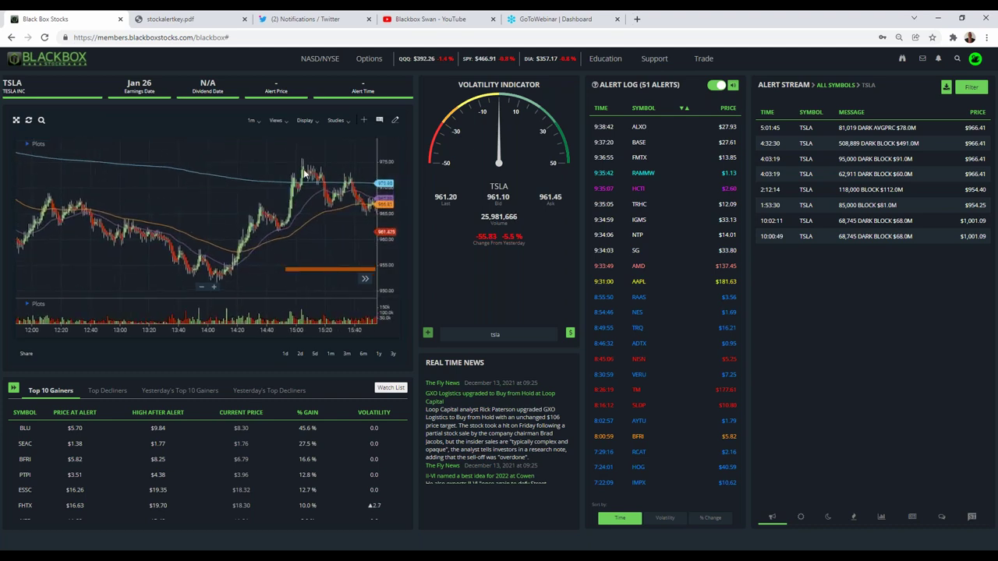
left_click_drag(255, 271, 285, 275)
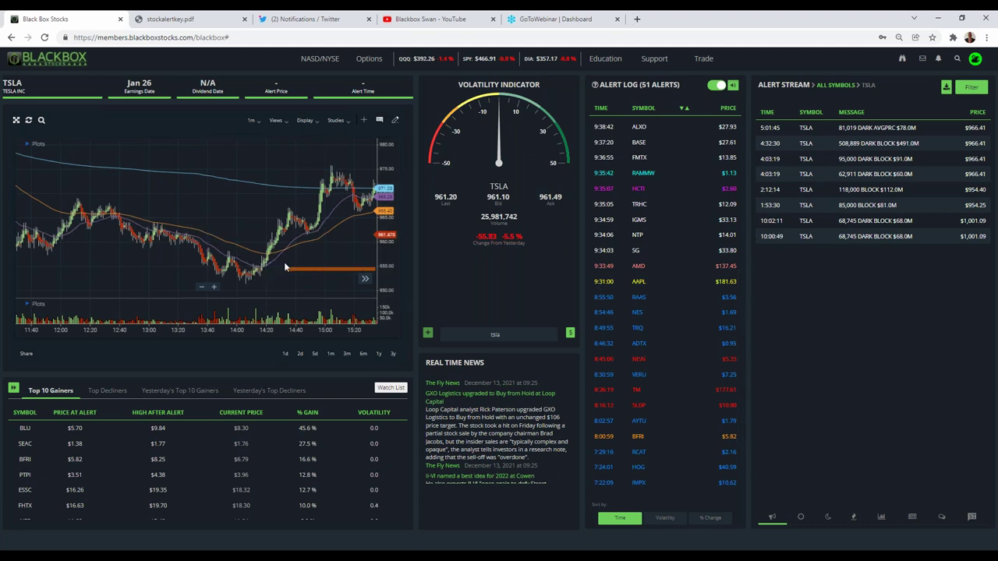
left_click_drag(267, 274, 321, 274)
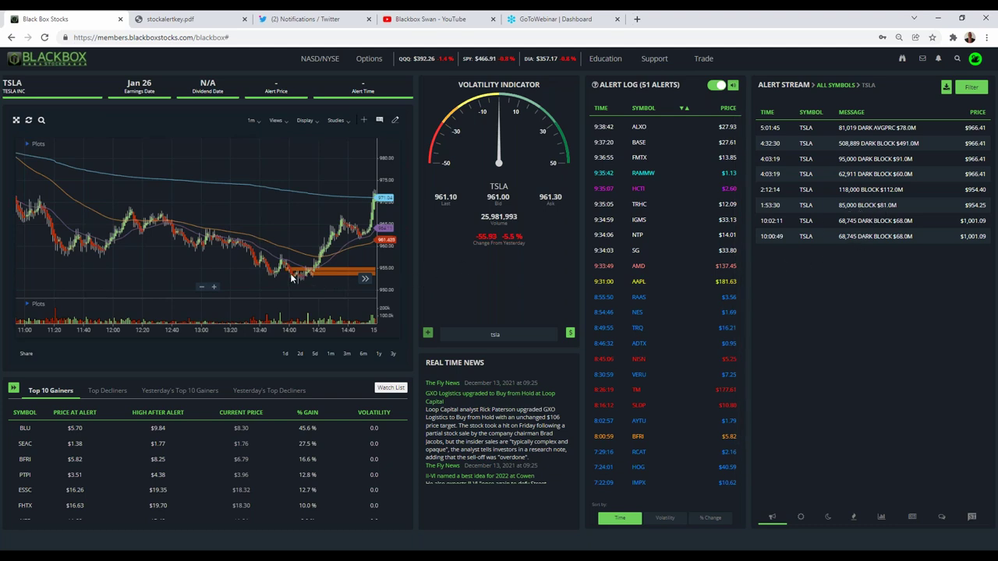
left_click_drag(301, 271, 325, 272)
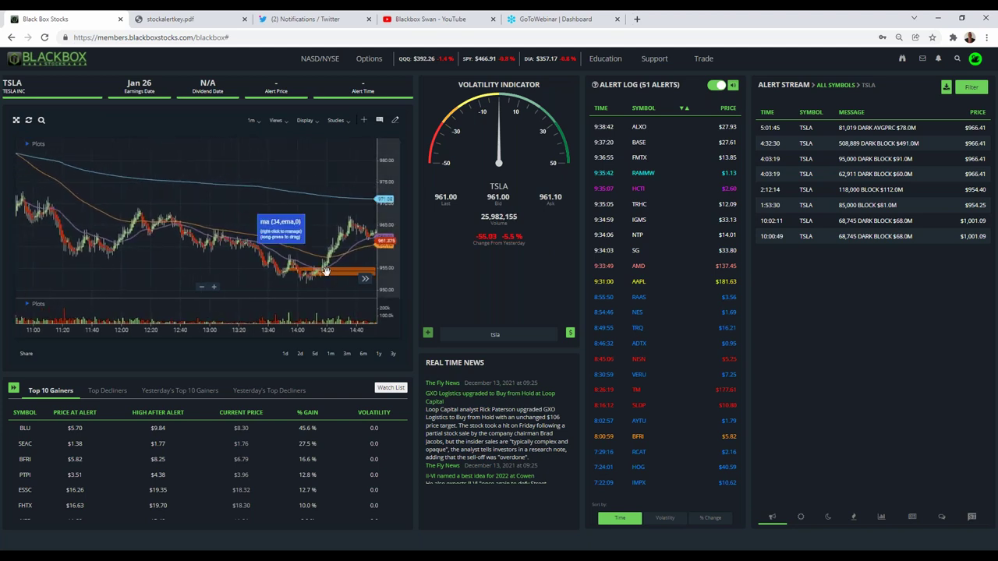
left_click_drag(315, 270, 245, 277)
left_click_drag(235, 278, 258, 275)
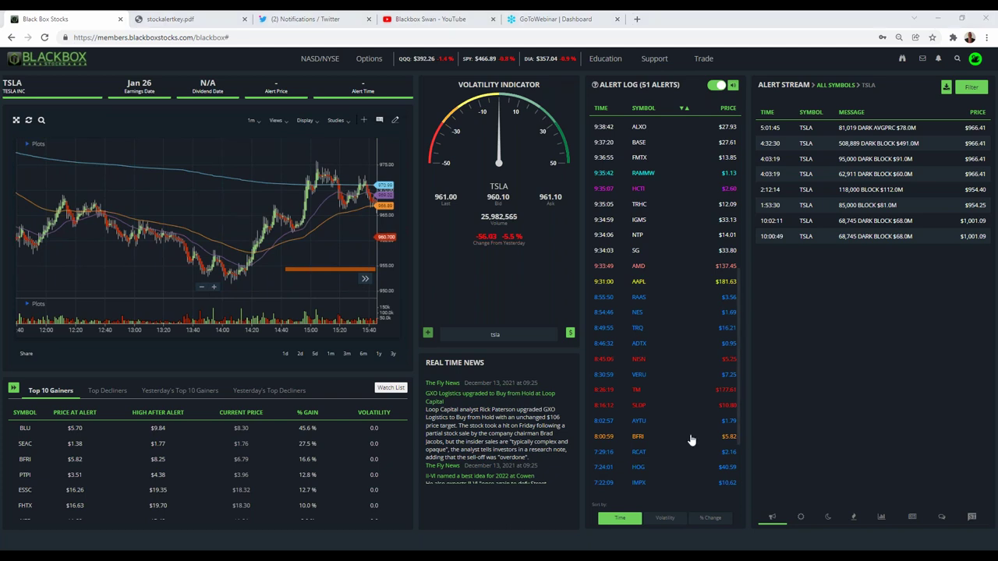
Step: Look through the gainers and decliners in the Premarket Scan and the Postmarket Scan, including their prices, volumes and percent changes
left_click(801, 518)
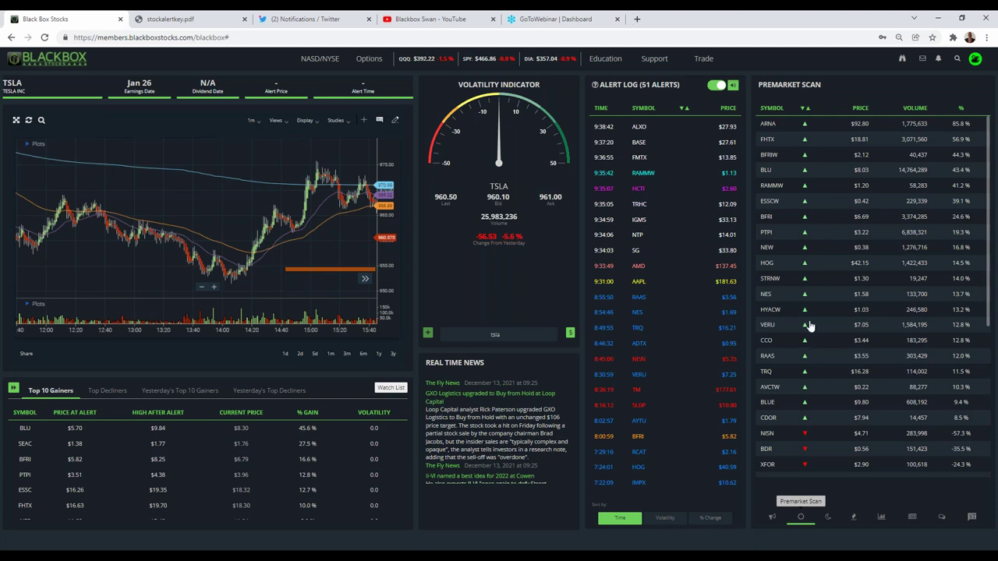
scroll(802, 278, "down", 3)
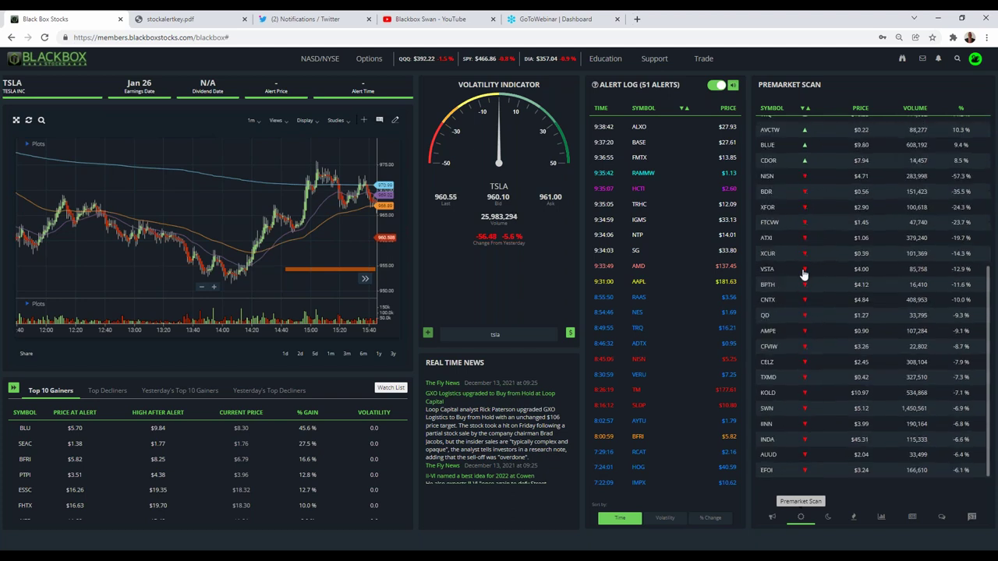
left_click(828, 519)
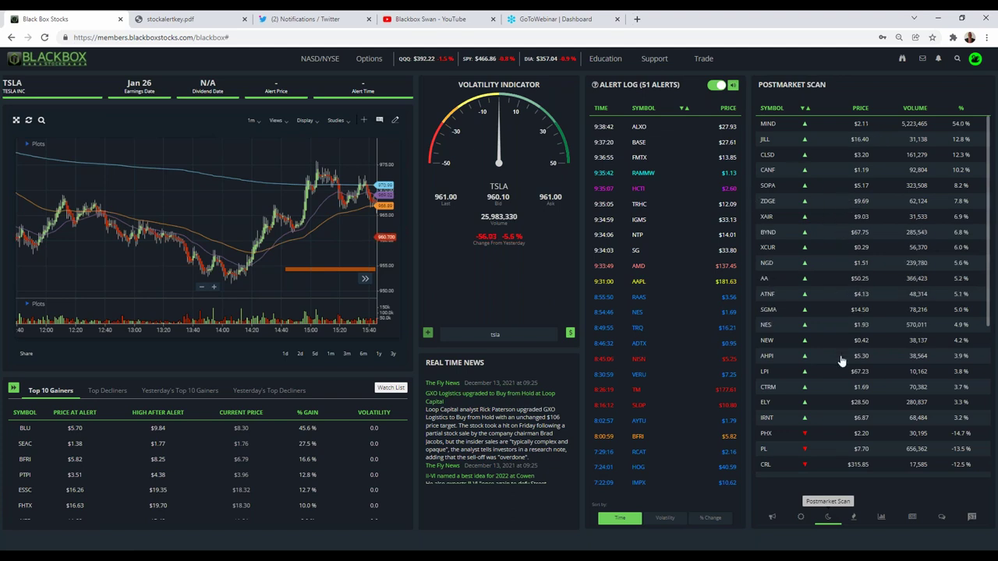
scroll(846, 286, "down", 3)
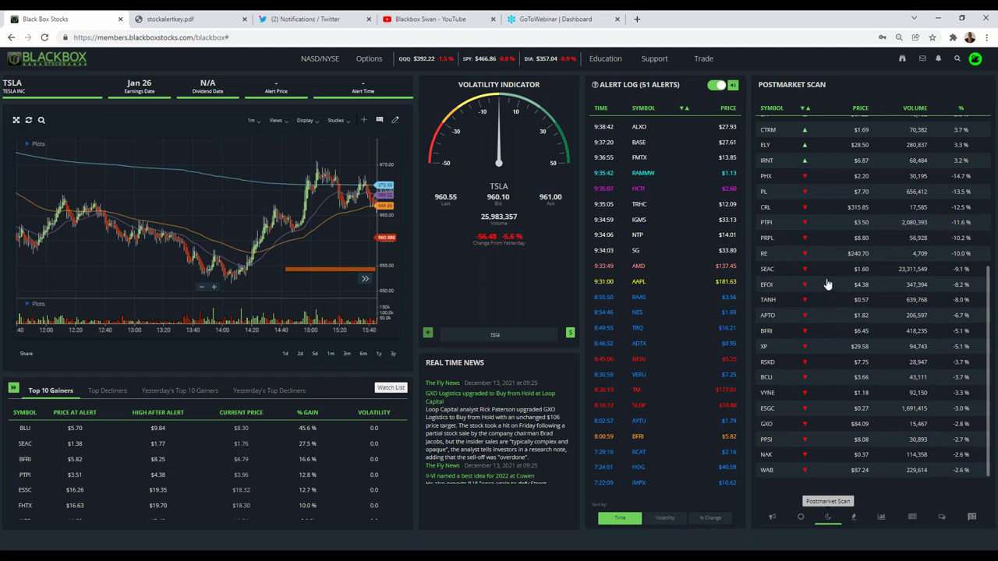
scroll(835, 269, "up", 4)
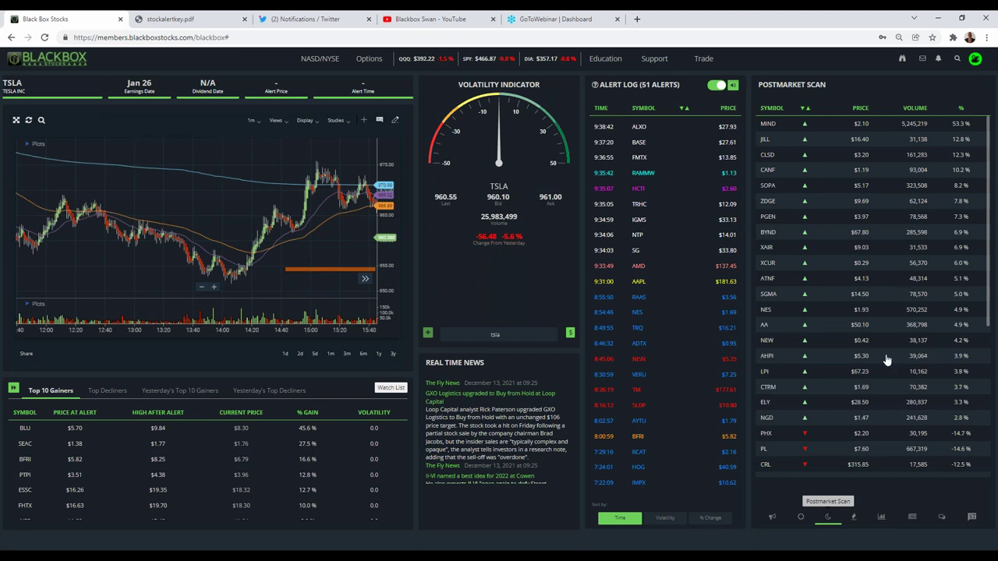
scroll(886, 358, "down", 3)
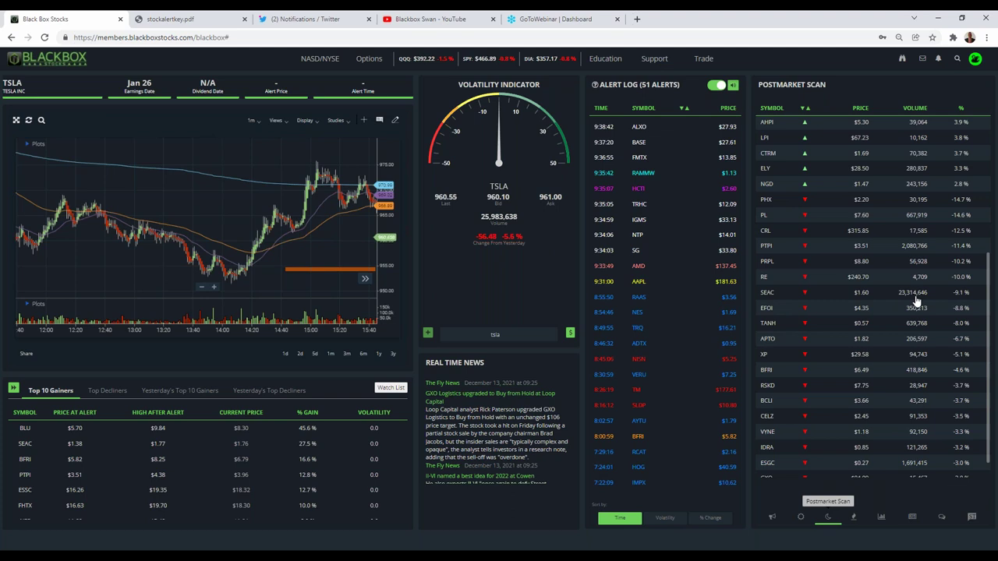
scroll(914, 343, "up", 5)
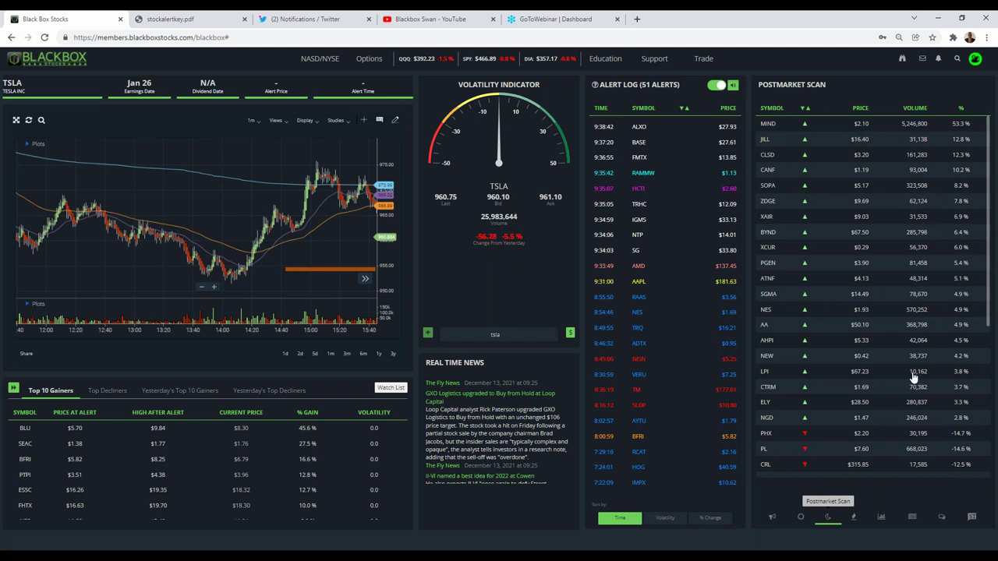
scroll(914, 378, "down", 5)
scroll(892, 413, "up", 5)
scroll(911, 380, "down", 5)
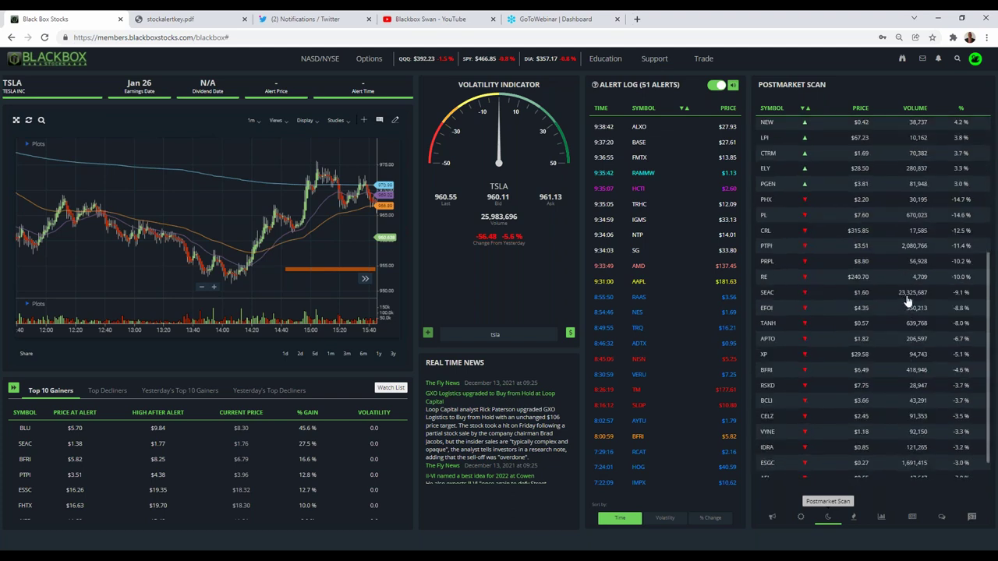
scroll(907, 300, "up", 5)
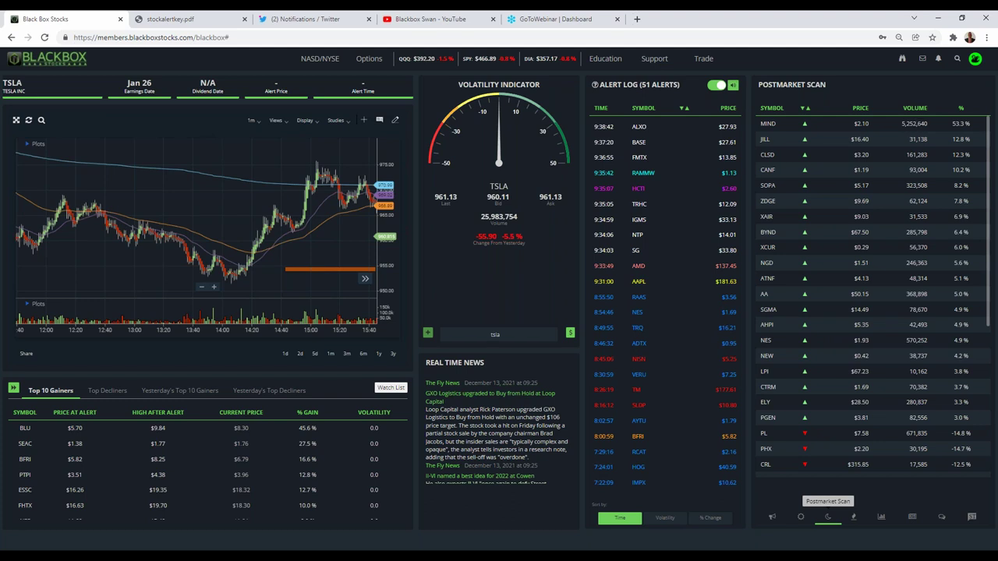
Step: Look through the gainers and decliners in the Market Scan, including their prices, volumes and percent changes
left_click(853, 520)
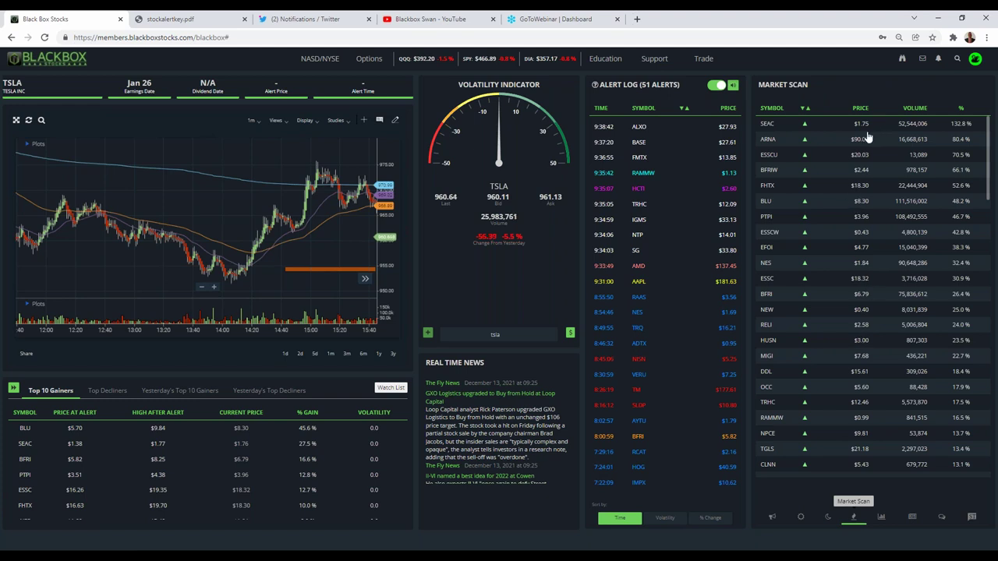
scroll(855, 191, "down", 3)
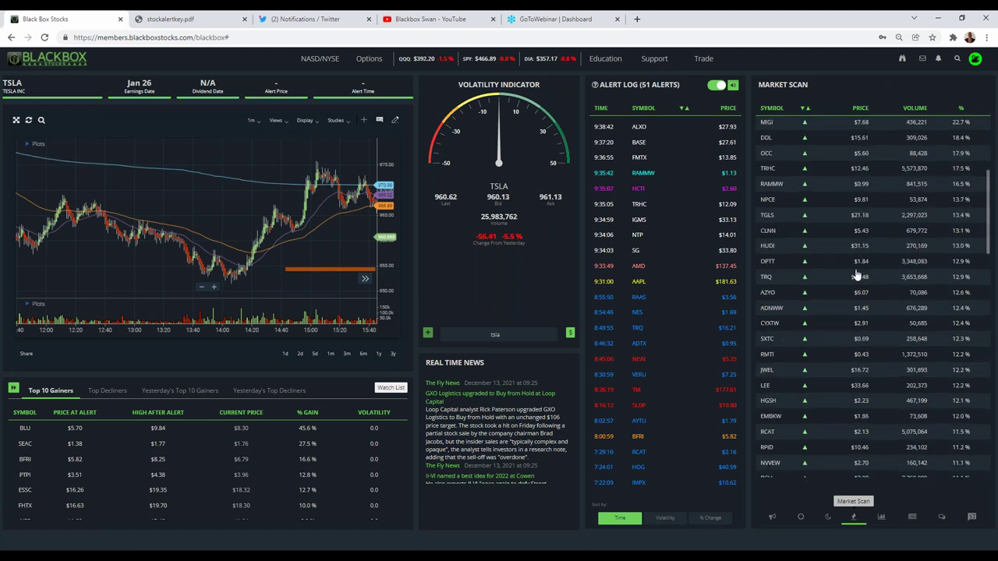
scroll(857, 275, "down", 4)
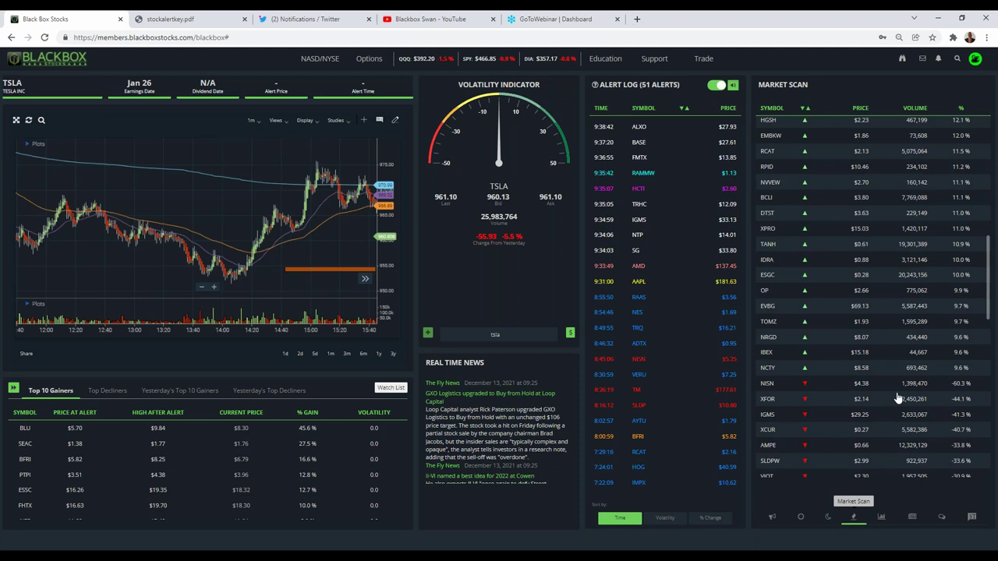
scroll(848, 390, "down", 4)
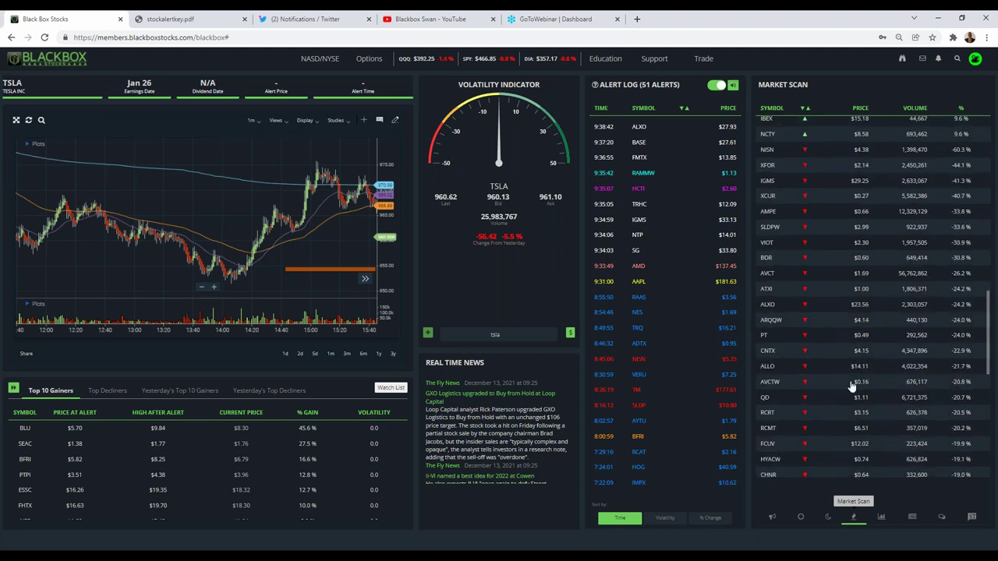
scroll(849, 364, "down", 3)
scroll(848, 364, "up", 14)
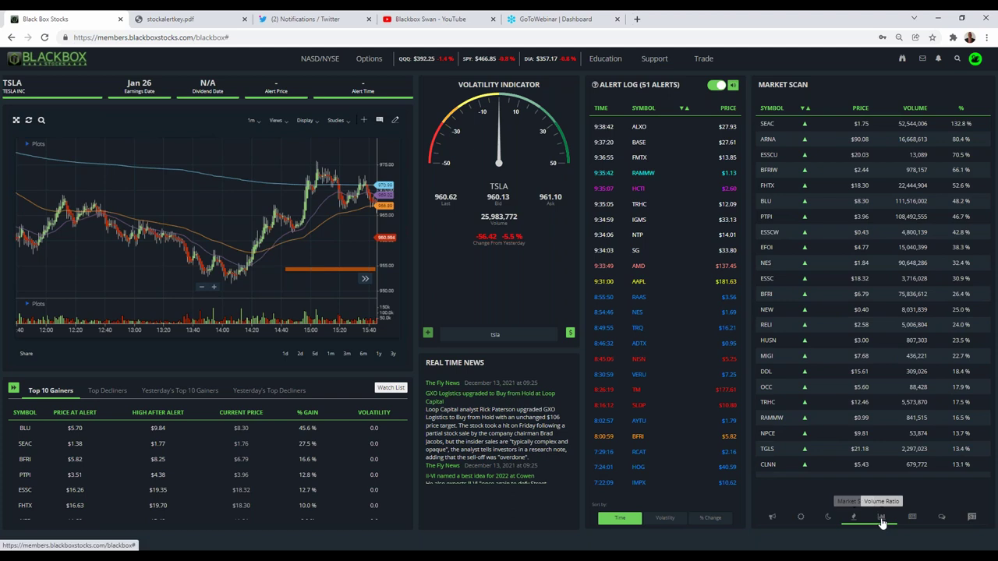
Step: Load SEAC from the Volume Ratio list and check its chart and news, including the feed for all symbols
left_click(881, 517)
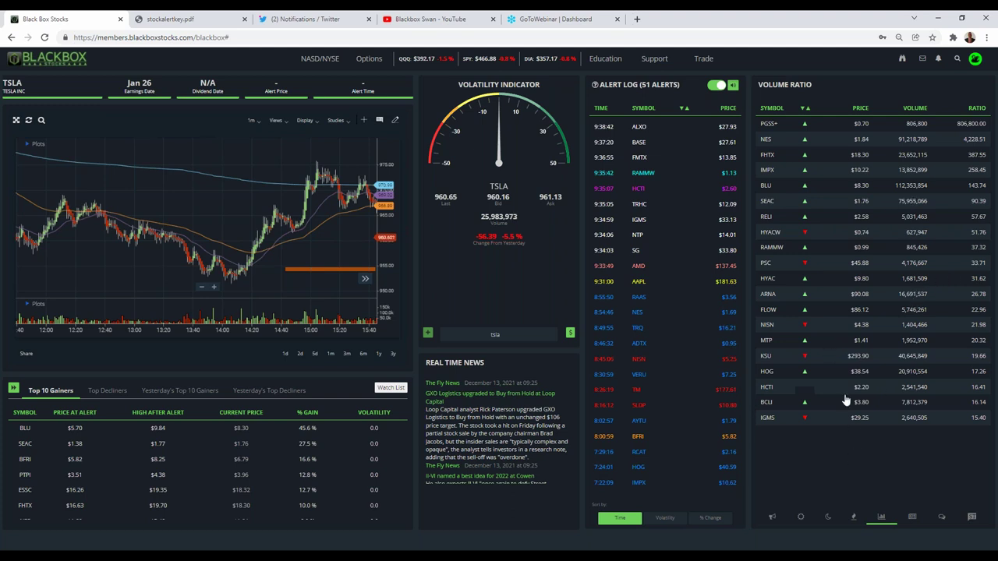
left_click(768, 202)
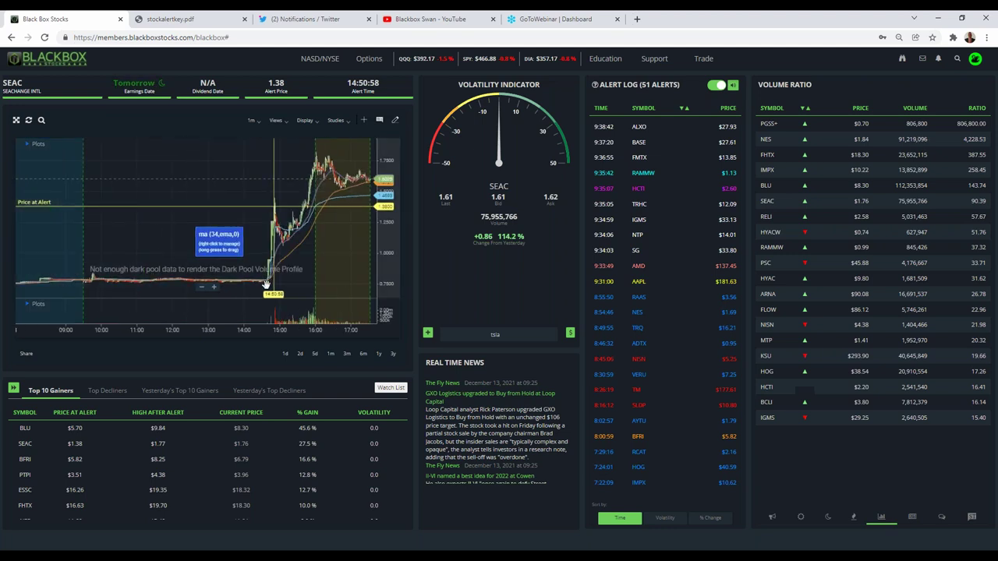
left_click(912, 516)
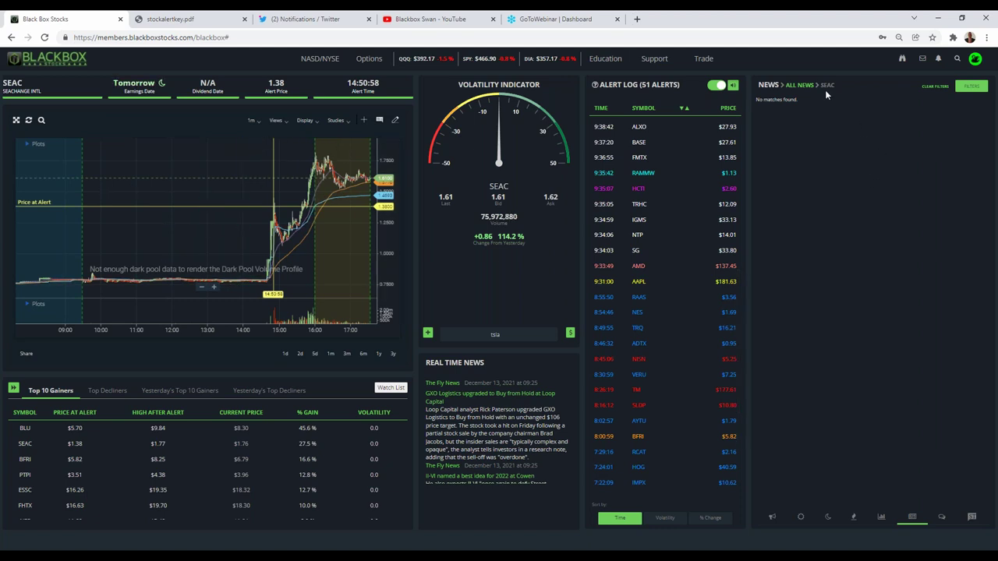
left_click(799, 86)
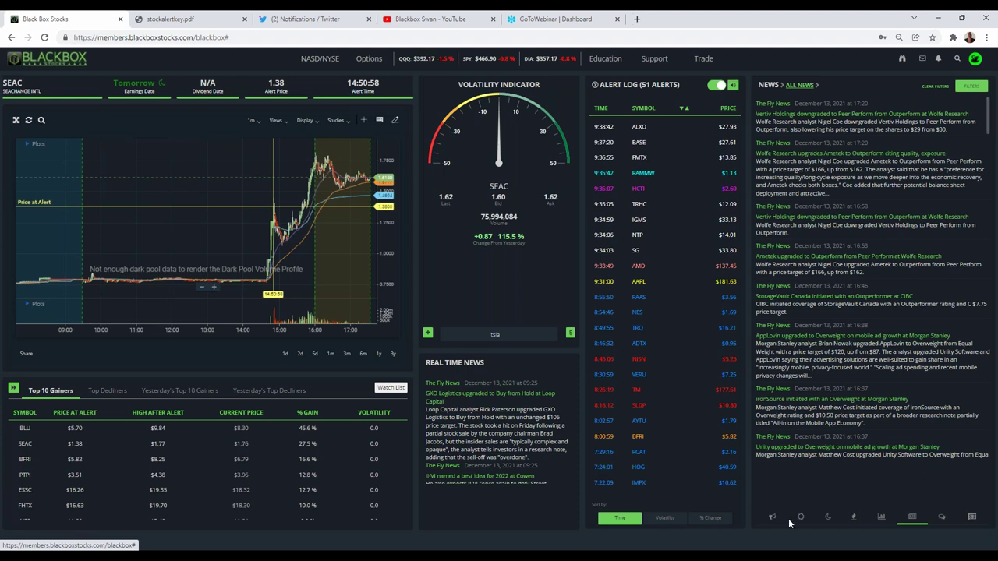
Step: Load NES from the Volume Ratio list and turn off the Ratings filter for its news, applying the change
left_click(881, 517)
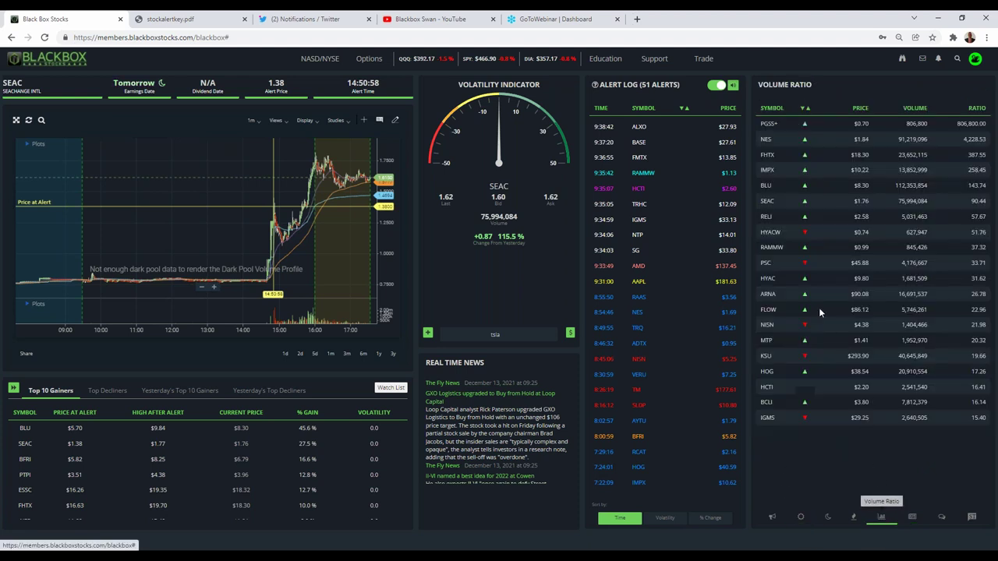
left_click(767, 140)
left_click(941, 518)
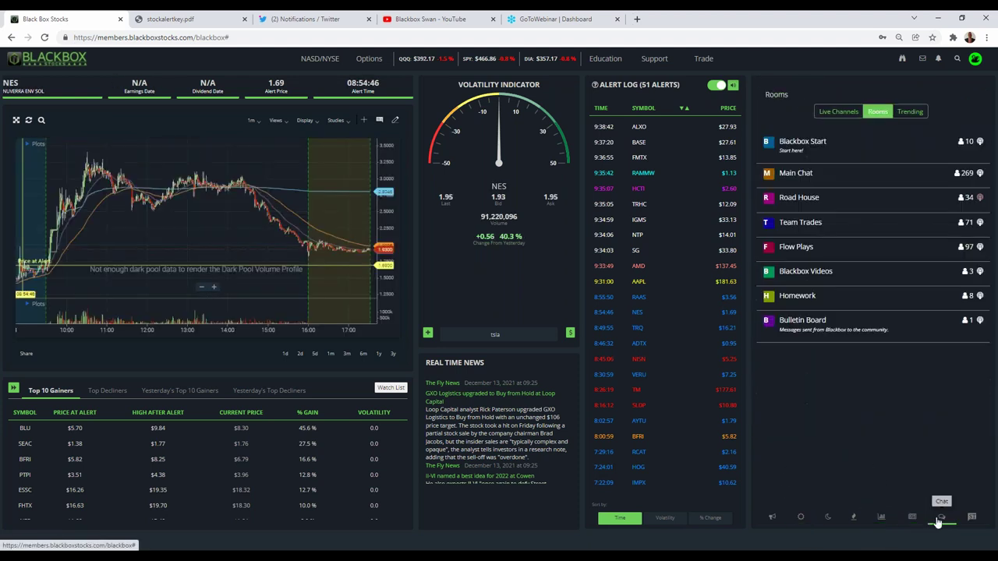
left_click(912, 517)
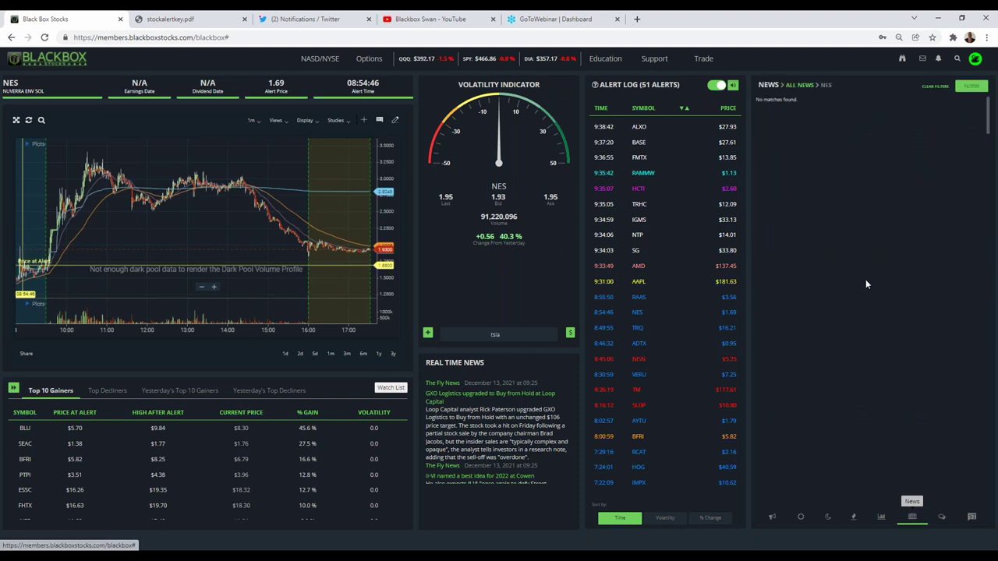
left_click(965, 86)
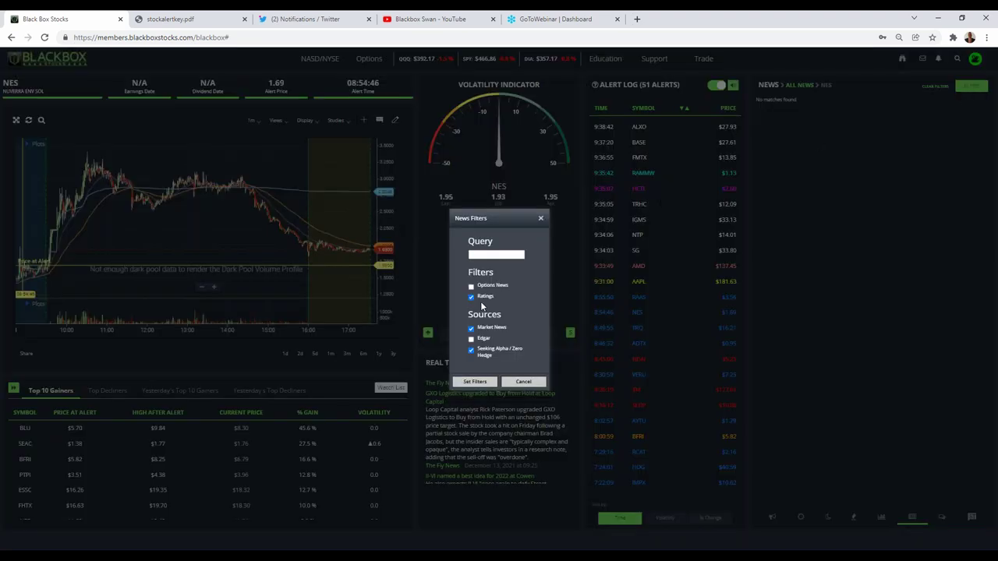
left_click(474, 381)
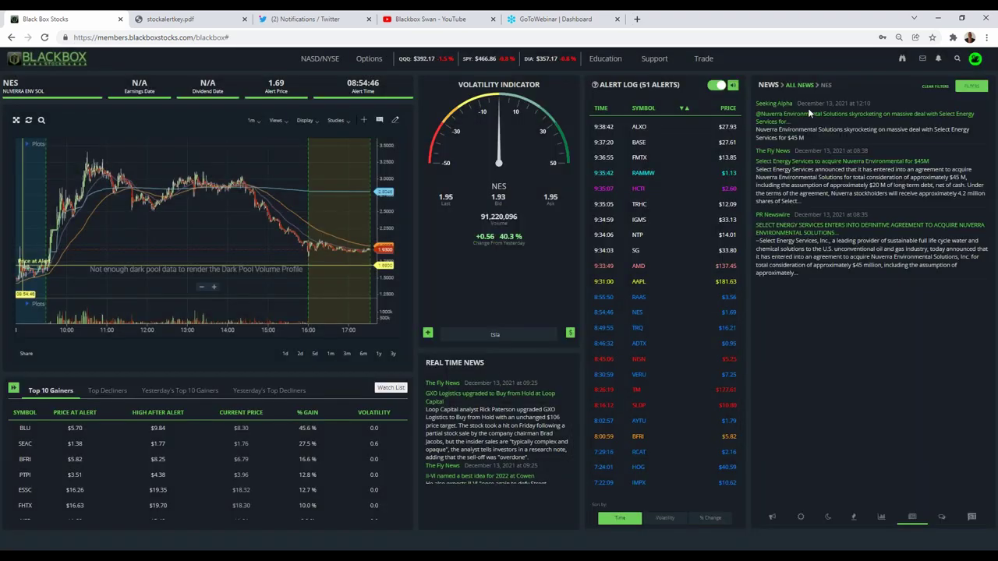
Step: Load SEAC from the Volume Ratio list again and open the company's news
left_click(881, 519)
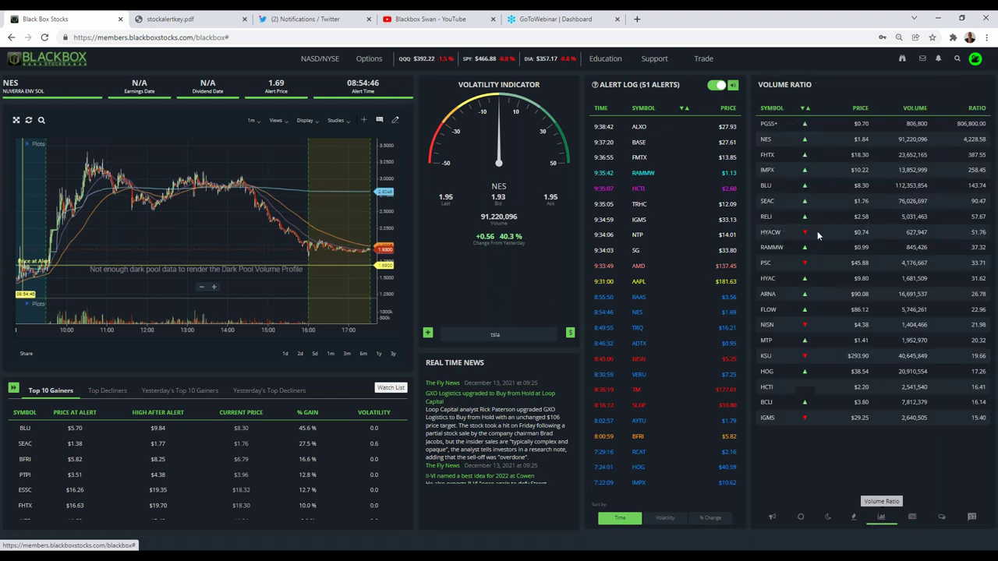
left_click(769, 202)
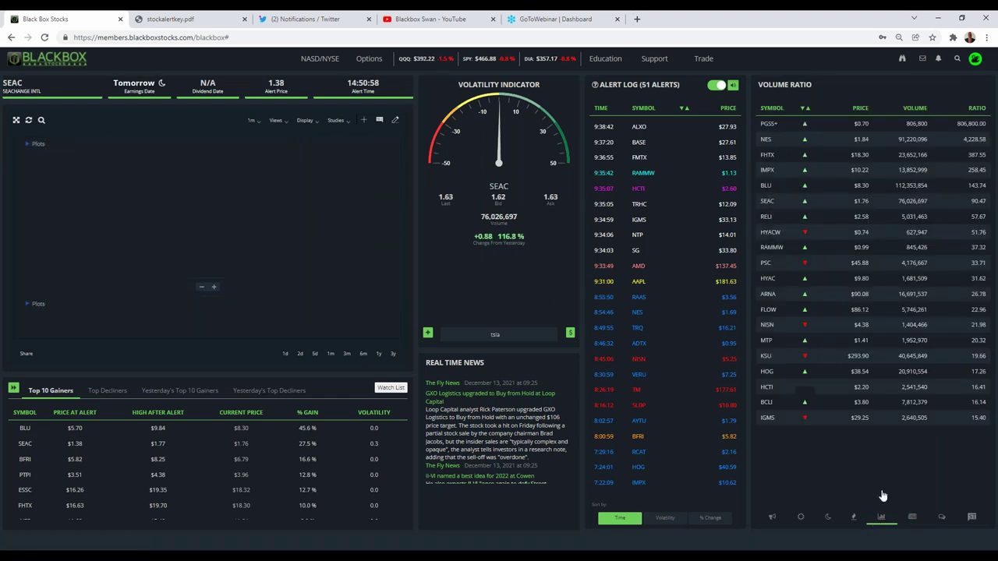
left_click(910, 518)
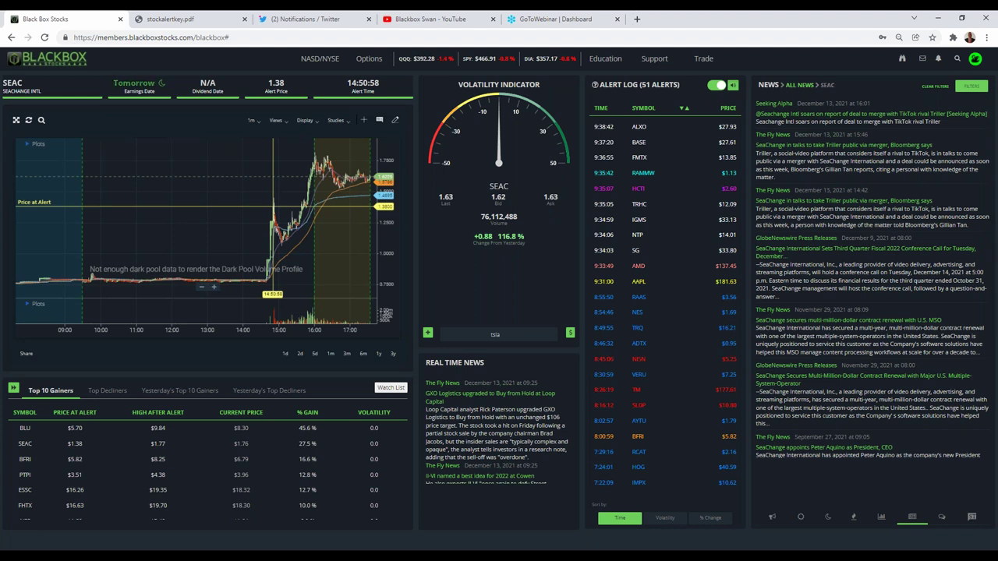
Step: Show news for all symbols and apply the Ratings filter, keeping Market News and Seeking Alpha / Zero Hedge as sources
left_click(799, 86)
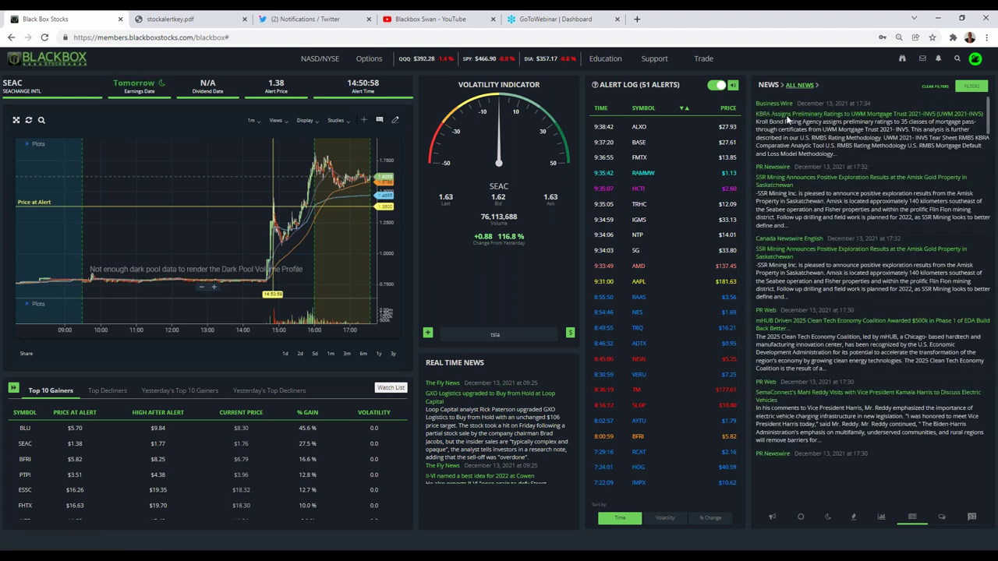
left_click(970, 86)
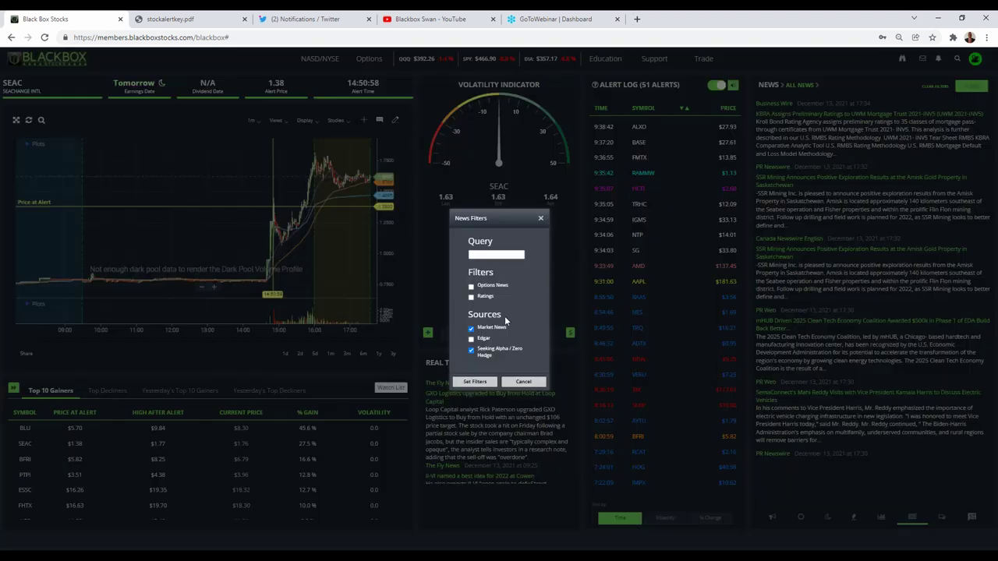
left_click(471, 296)
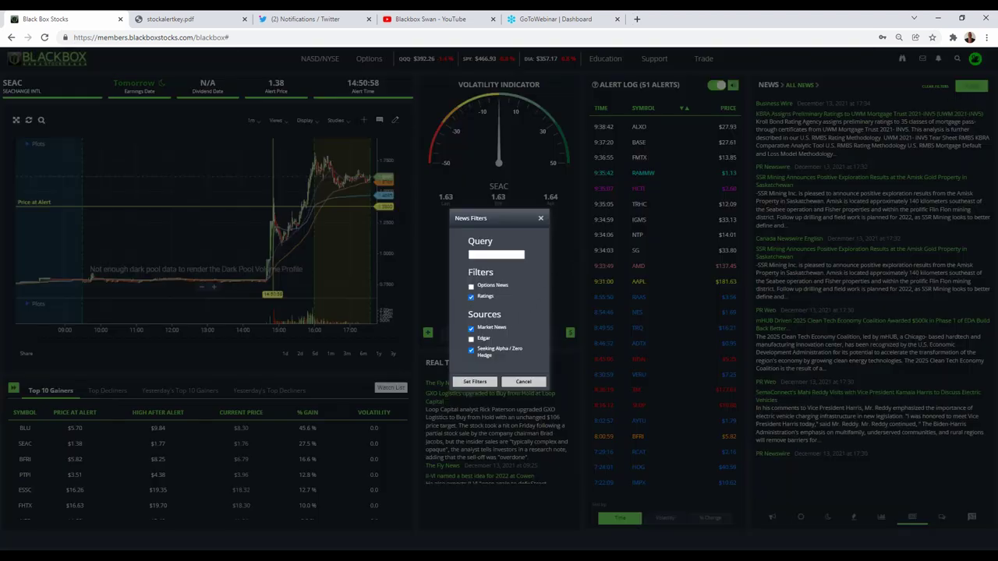
left_click(474, 382)
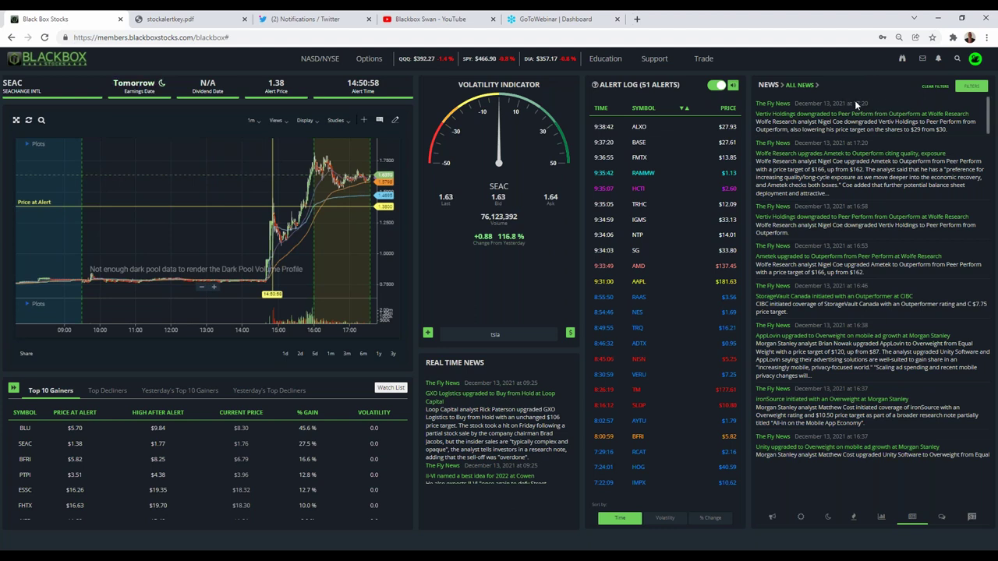
Step: Filter the news for the query 13f with Ratings turned off and Edgar added as a source
left_click(971, 85)
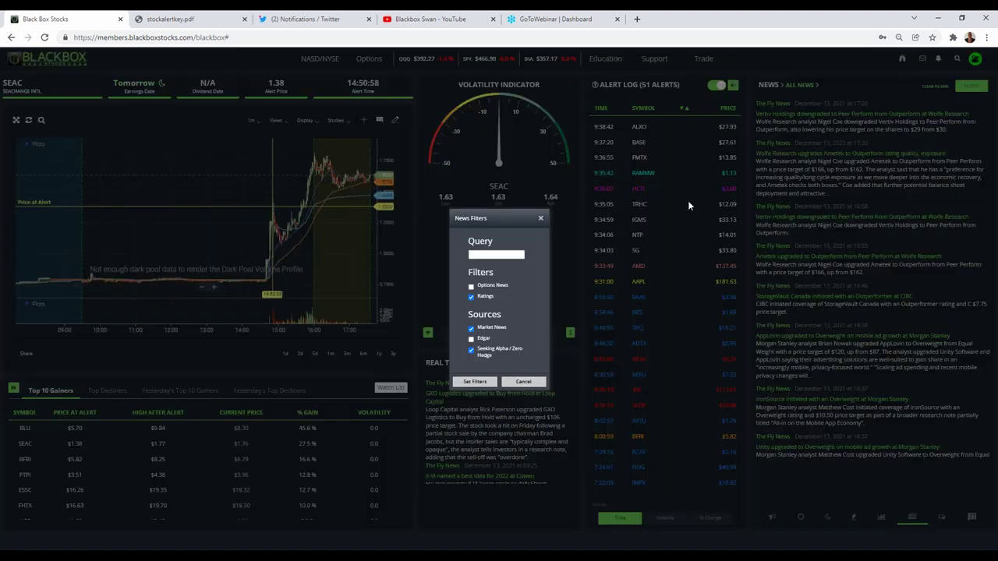
left_click(471, 297)
left_click(471, 339)
left_click(488, 254)
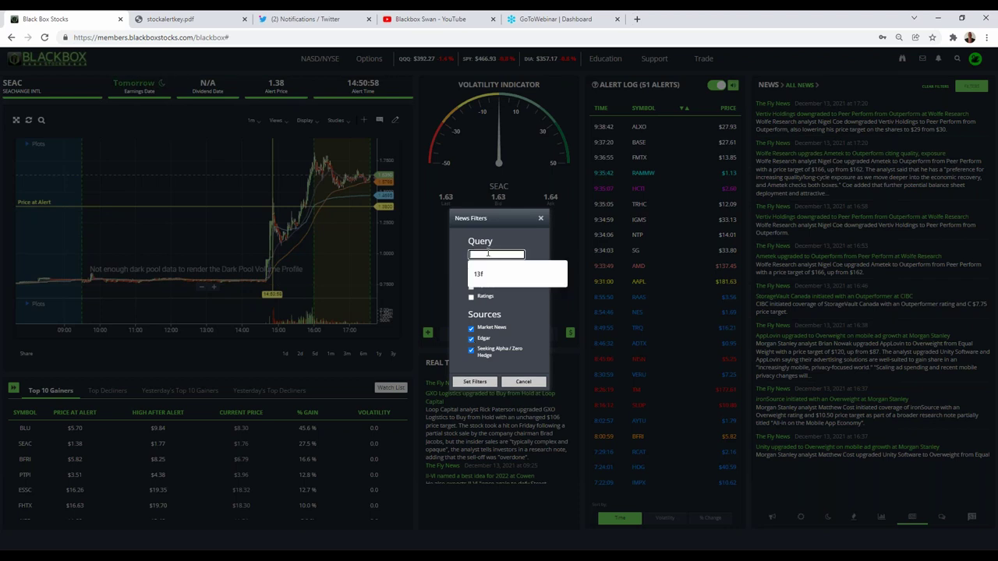
left_click(499, 274)
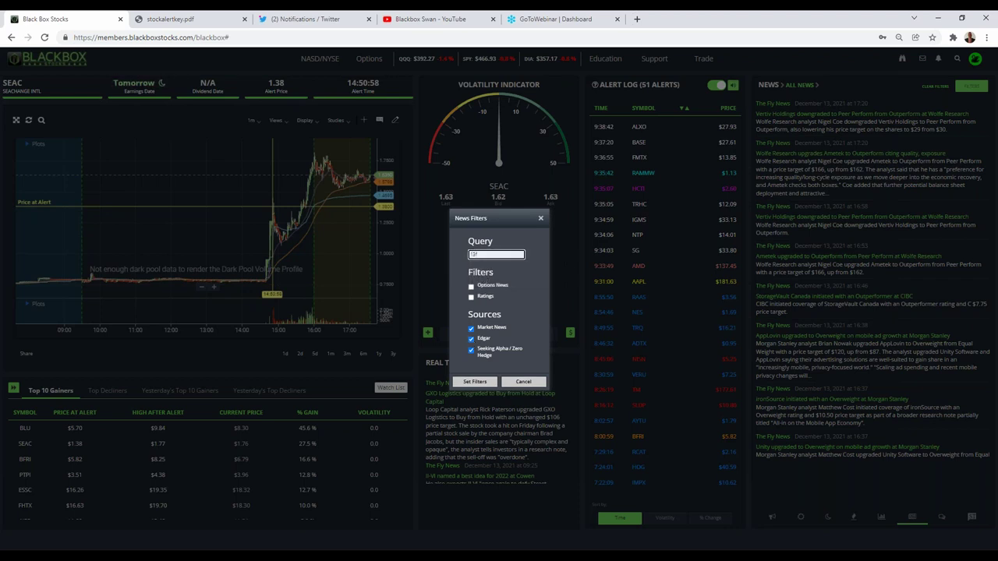
left_click(473, 382)
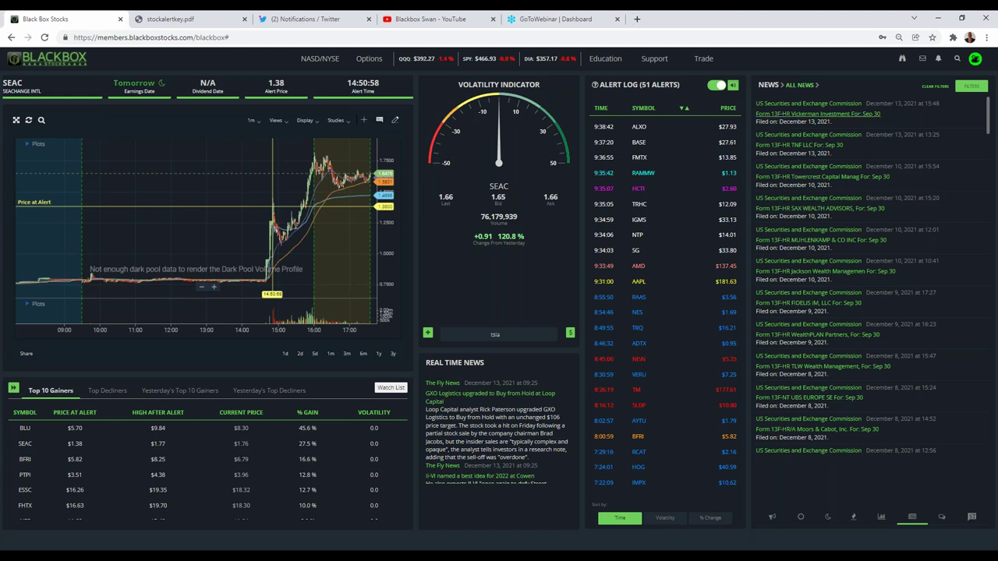
Step: Clear the 13f query from the news filters and apply them with the Edgar source still selected
left_click(971, 86)
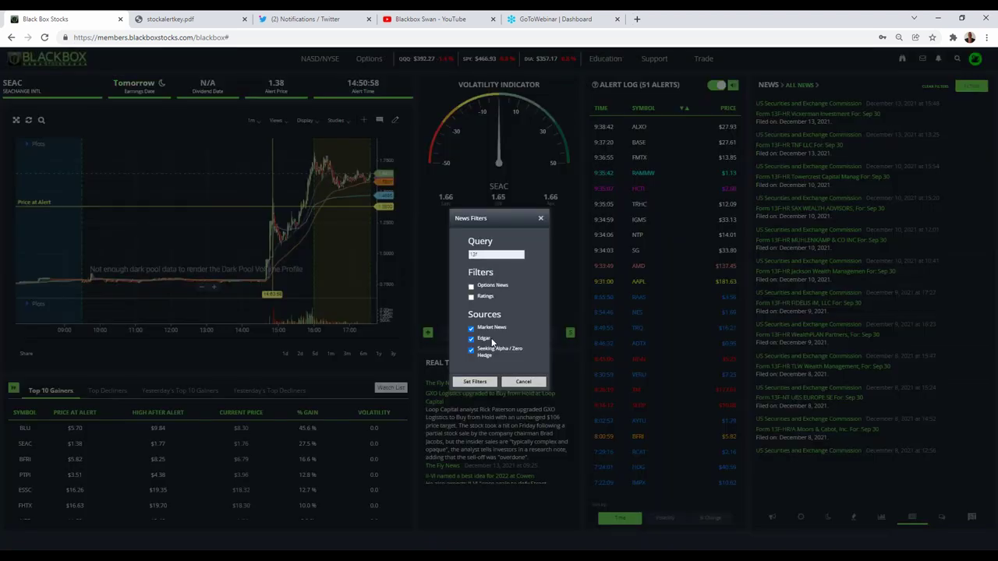
double_click(487, 255)
key("BackSpace")
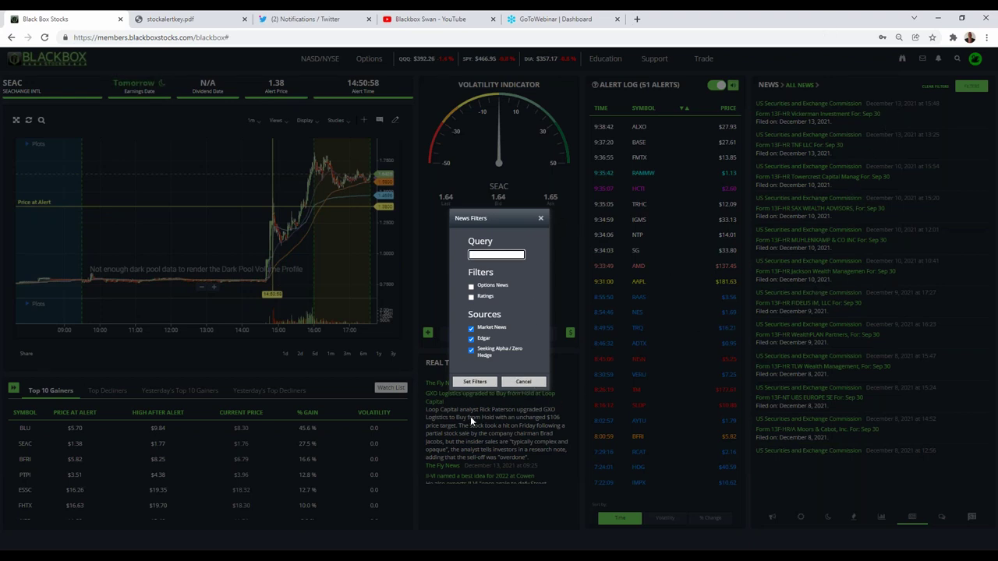
left_click(474, 382)
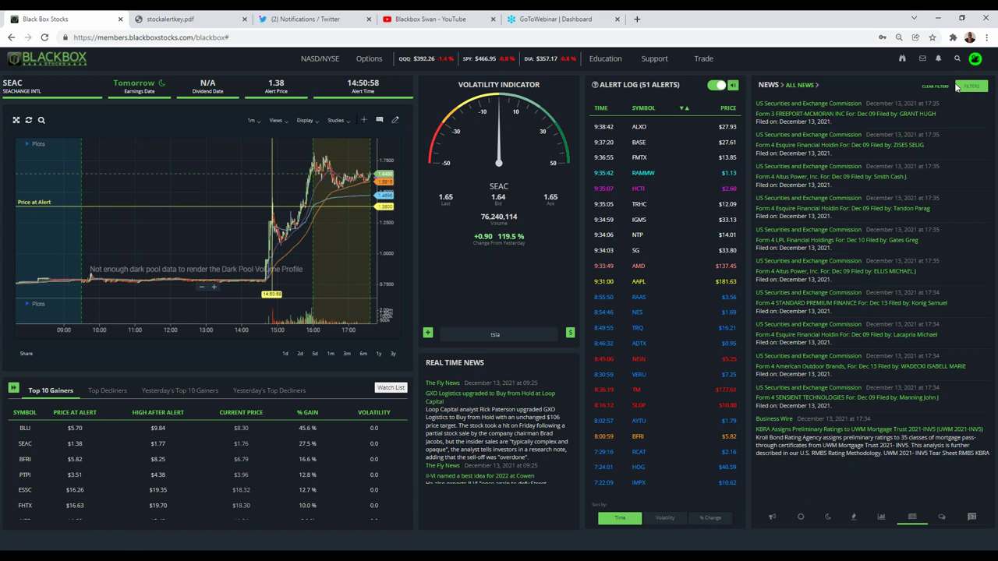
Step: Enter the Main Chat room and look back through the afternoon's messages
left_click(942, 518)
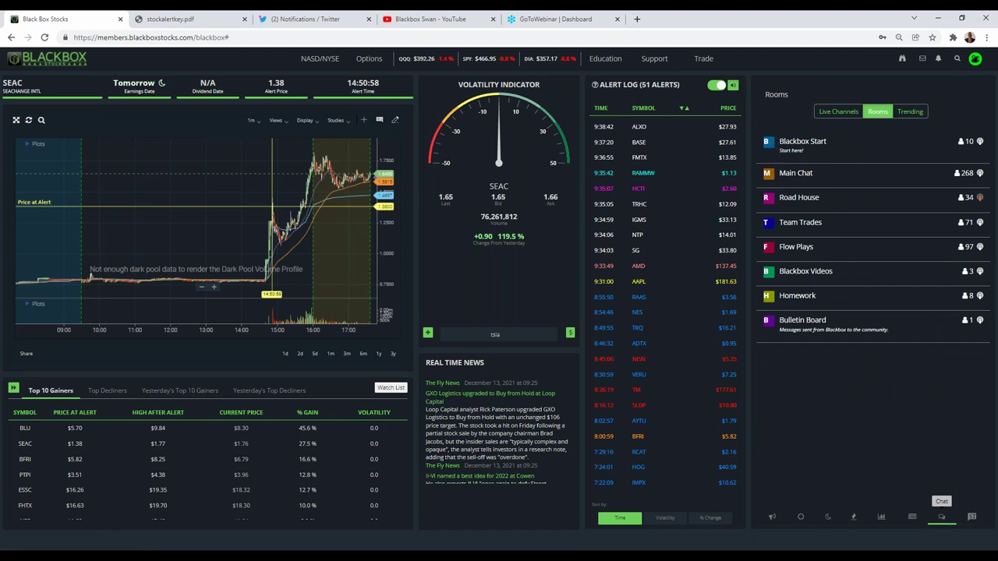
left_click(795, 175)
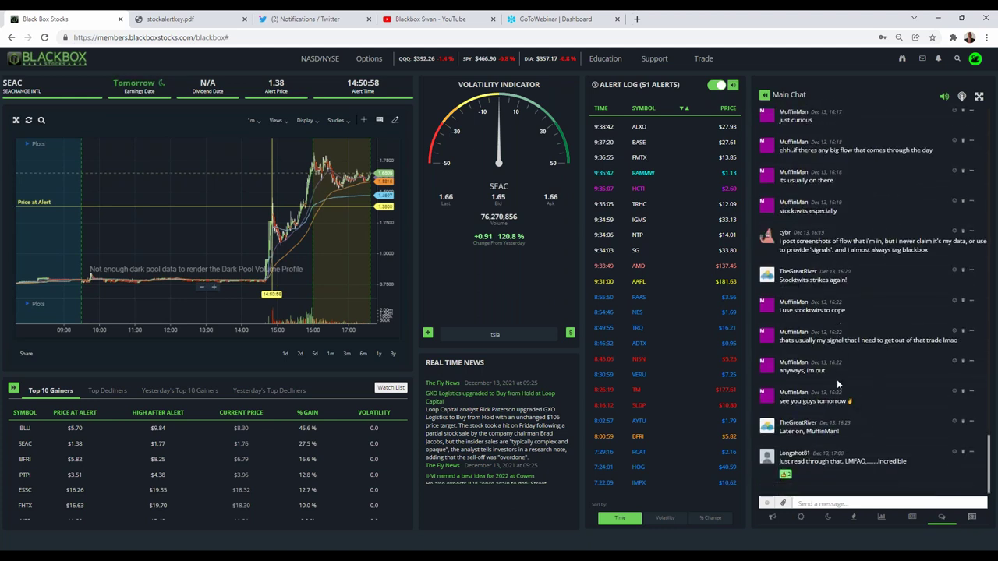
left_click(827, 504)
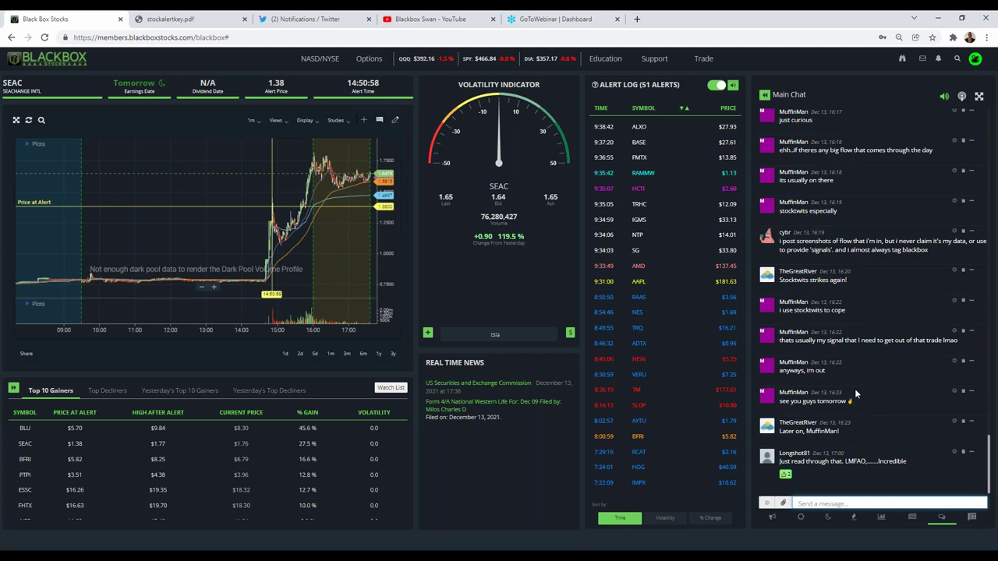
scroll(837, 329, "up", 3)
scroll(838, 328, "up", 5)
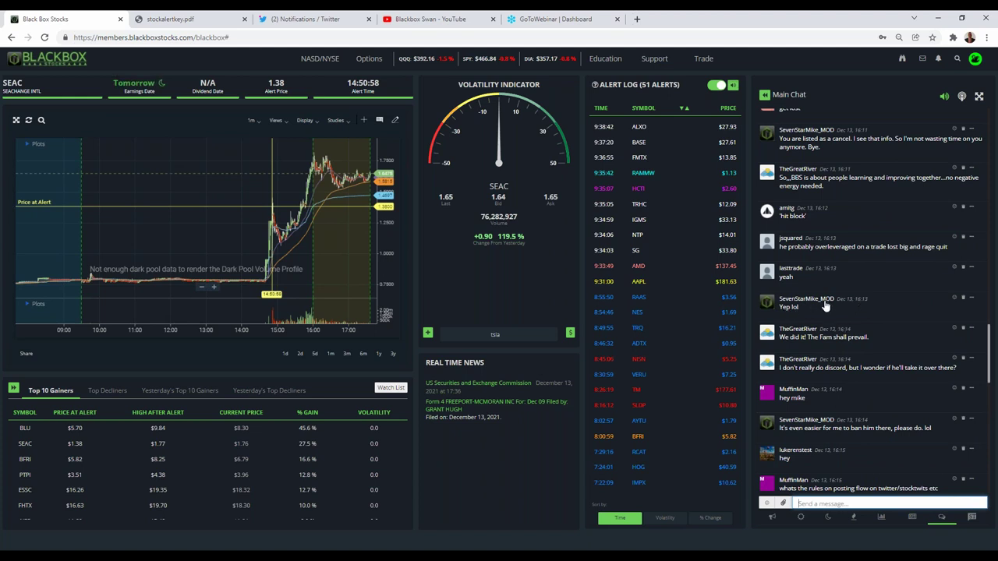
scroll(828, 320, "down", 10)
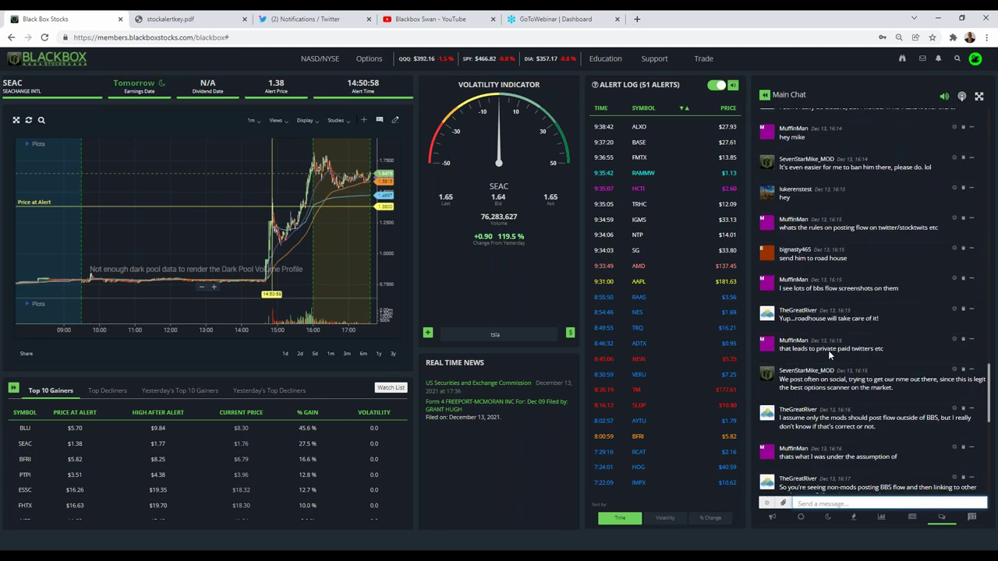
scroll(828, 364, "up", 10)
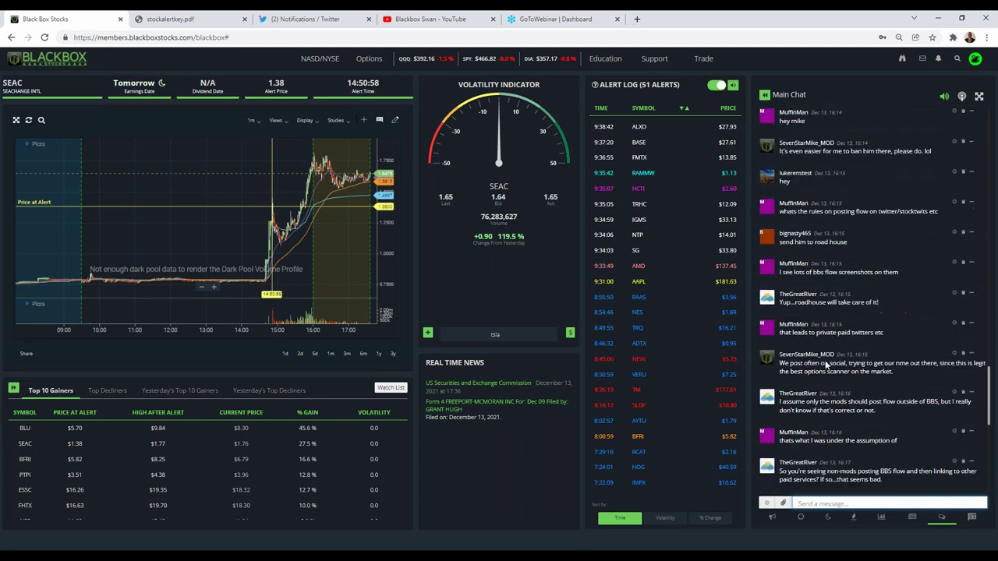
scroll(832, 331, "up", 3)
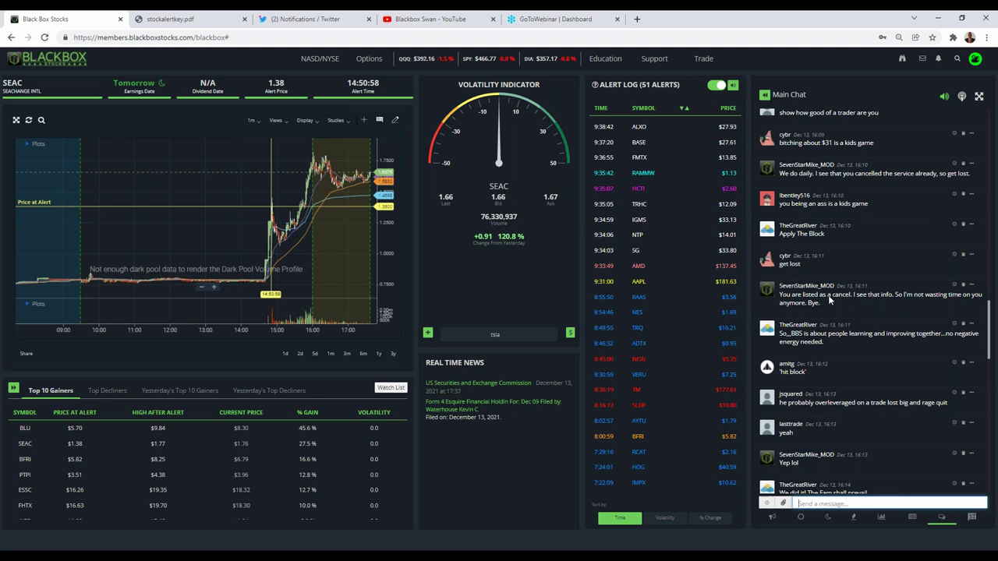
Step: Read back through the Main Chat conversation from around 16:06 to its latest message and return to the room list
scroll(832, 365, "up", 8)
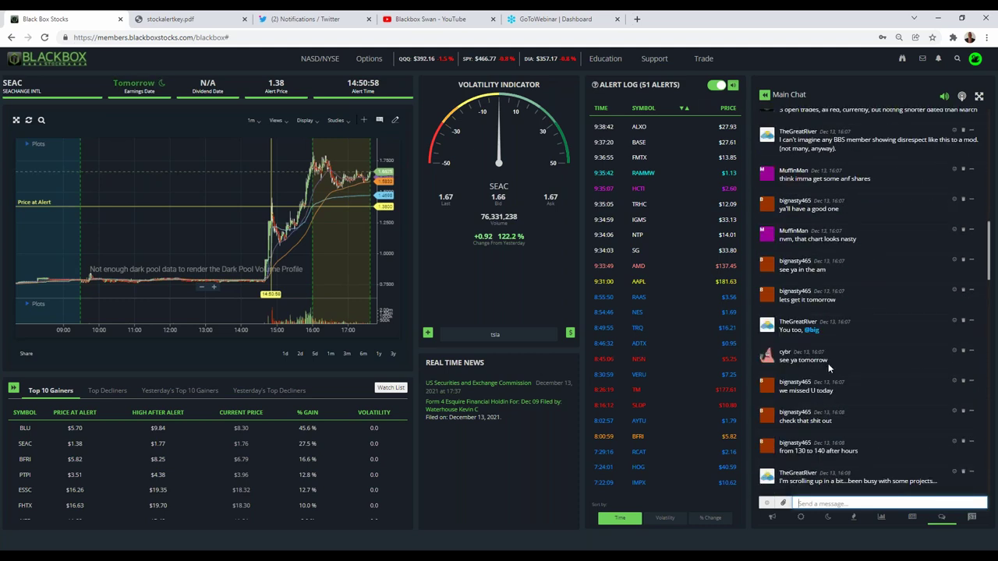
scroll(828, 363, "up", 3)
scroll(828, 364, "up", 9)
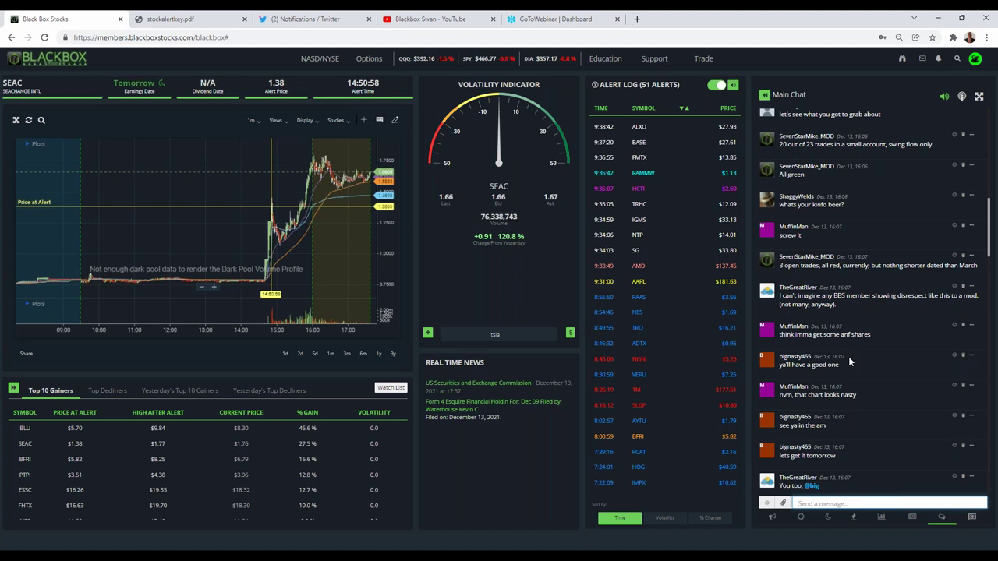
scroll(819, 374, "down", 15)
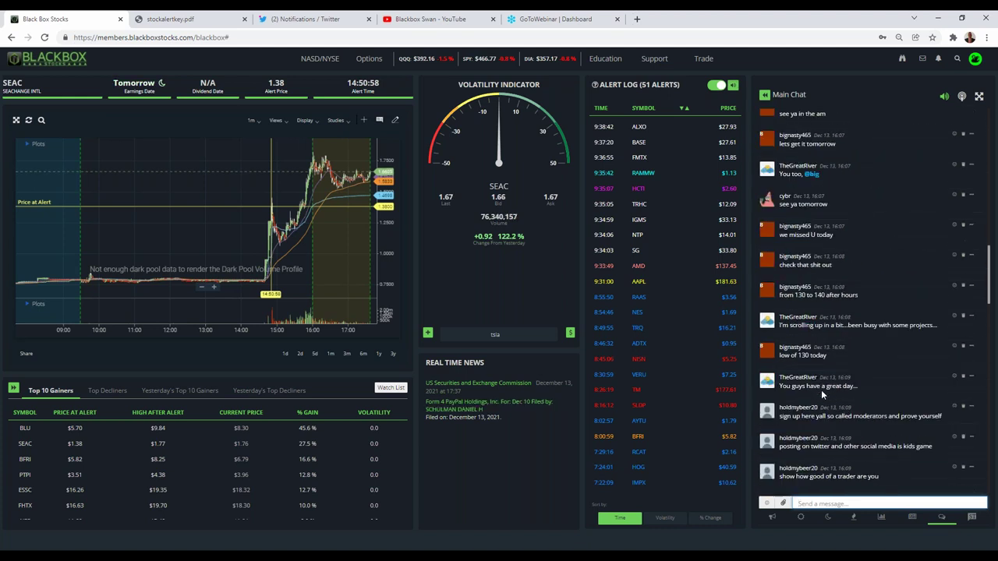
scroll(826, 399, "down", 1)
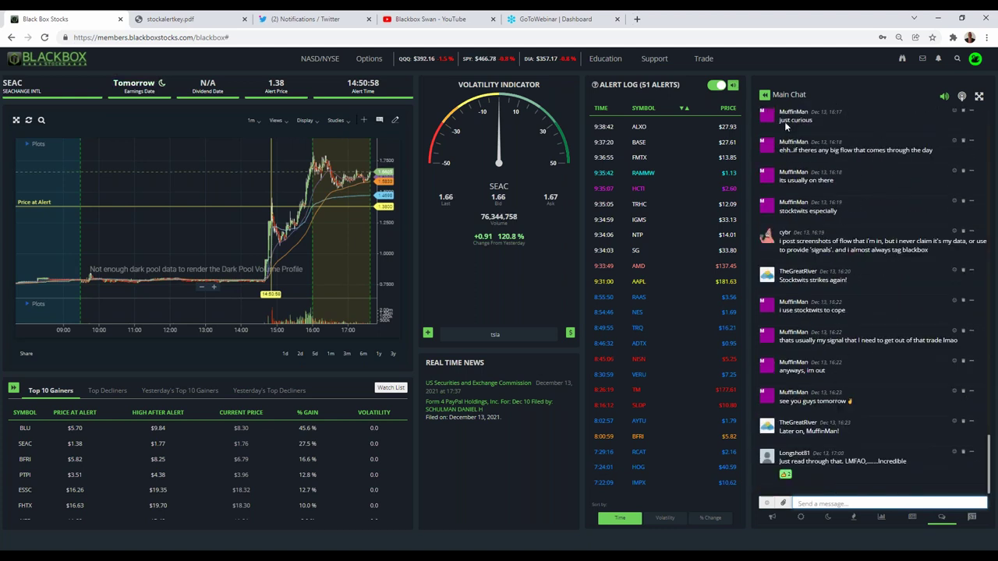
left_click(764, 95)
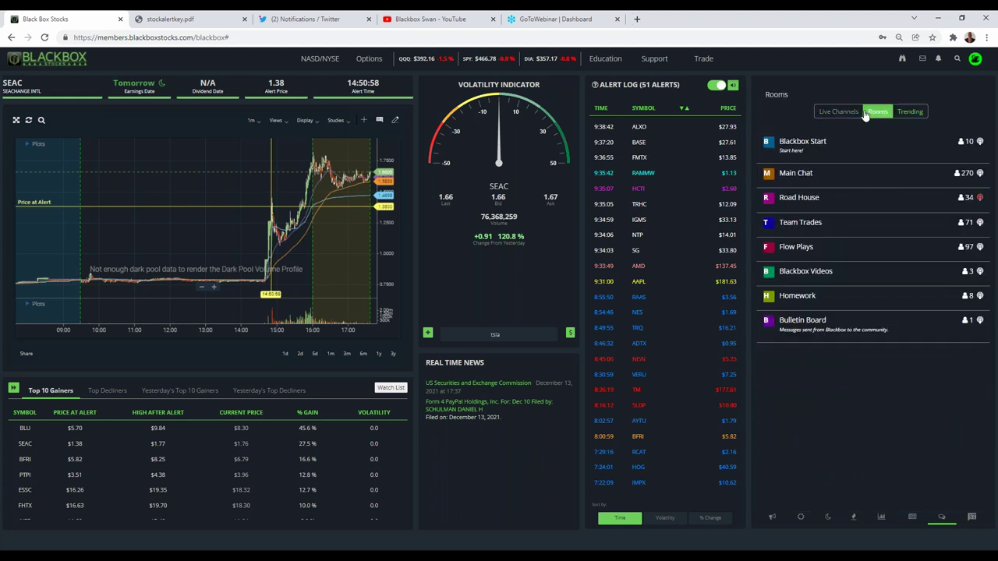
Step: Open Main Chat, switch its radio on and off again, and return to the room list
left_click(795, 175)
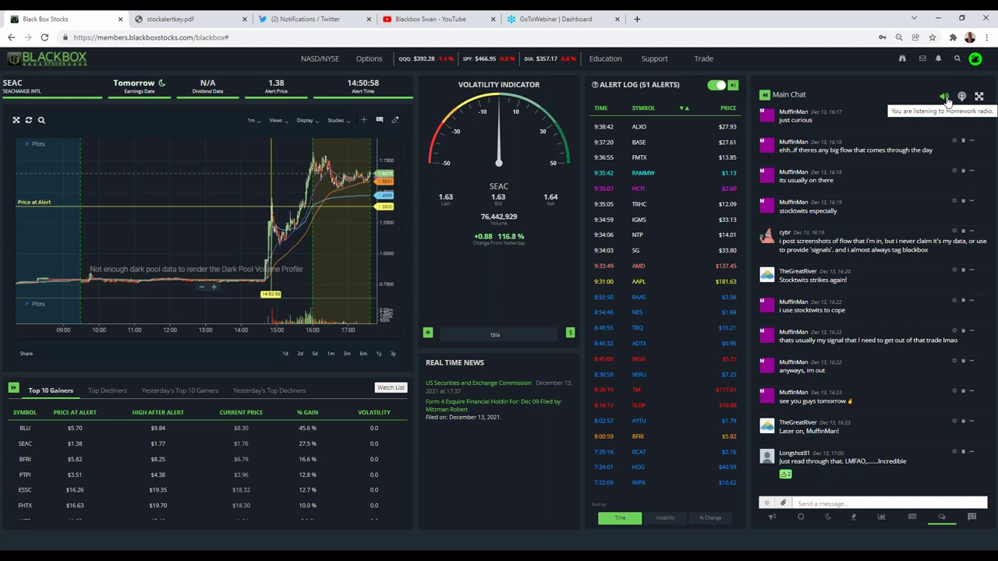
left_click(947, 101)
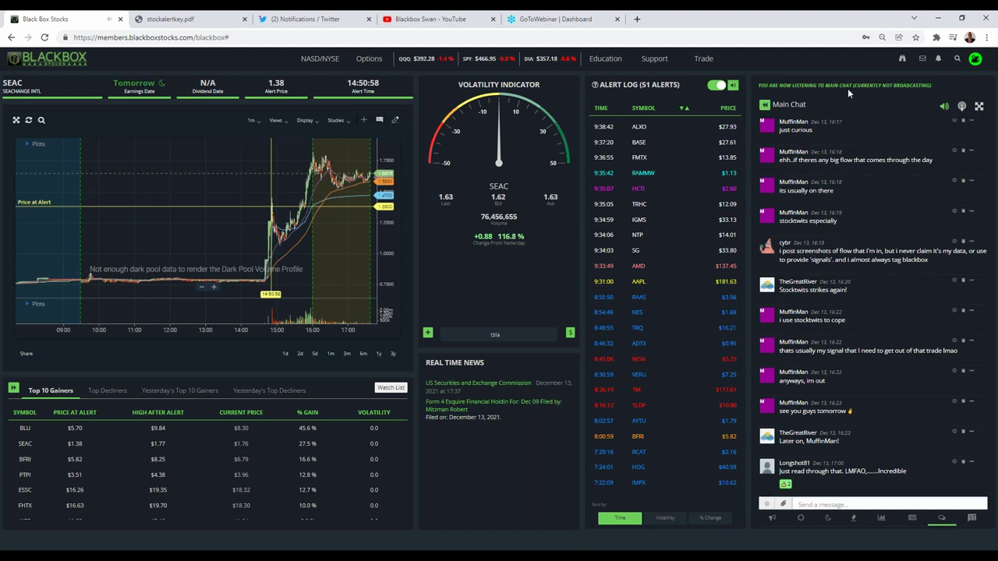
left_click(943, 109)
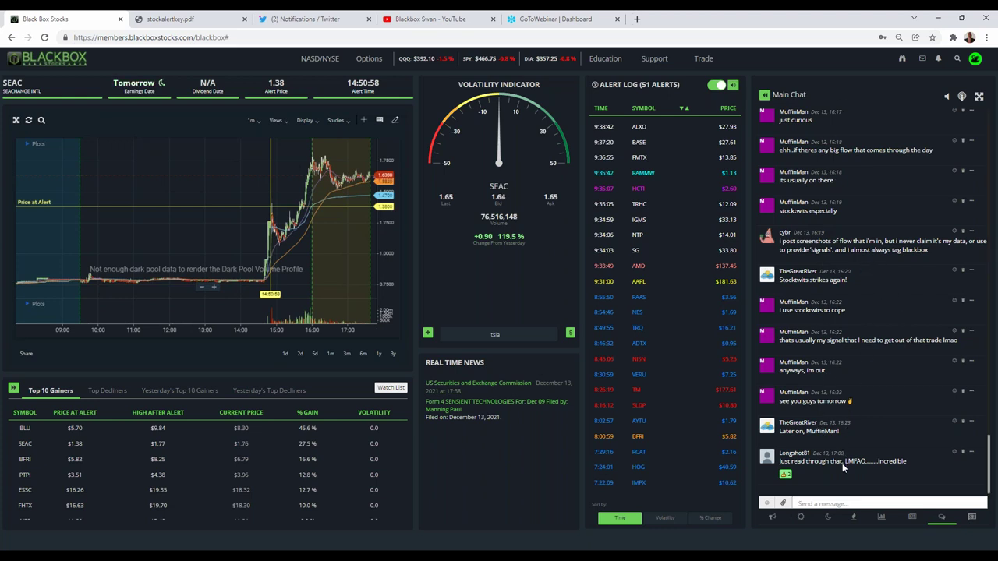
left_click(764, 95)
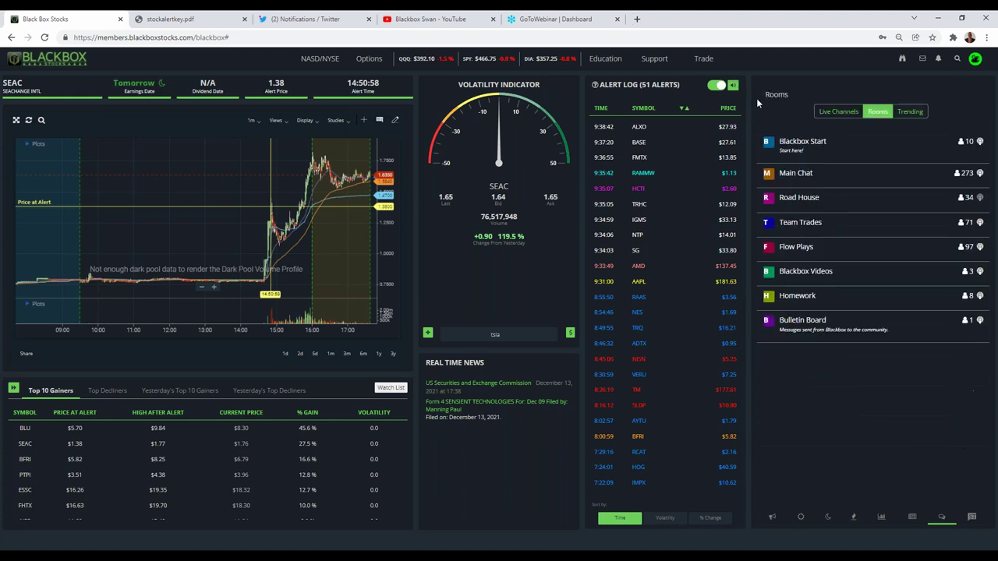
Step: Review the trade posts in the Road House room, turn its radio off and return to the room list
left_click(798, 198)
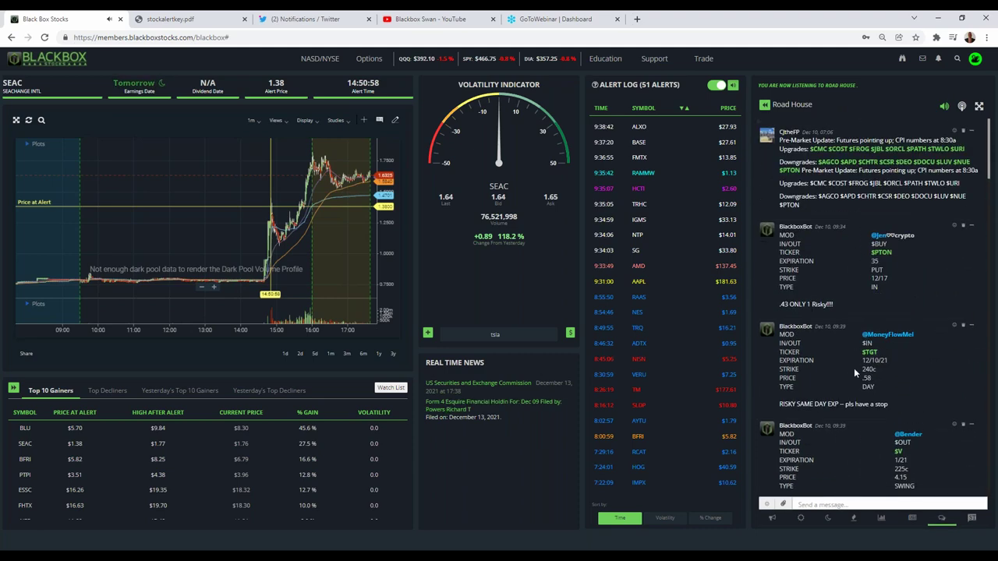
scroll(854, 368, "down", 5)
scroll(854, 368, "down", 10)
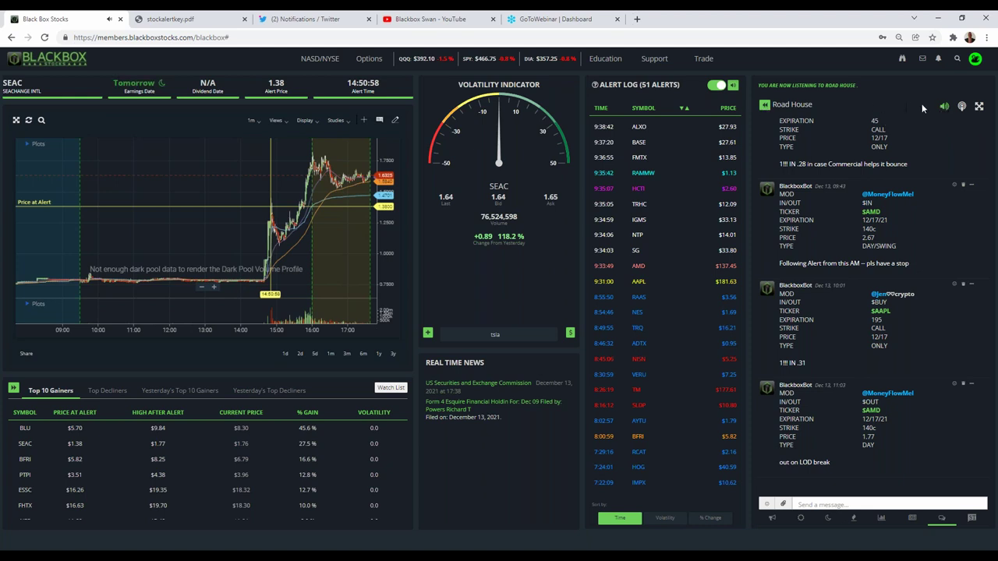
left_click(943, 111)
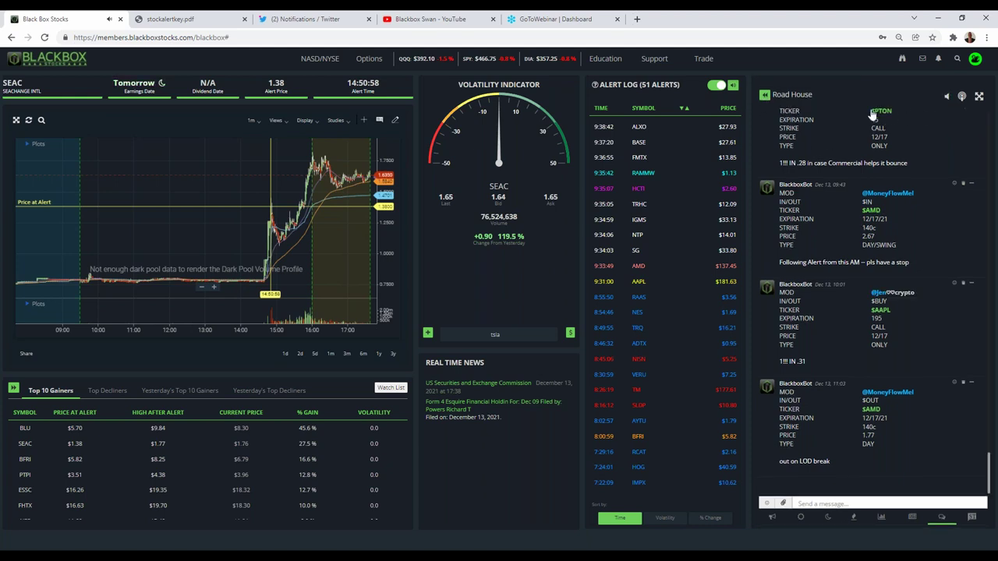
left_click(765, 95)
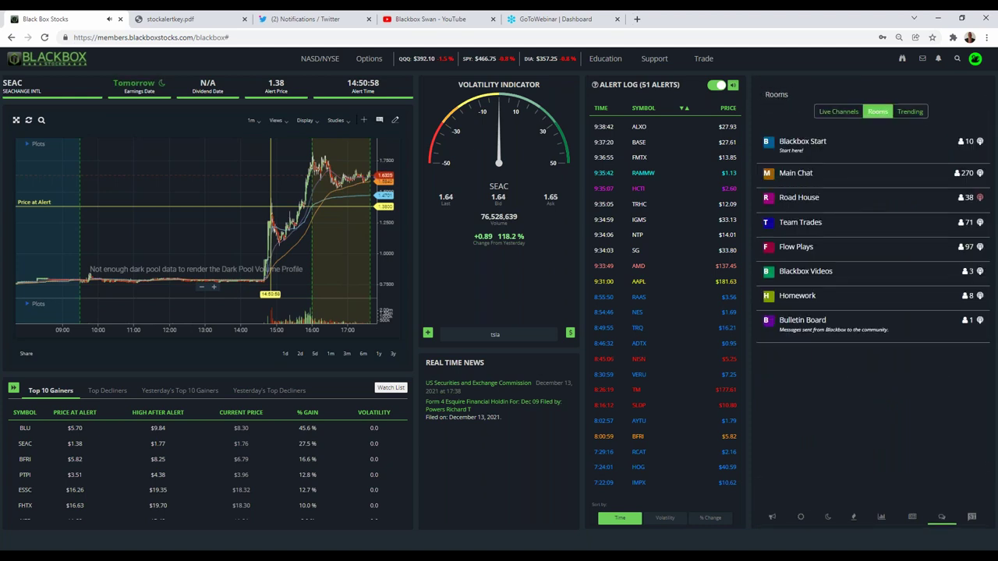
Step: Enter the Team Trades room, review the moderators' $AMD and $AAPL trade alerts, and return to the room list
left_click(793, 224)
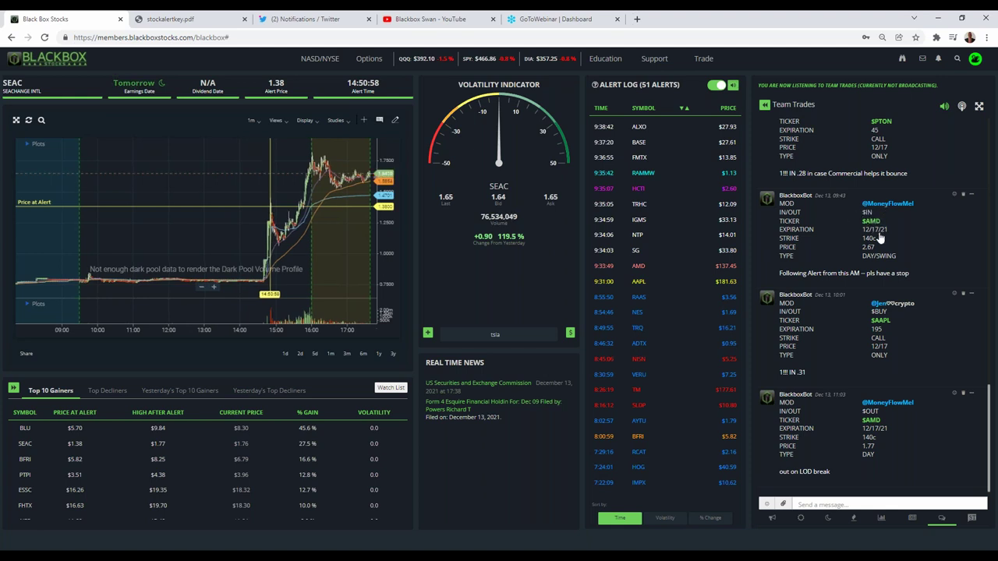
scroll(893, 318, "down", 1)
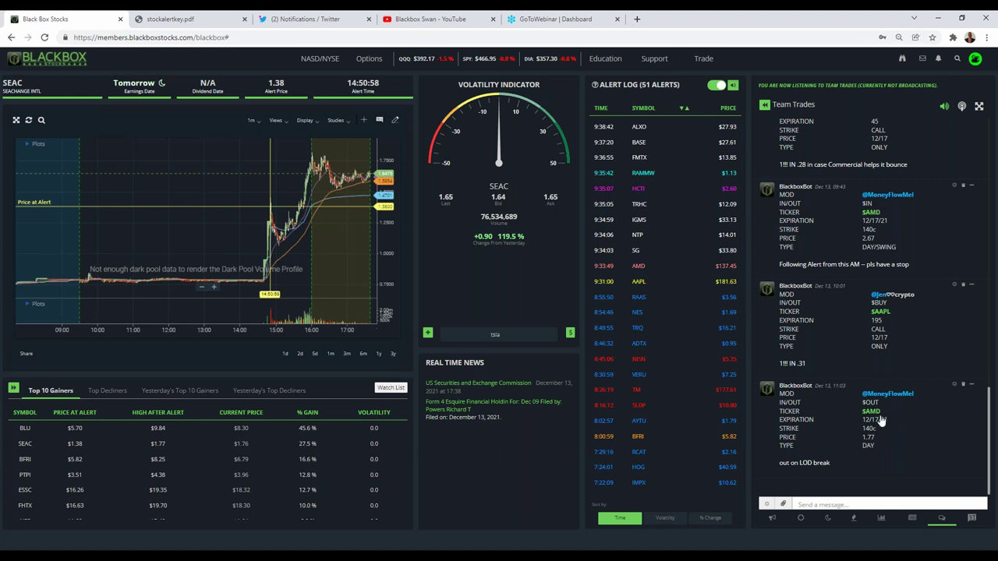
scroll(884, 359, "up", 5)
scroll(888, 347, "down", 8)
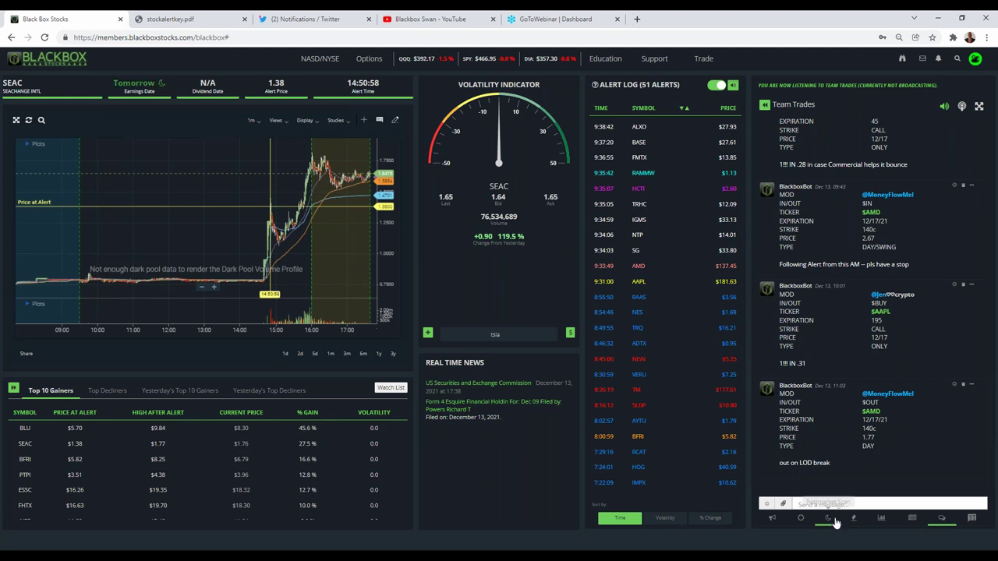
left_click(764, 104)
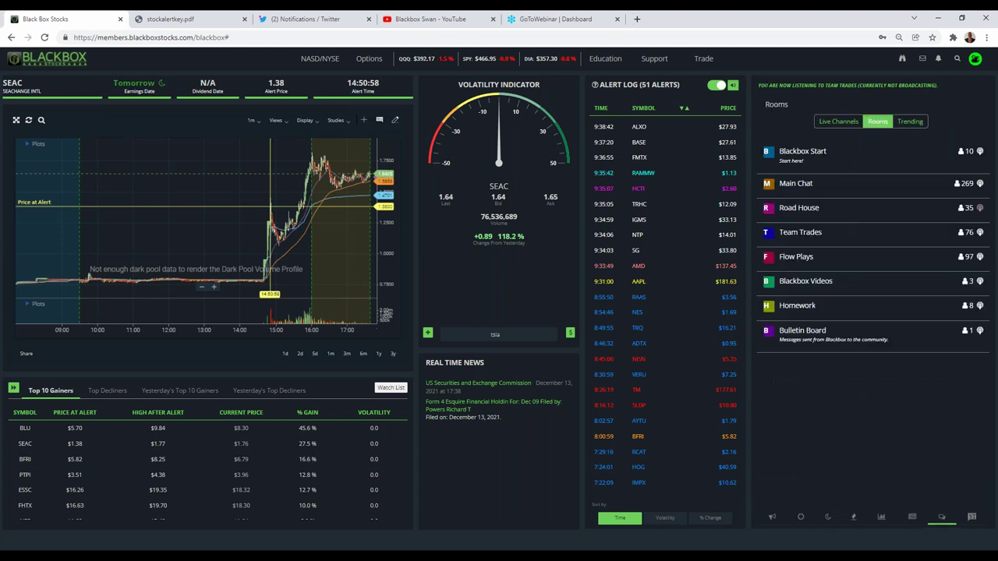
Step: Enter the Flow Plays room, review its options flow posts from $WFC through $MSFT, and return to the room list
left_click(796, 257)
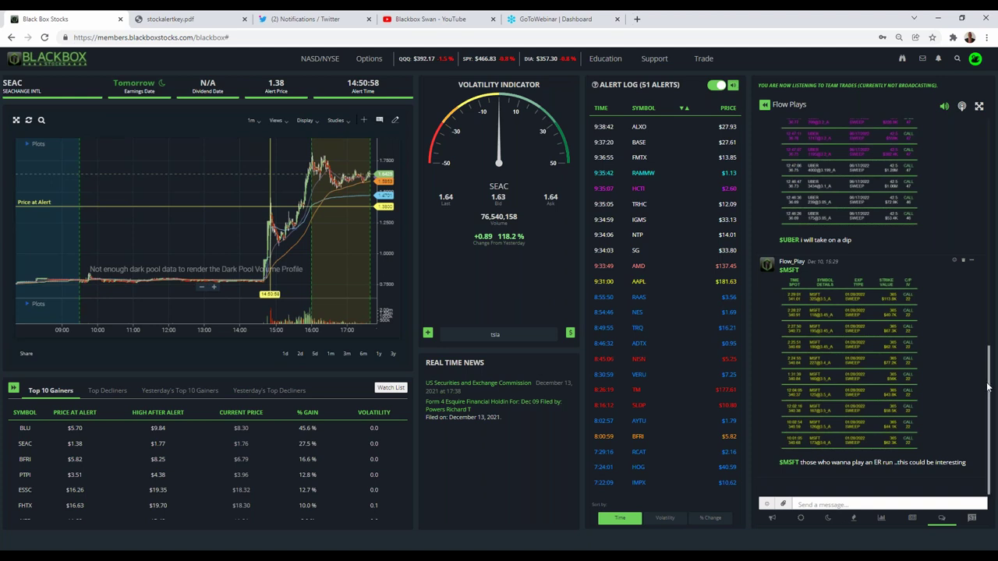
scroll(990, 388, "up", 2)
scroll(990, 405, "down", 2)
left_click(859, 503)
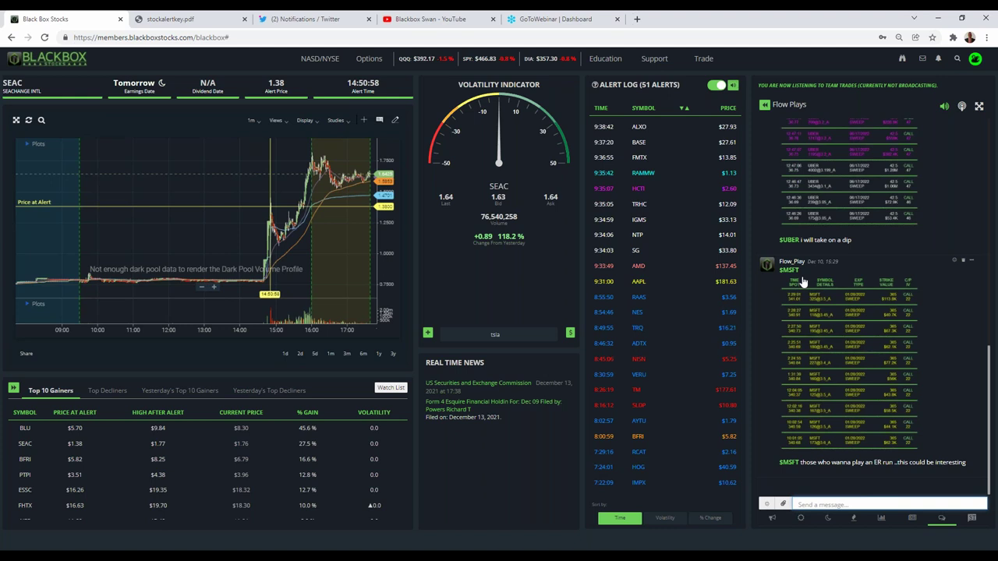
scroll(868, 421, "up", 10)
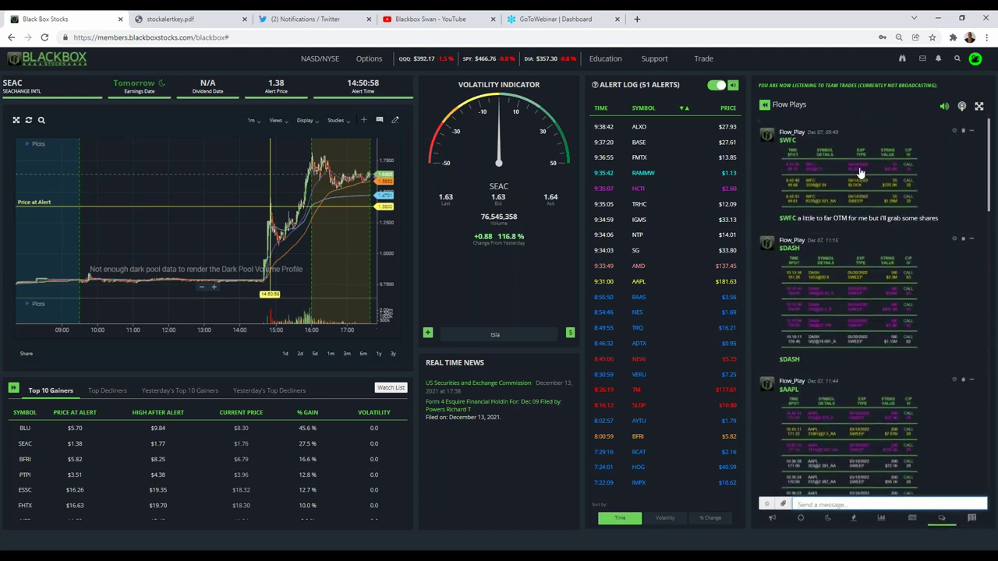
scroll(853, 187, "down", 10)
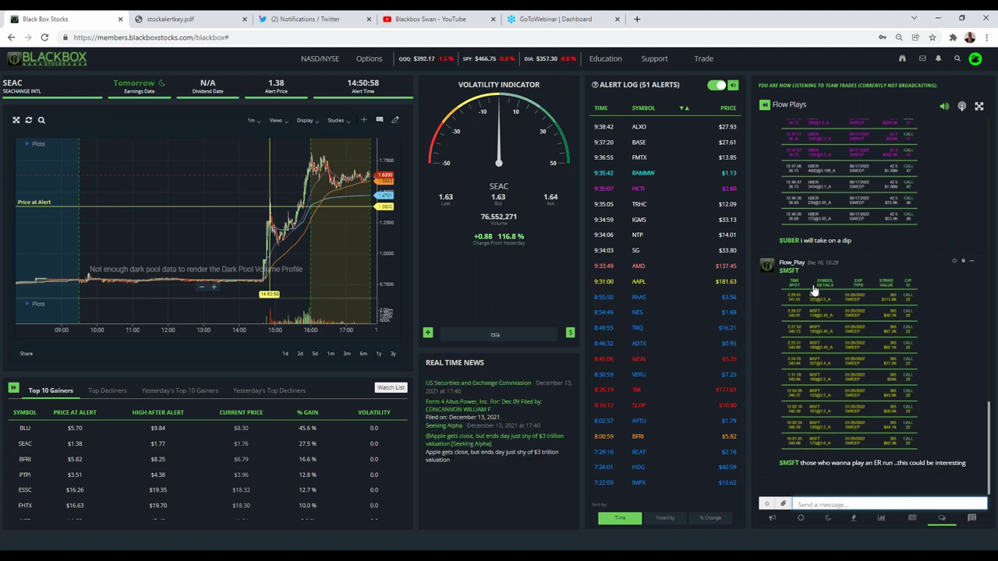
left_click(765, 107)
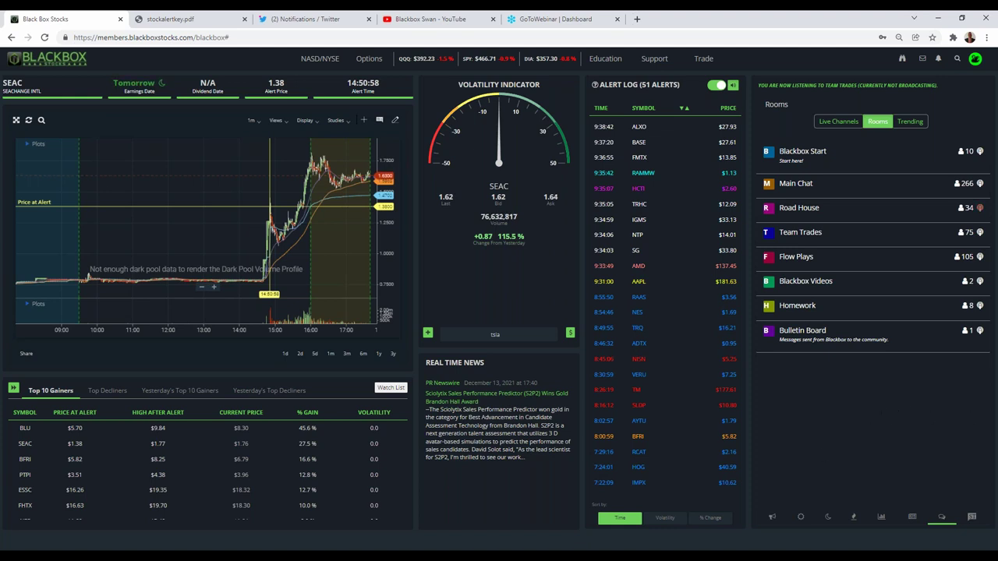
Step: Revisit the Main Chat room to look over its most recent messages, and go back to the room list
left_click(791, 184)
scroll(845, 435, "up", 10)
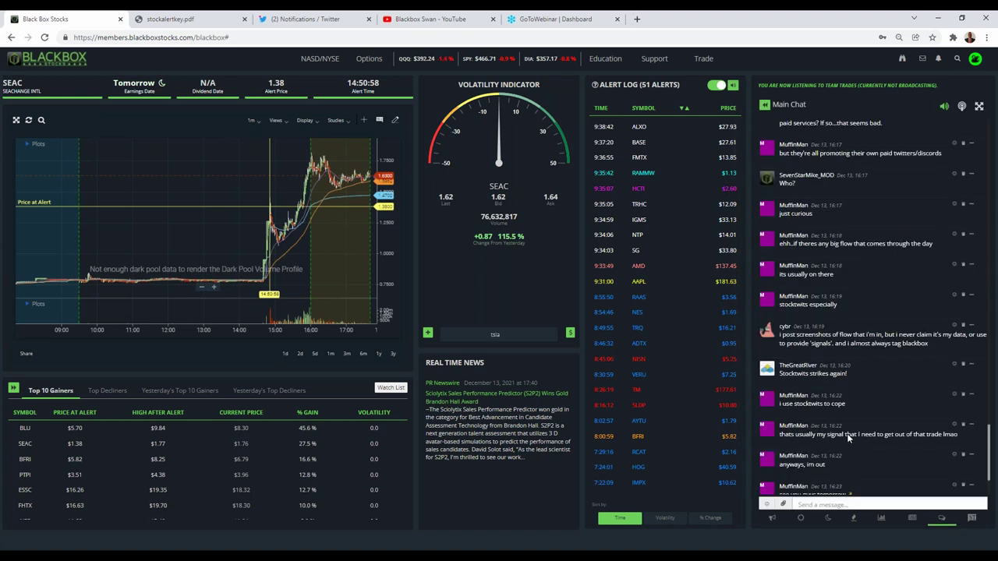
scroll(840, 386, "down", 10)
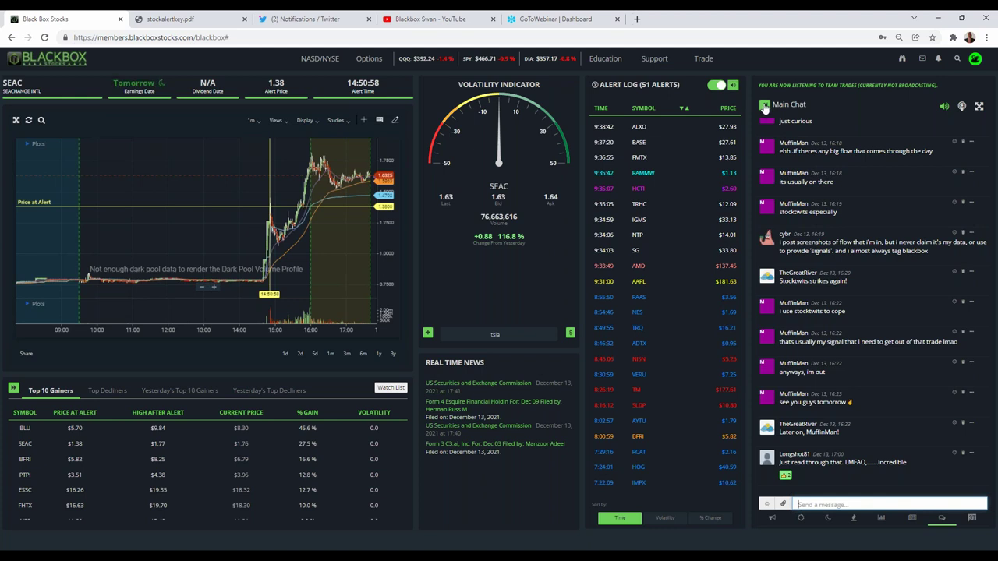
left_click(765, 106)
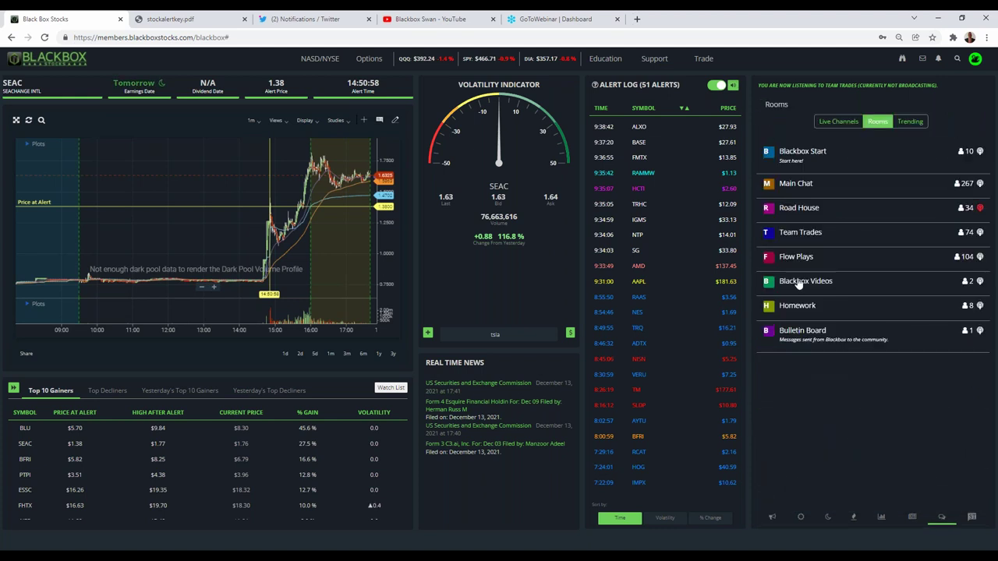
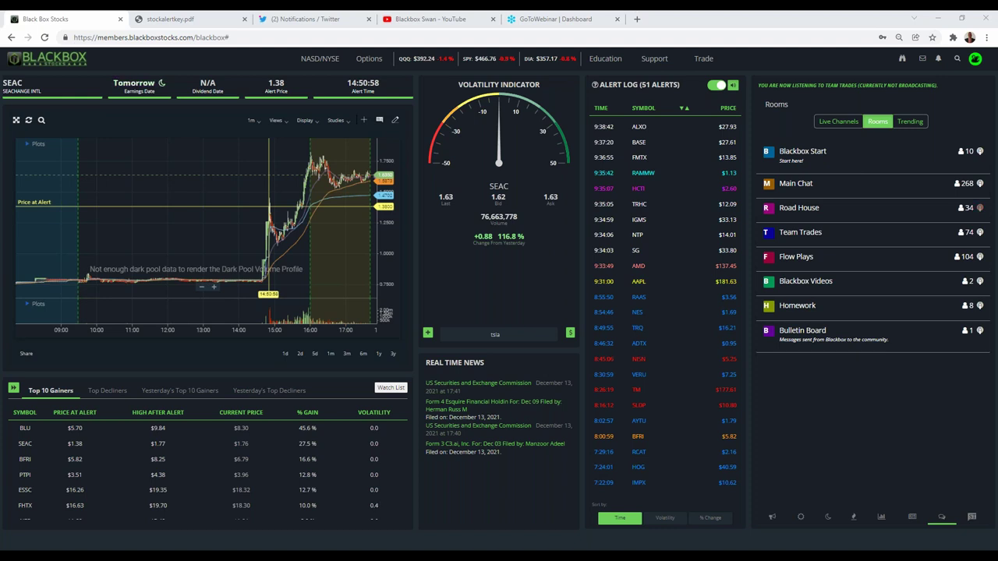
Step: View the Premarket Scan and Postmarket Scan, finishing on the Premarket Scan
left_click(801, 519)
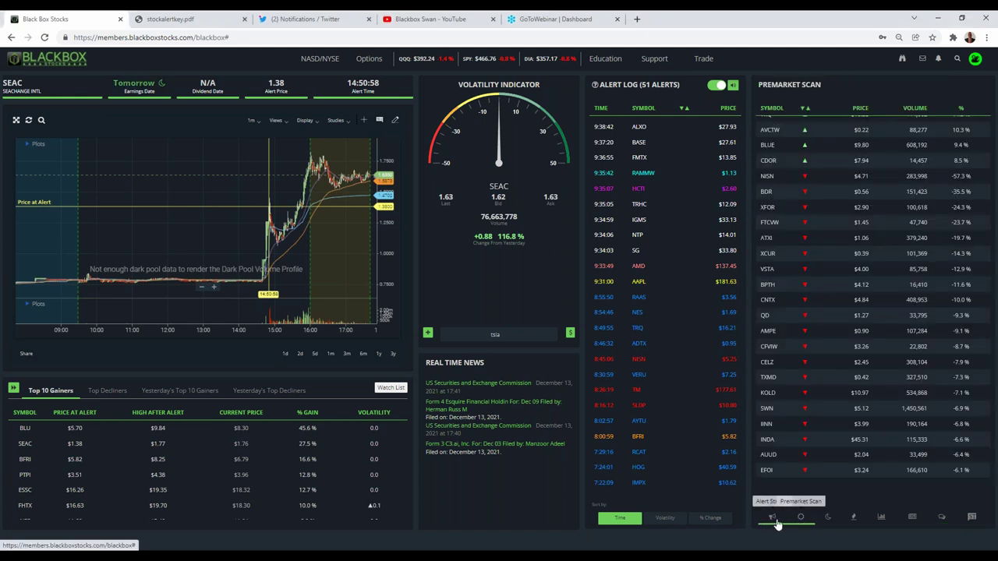
left_click(772, 519)
left_click(827, 520)
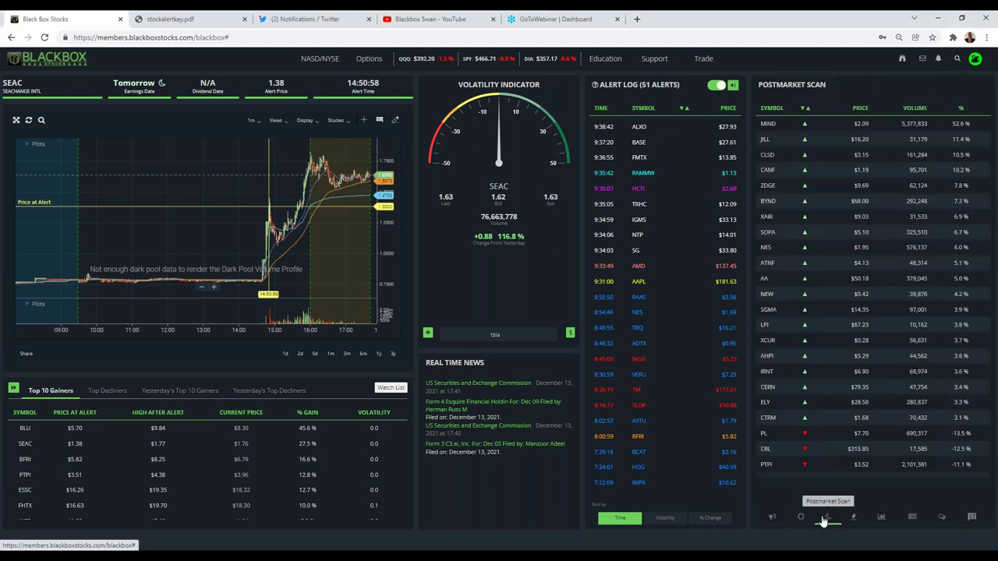
left_click(798, 519)
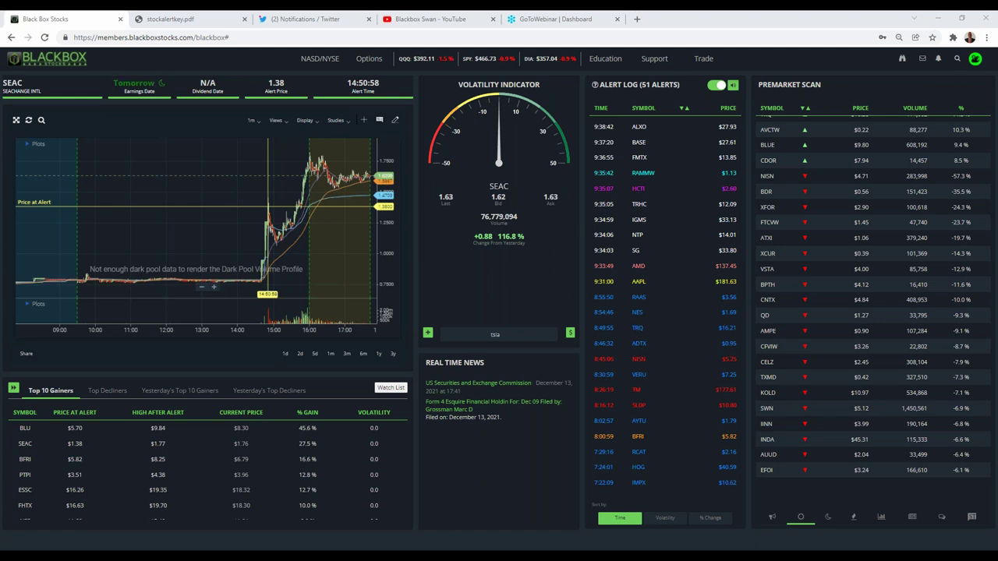
Step: Reopen the Flow Plays chat room, examine the December 7 $AAPL flow post and go to the latest $MSFT post
left_click(940, 516)
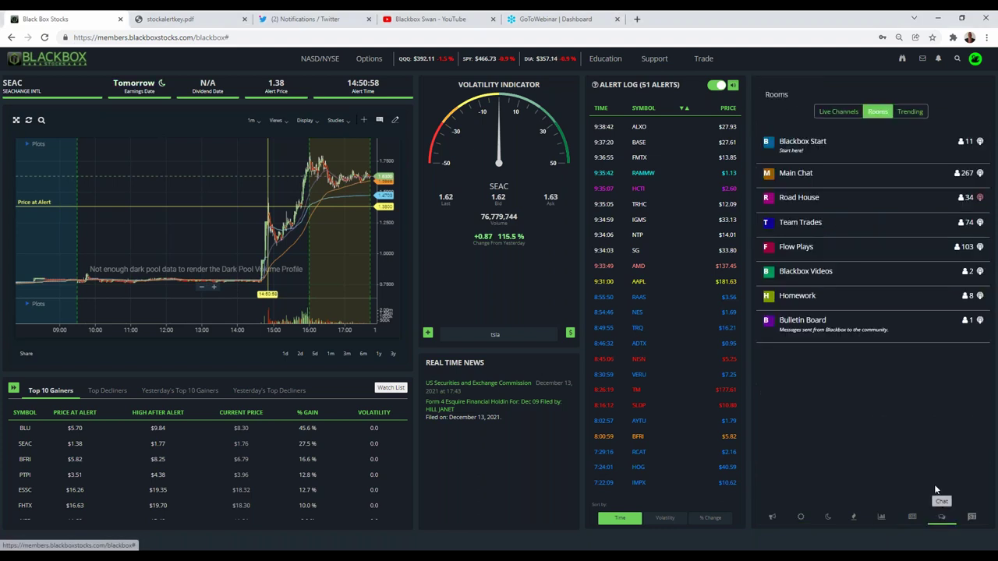
left_click(799, 248)
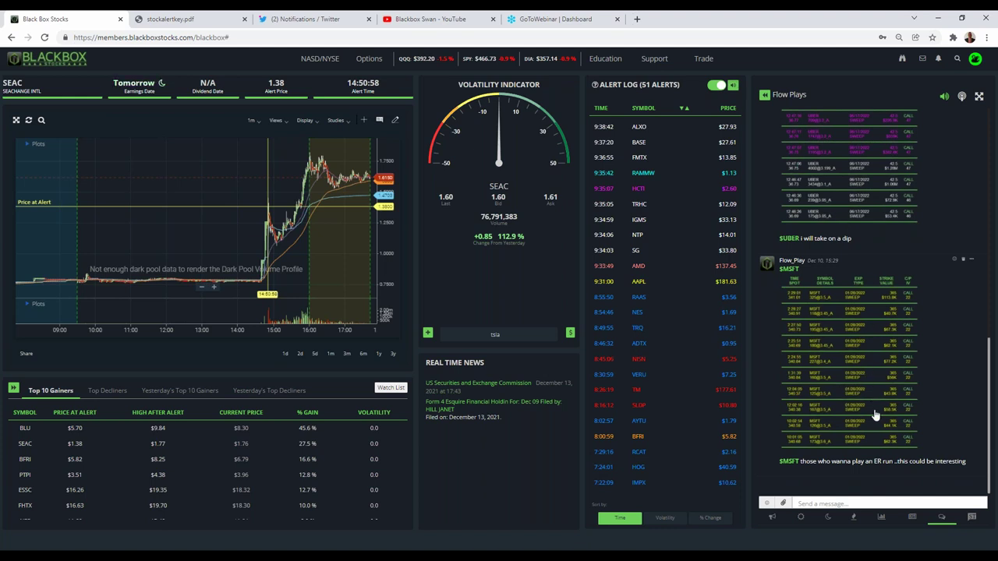
scroll(869, 425, "up", 5)
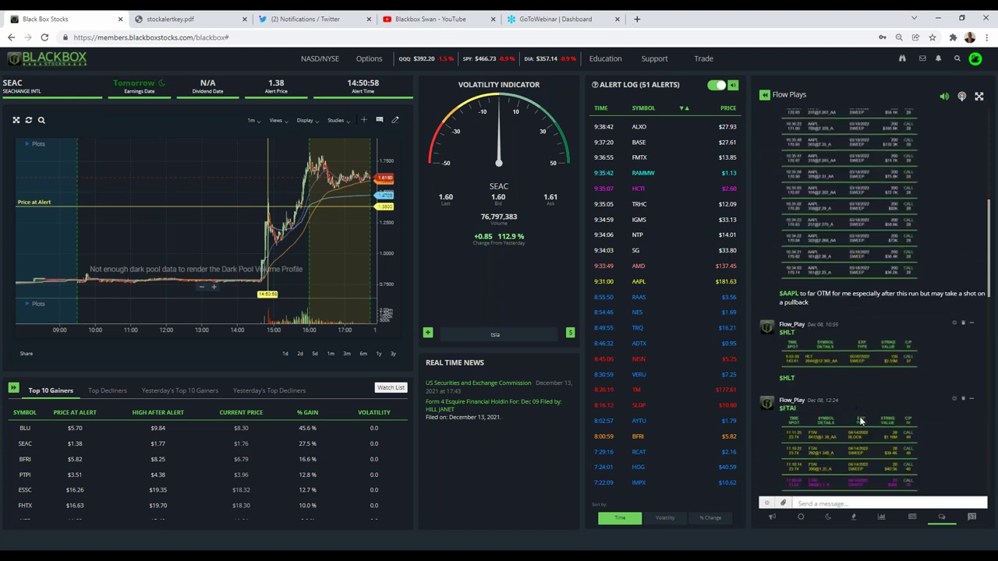
scroll(863, 442, "up", 2)
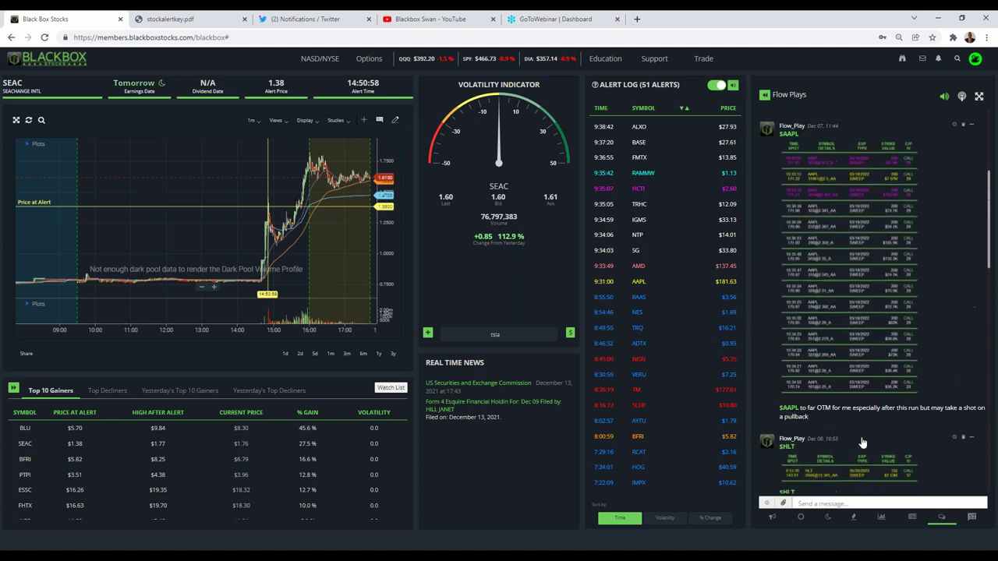
scroll(857, 421, "up", 2)
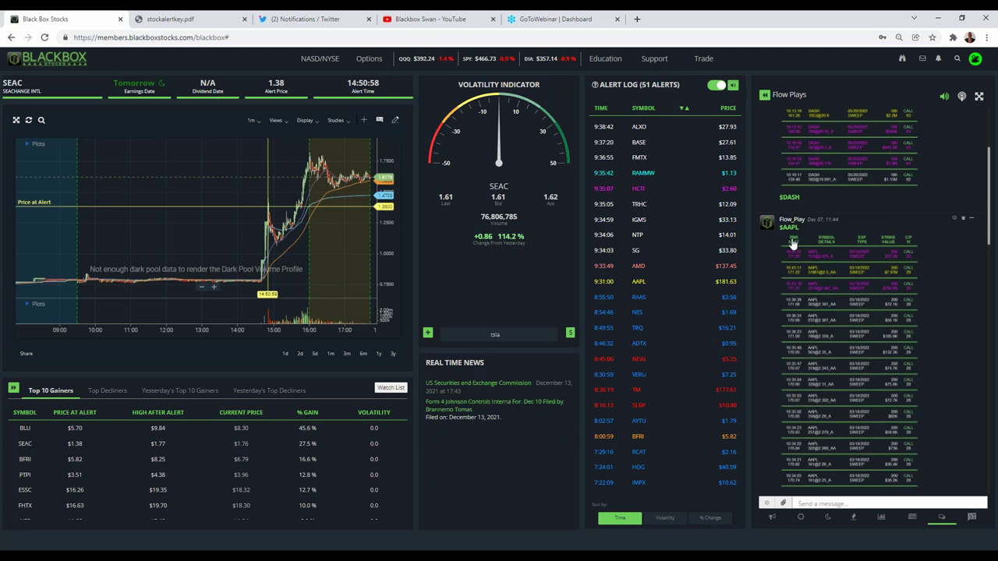
left_click_drag(989, 216, 988, 489)
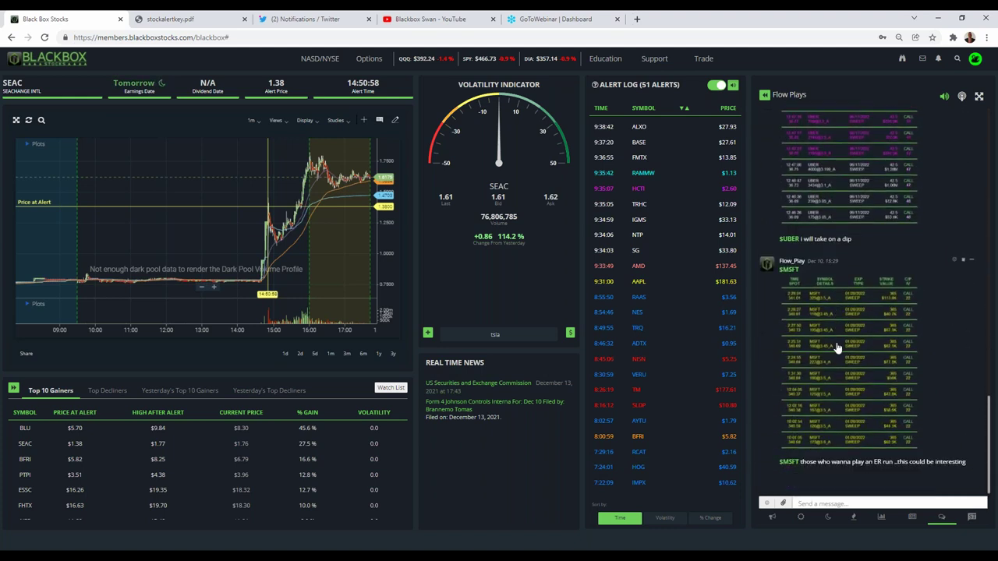
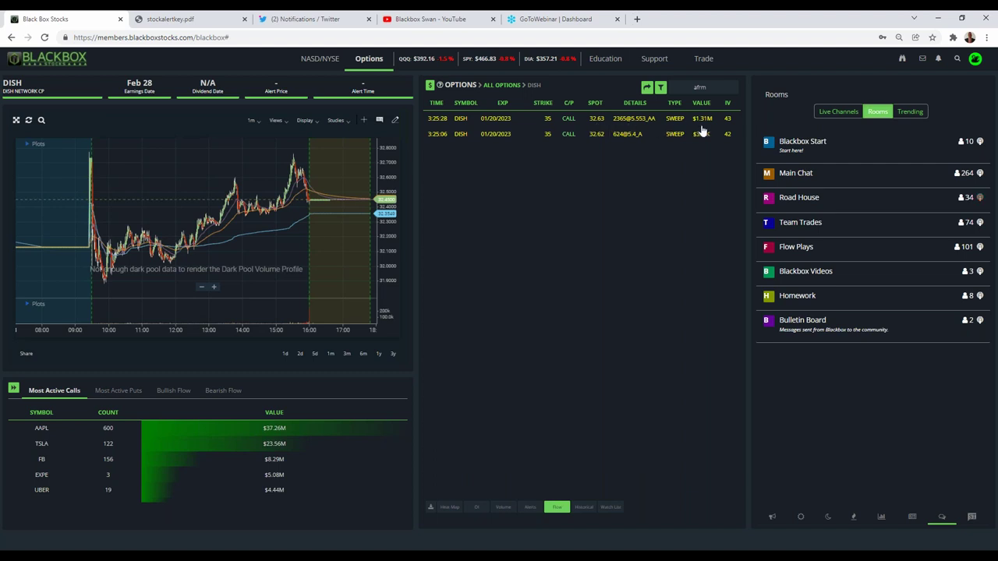
Step: Clear the DISH filter to list all options, and open the Flow Plays room at its December 7 $WFC post
left_click(501, 84)
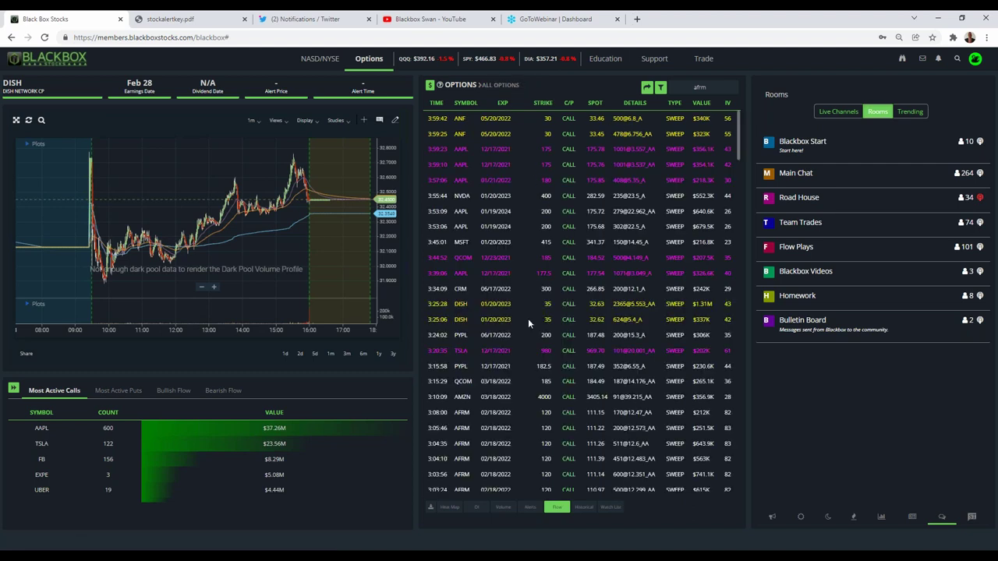
left_click(768, 248)
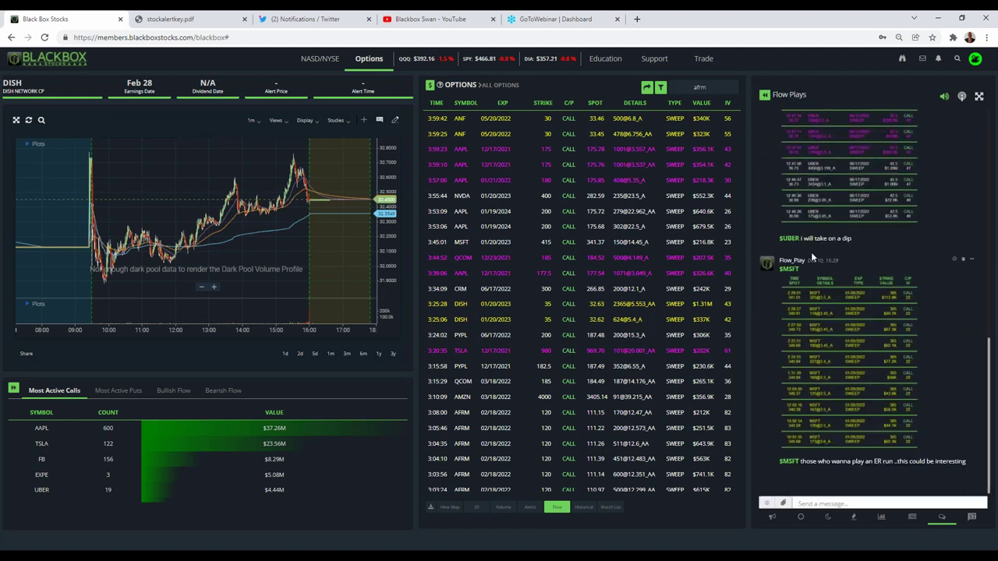
scroll(842, 277, "up", 5)
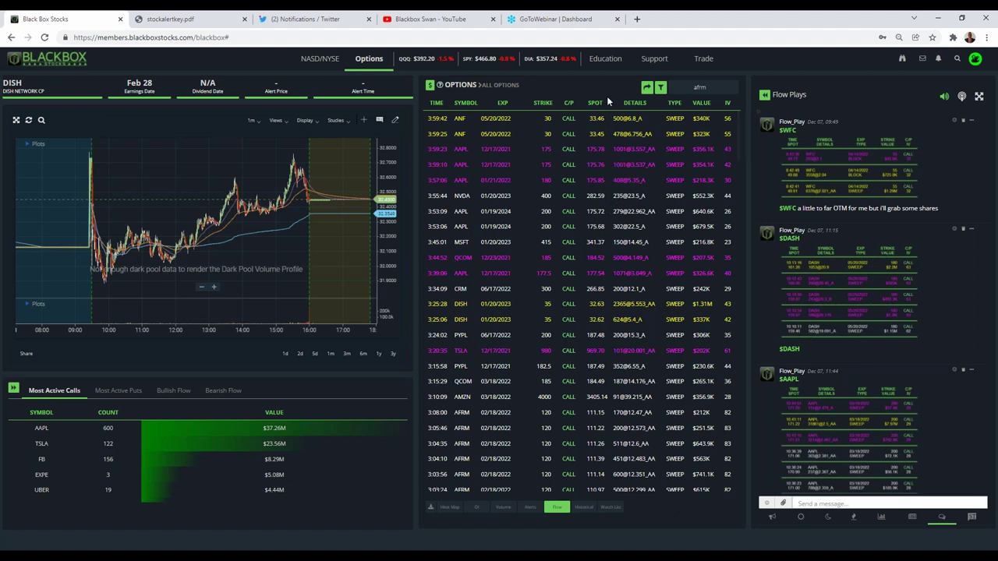
Step: Open the education class calendar, look over the December 2021 sessions and close it
mouse_move(608, 66)
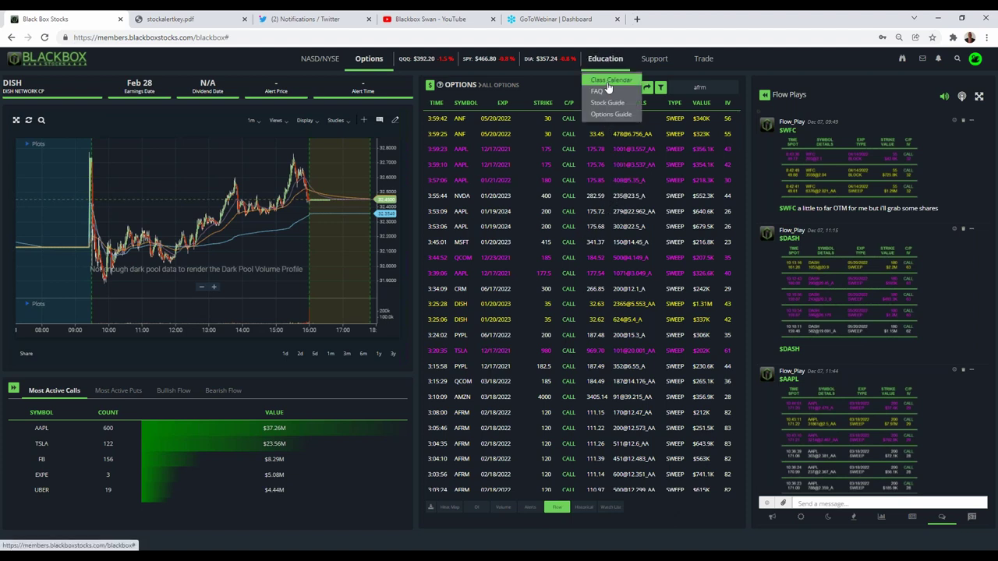
left_click(608, 80)
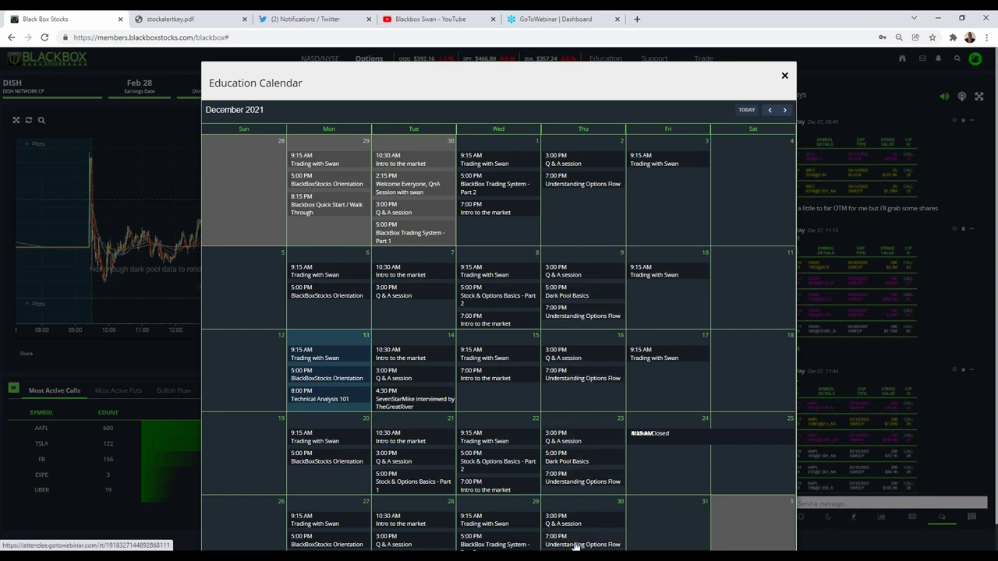
left_click(784, 77)
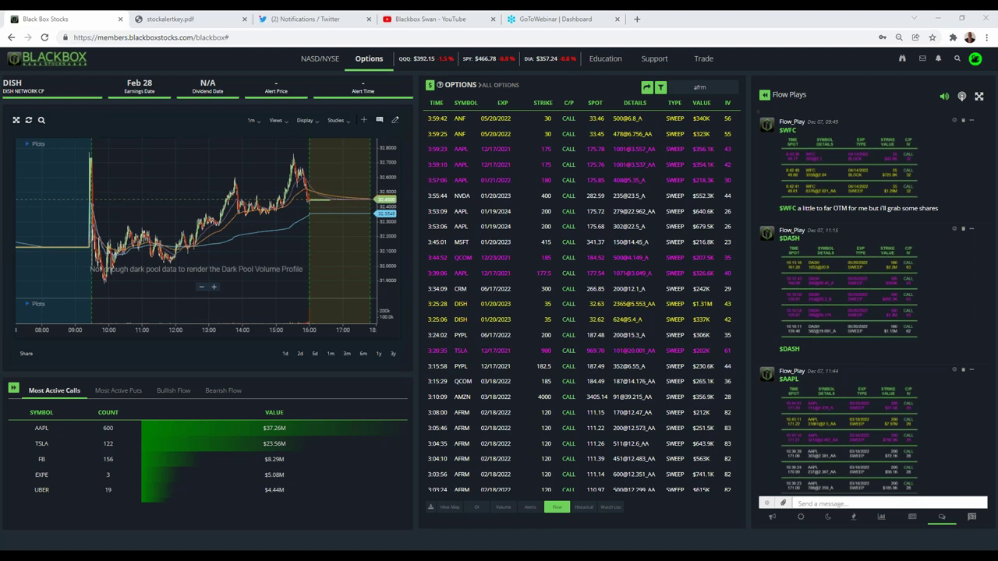
Step: Switch to the NASD/NYSE view and review the alert log from the morning alerts up to the latest ones
mouse_move(315, 61)
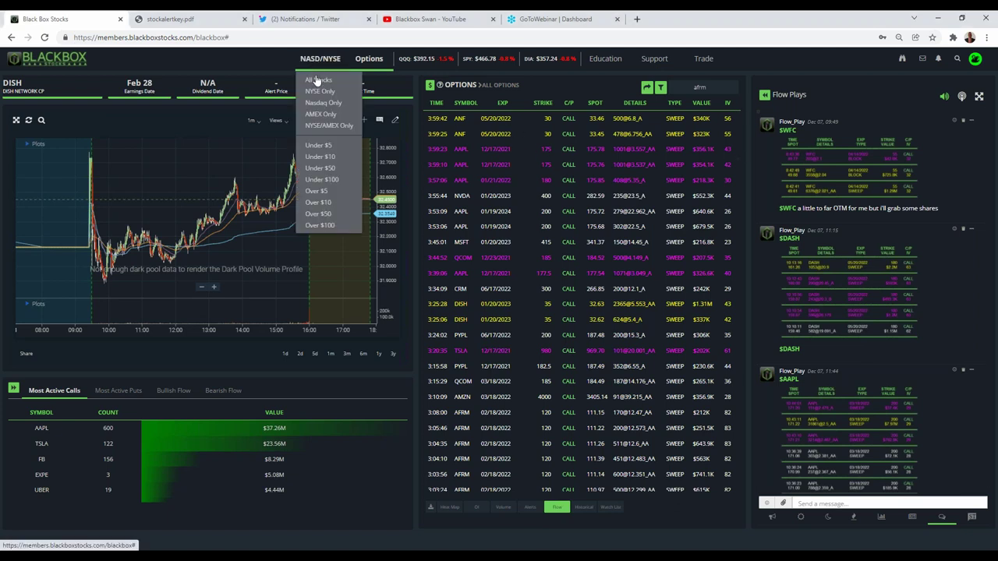
left_click(320, 93)
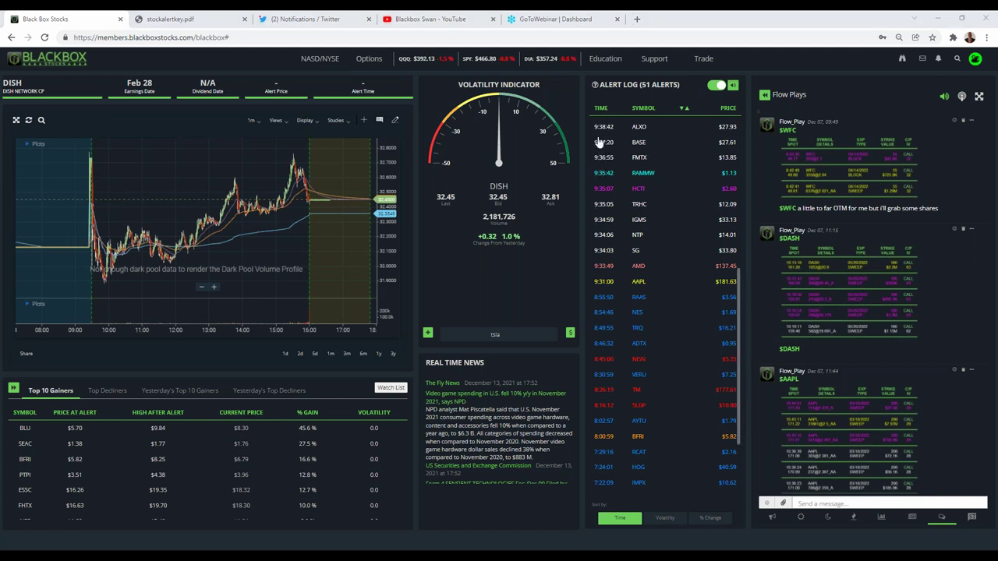
scroll(603, 382, "up", 3)
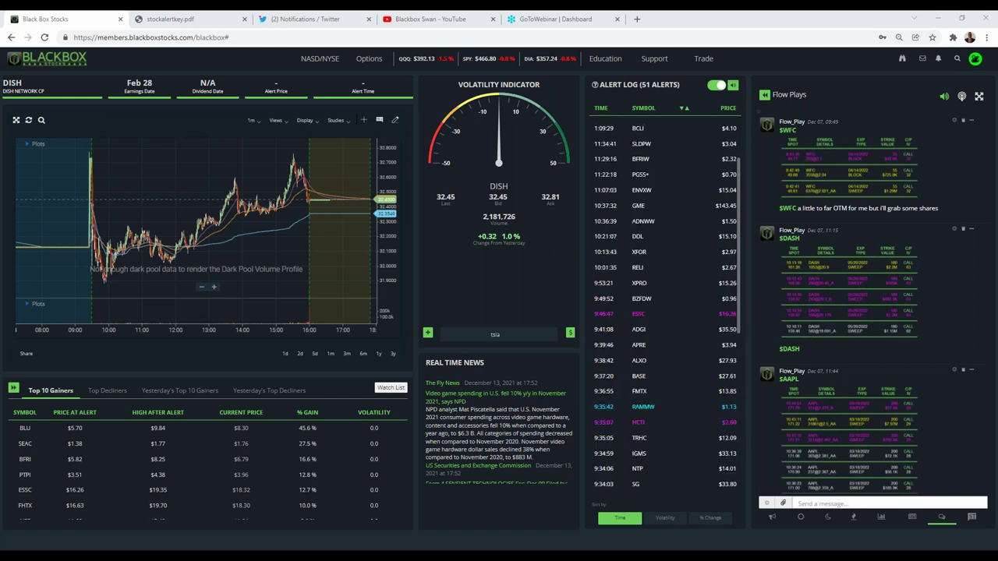
scroll(607, 273, "up", 2)
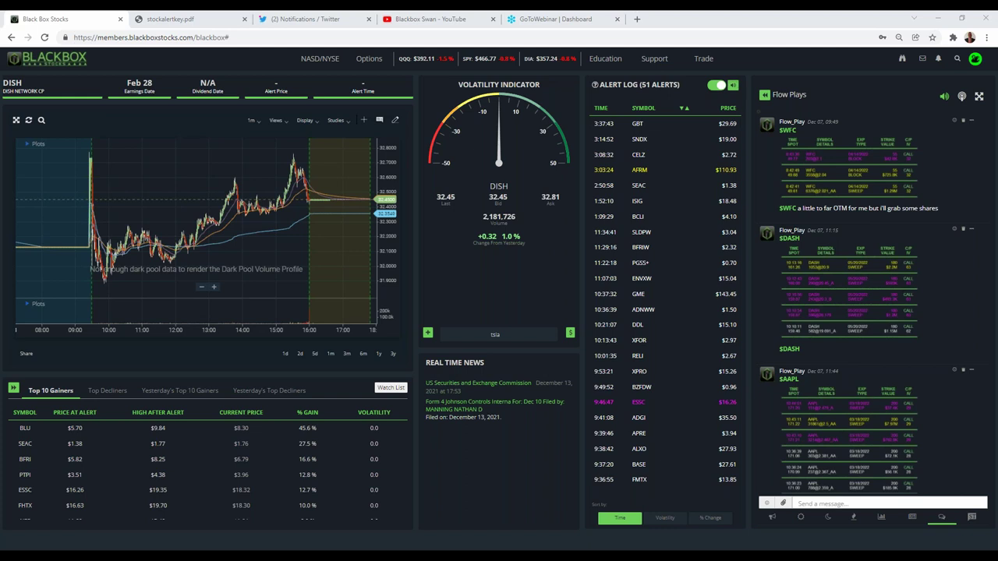
Step: Return to the options flow and filter it by TSLA, going back to all options after each look
left_click(369, 58)
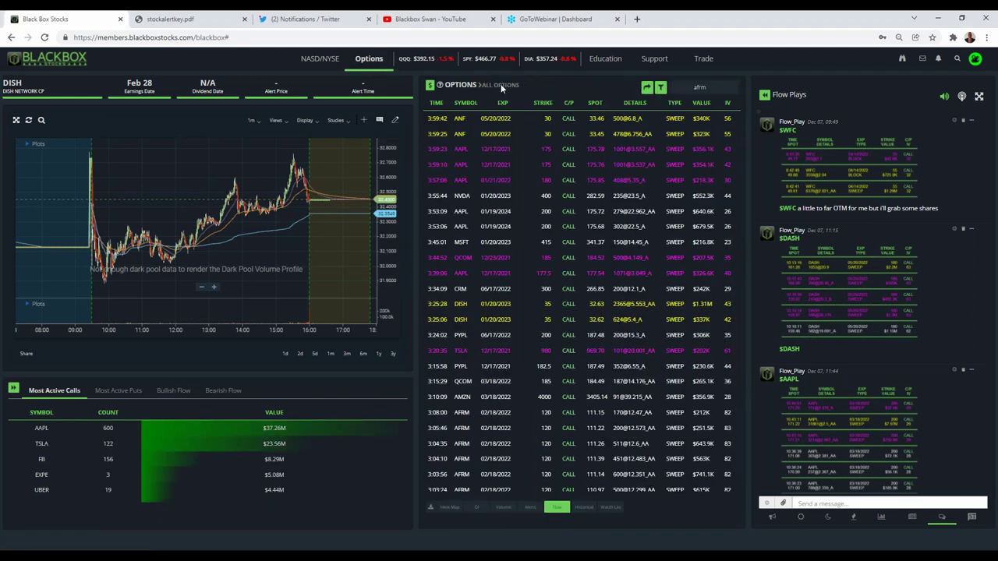
left_click(710, 86)
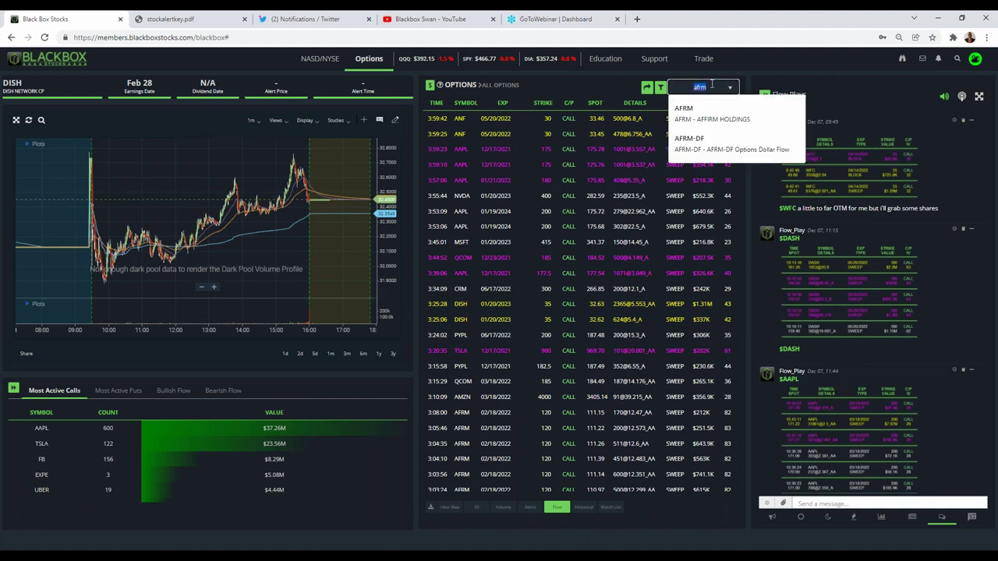
type("tsla")
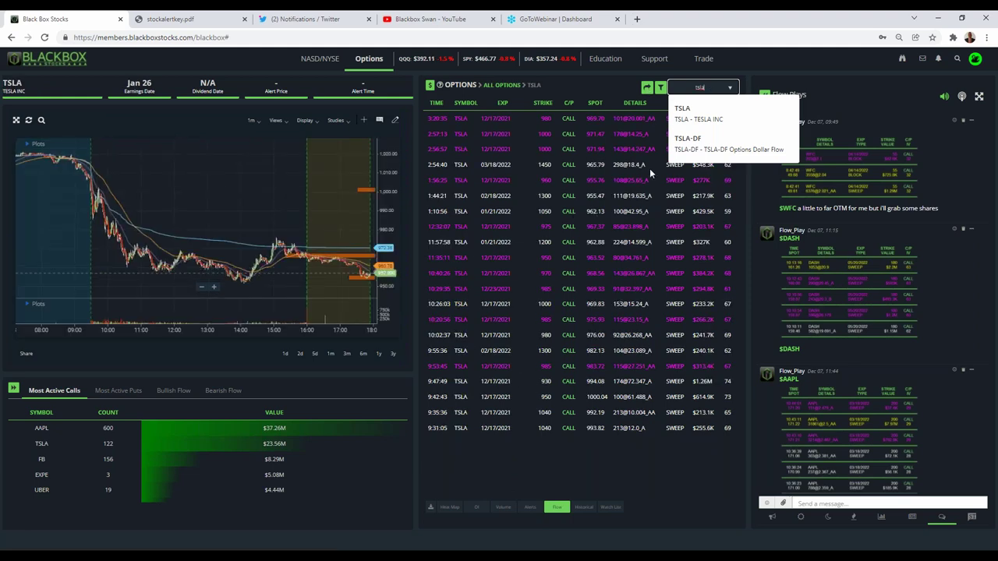
left_click(502, 85)
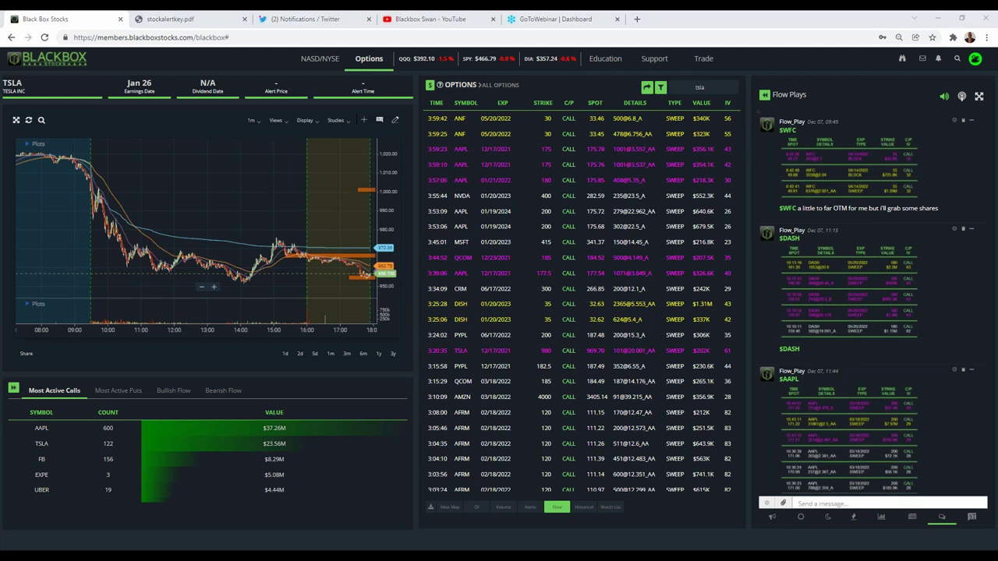
left_click(711, 89)
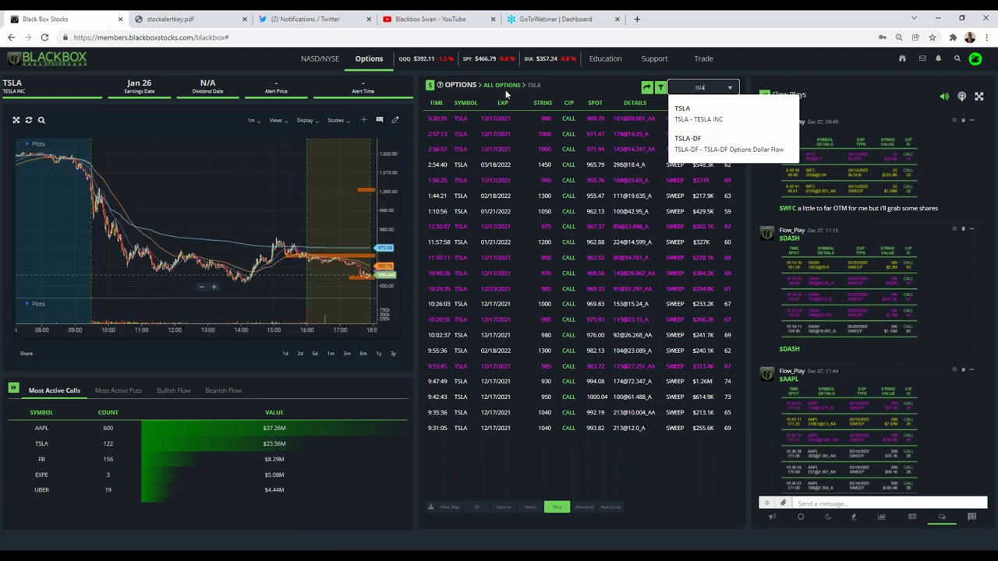
key("Return")
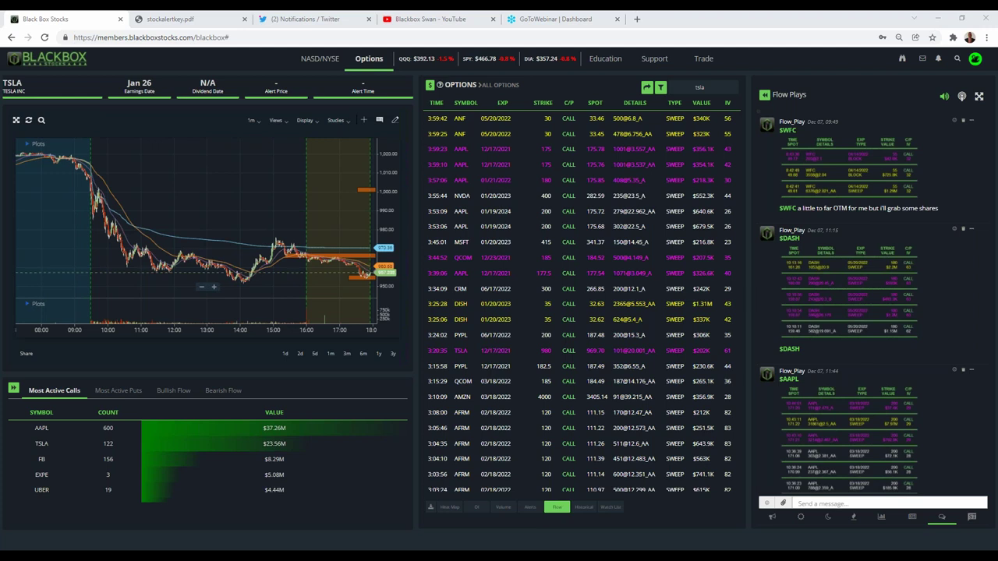
Step: Enlarge the TSLA chart to examine its price action and dark pool levels, and restore the chart to its normal size
left_click(16, 120)
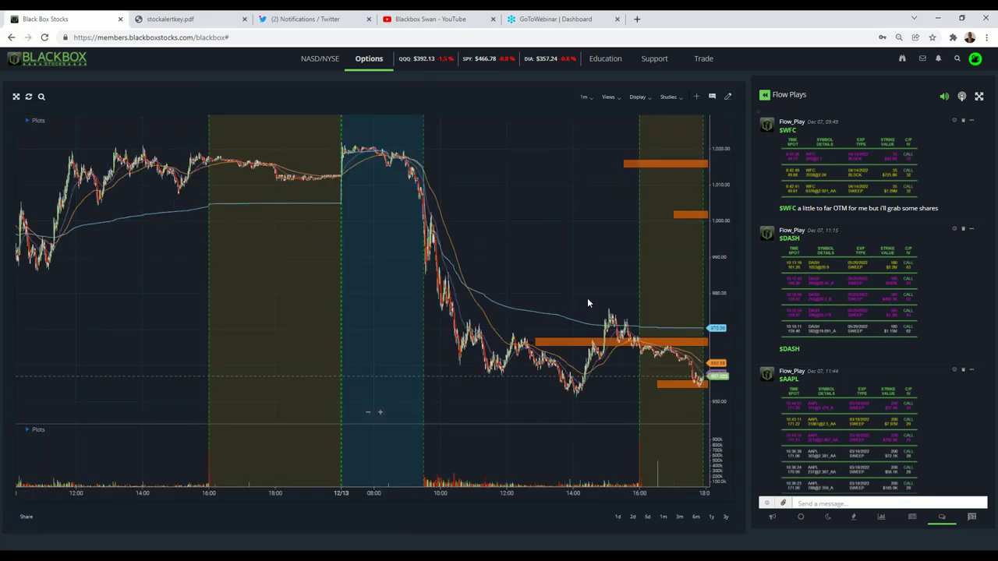
scroll(587, 299, "up", 4)
scroll(378, 252, "down", 4)
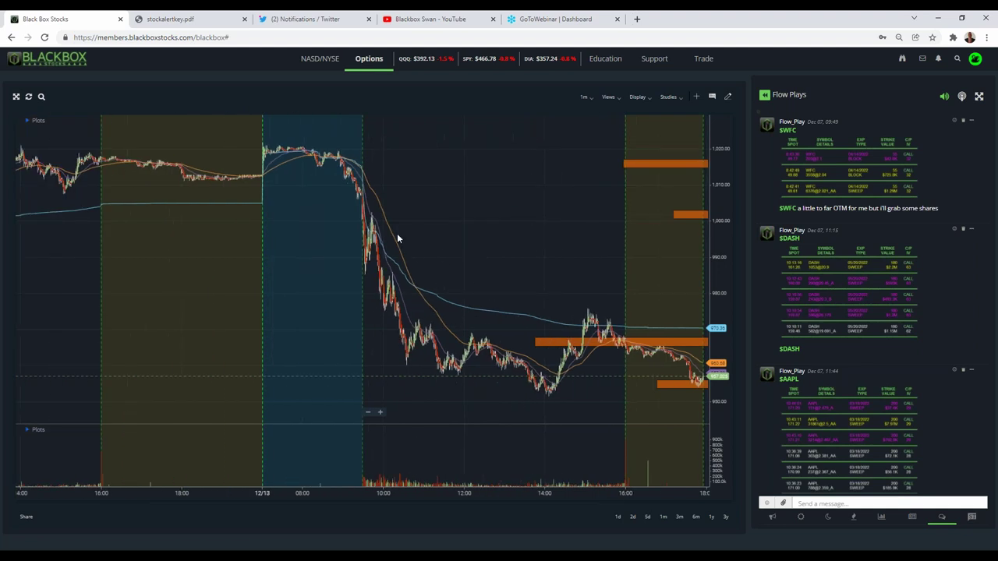
left_click(16, 98)
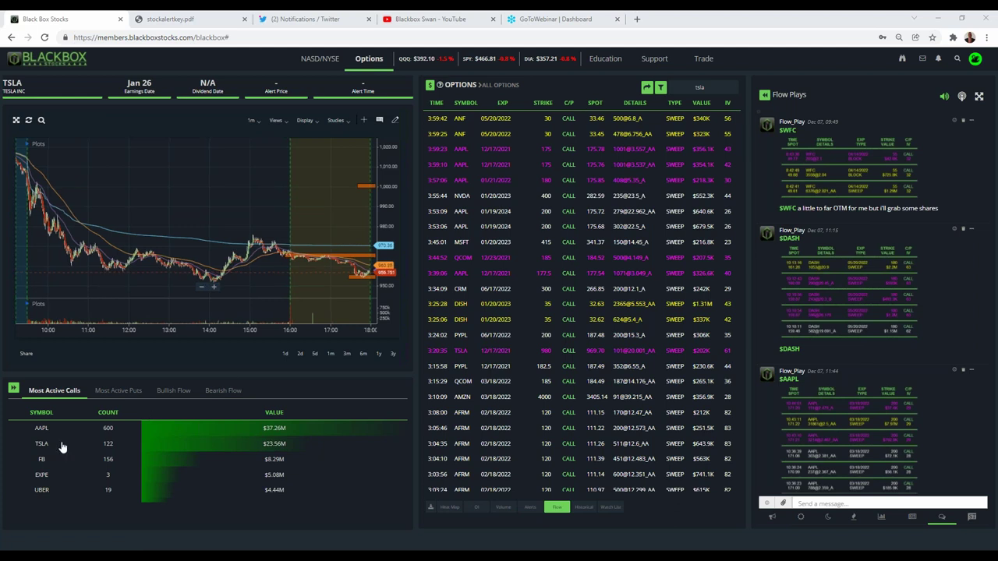
Step: Show the NASD/NYSE view briefly, return to options and compare the Most Active Calls and Most Active Puts lists
left_click(320, 58)
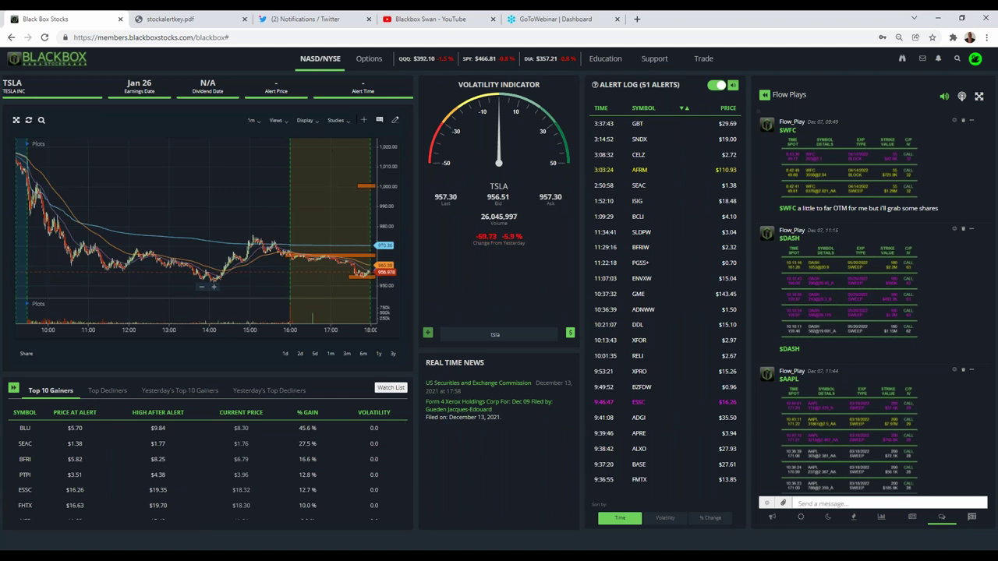
left_click(369, 59)
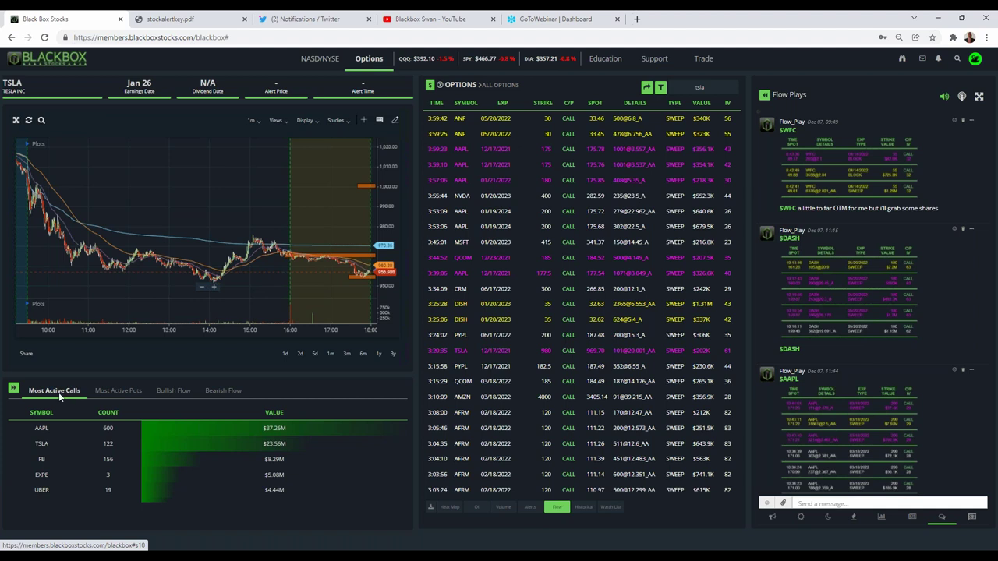
left_click(123, 391)
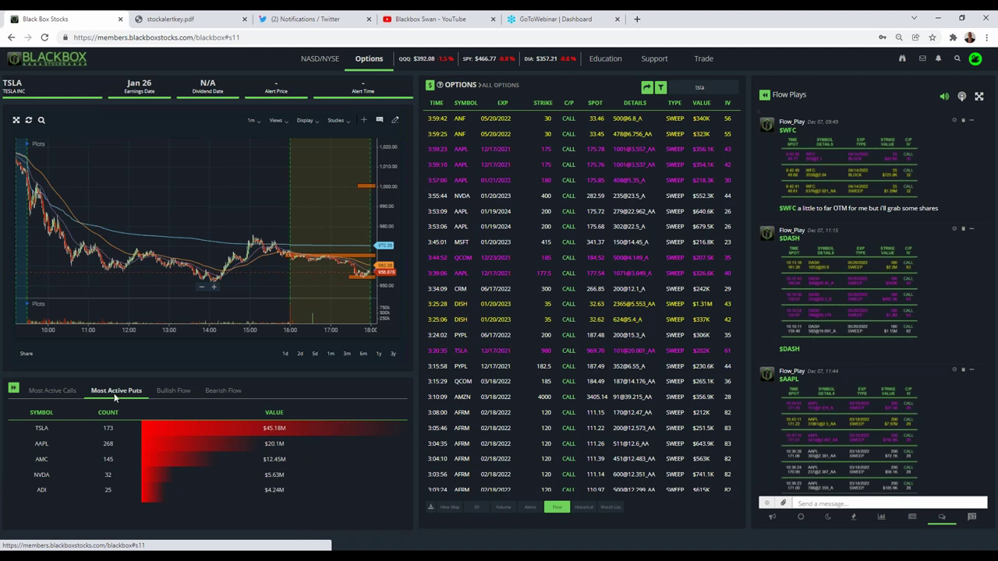
left_click(56, 393)
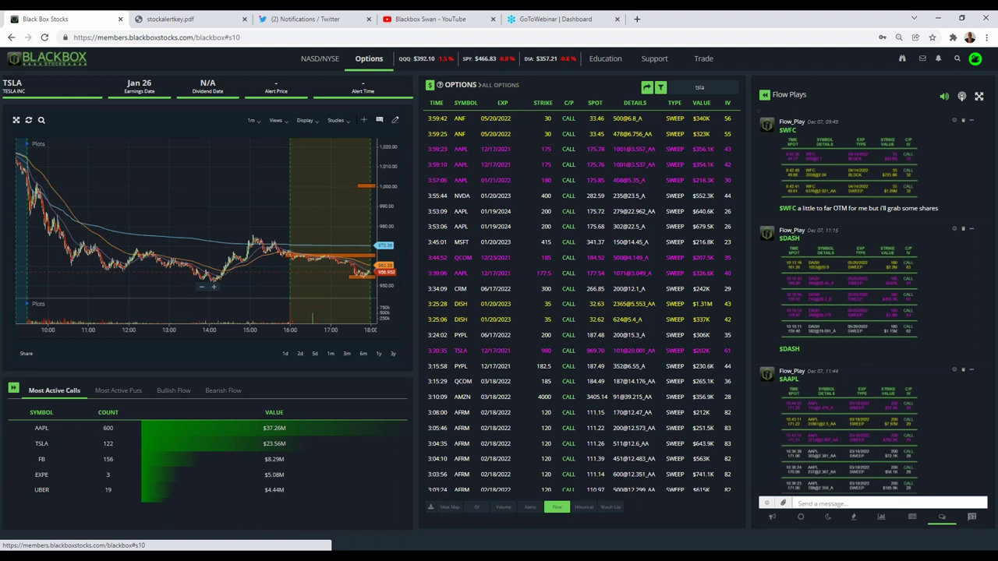
left_click(109, 393)
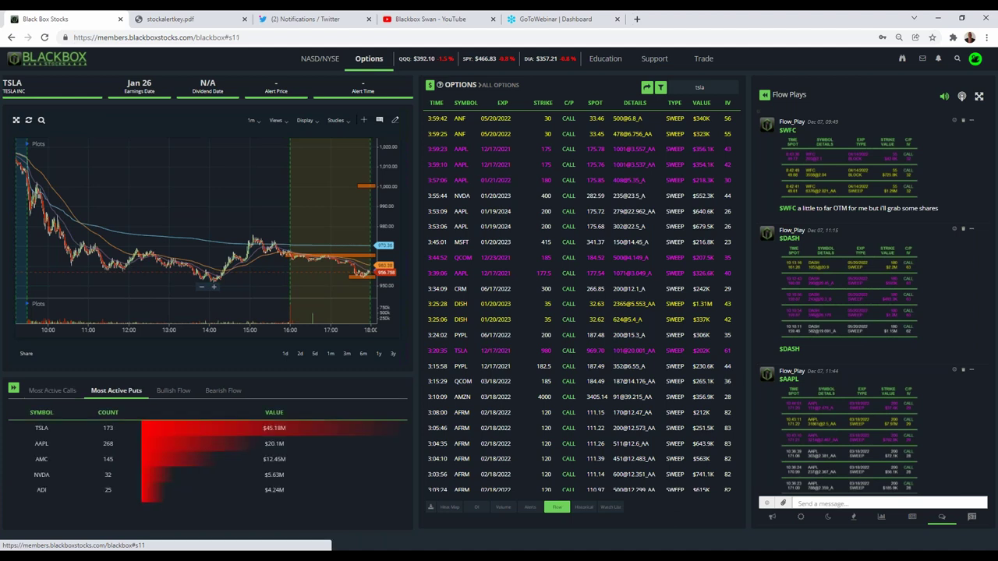
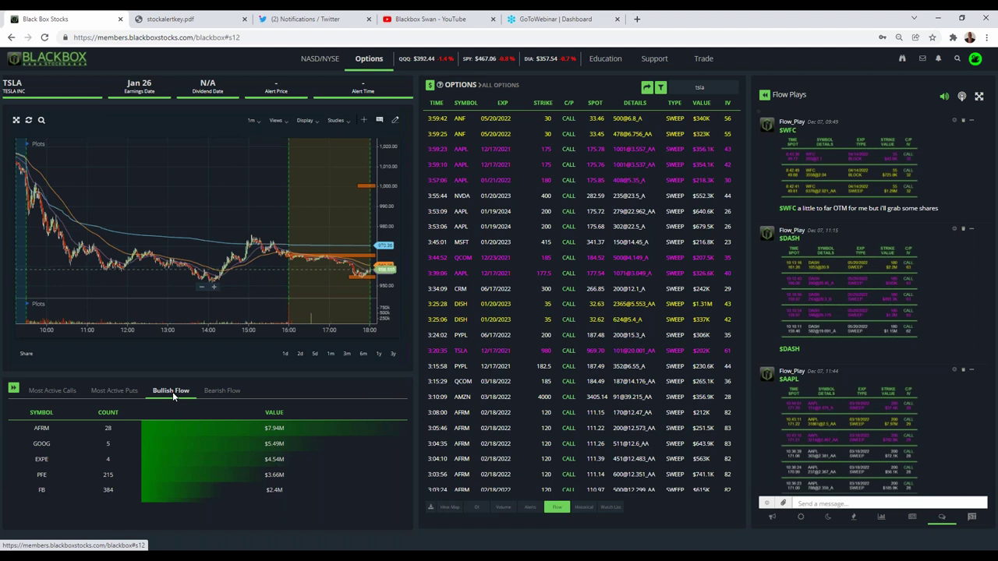
Step: Compare the Bearish Flow and Bullish Flow lists, finishing on Bullish Flow
left_click(221, 391)
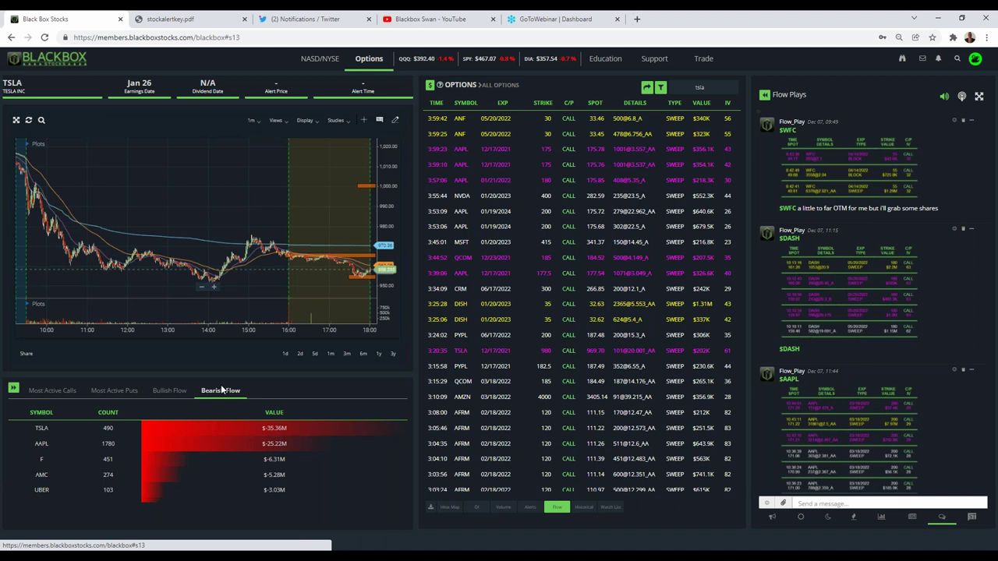
left_click(173, 393)
left_click(223, 393)
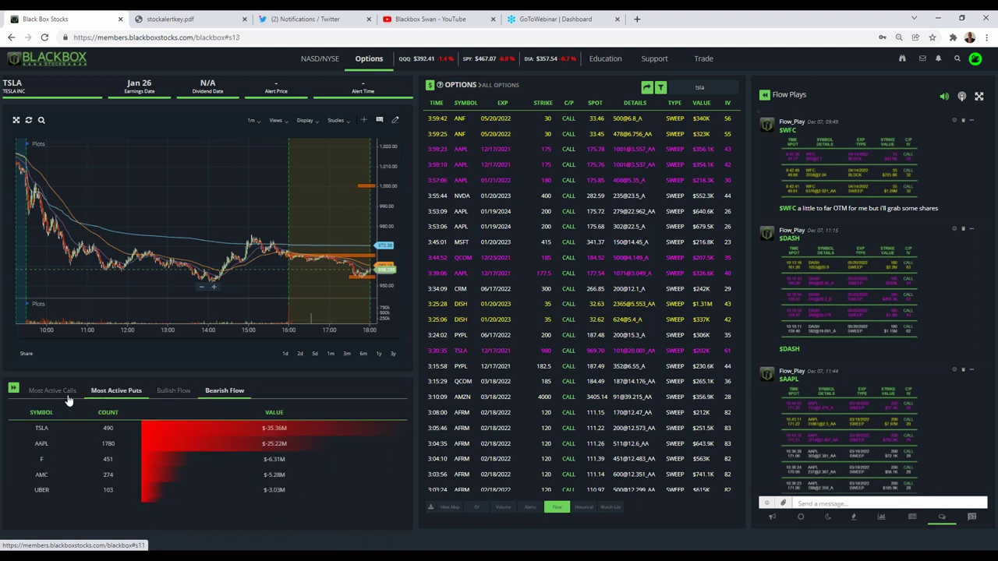
left_click(170, 393)
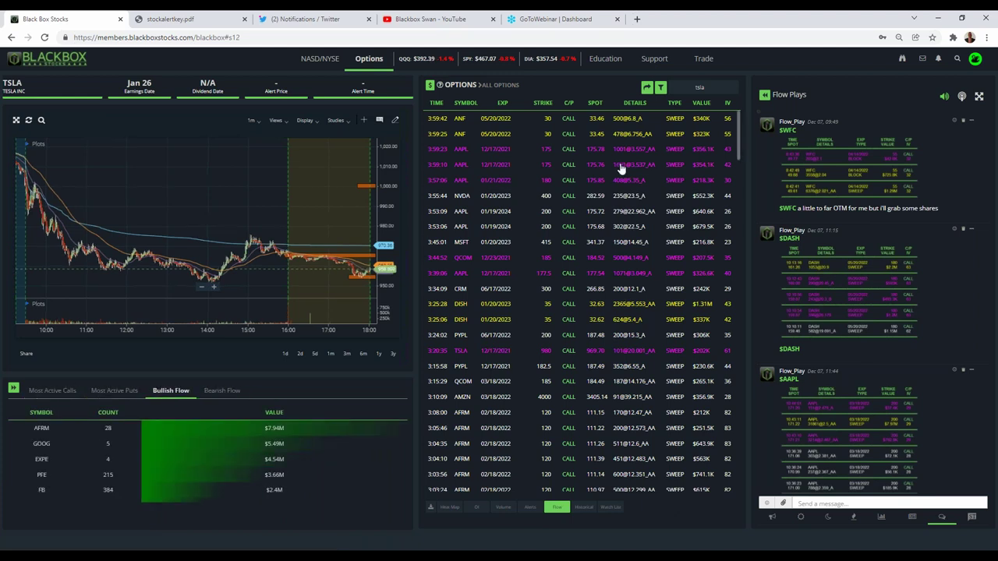
Step: Include puts in the options flow filters and remove the multi-leg, >= $200,000 value and sweep-only selections
left_click(660, 88)
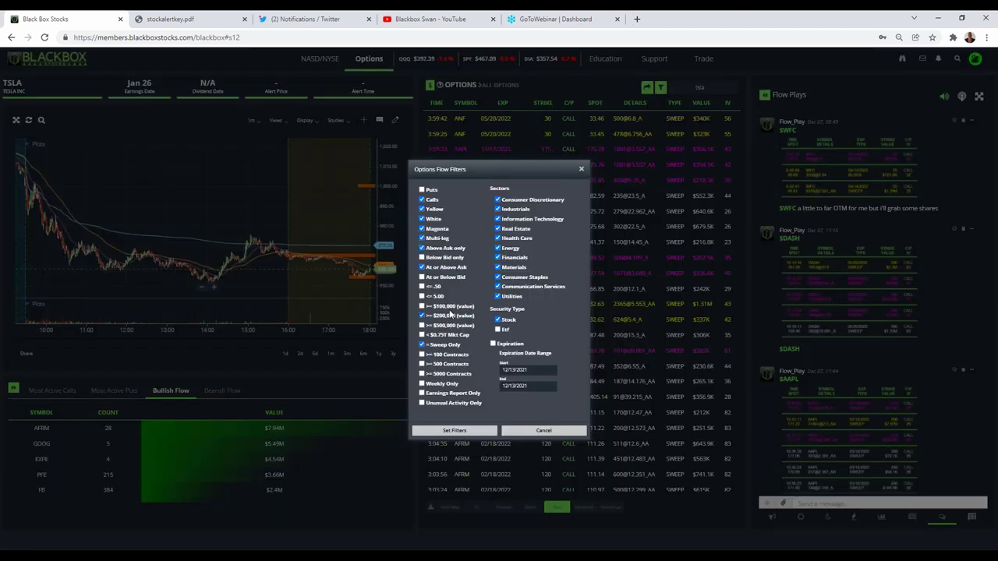
left_click(422, 316)
left_click(422, 345)
left_click(421, 189)
left_click(422, 238)
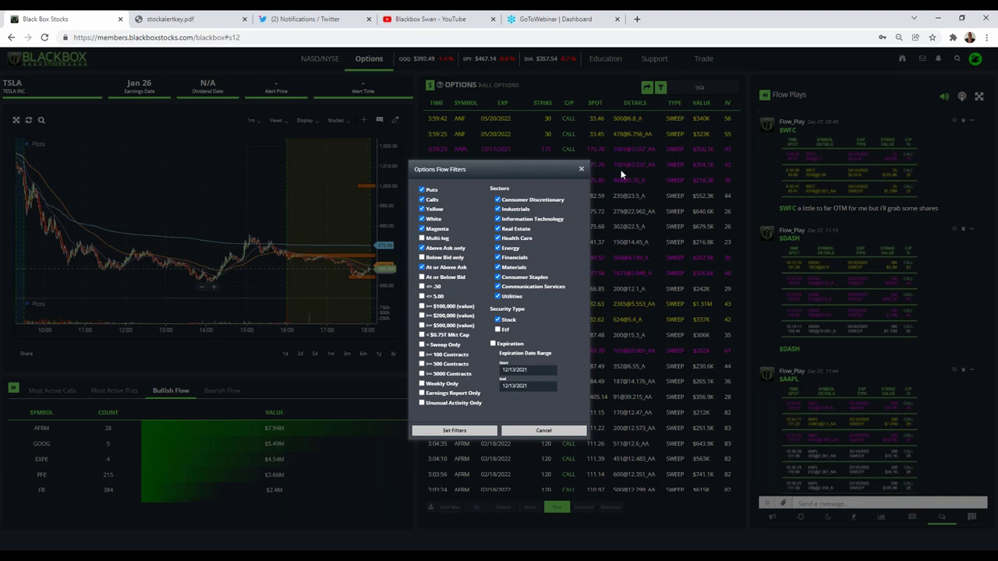
Step: Add ETFs to the options flow filters and apply them, and view the SPY flow before returning to all options
left_click(422, 384)
left_click(422, 384)
left_click(503, 322)
left_click(498, 331)
left_click(478, 432)
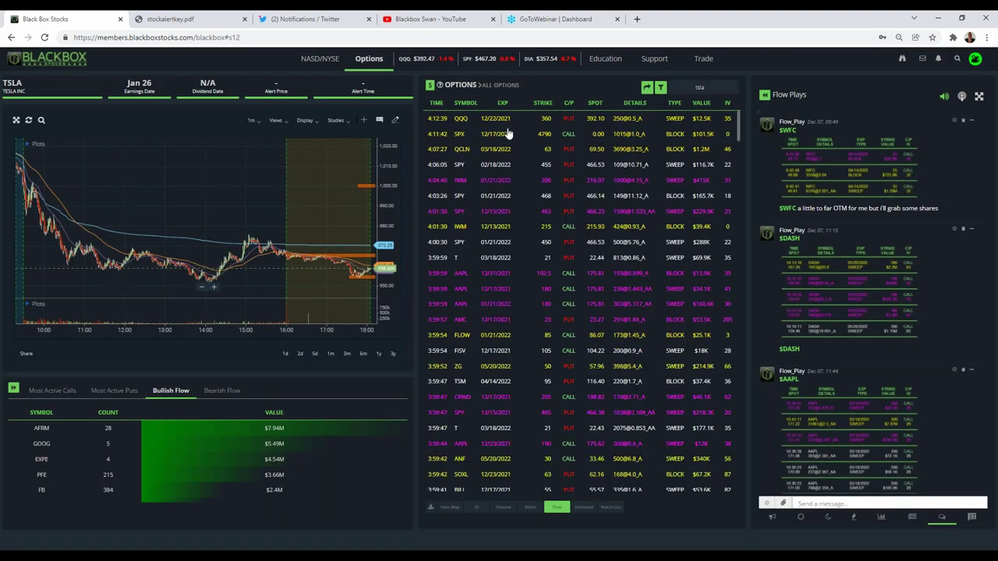
left_click(460, 196)
left_click(483, 85)
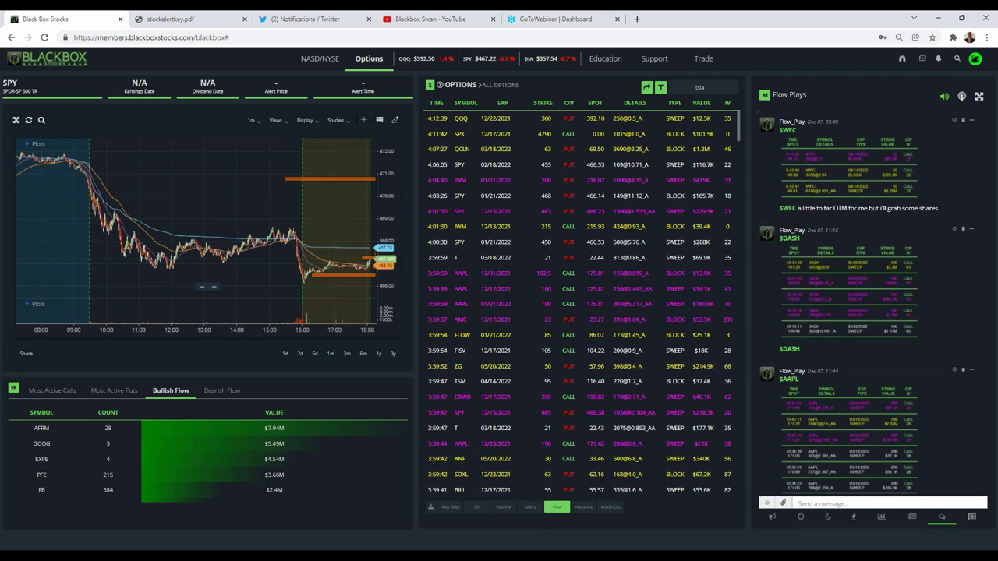
left_click(660, 88)
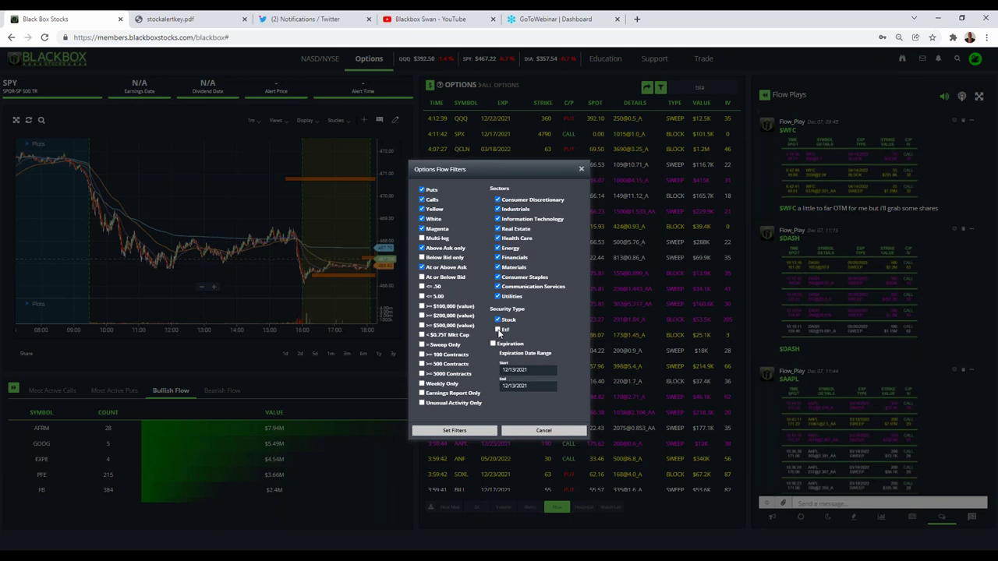
left_click(498, 329)
left_click(423, 190)
left_click(421, 189)
left_click(422, 325)
left_click(498, 329)
left_click(421, 325)
left_click(422, 305)
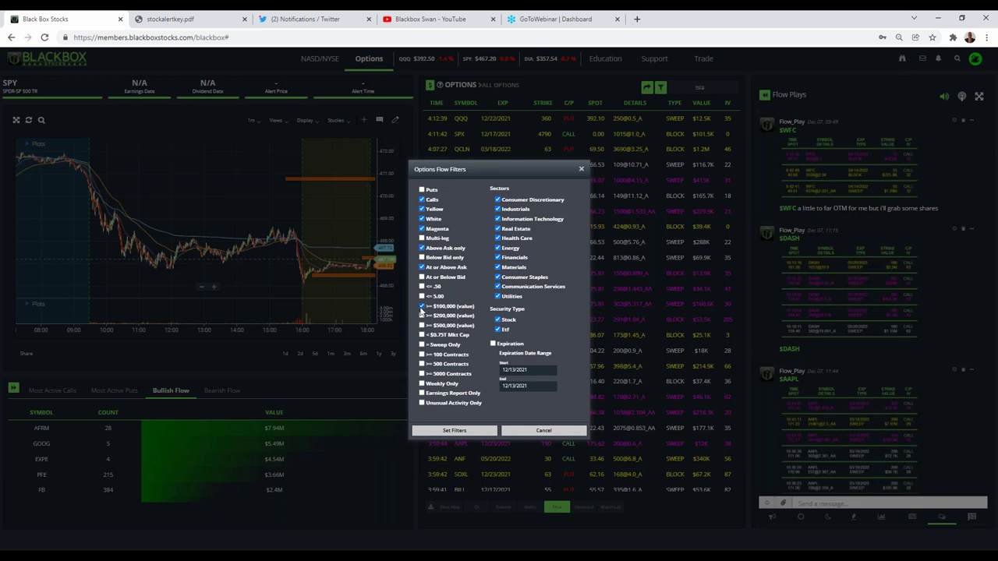
left_click(498, 320)
left_click(580, 170)
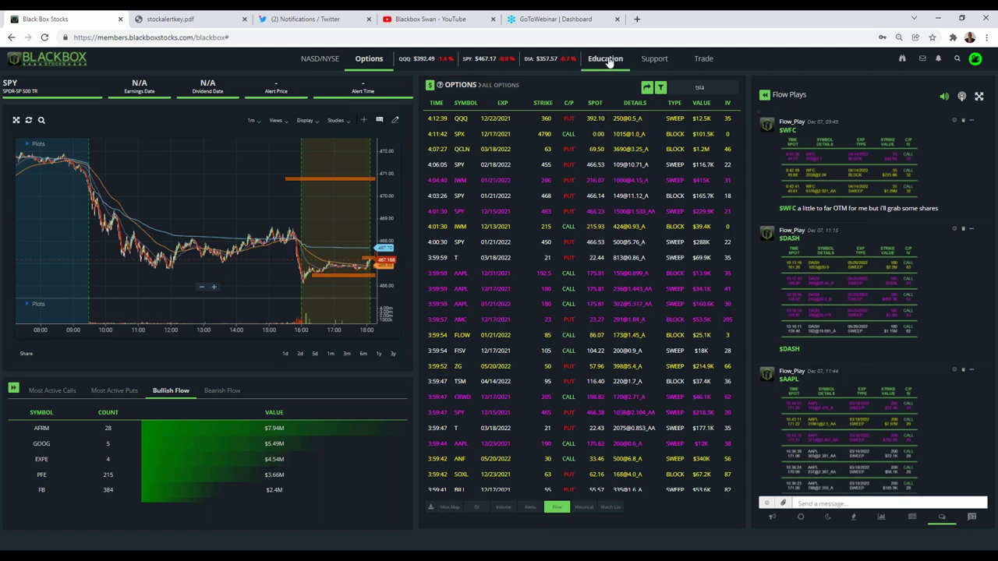
Step: Open the Options Guide from the education resources, then return to the dashboard and show the options alerts list
mouse_move(609, 62)
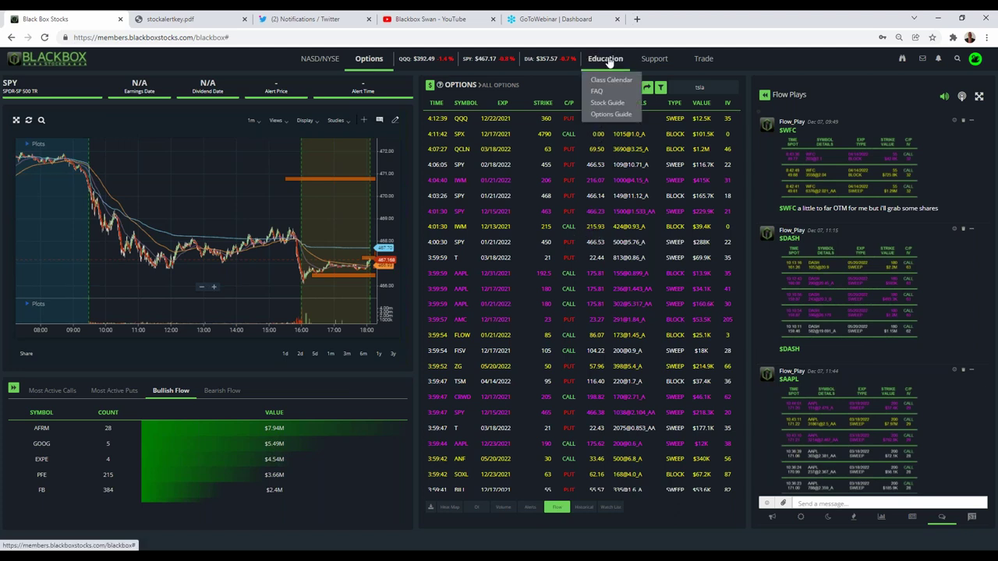
left_click(600, 117)
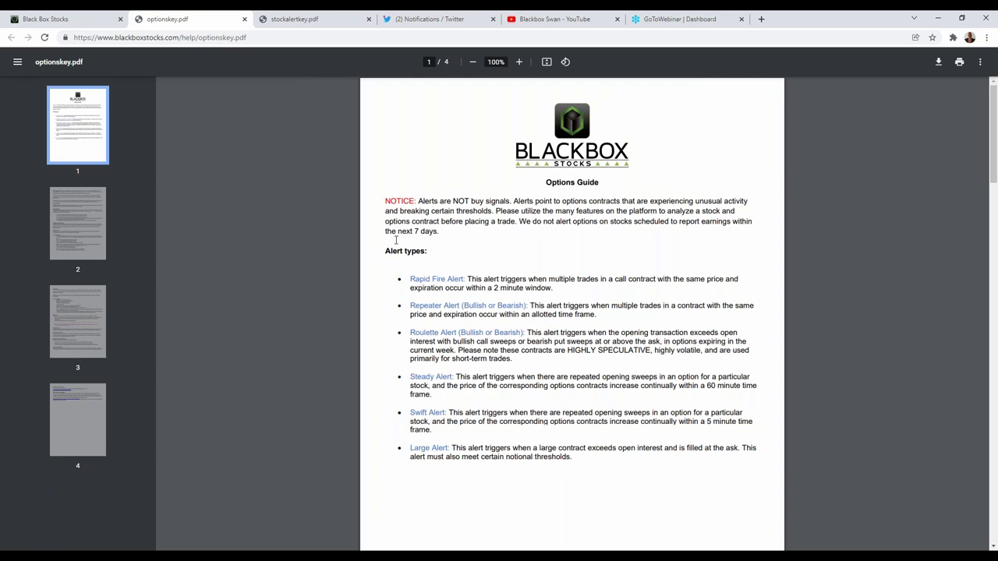
left_click(78, 18)
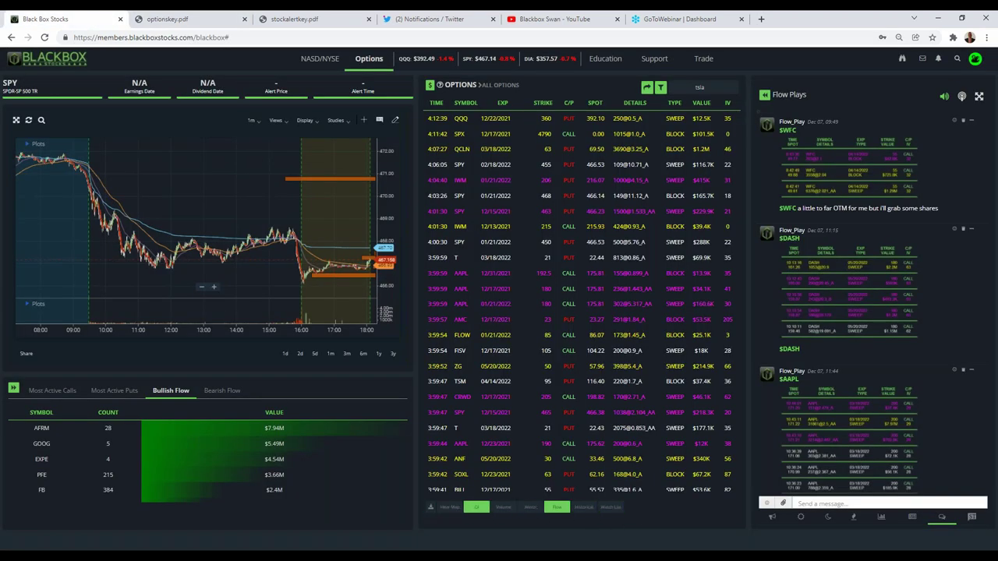
left_click(530, 508)
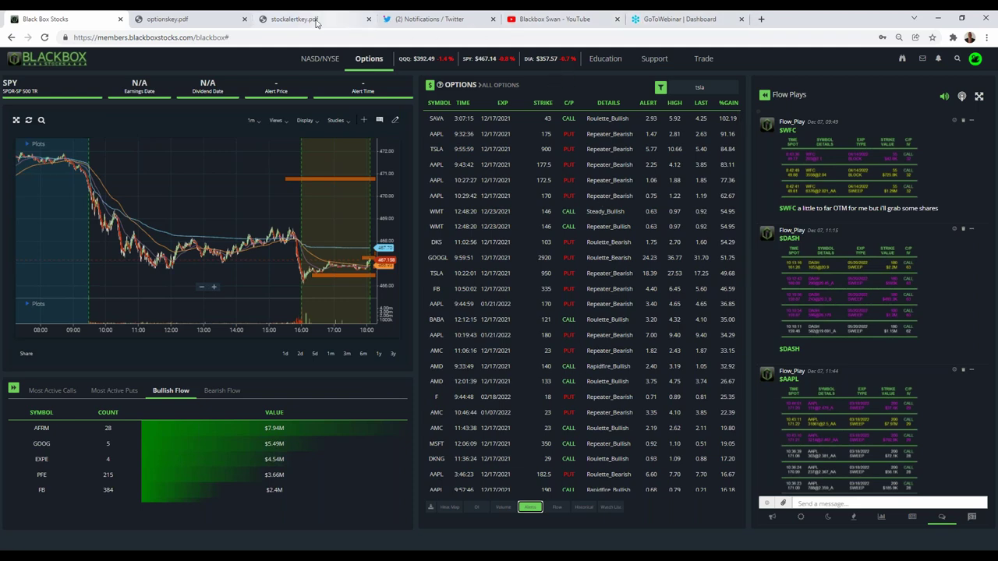
Step: Review the Options Guide through page 3 and outline the Flow tab section explaining block, sweep and color meanings
left_click(193, 20)
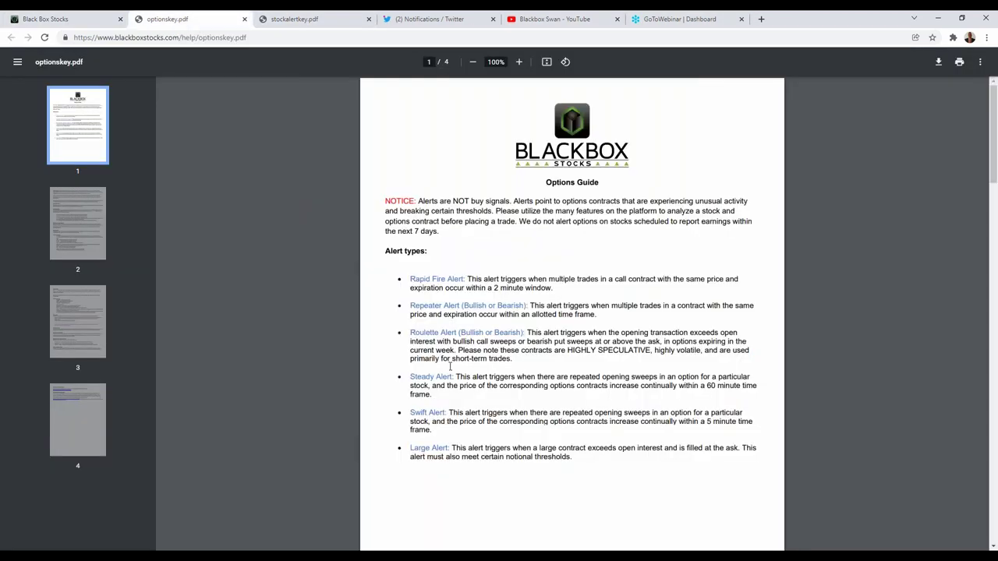
left_click(90, 228)
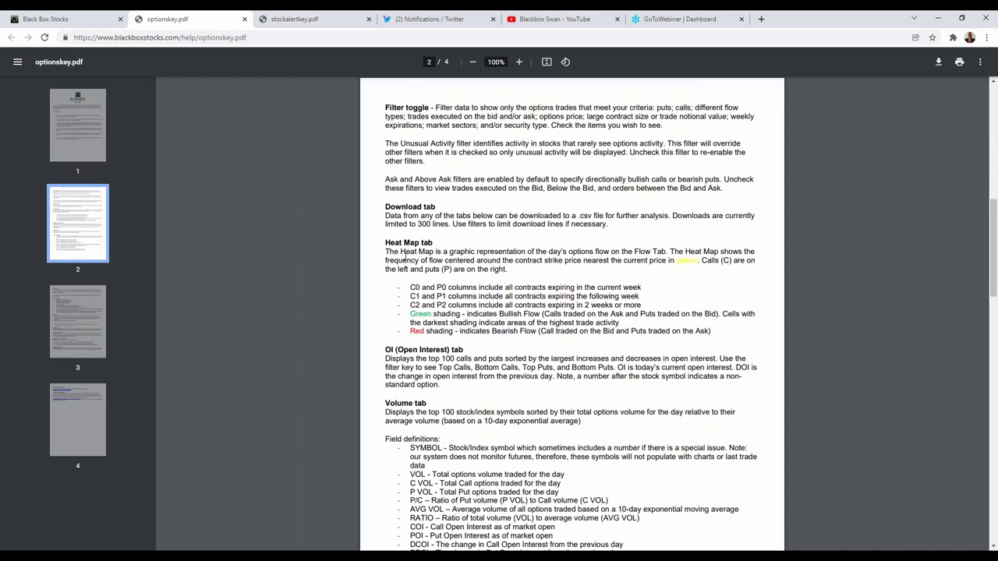
scroll(454, 370, "down", 5)
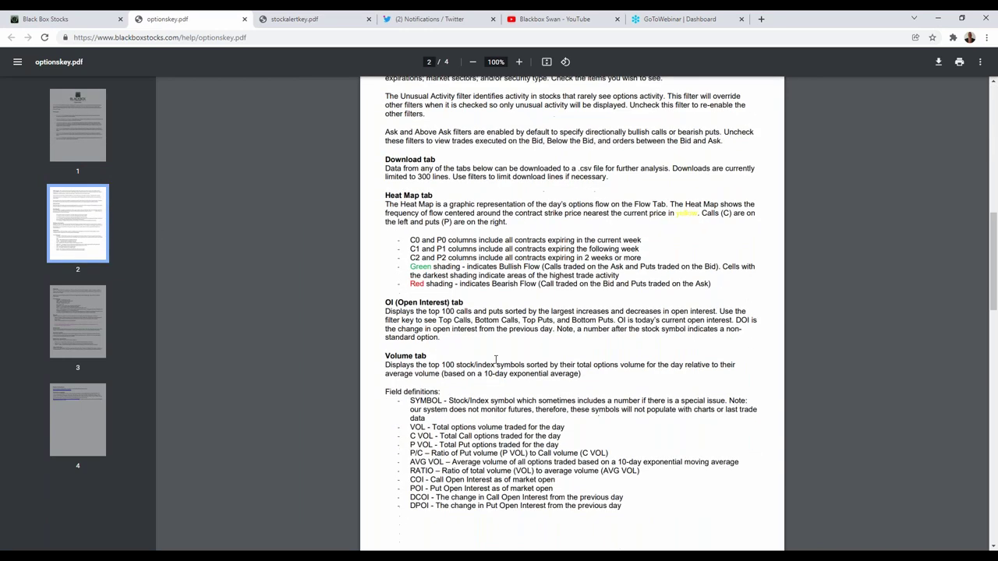
scroll(504, 243, "down", 8)
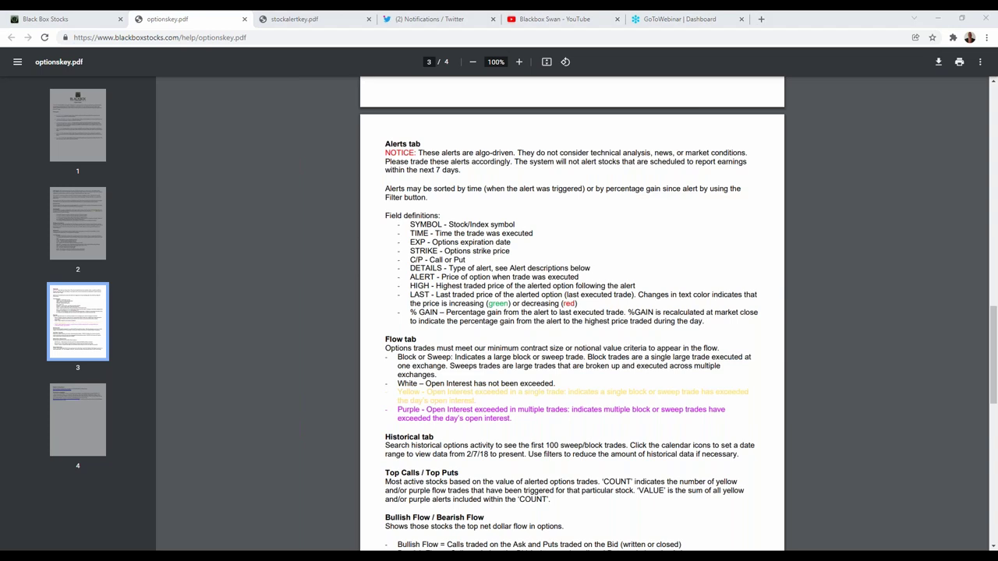
mouse_move(366, 328)
left_mouse_down()
mouse_move(735, 439)
mouse_move(777, 429)
left_mouse_up()
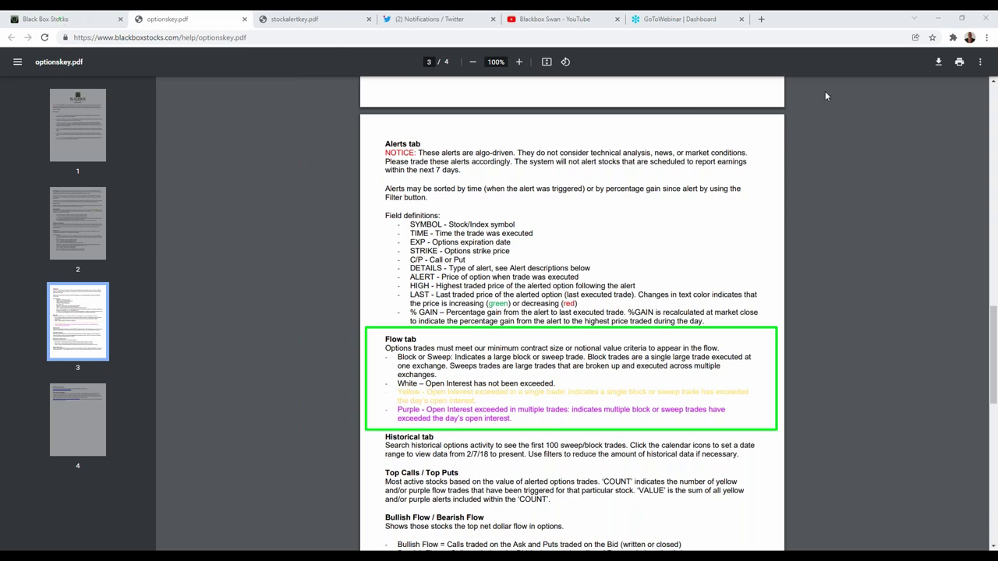
Step: Return to the dashboard's options flow and apply filters excluding puts and ETFs and requiring a value of >= $100,000
left_click(86, 21)
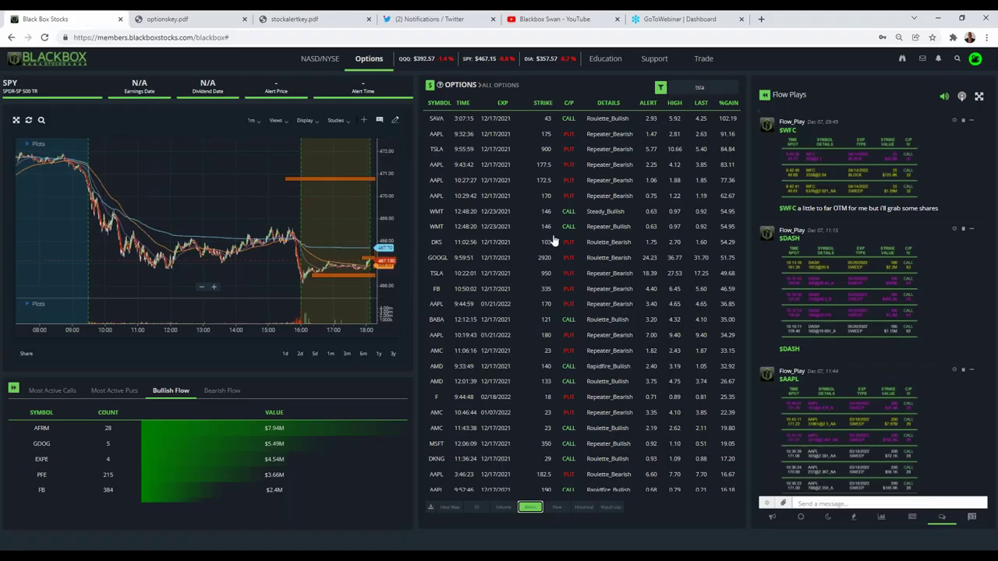
left_click(558, 507)
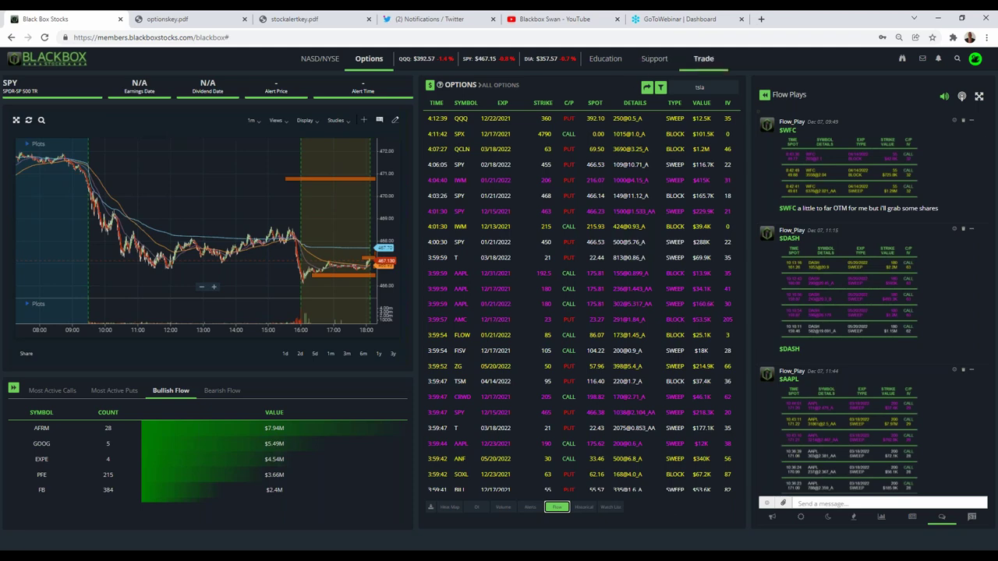
left_click(660, 88)
left_click(422, 189)
left_click(497, 330)
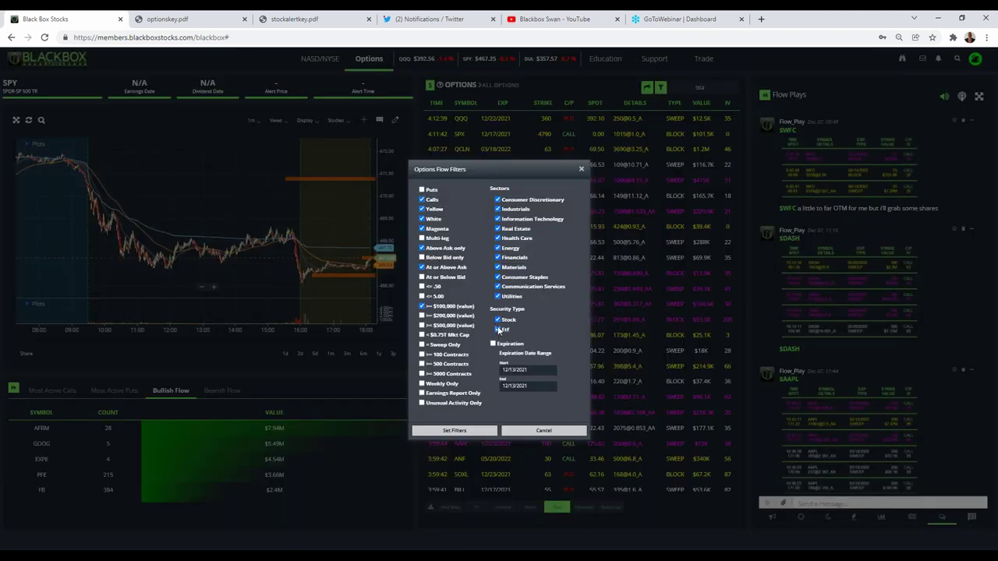
left_click(453, 430)
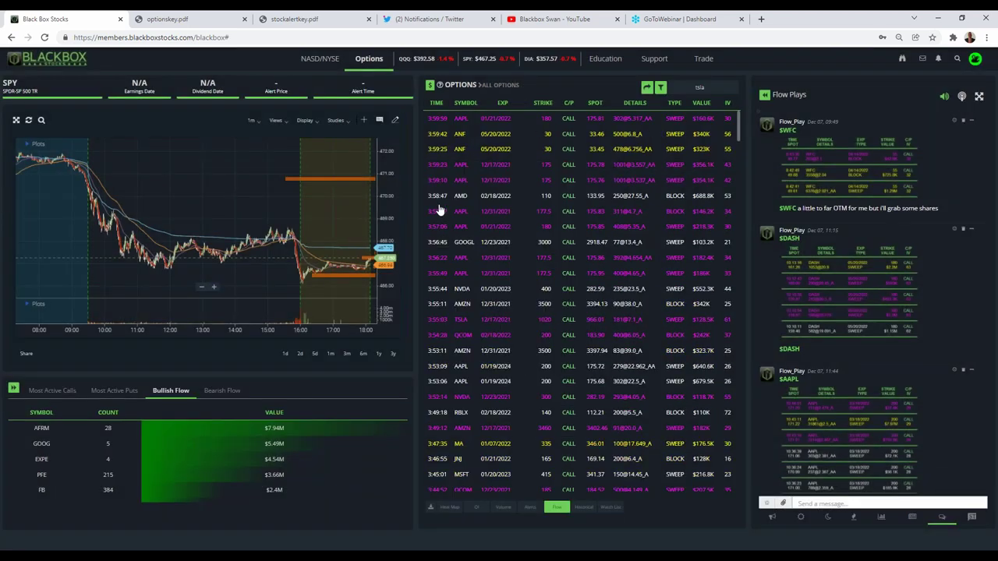
Step: Examine the call flow for AMD at the 145 strike, AAPL at the 175 strike and MA, returning to all options after each symbol
left_click(461, 196)
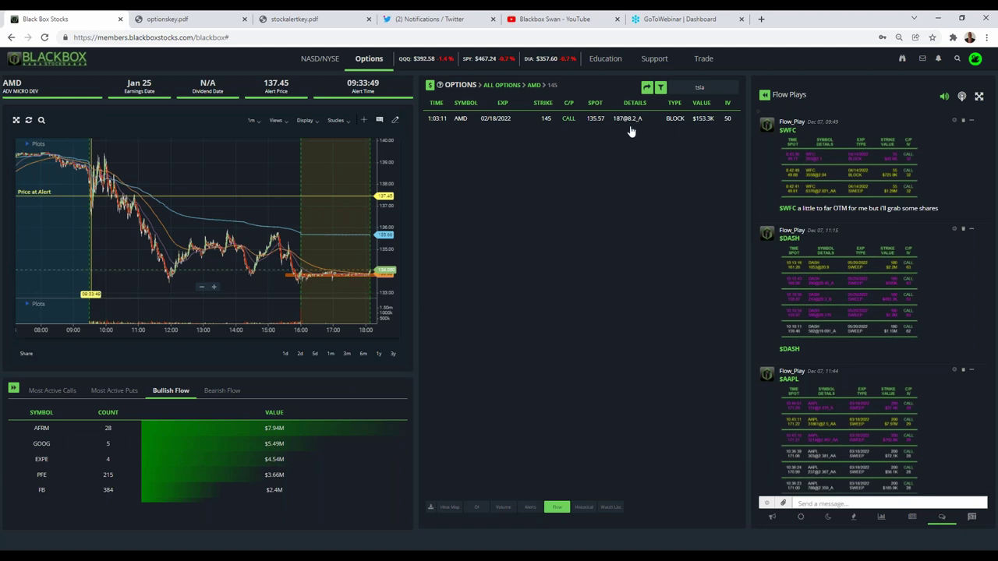
left_click(535, 87)
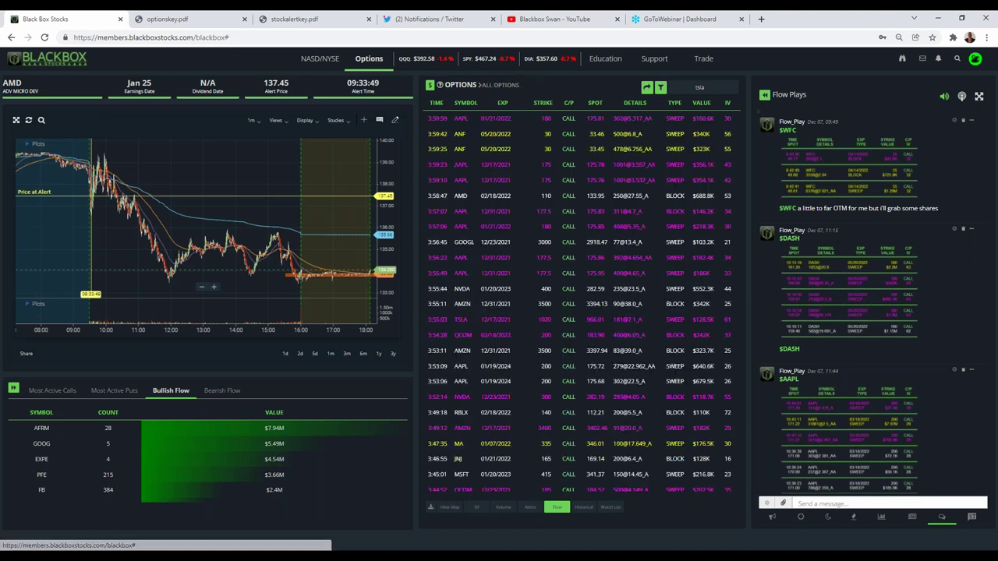
left_click(458, 181)
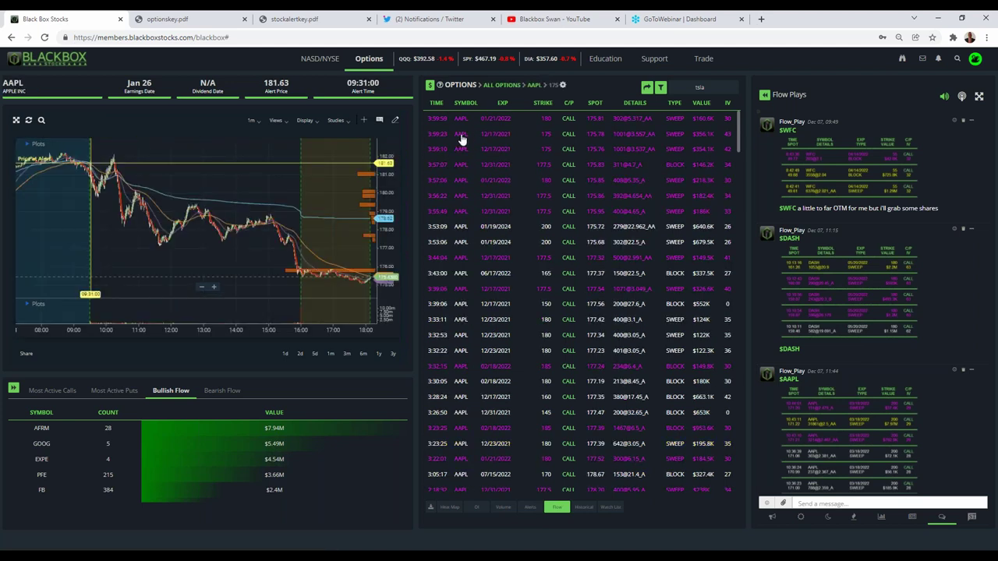
left_click(537, 131)
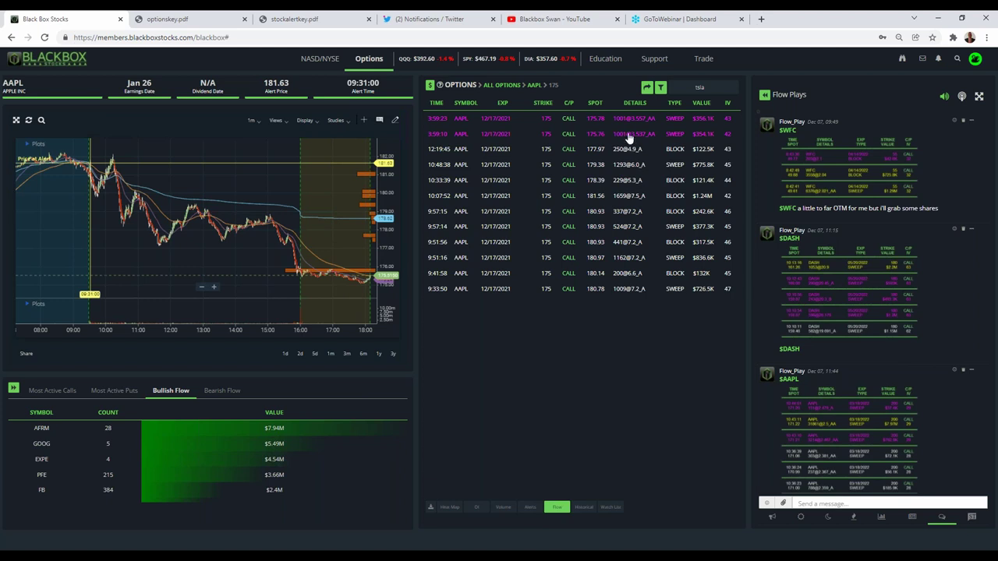
left_click(502, 85)
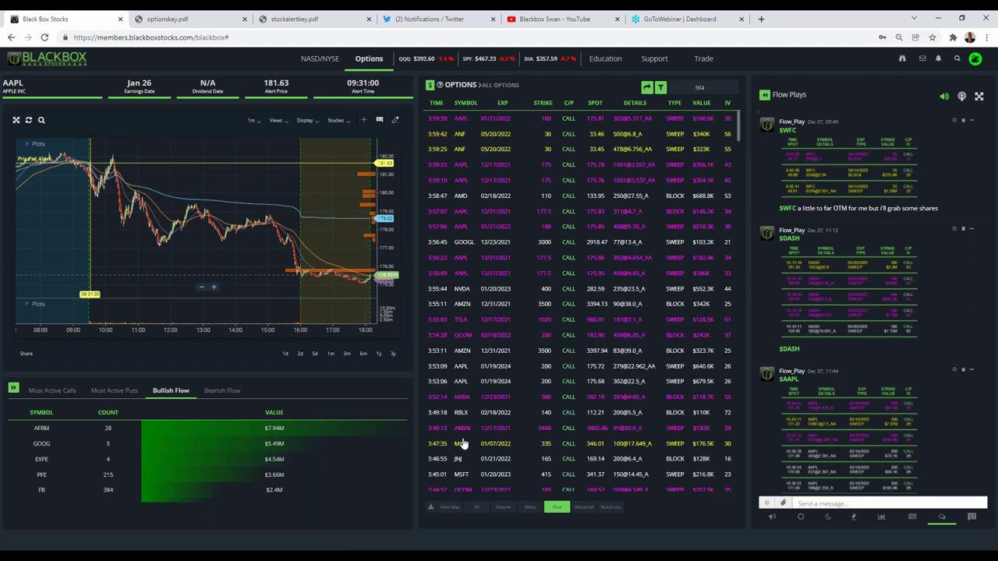
left_click(459, 443)
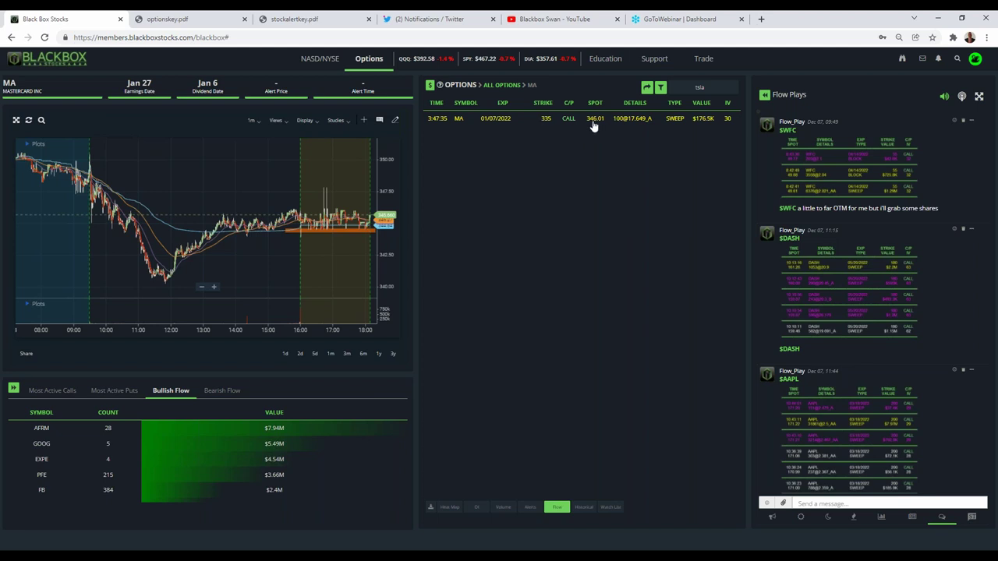
left_click(503, 86)
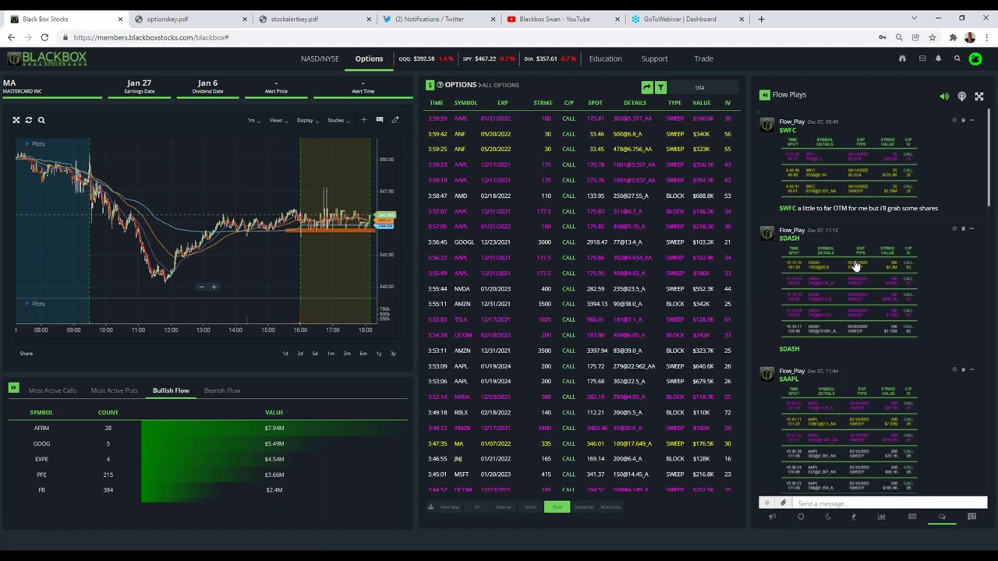
Step: Browse the Flow Plays chat posts down to $MSFT and back up, finishing on the $AAPL post from Dec 07
scroll(857, 281, "down", 5)
scroll(866, 329, "down", 10)
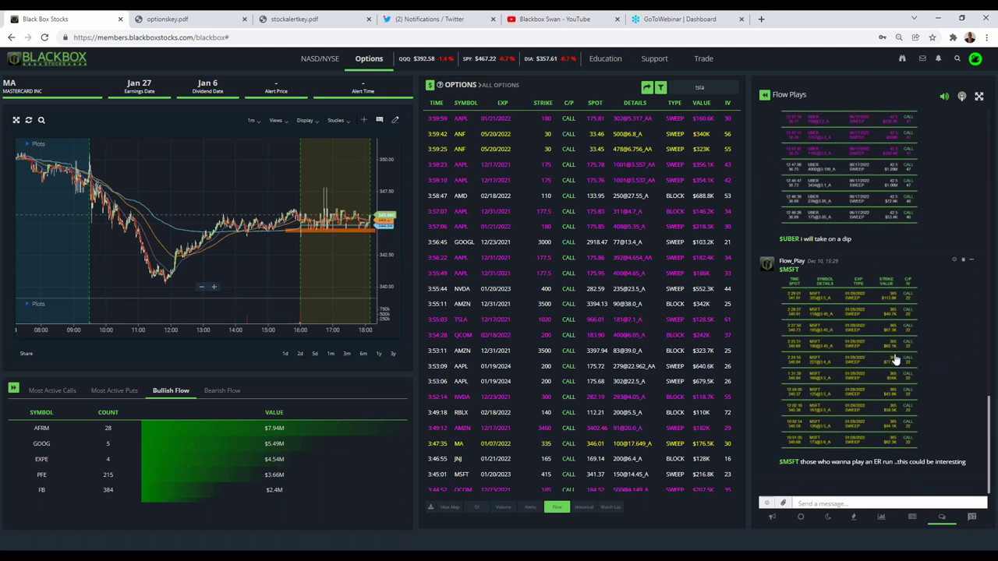
scroll(901, 399, "up", 2)
scroll(901, 399, "up", 8)
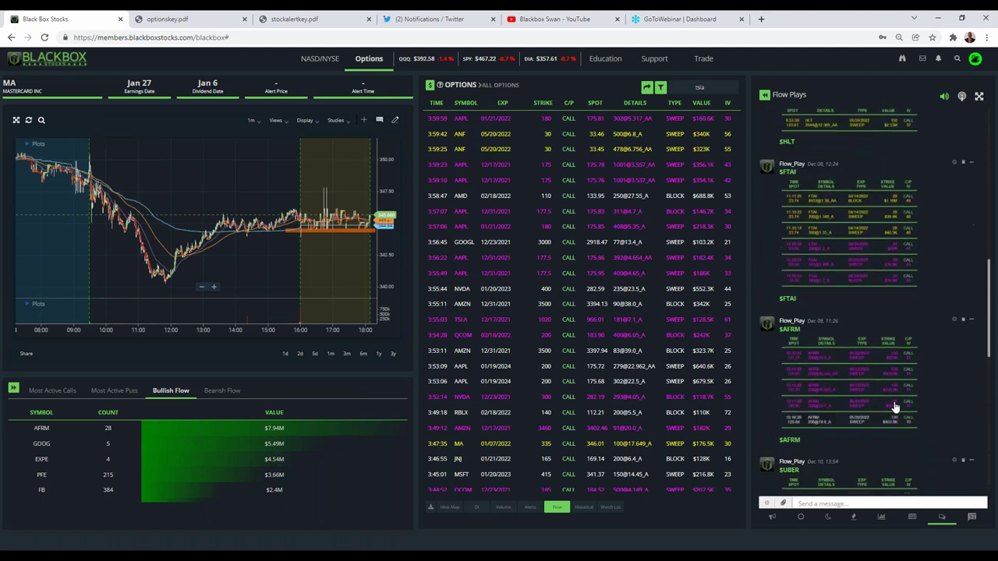
scroll(889, 402, "up", 5)
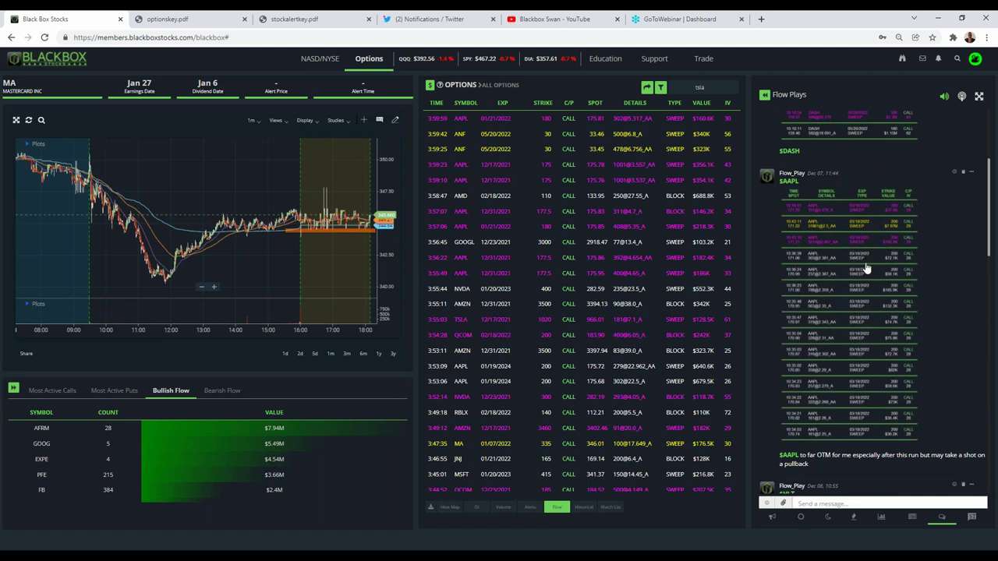
scroll(871, 258, "up", 3)
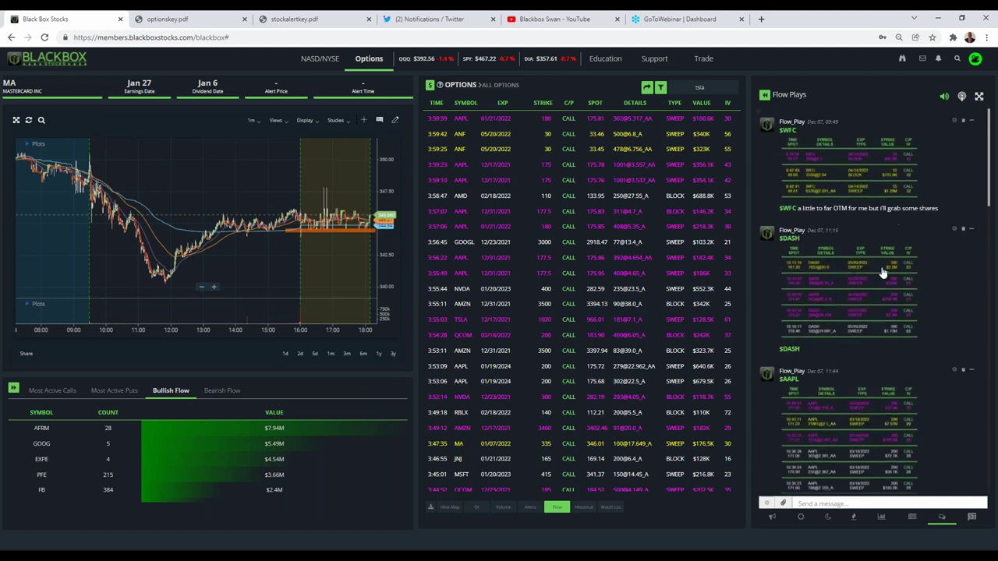
scroll(888, 298, "up", 1)
scroll(888, 297, "down", 1)
scroll(888, 298, "up", 1)
scroll(888, 297, "down", 1)
scroll(872, 289, "down", 2)
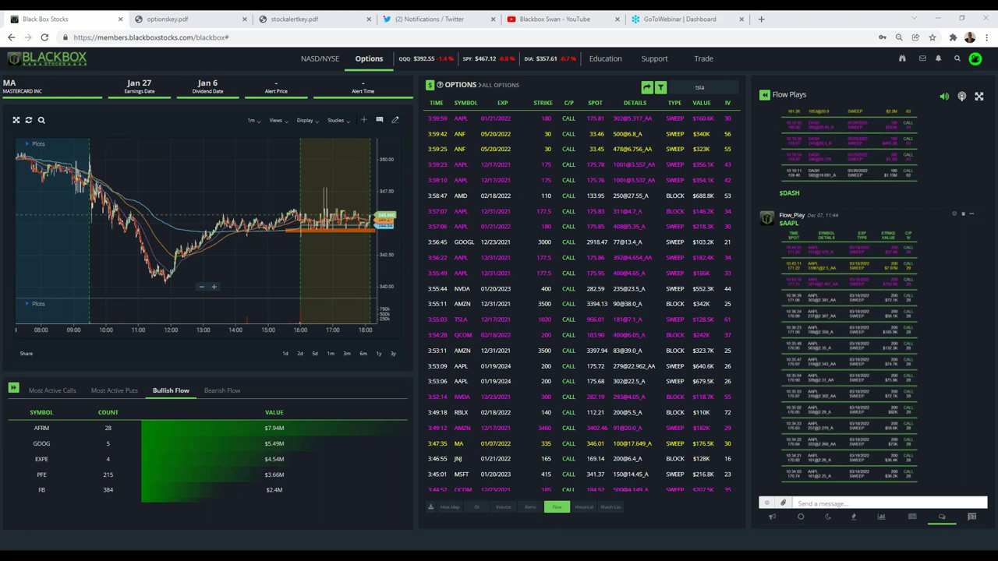
Step: Enable the Above Ask only, Below Bid only, At or Above Ask and At or Below Bid filters, remove >= $100,000 (value) and apply
left_click(661, 88)
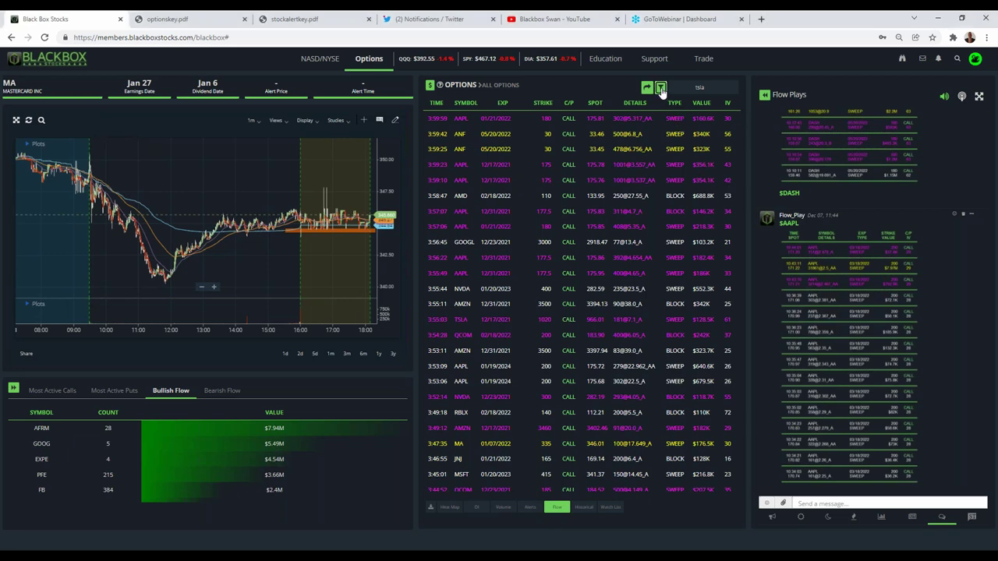
left_click(422, 267)
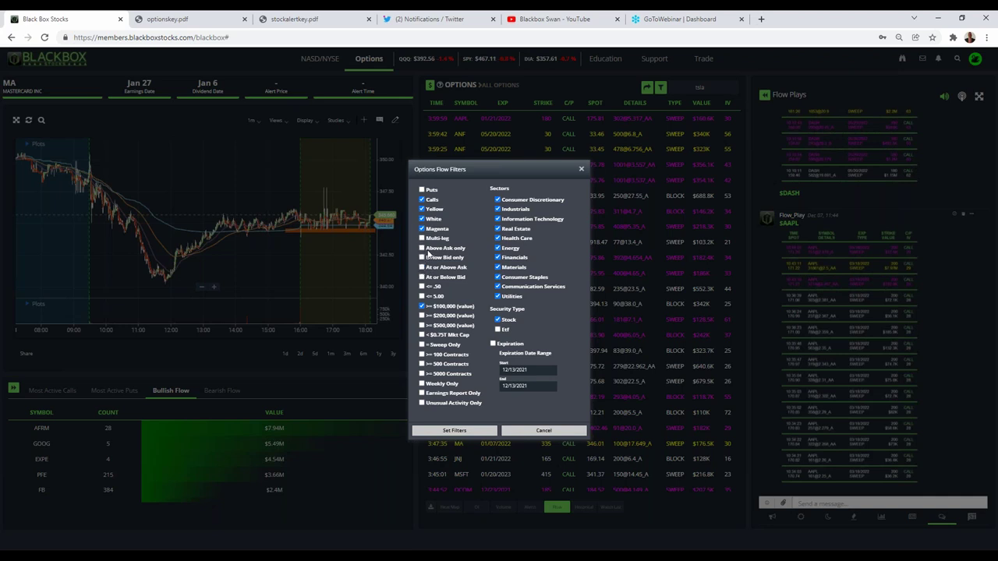
left_click(421, 248)
left_click(422, 257)
left_click(422, 267)
left_click(422, 277)
left_click(422, 306)
left_click(422, 267)
left_click(452, 433)
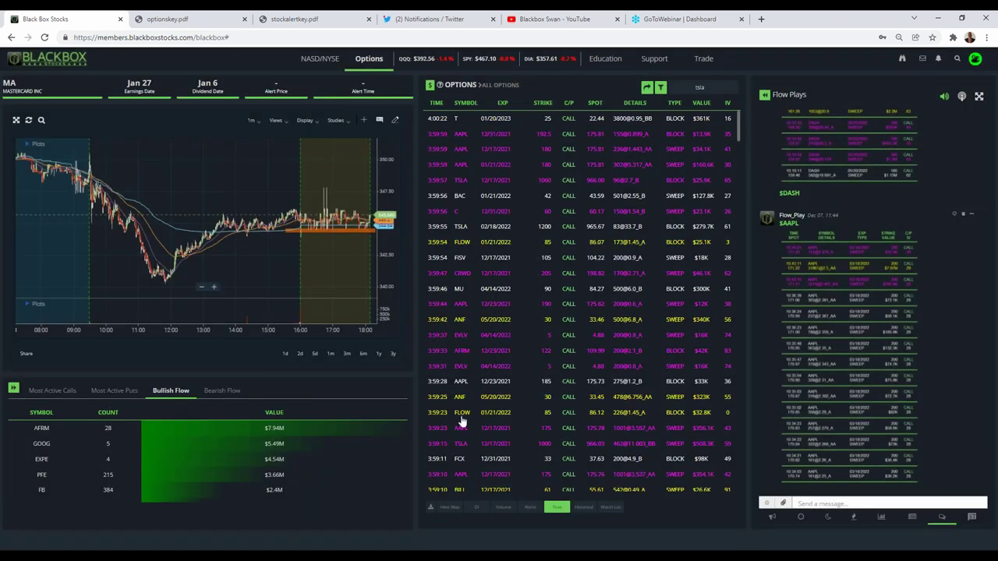
Step: Narrow the flow to AAPL's 190 strike and clear the Above Ask only, Below Bid only, At or Above Ask and At or Below Bid filters
left_click(461, 165)
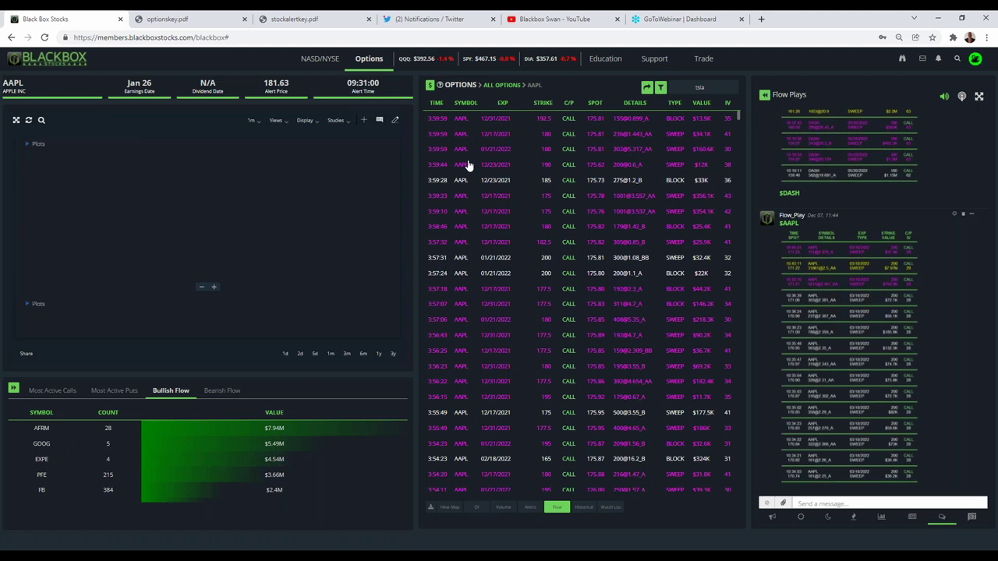
left_click(538, 164)
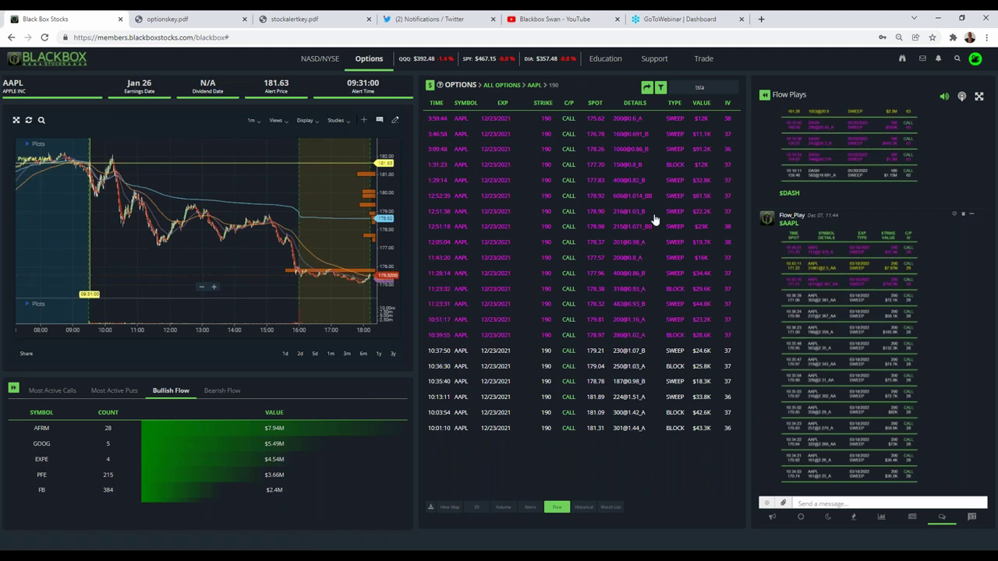
left_click(660, 88)
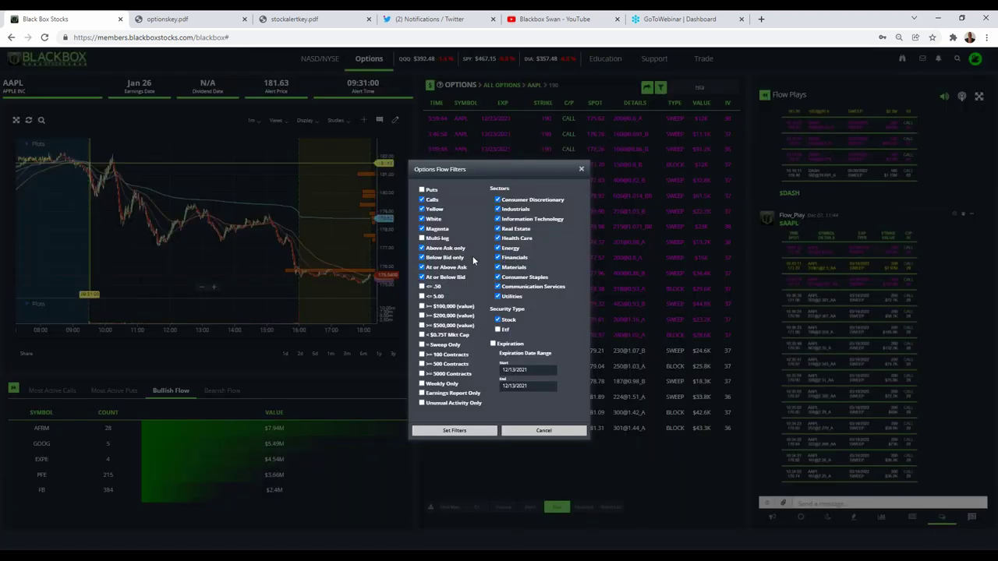
left_click(422, 277)
left_click(422, 268)
left_click(421, 258)
left_click(422, 248)
left_click(468, 434)
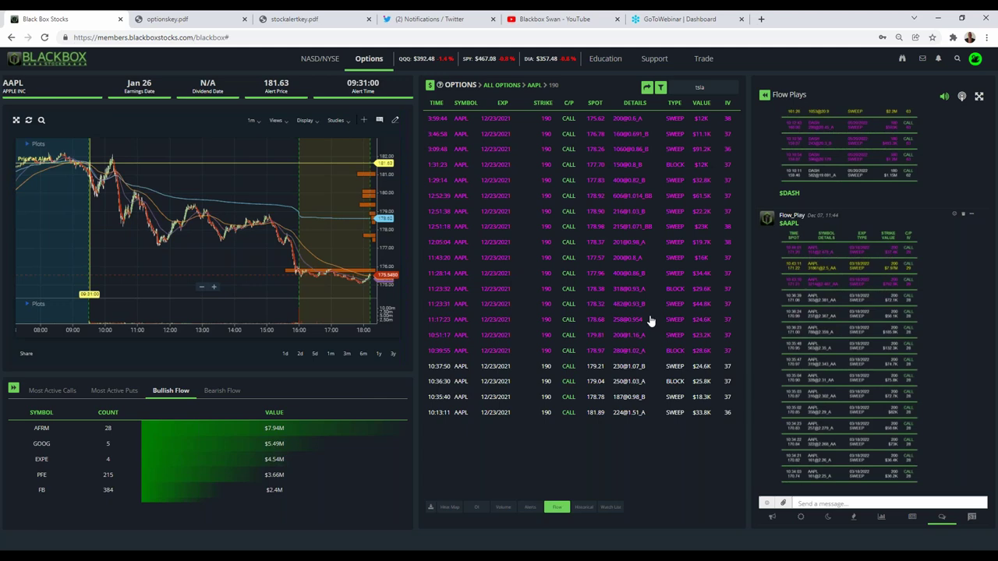
Step: Enable the Above Ask only, Below Bid only, At or Above Ask and At or Below Bid filters, clear all four again and apply
left_click(660, 87)
left_click(422, 248)
left_click(422, 257)
left_click(422, 267)
left_click(421, 276)
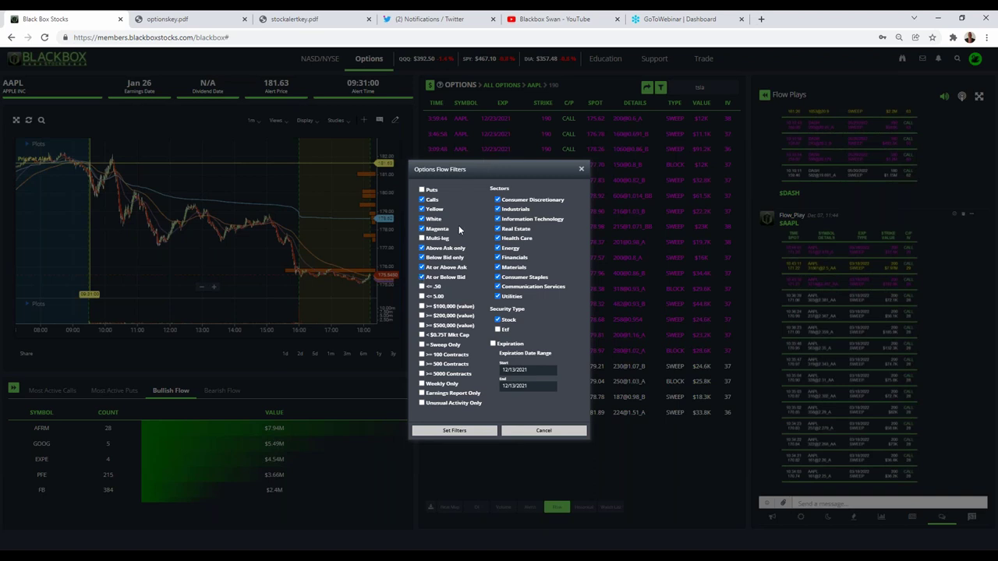
left_click(421, 277)
left_click(421, 268)
left_click(421, 257)
left_click(422, 248)
left_click(460, 431)
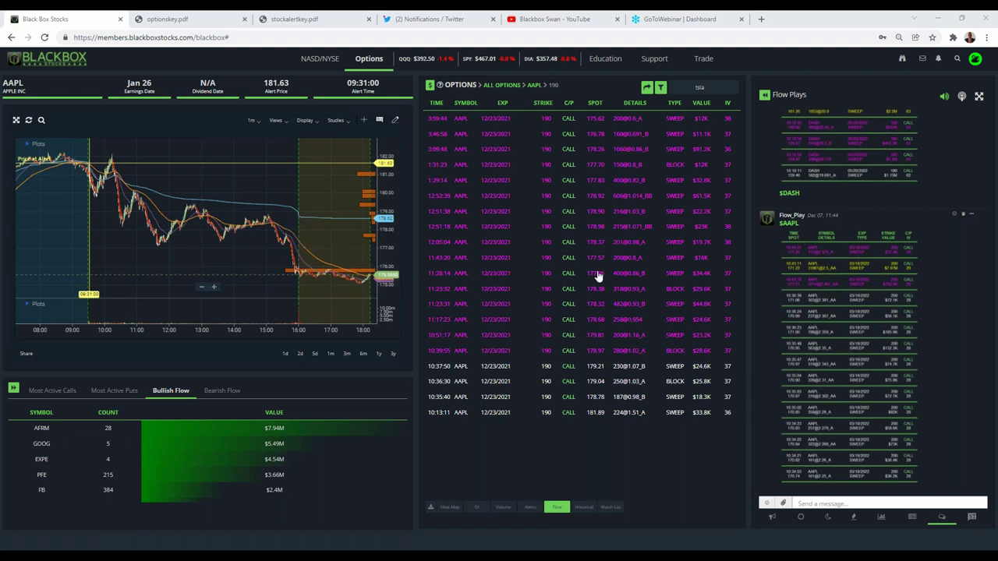
Step: Clear the old entry from the options symbol search
left_click(705, 88)
double_click(706, 87)
key("BackSpace")
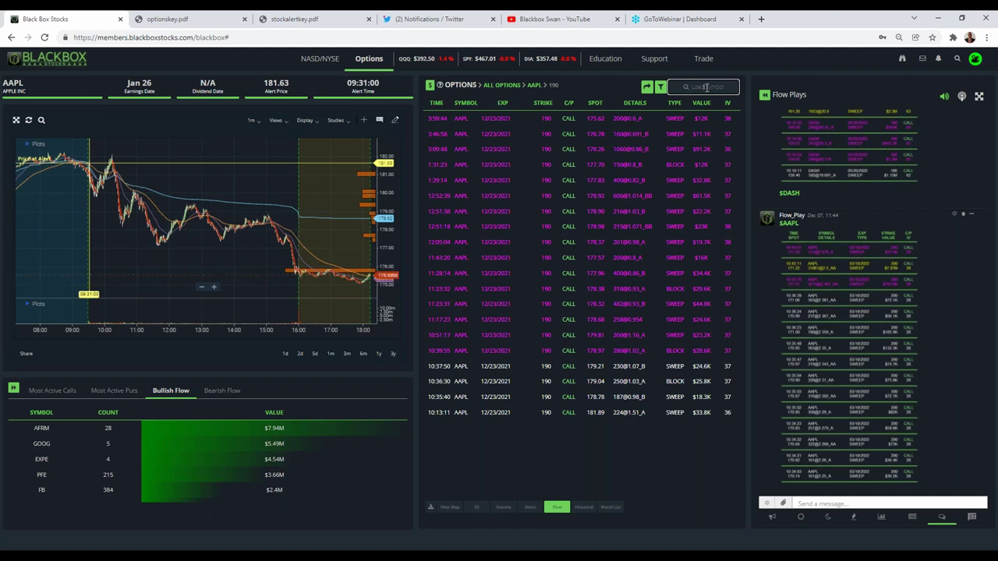
key("alt+Tab")
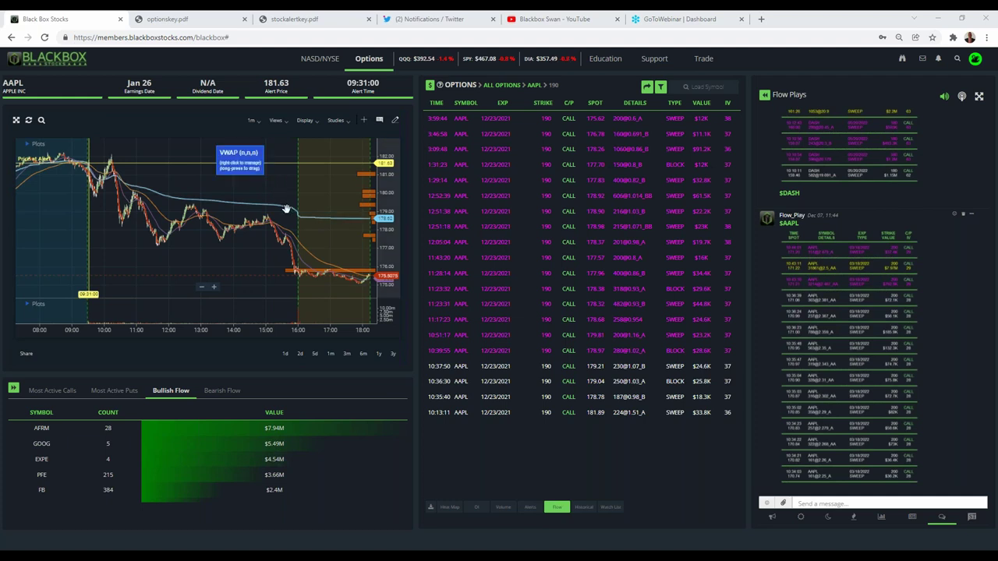
Step: Switch the AAPL chart to the 1-hour interval and examine its price action from early December through 12/13
left_click(256, 122)
left_click(265, 253)
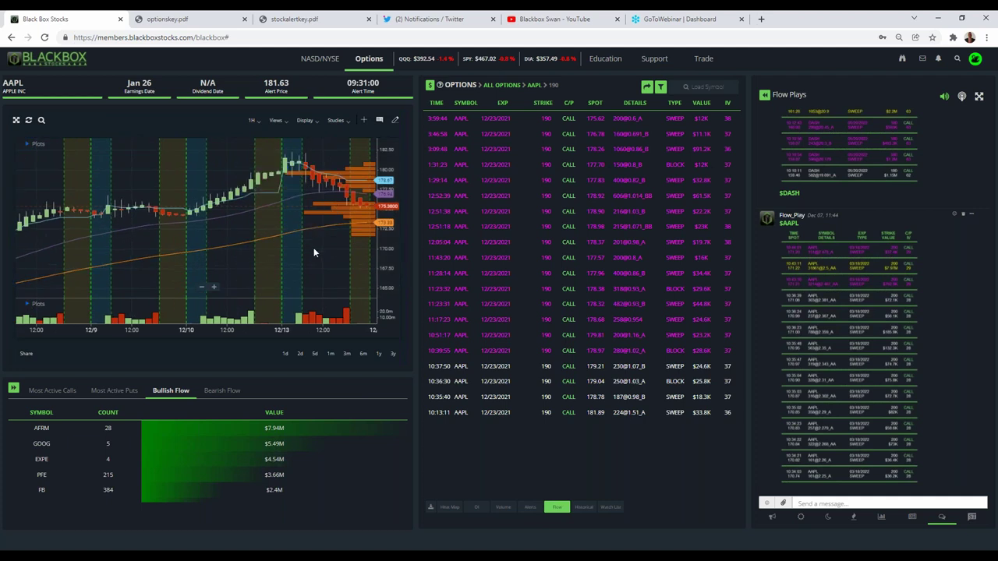
scroll(311, 252, "down", 3)
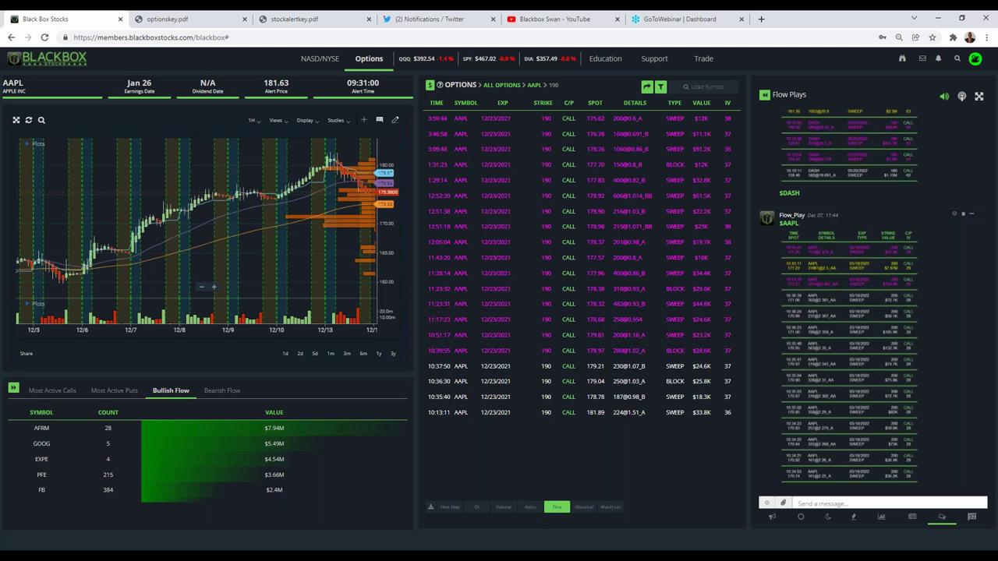
scroll(373, 245, "down", 3)
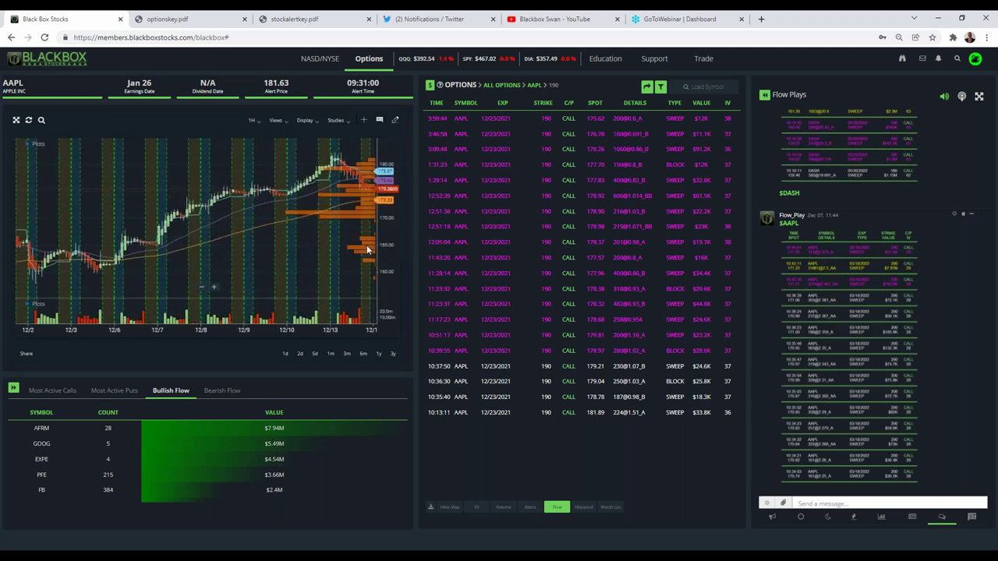
scroll(363, 246, "up", 5)
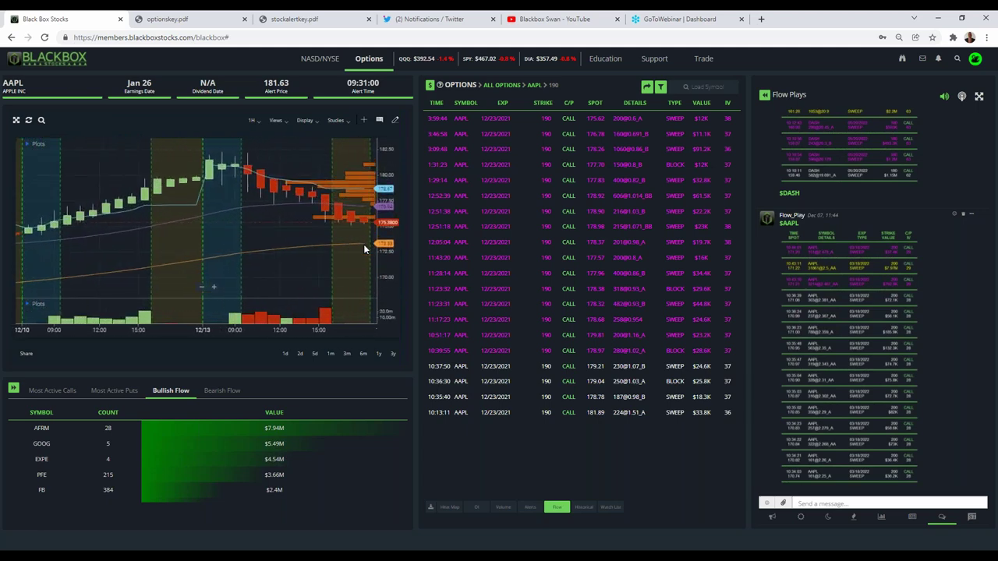
scroll(364, 246, "down", 3)
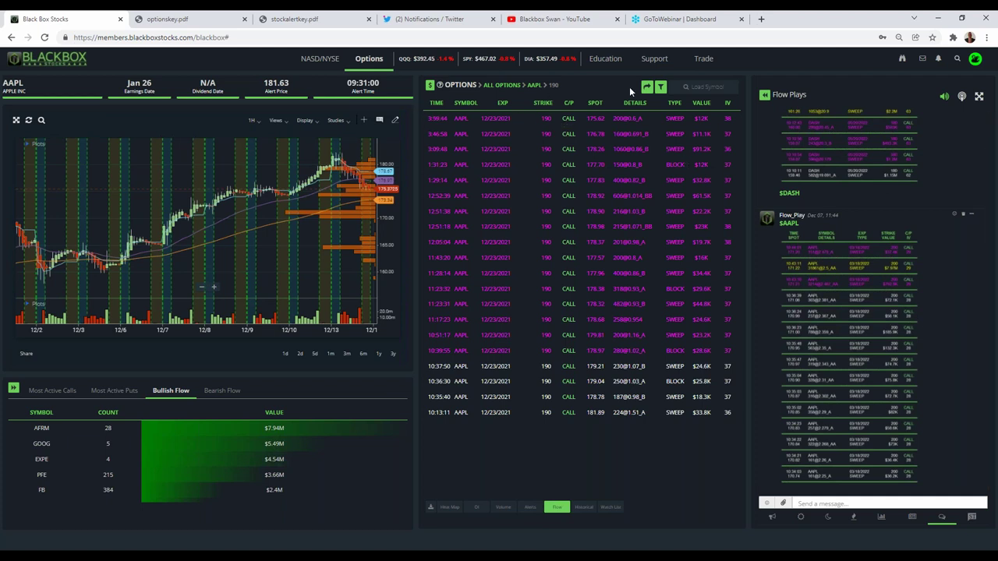
Step: Return the options flow to all options and show the AAPL chart over a one-day range
left_click(502, 85)
left_click(685, 87)
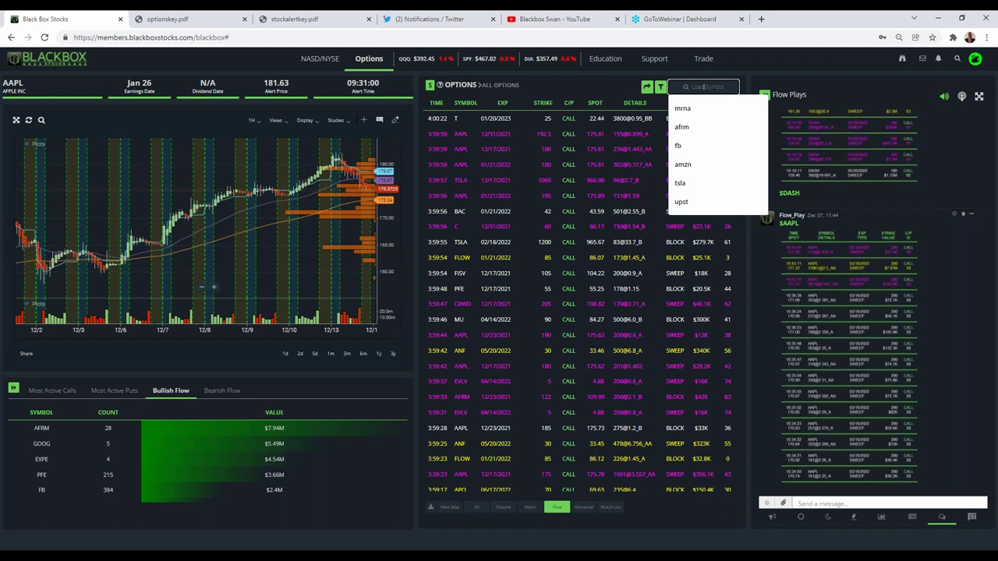
left_click(675, 110)
left_click(286, 354)
scroll(321, 287, "down", 2)
scroll(323, 286, "down", 2)
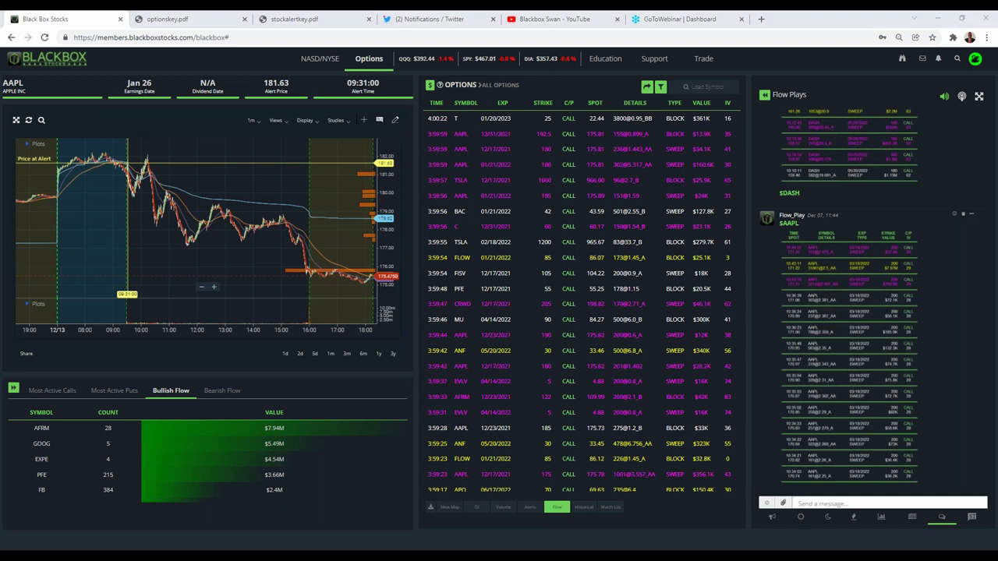
Step: Load the options flow and chart for the symbol DPZ
left_click(707, 86)
type("dpz")
key("Return")
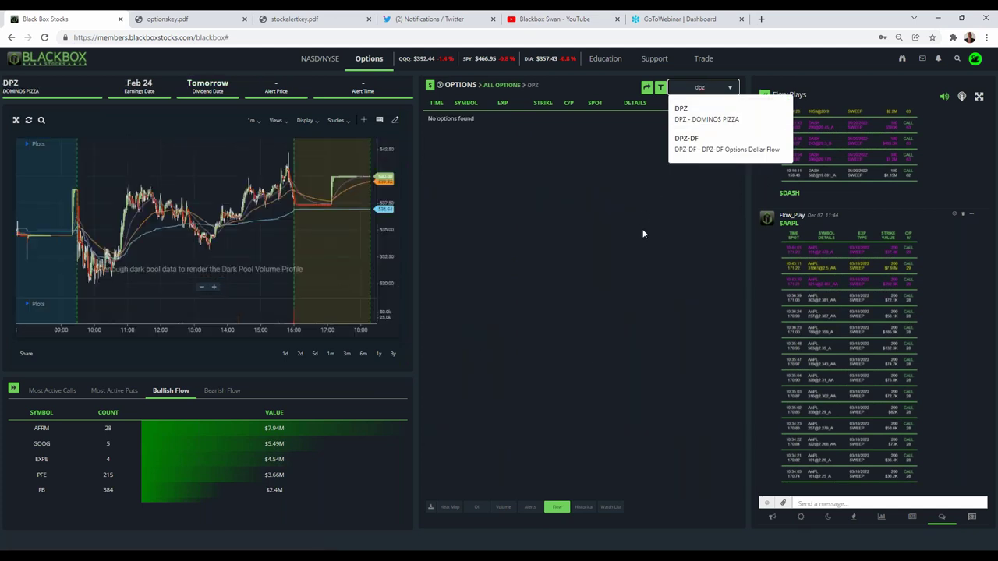
Step: Return to all options, check the options flow filters and apply them without changes
left_click(501, 86)
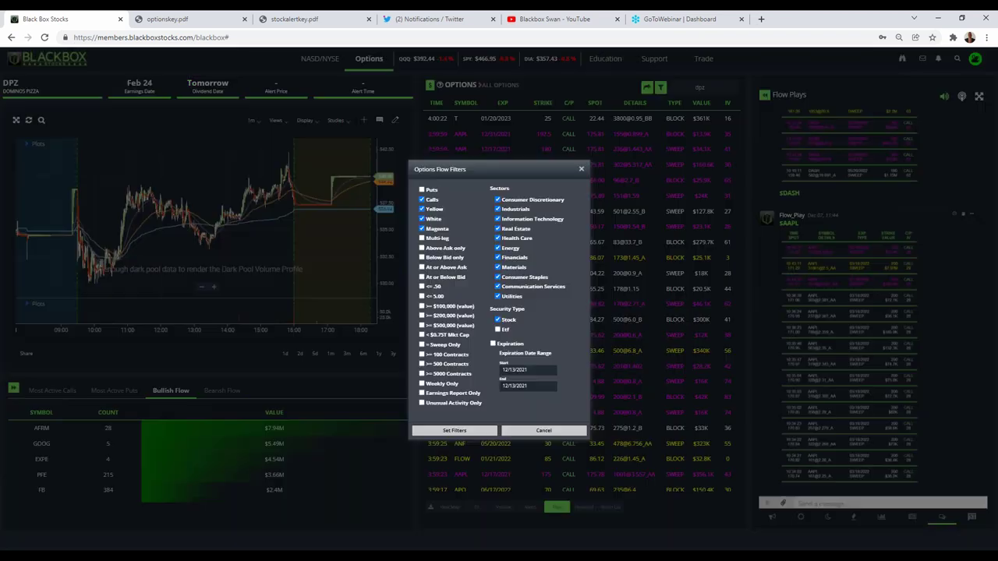
left_click(660, 88)
left_click(455, 431)
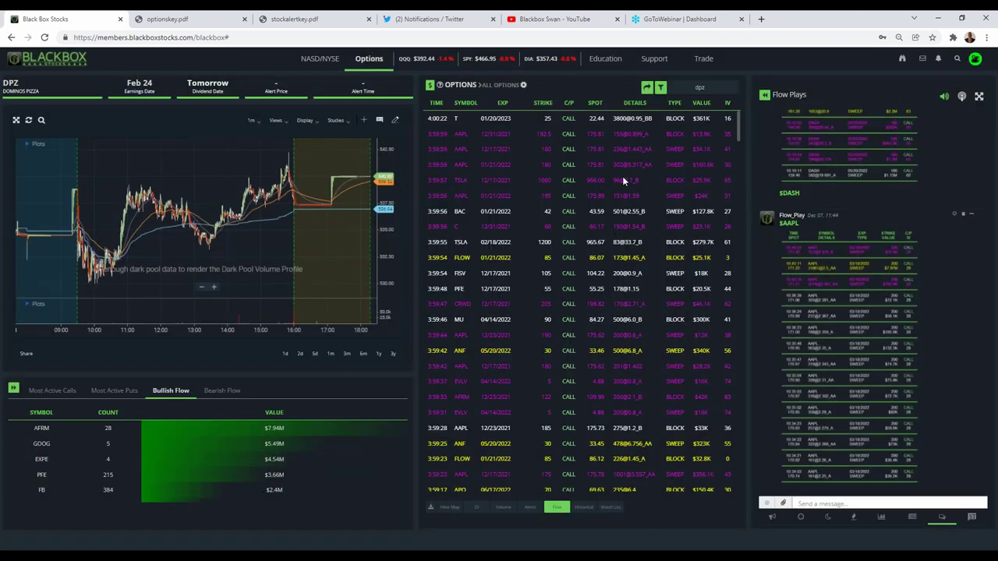
Step: Reload DPZ to check its options flow under the current filters
left_click(709, 89)
key("Return")
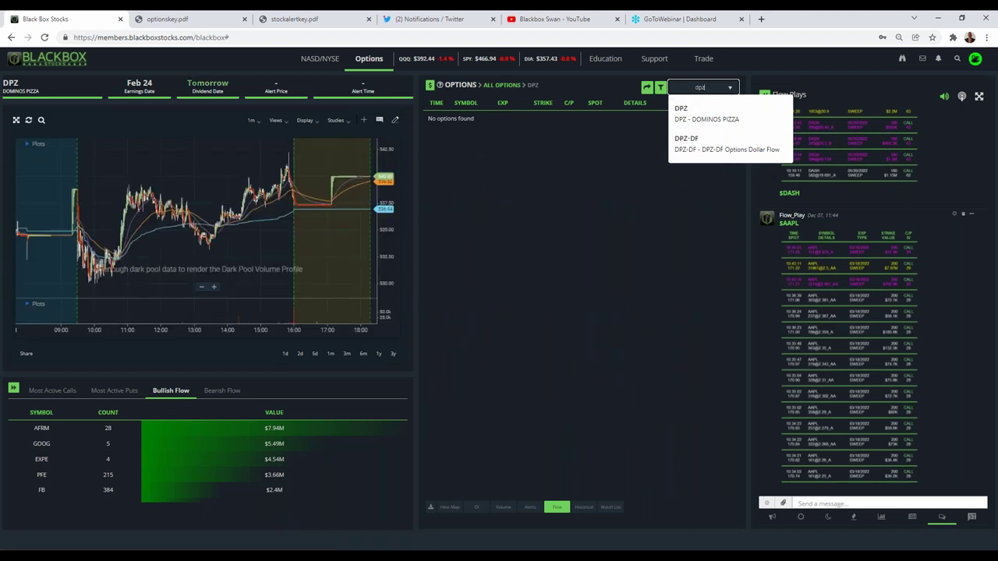
key("alt+Tab")
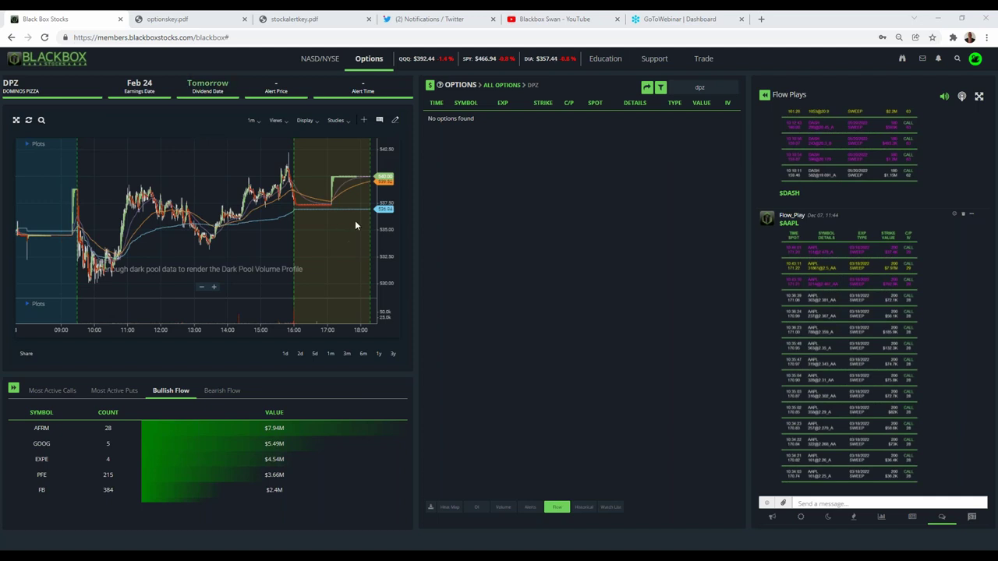
Step: Replace the symbol in the options search with AAPL and load its flow
left_click(693, 87)
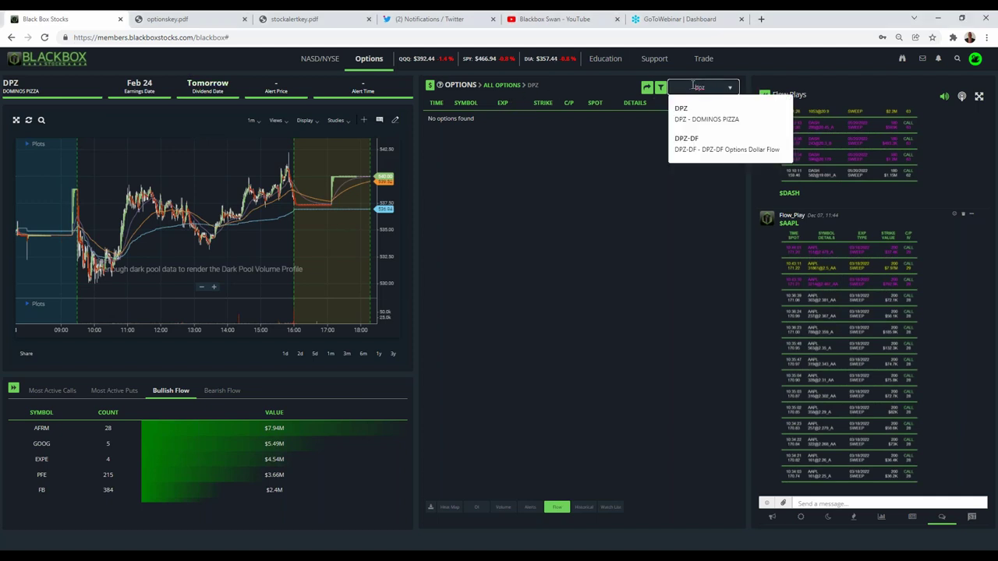
type("aapl")
key("BackSpace")
key("BackSpace")
key("BackSpace")
key("BackSpace")
type("aapl")
key("BackSpace")
key("BackSpace")
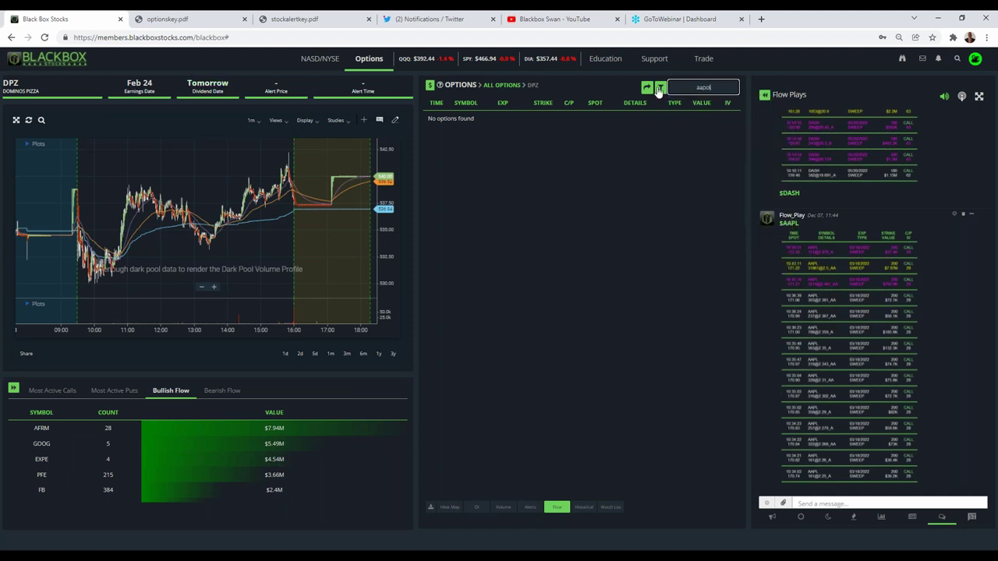
type("pl")
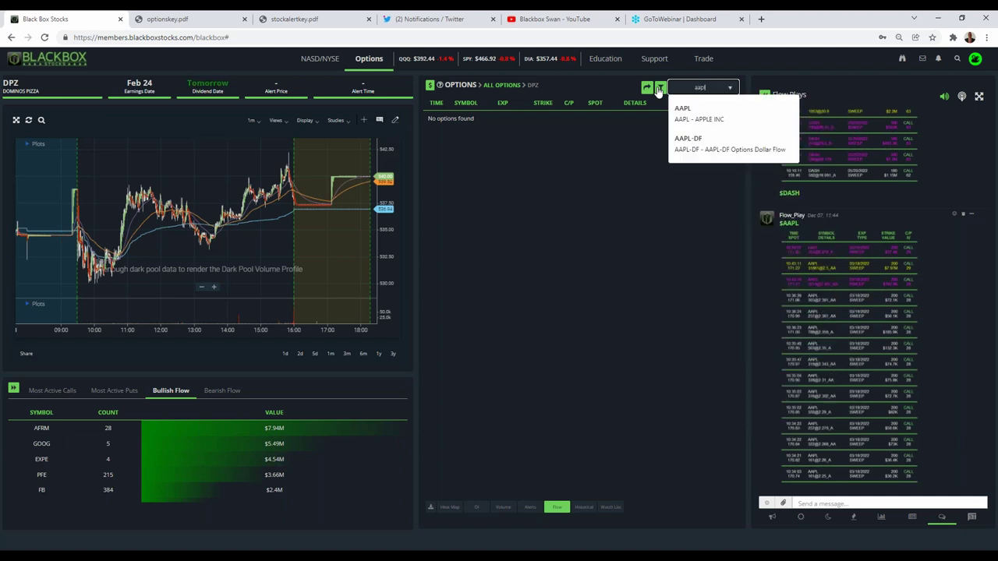
key("Return")
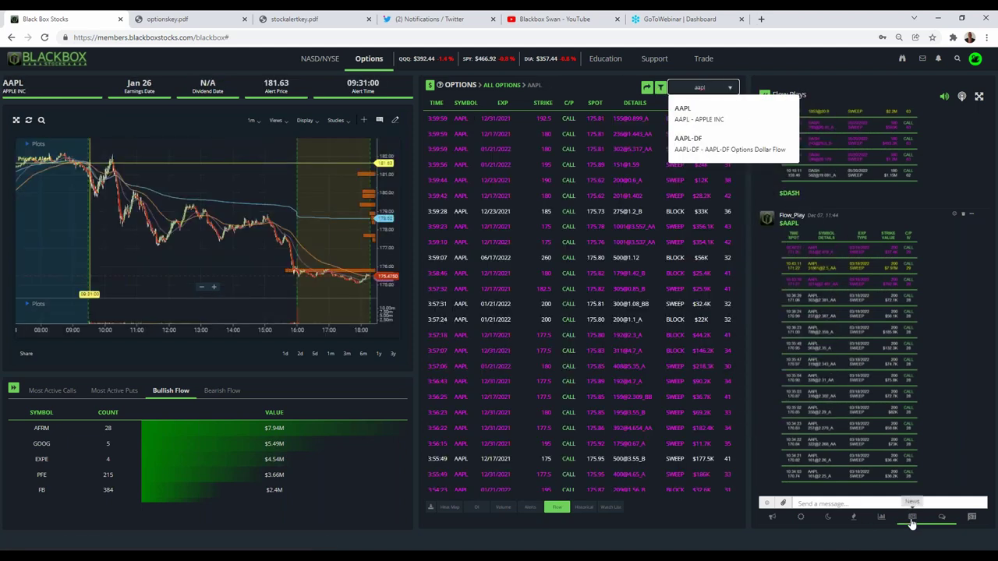
Step: Show the alert stream for AAPL and examine its dark pool levels on the five-day chart
left_click(772, 517)
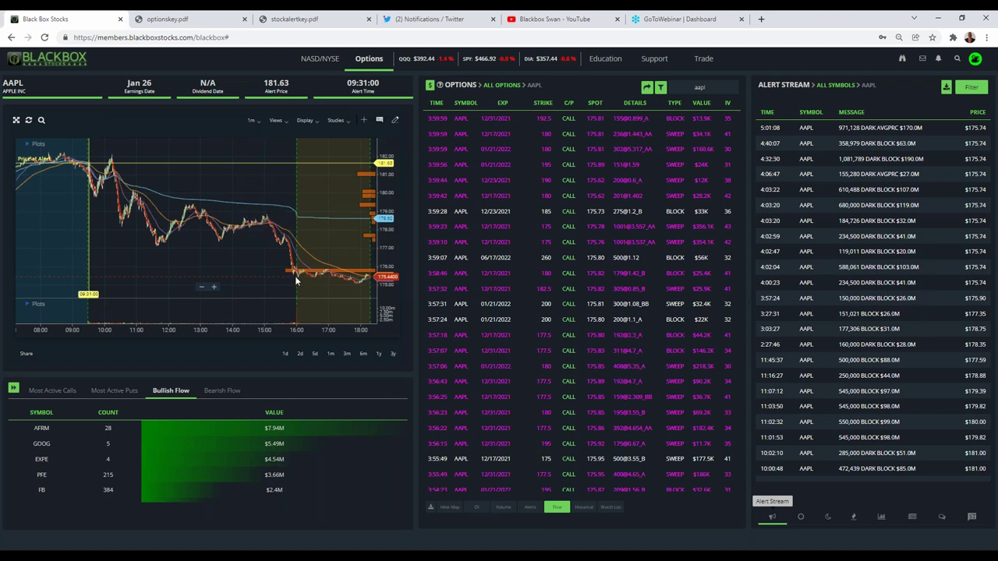
scroll(300, 237, "down", 3)
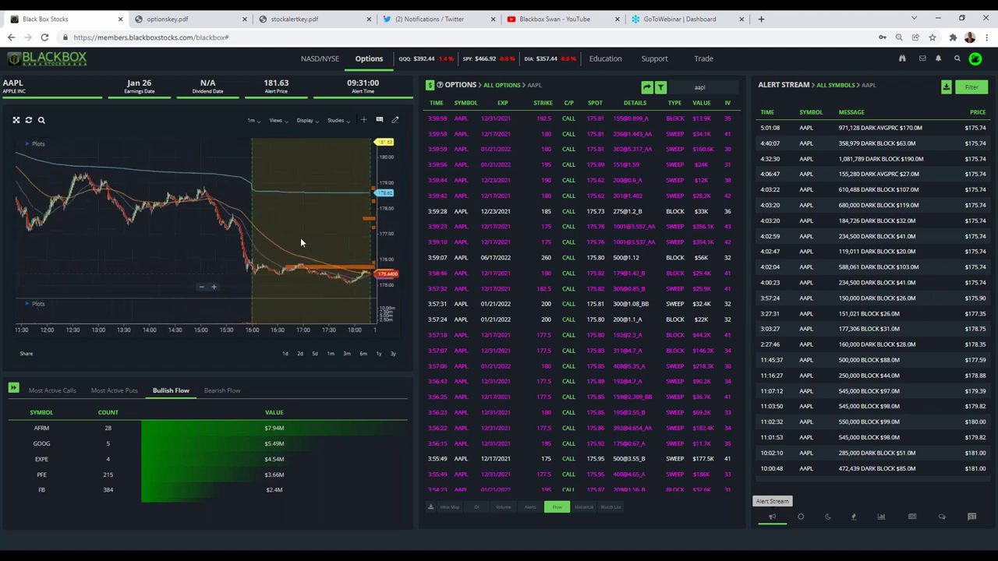
left_click(314, 355)
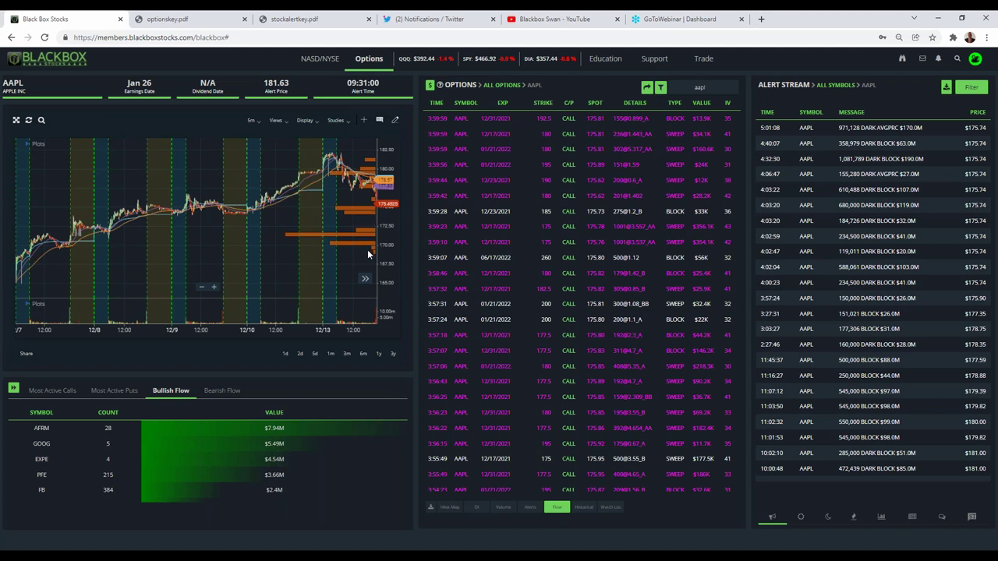
left_click_drag(367, 190, 319, 200)
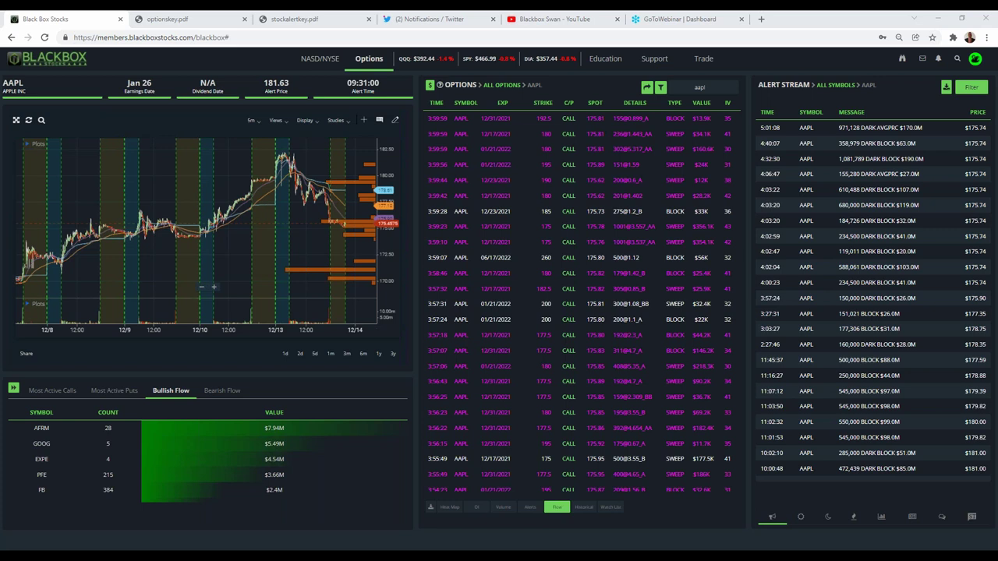
Step: Load the symbol COST and examine its options flow, alerts and one-minute chart
left_click(699, 88)
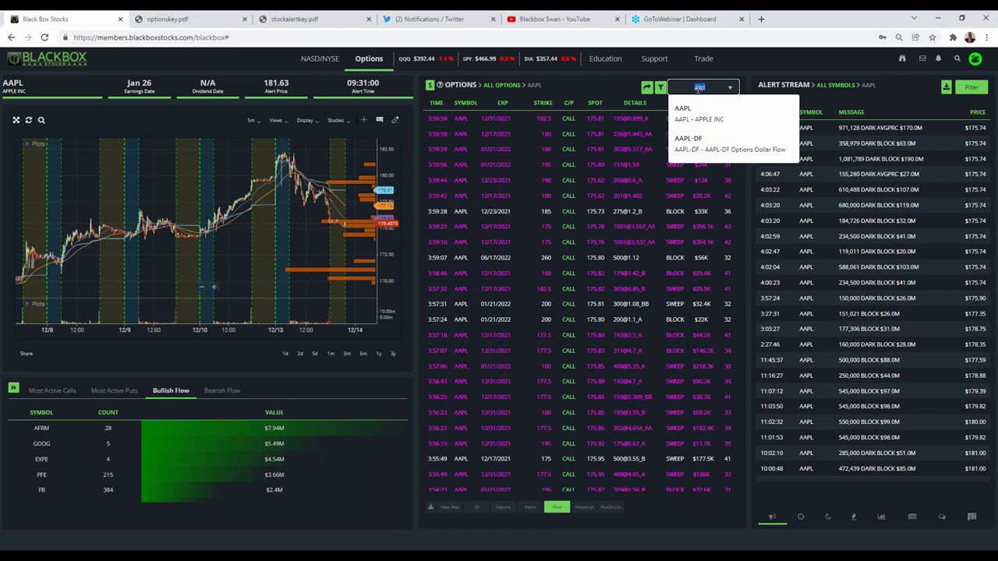
type("c")
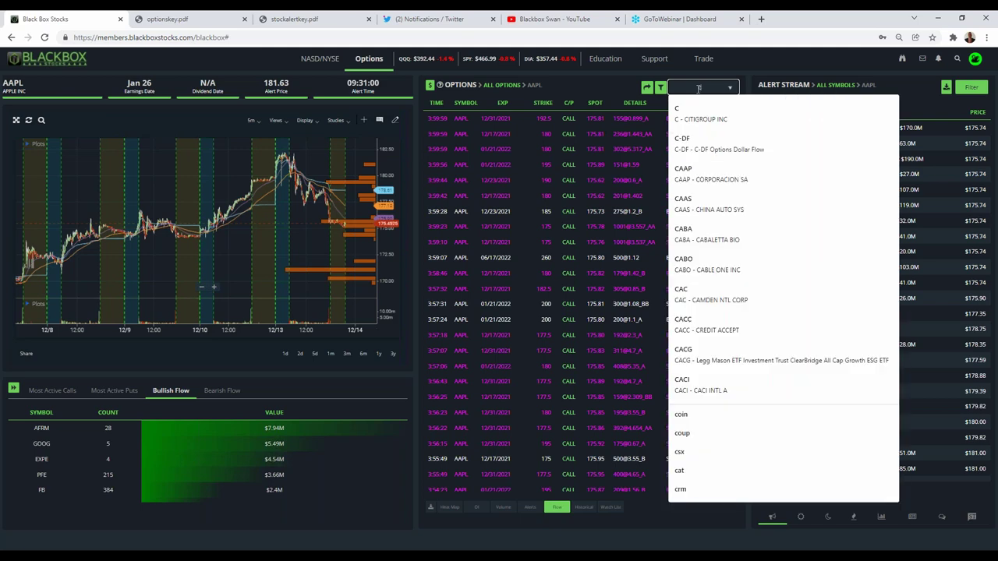
type("ost")
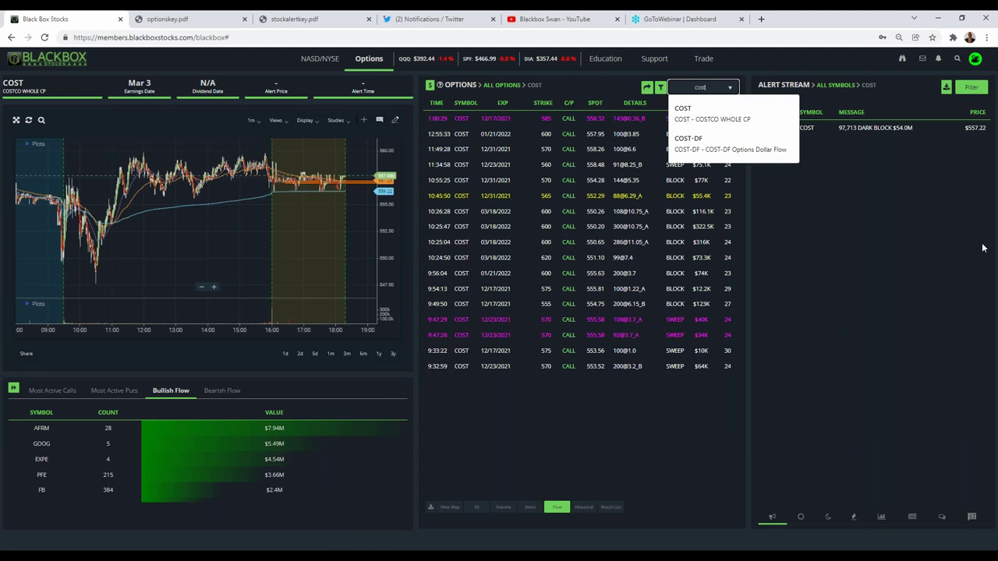
left_click(784, 238)
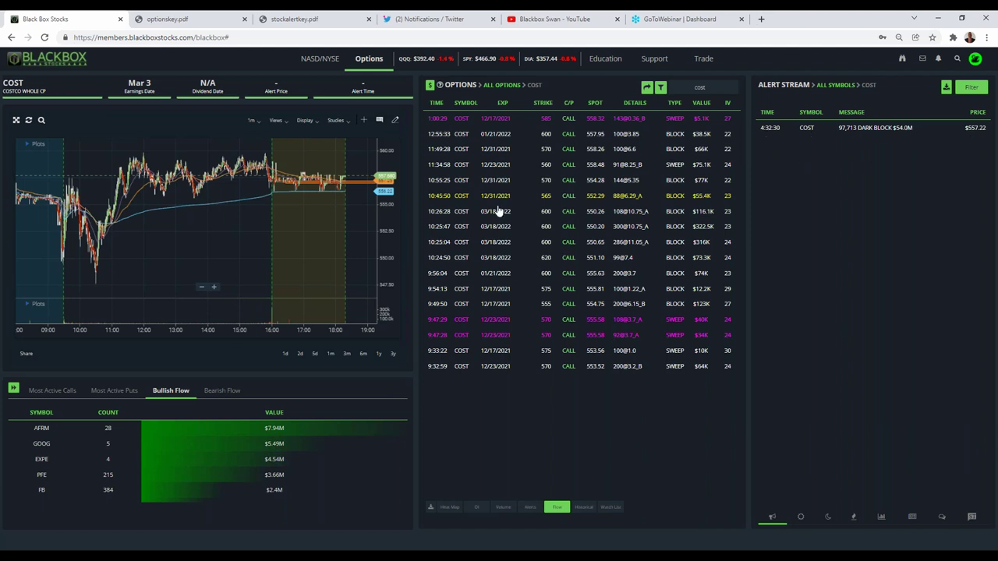
left_click_drag(181, 199, 202, 214)
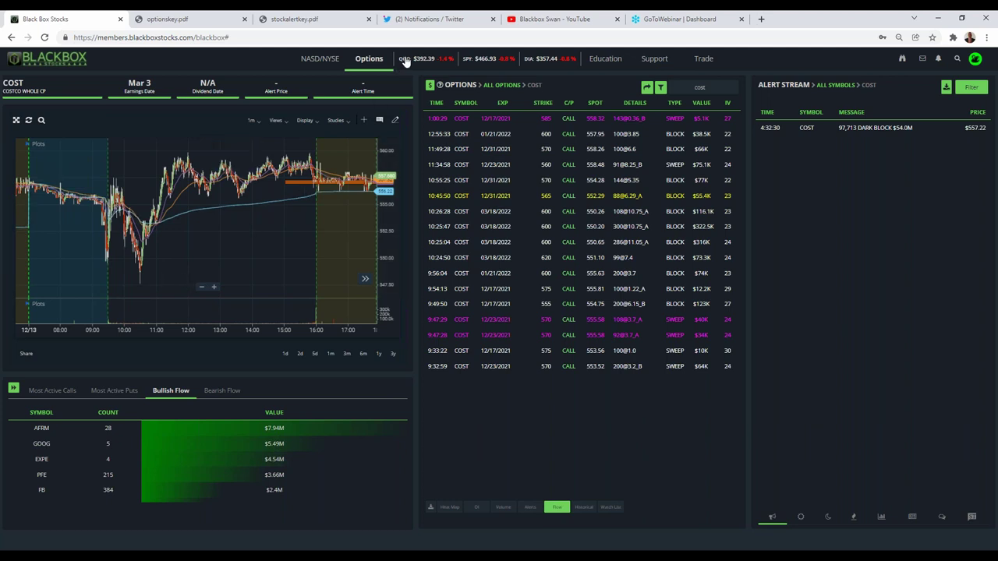
Step: Bring up SPY for a look at its alerts and reload COST
left_click(470, 61)
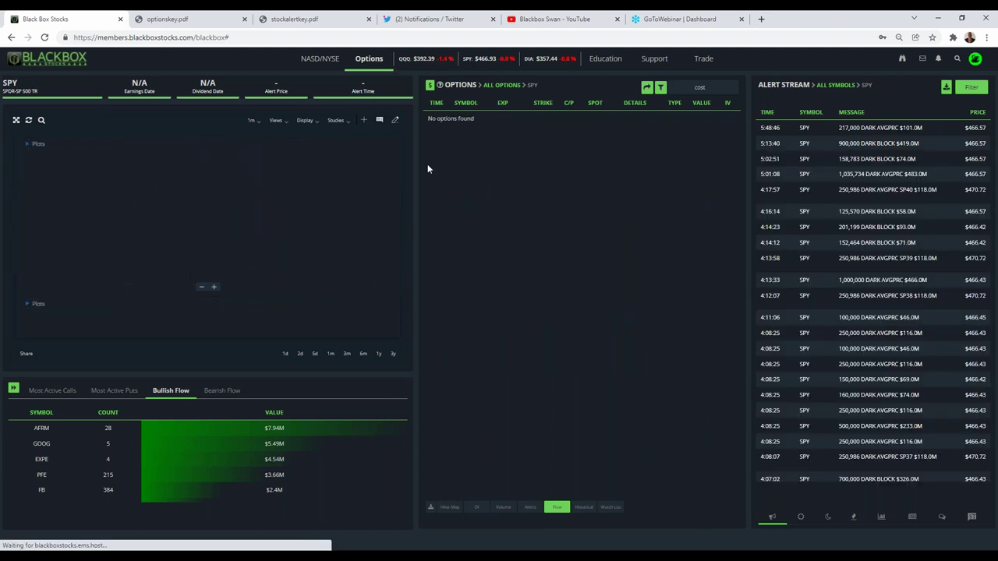
left_click(710, 92)
key("Return")
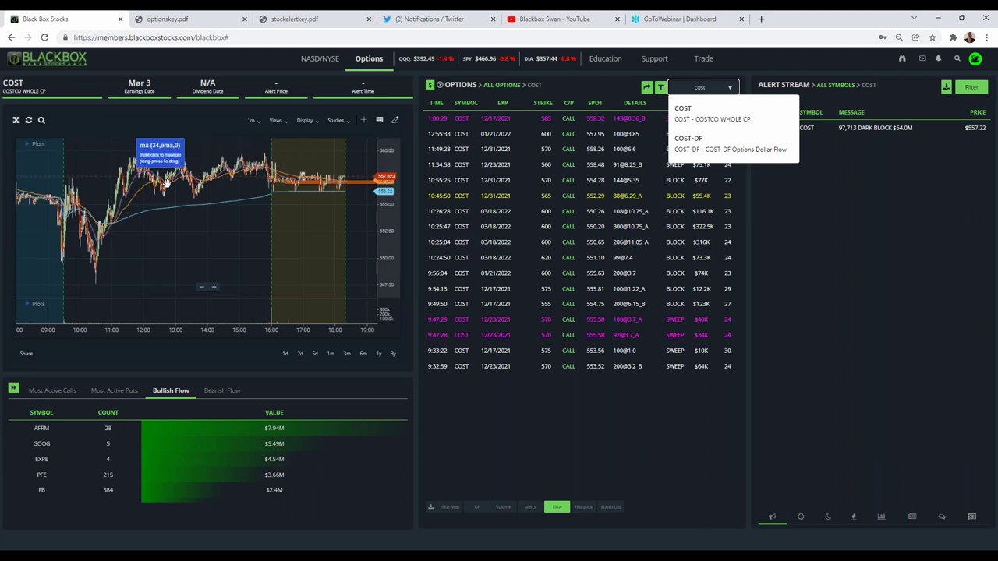
left_click(873, 174)
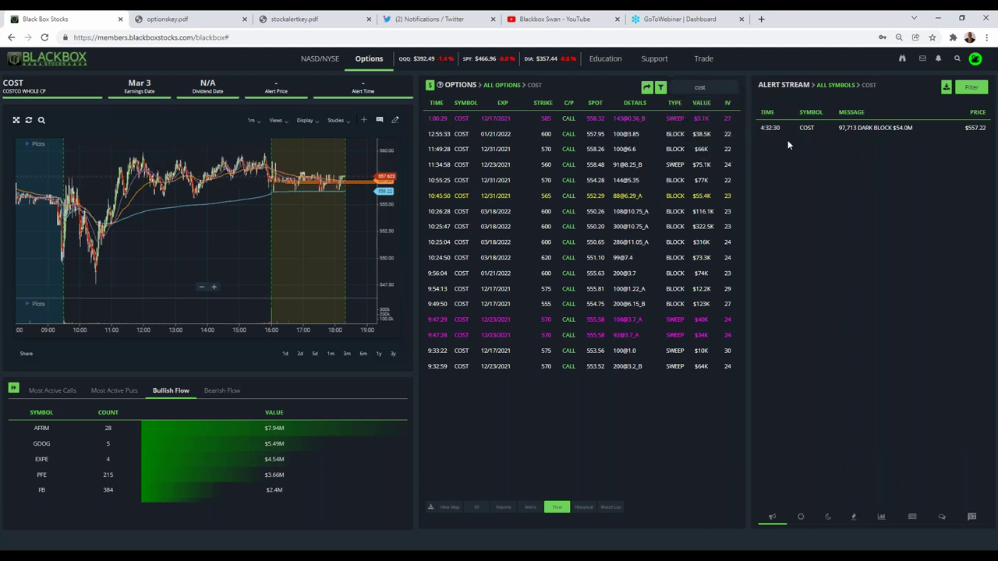
Step: Examine COST's dark pool levels on the five-day chart, and on a 15-minute chart reaching back to mid-November
left_click(315, 354)
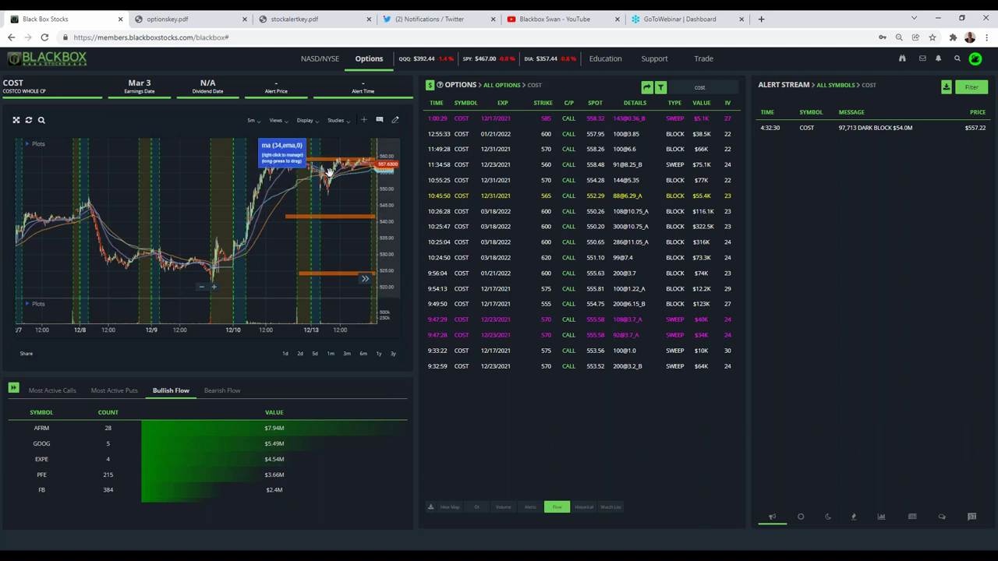
left_click(331, 355)
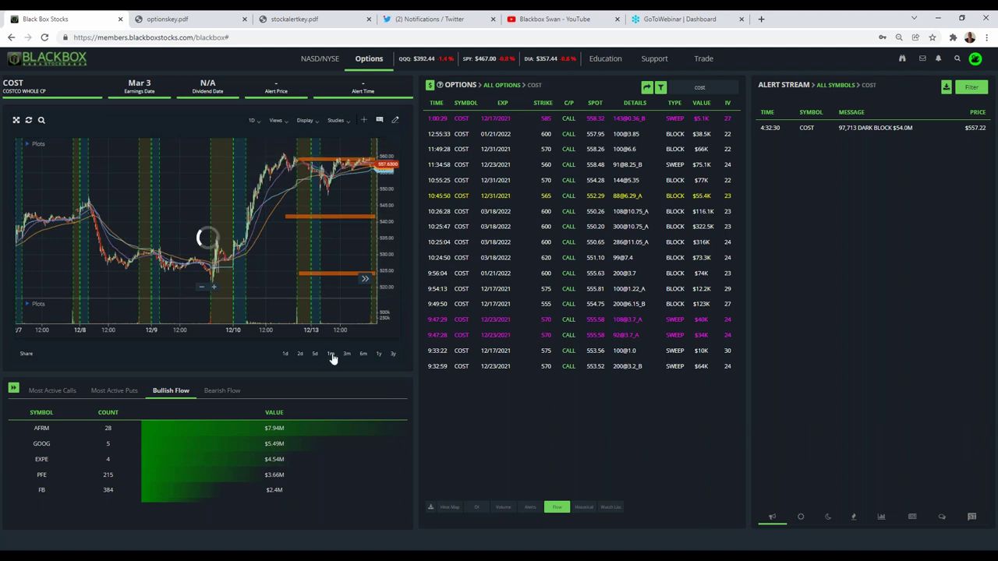
left_click(258, 123)
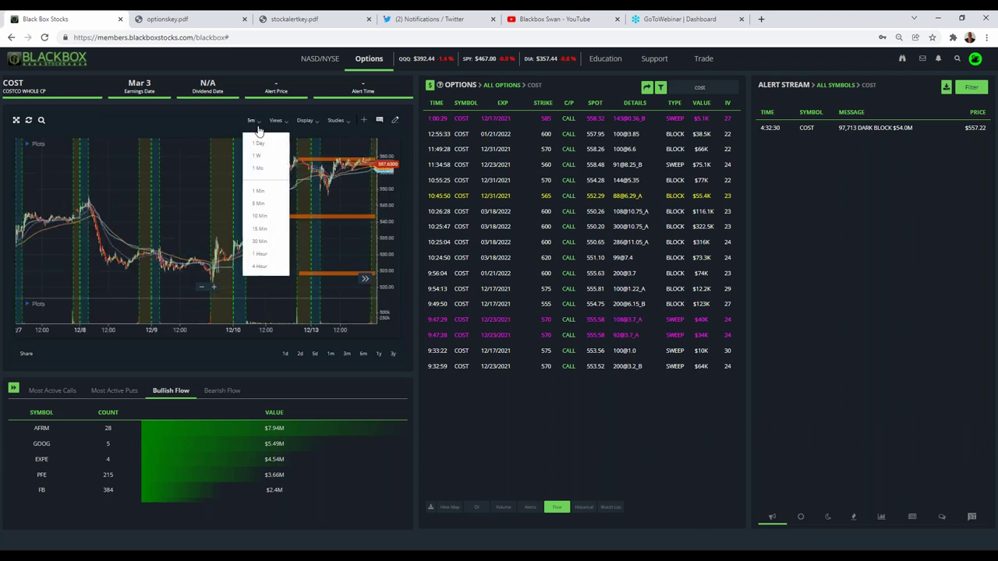
left_click(261, 228)
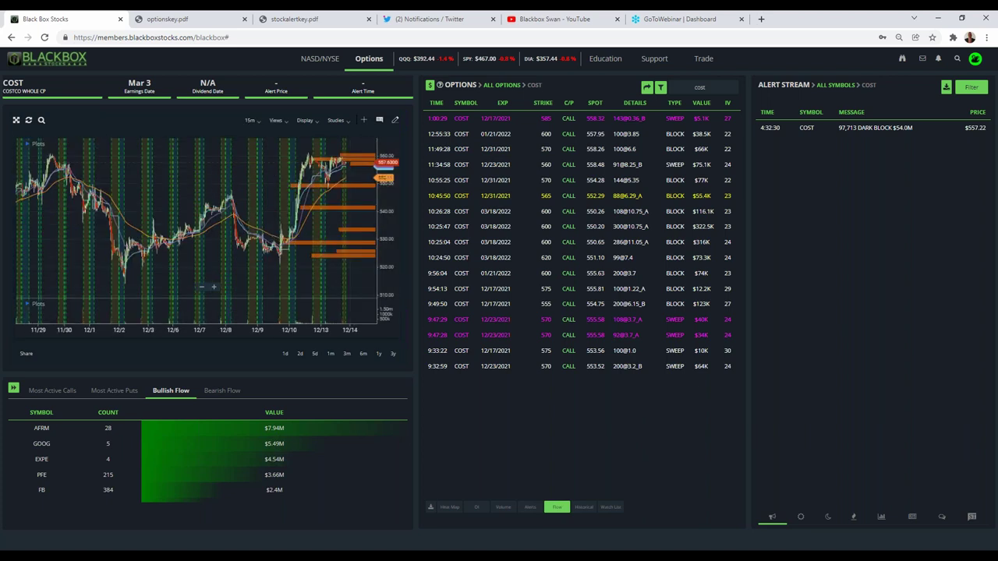
left_click_drag(144, 180, 212, 185)
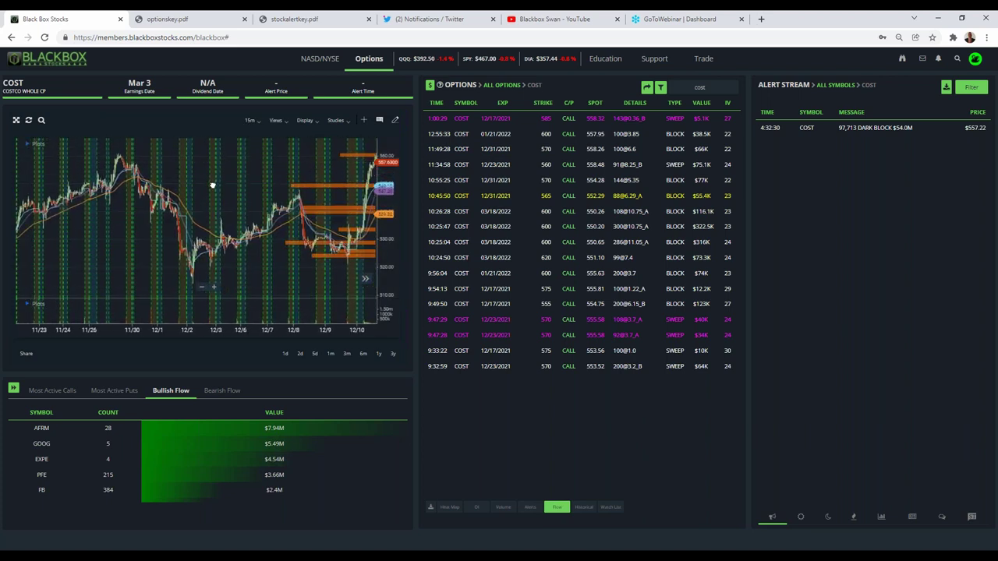
scroll(212, 184, "down", 3)
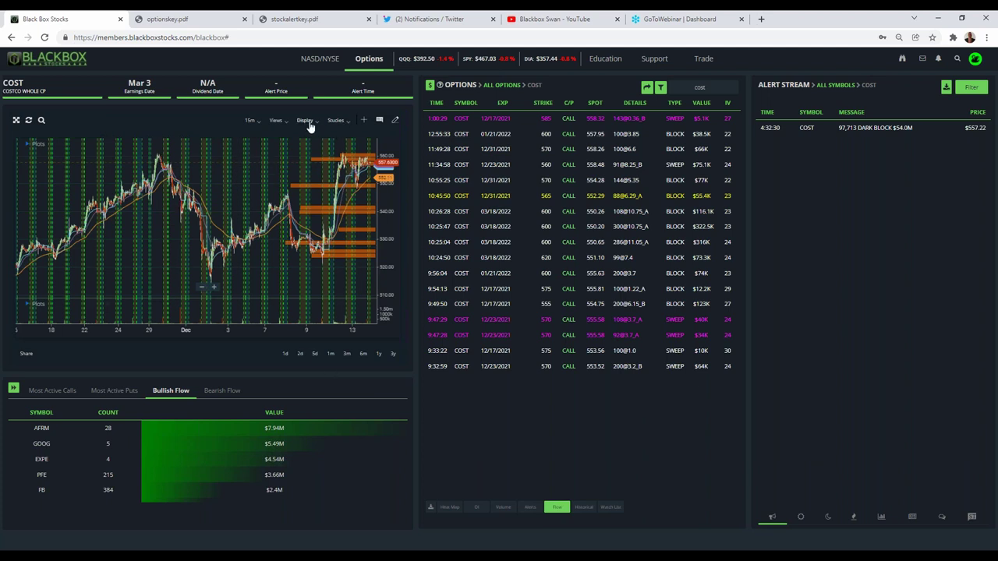
Step: Examine the COST chart with 30-minute candles and return it to the one-day range
left_click(251, 121)
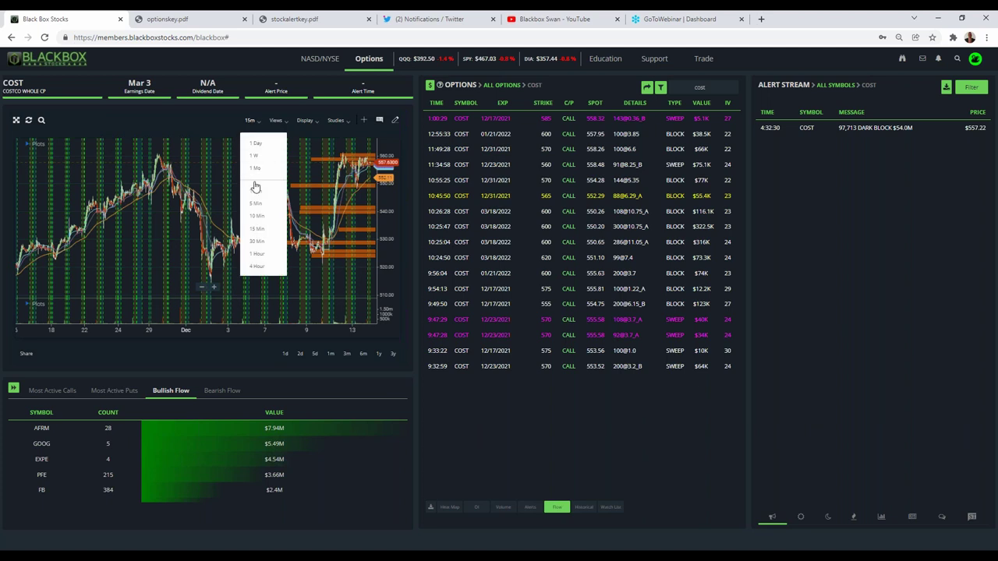
left_click(260, 247)
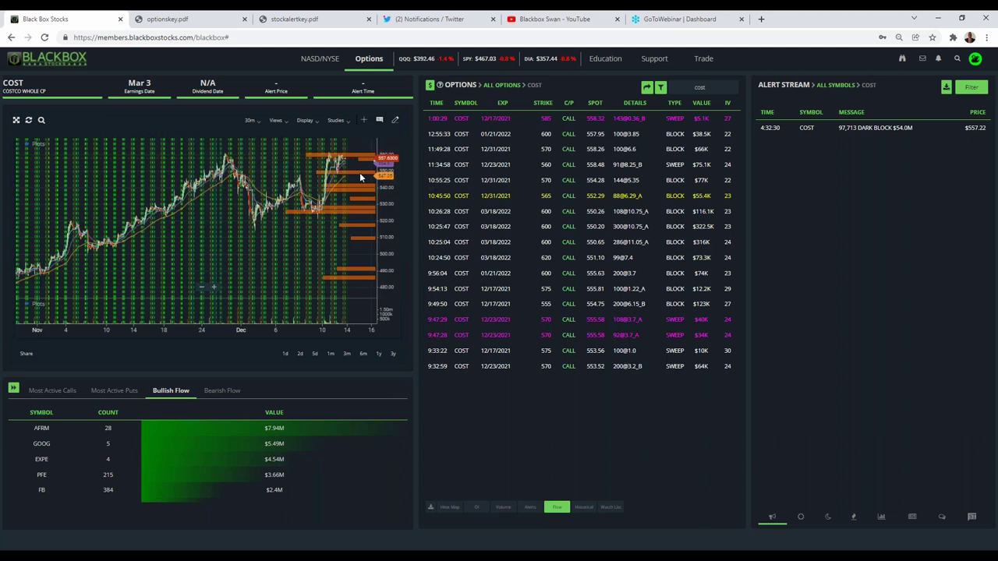
left_click(284, 354)
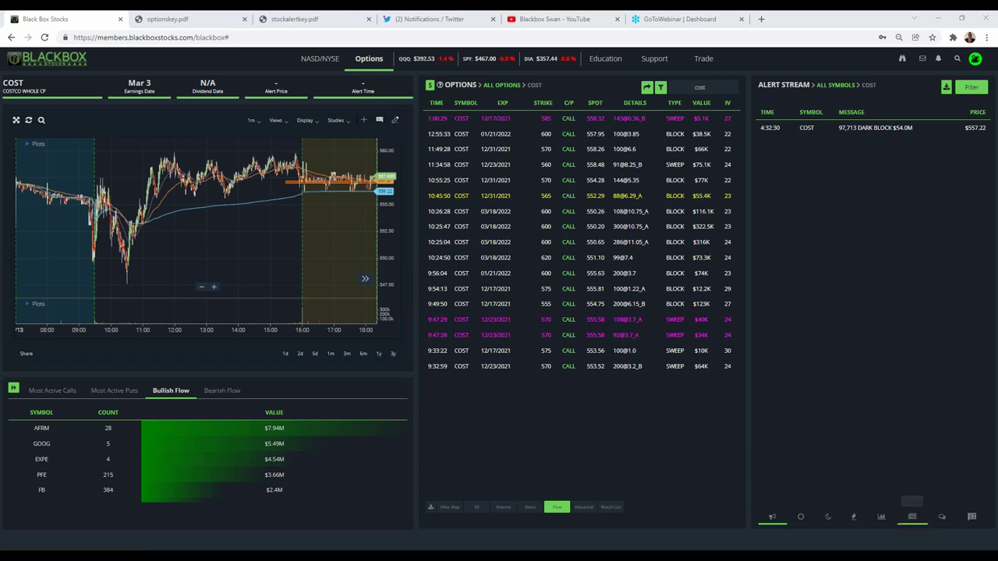
Step: Show the list of chat rooms and open the Main Chat room
left_click(941, 518)
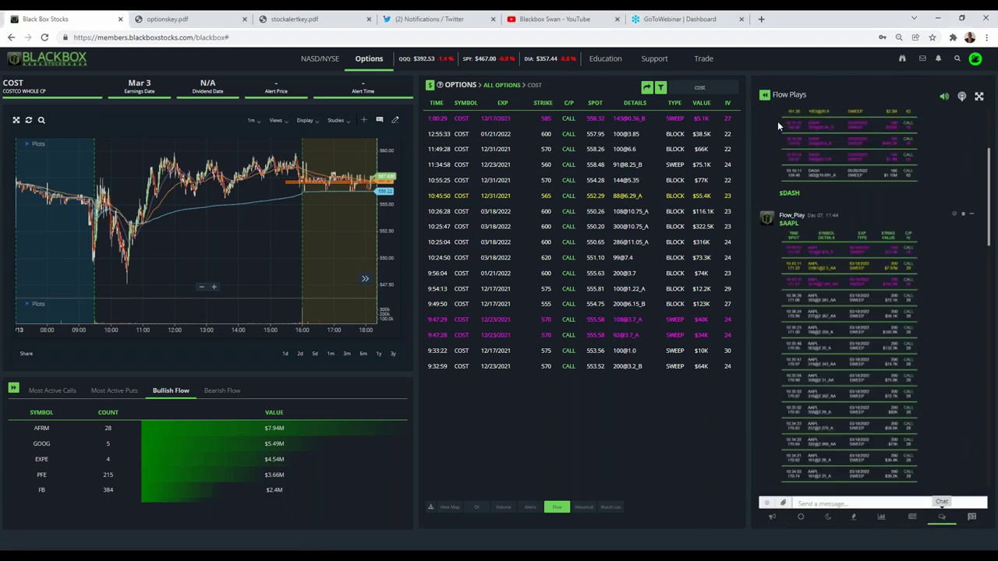
left_click(763, 96)
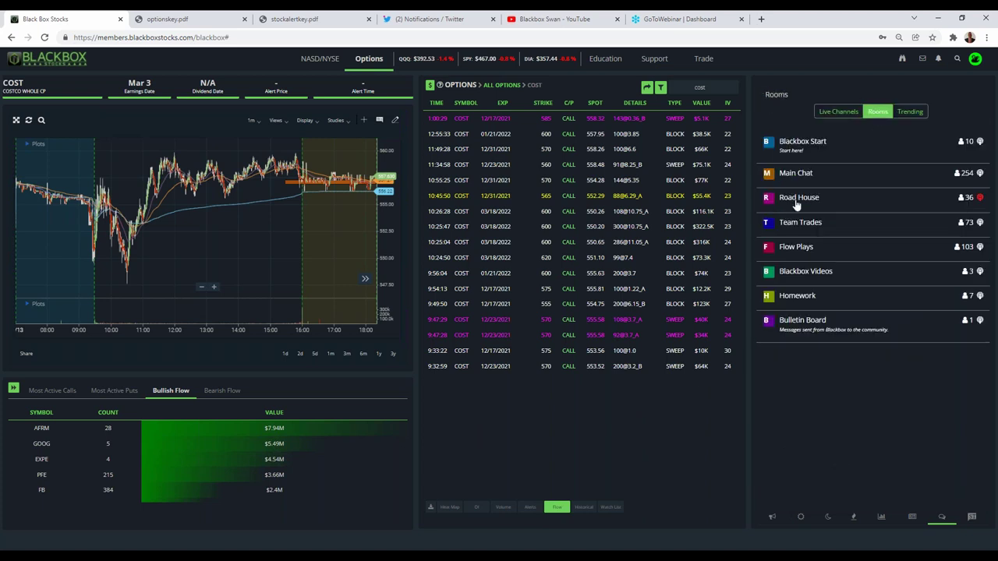
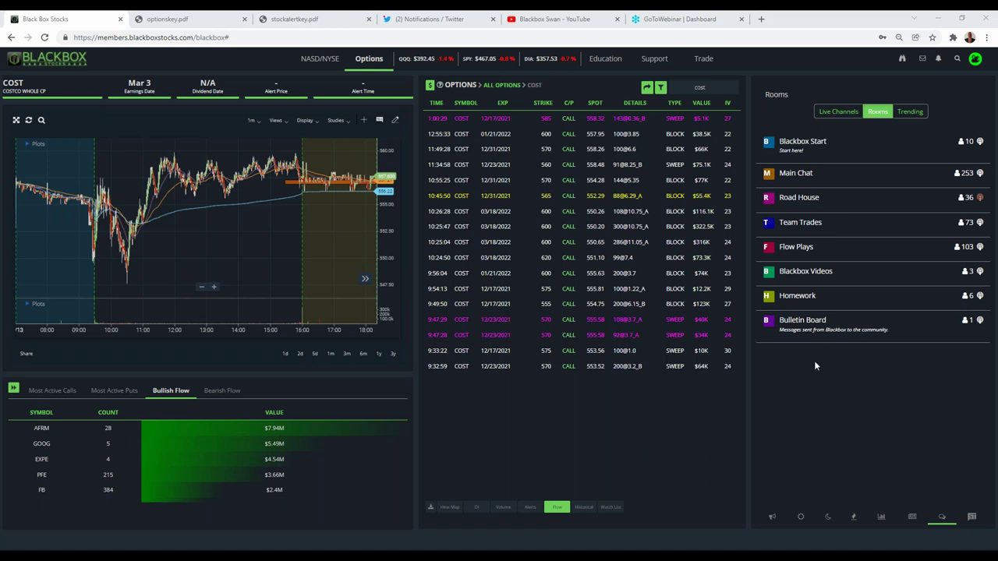
left_click(795, 173)
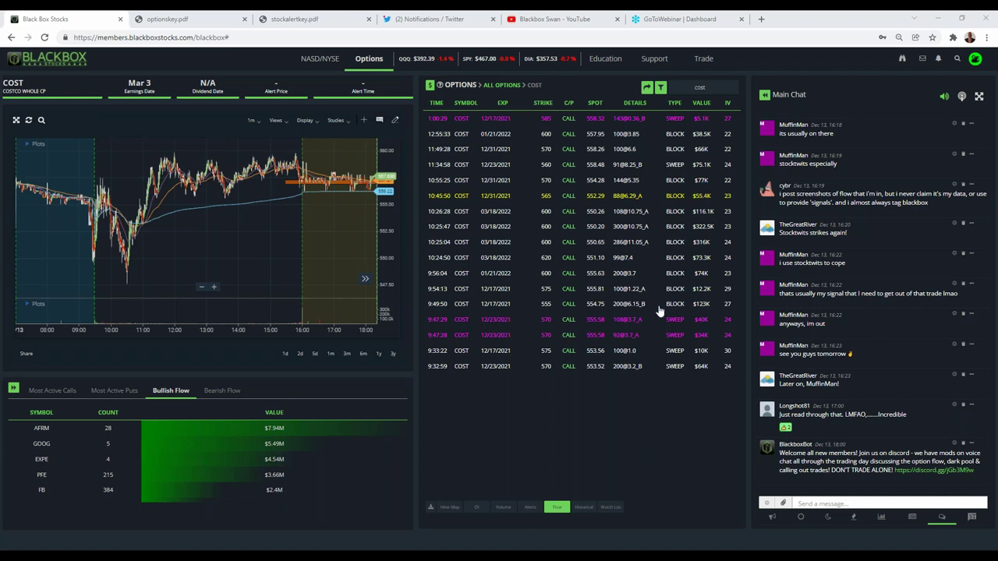
Step: Add the Dark Pool Volume Profile study to the COST chart and view the full trading day
left_click(336, 121)
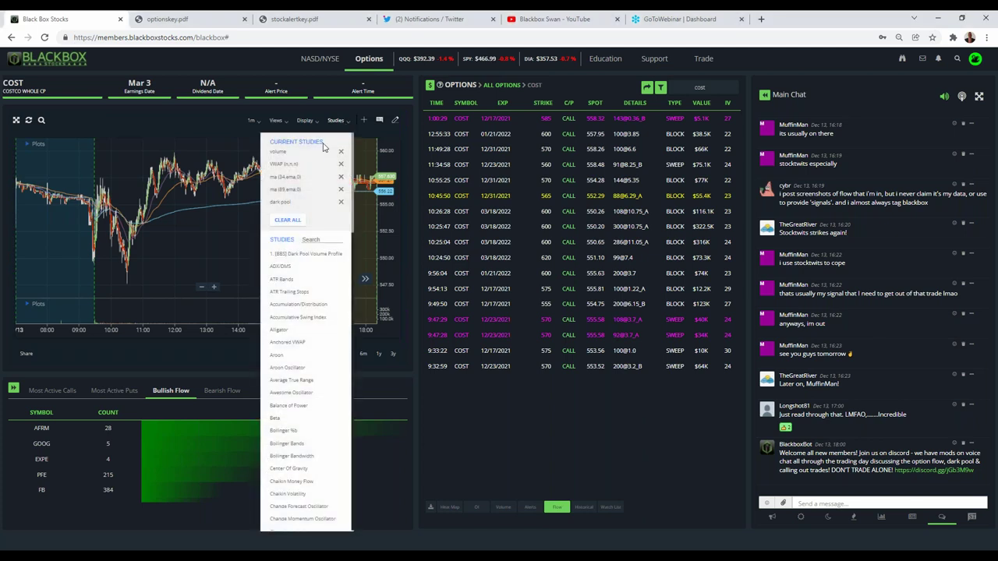
left_click(315, 256)
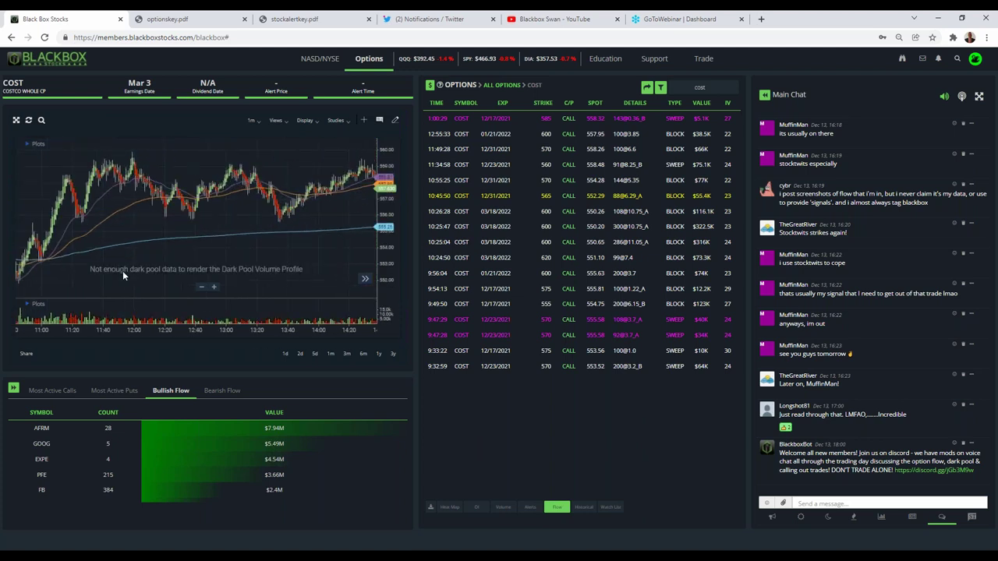
scroll(292, 242, "down", 5)
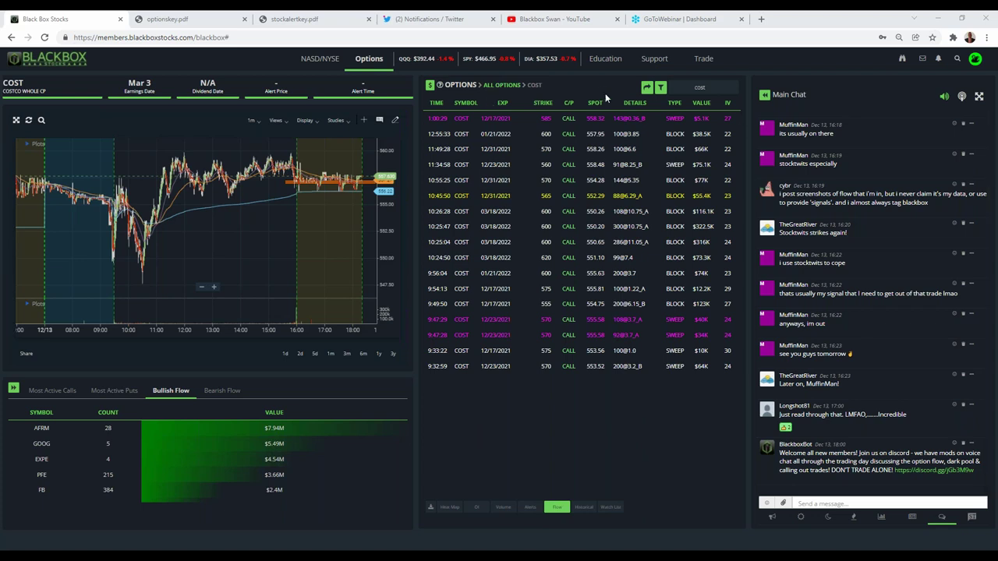
Step: Replace COST in the options search with DPZ and load its options flow
left_click(700, 83)
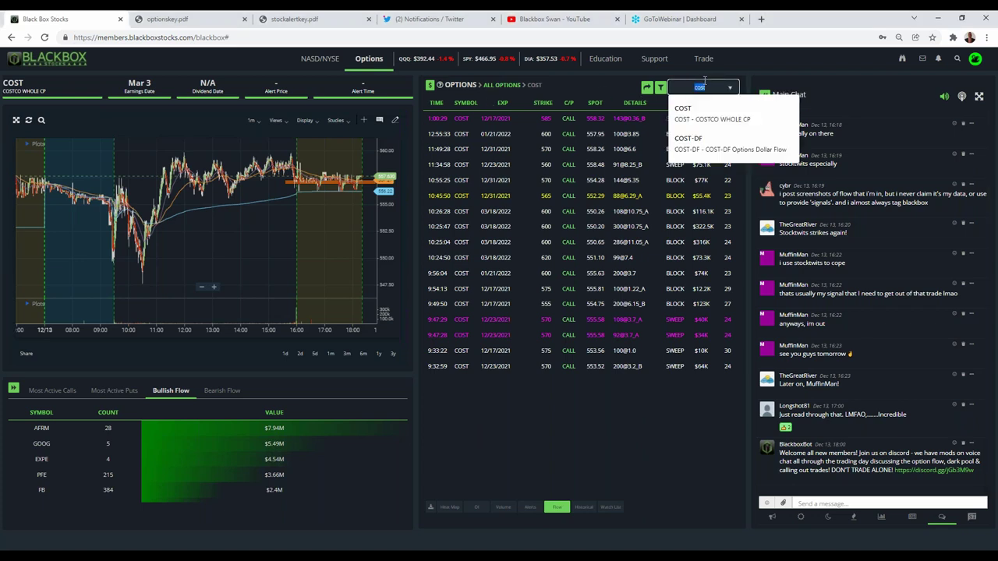
type("dpz")
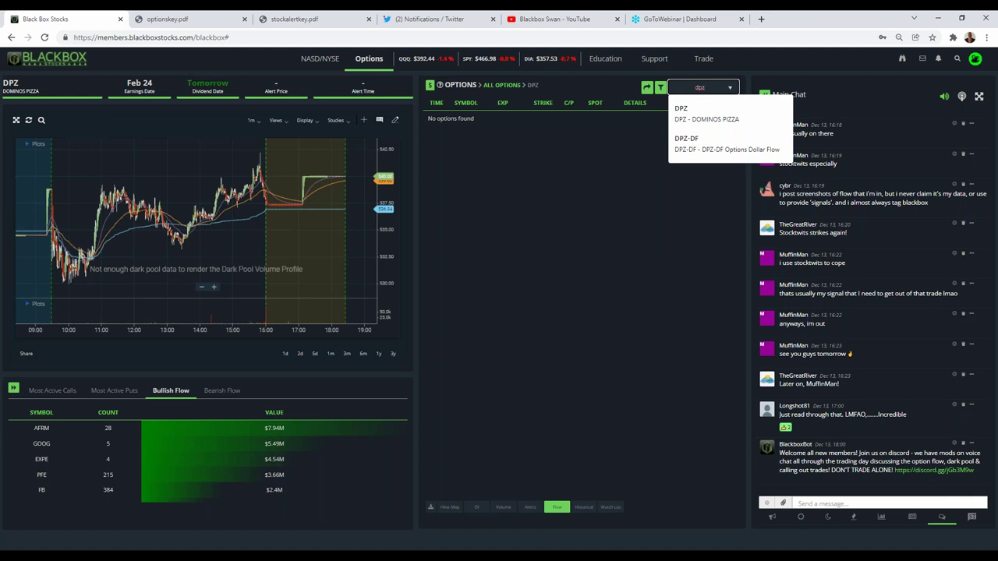
left_click(612, 136)
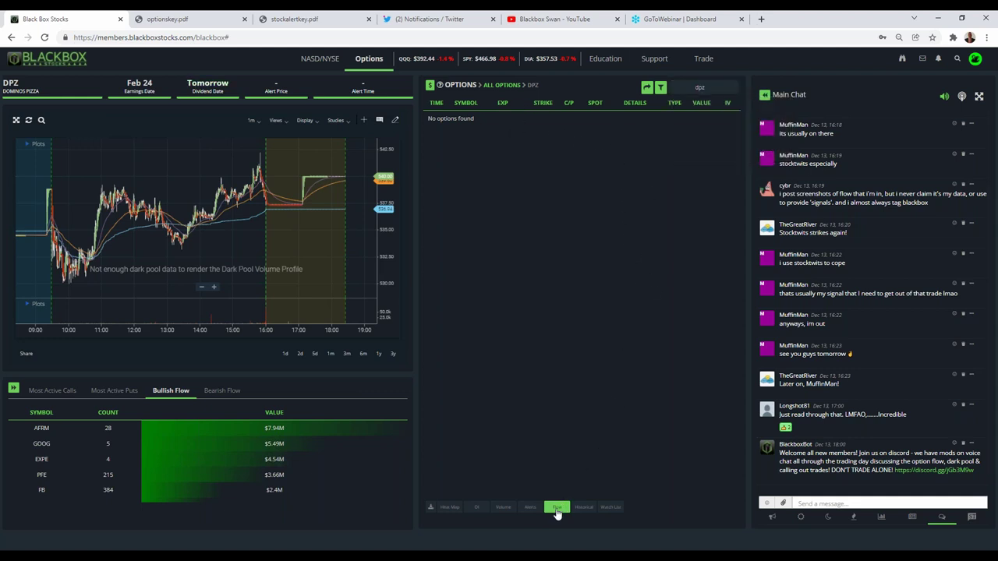
Step: Return to the flow of all options and include Multi-leg trades in the options flow filters
left_click(499, 84)
left_click(661, 88)
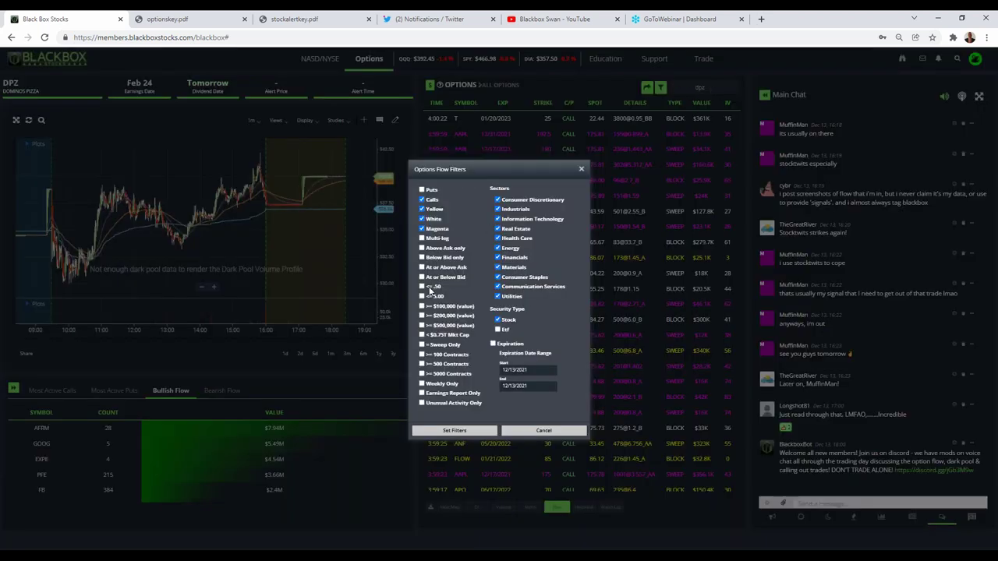
left_click(421, 238)
left_click(478, 431)
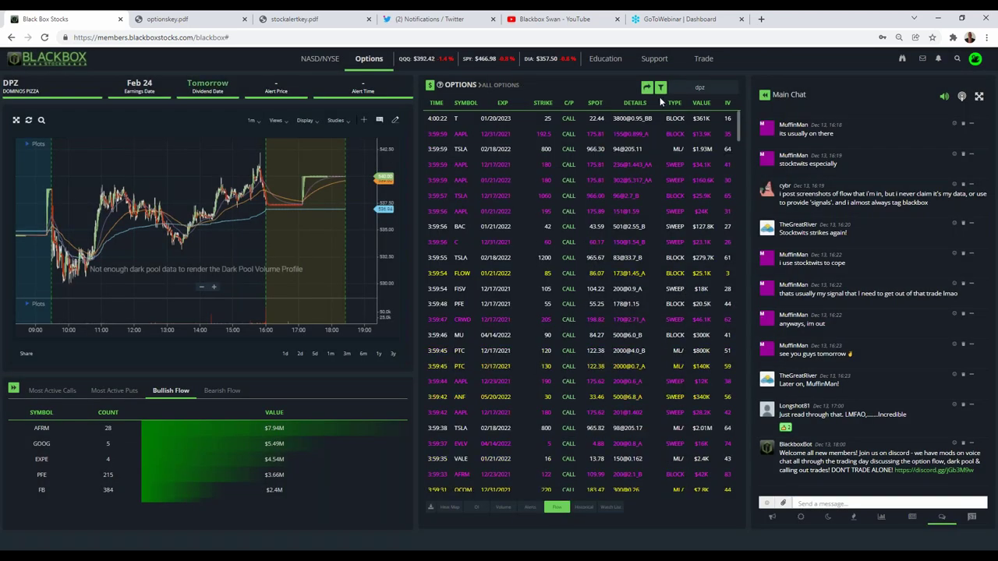
Step: Reload the DPZ options flow and review the active flow filters without changing them
left_click(711, 86)
key("Return")
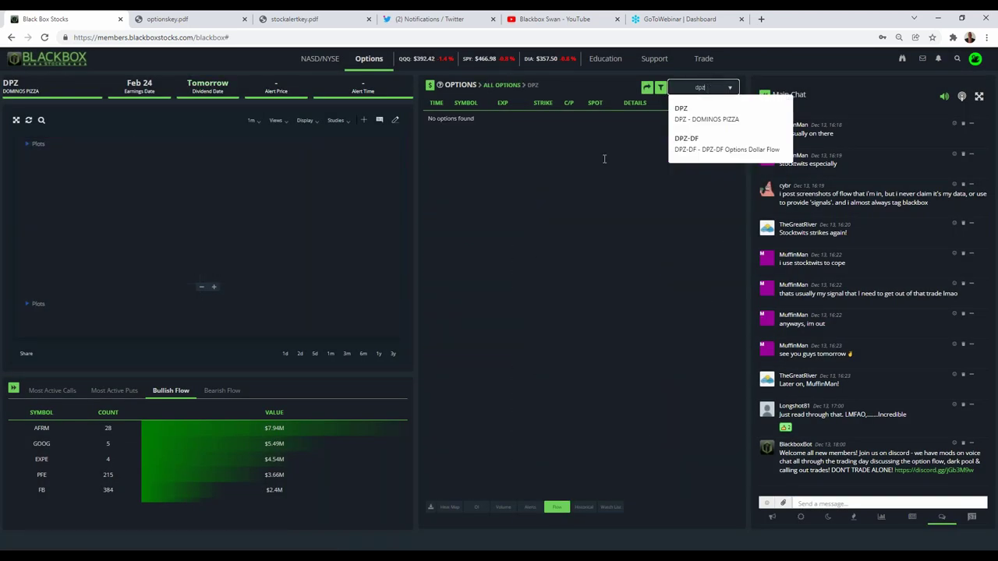
left_click(587, 184)
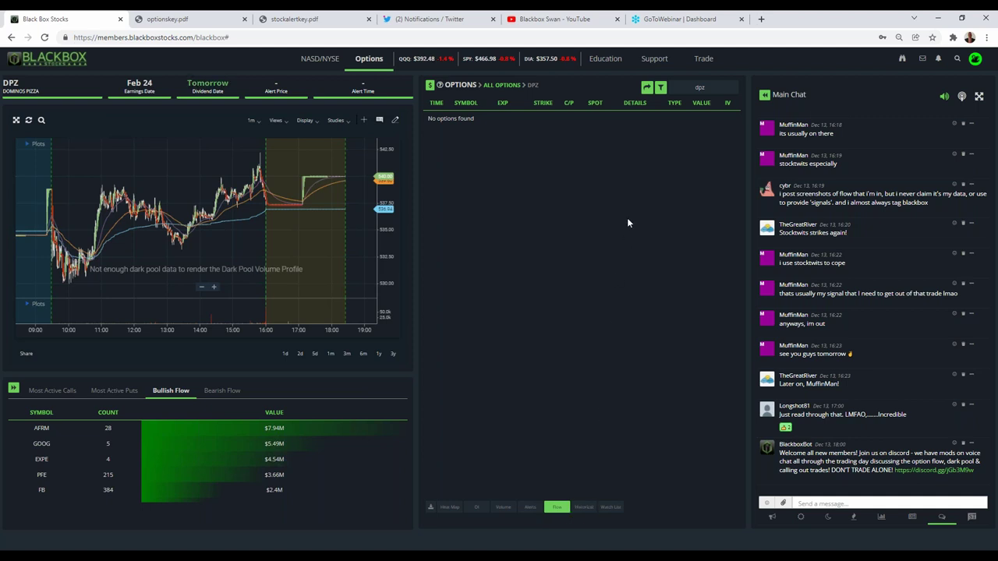
left_click(660, 88)
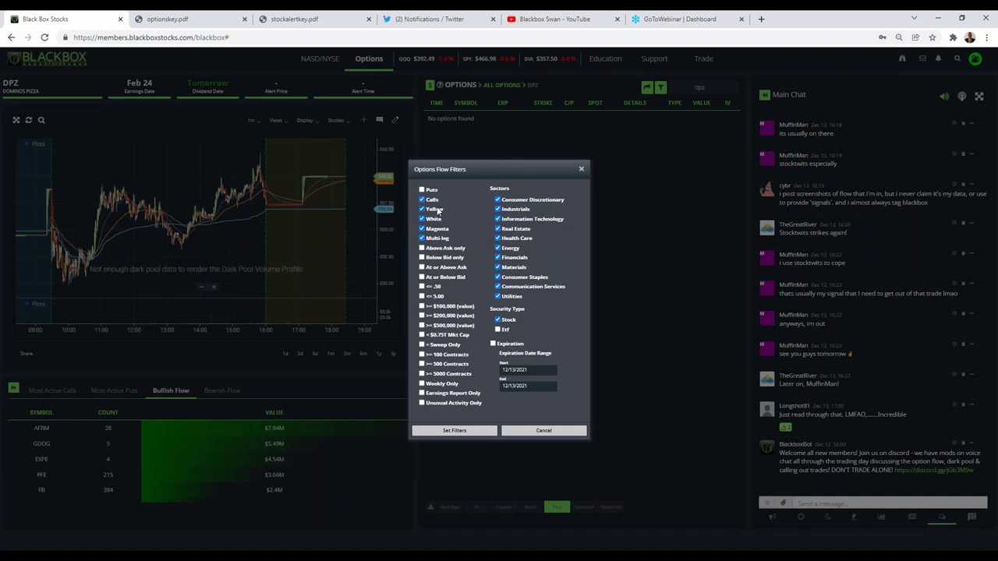
left_click(543, 431)
Step: Load DPZ's historical flow for 12/10/2021 to 12/13/2021 and narrow it to the 480 strike
left_click(583, 507)
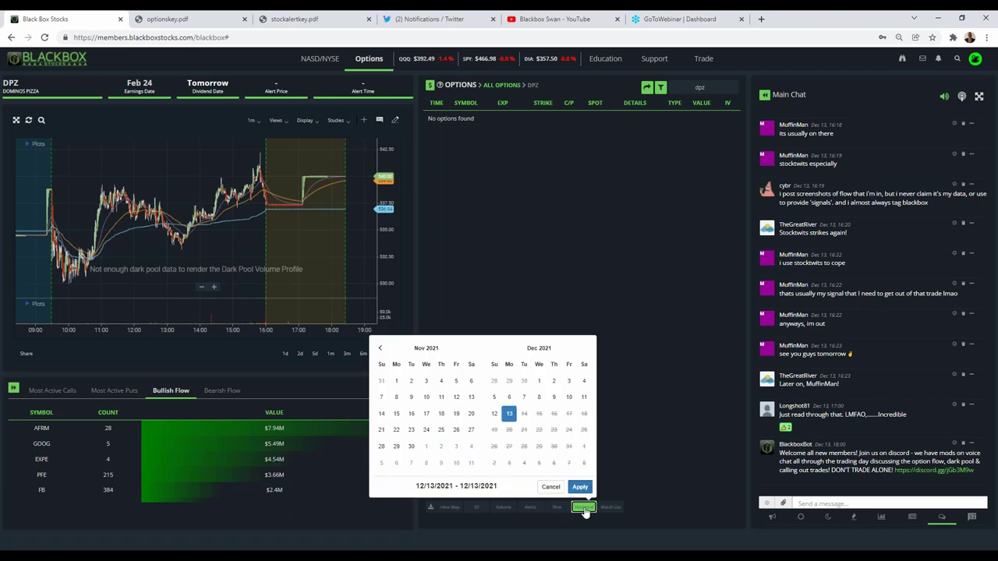
left_click(569, 397)
left_click(509, 414)
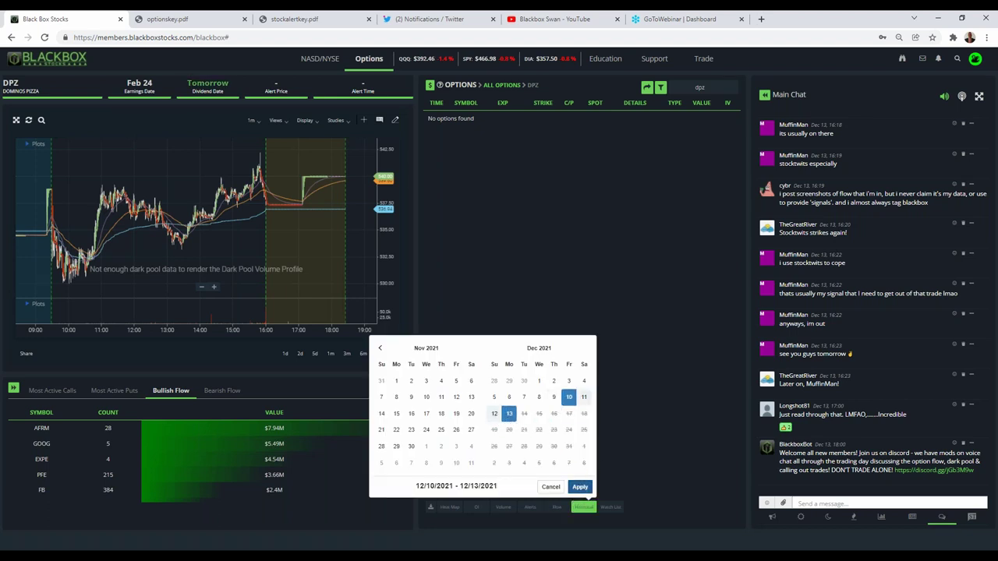
left_click(579, 487)
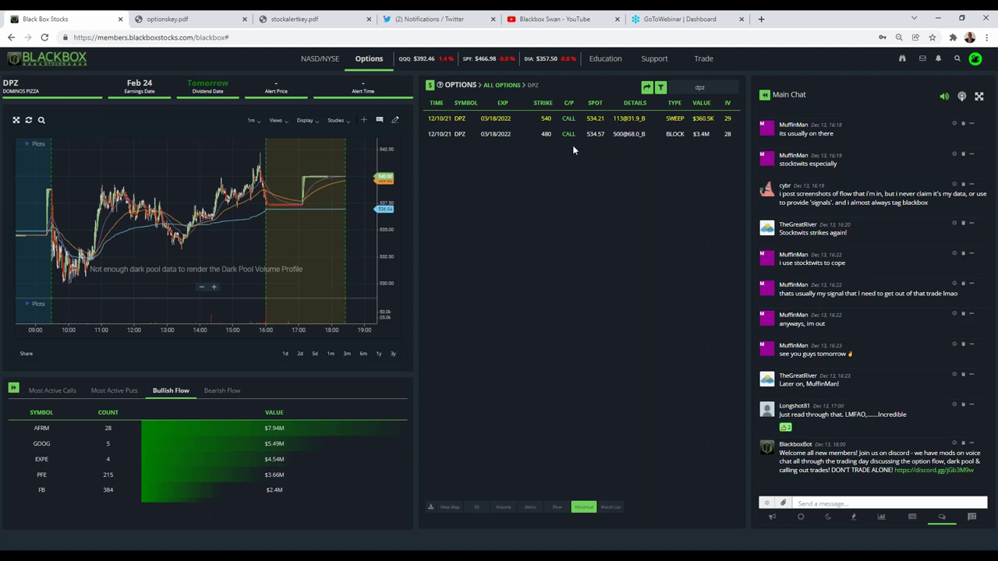
left_click(497, 134)
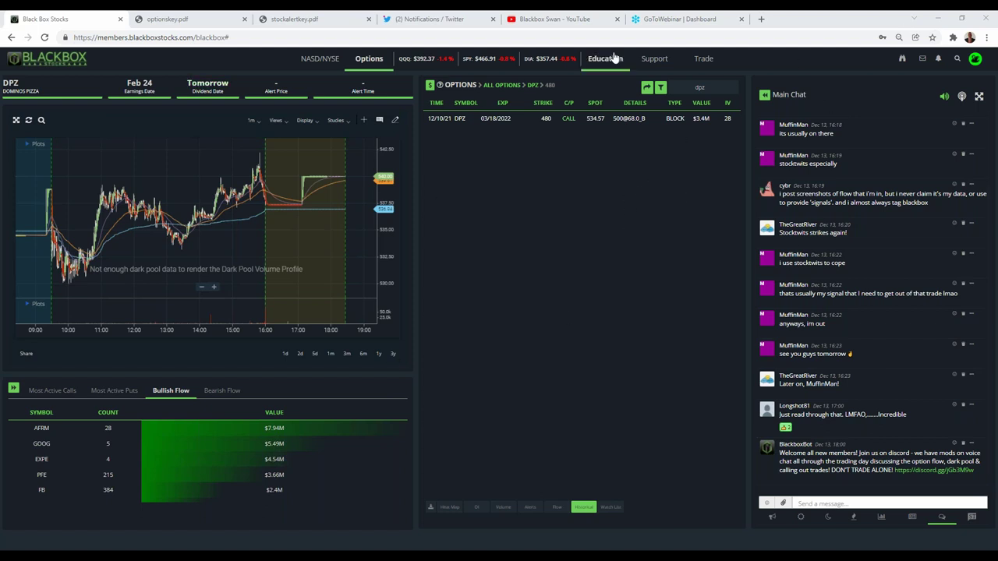
Step: View the December 2021 Education Calendar, close it and bring back the list of chat rooms
mouse_move(605, 59)
left_click(603, 81)
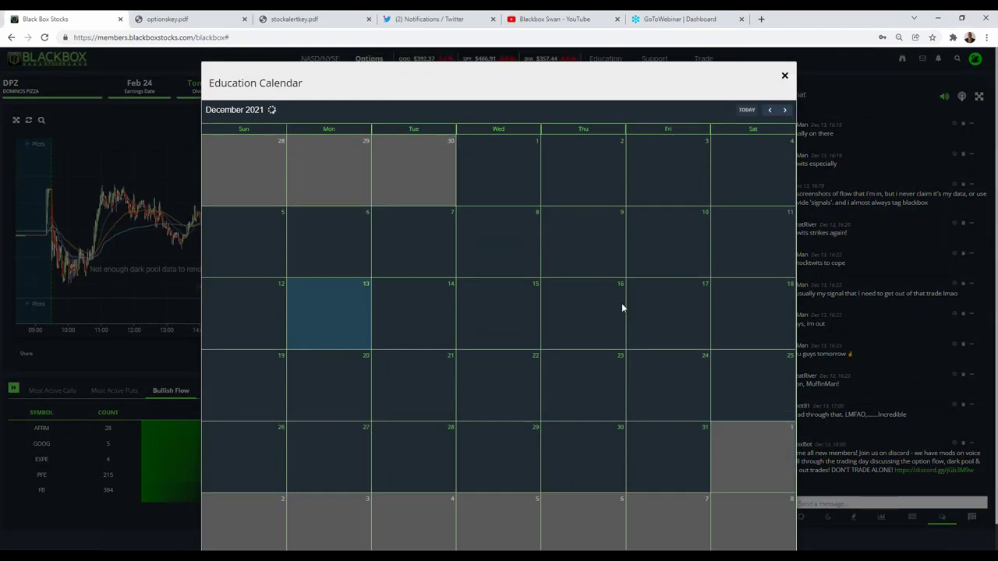
left_click(785, 77)
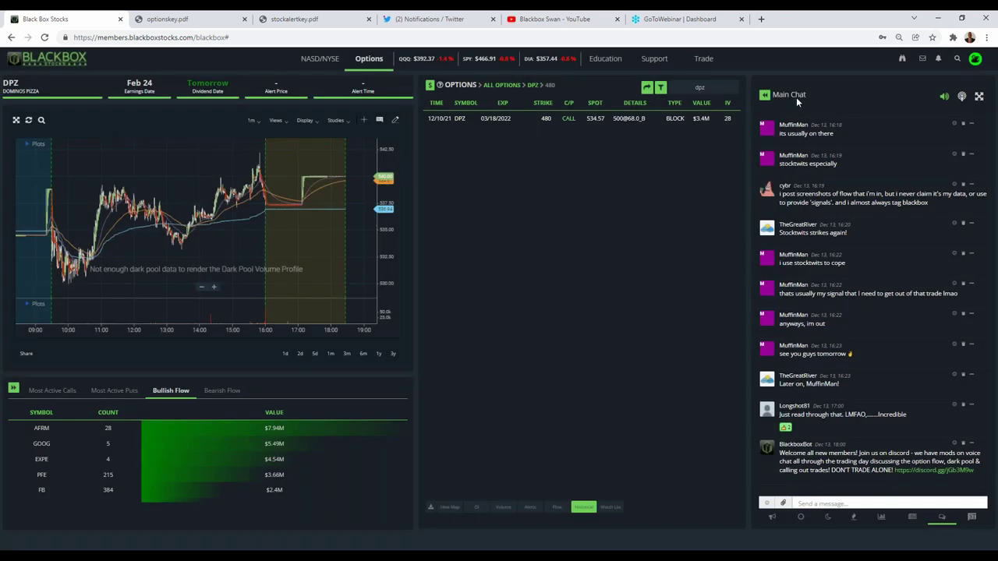
left_click(764, 95)
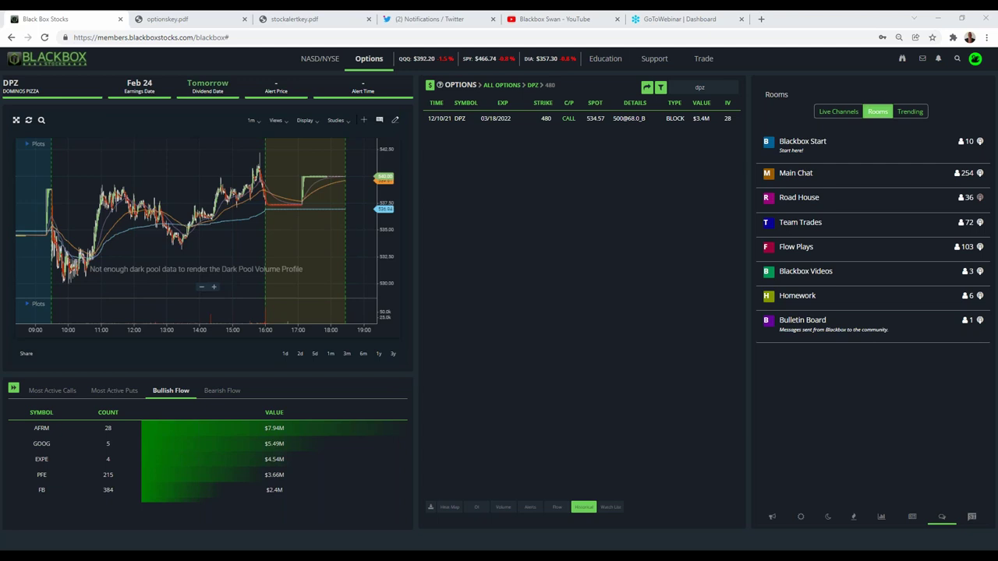
Step: Replace DPZ in the options search with AAPL and load the symbol
left_click(702, 88)
key("BackSpace")
key("BackSpace")
key("BackSpace")
type("aapl")
key("Return")
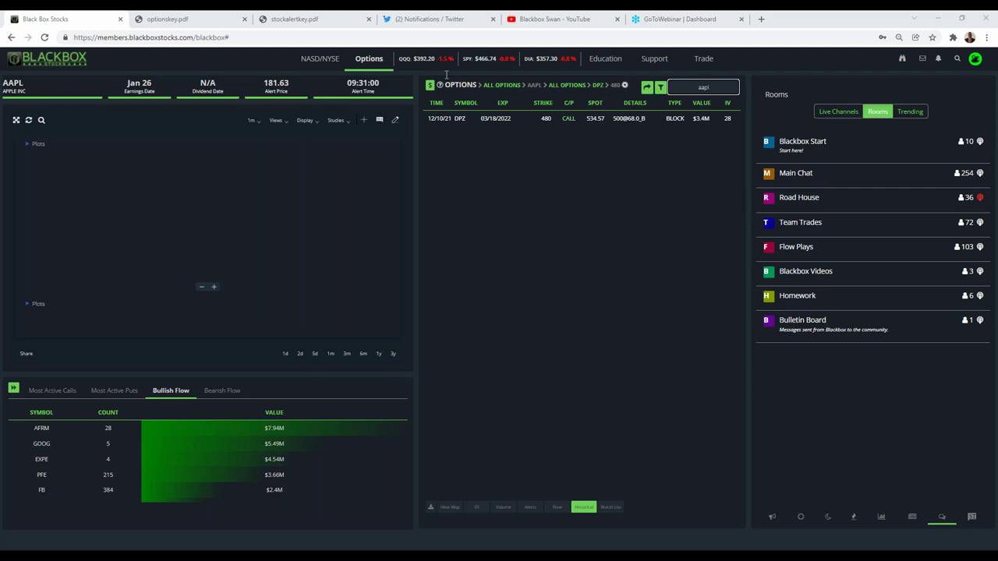
Step: Look at the options key PDF, go back to the Blackbox dashboard and reload its page
left_click(195, 21)
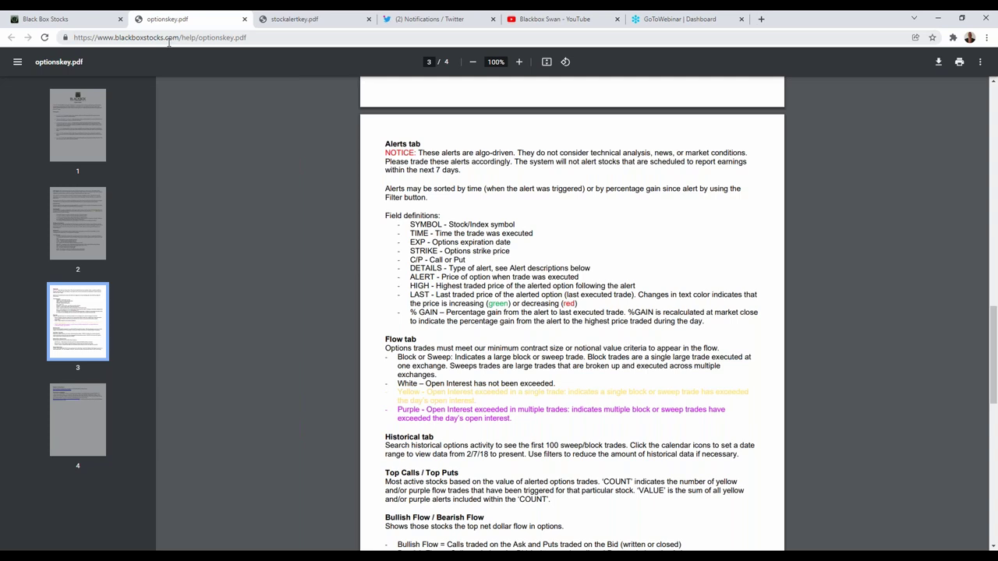
left_click(46, 21)
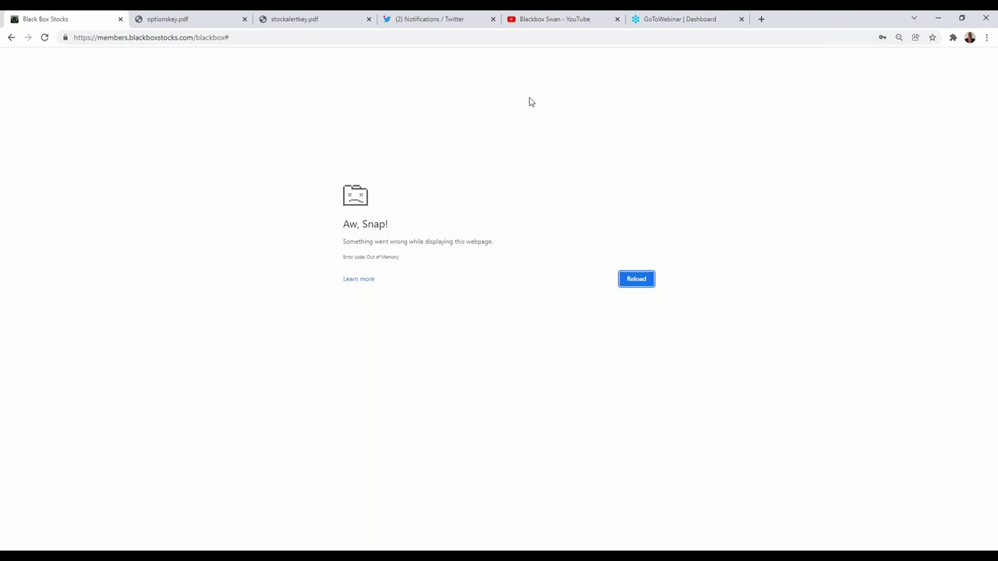
left_click(638, 285)
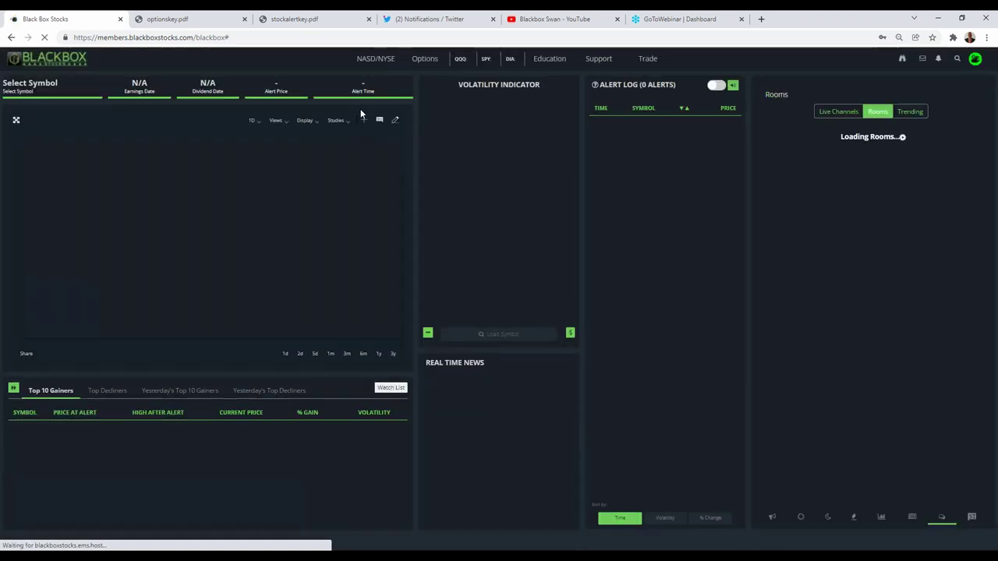
Step: Load AAPL on the dashboard and add the horizontal price-level bars to its chart as a study
left_click(506, 335)
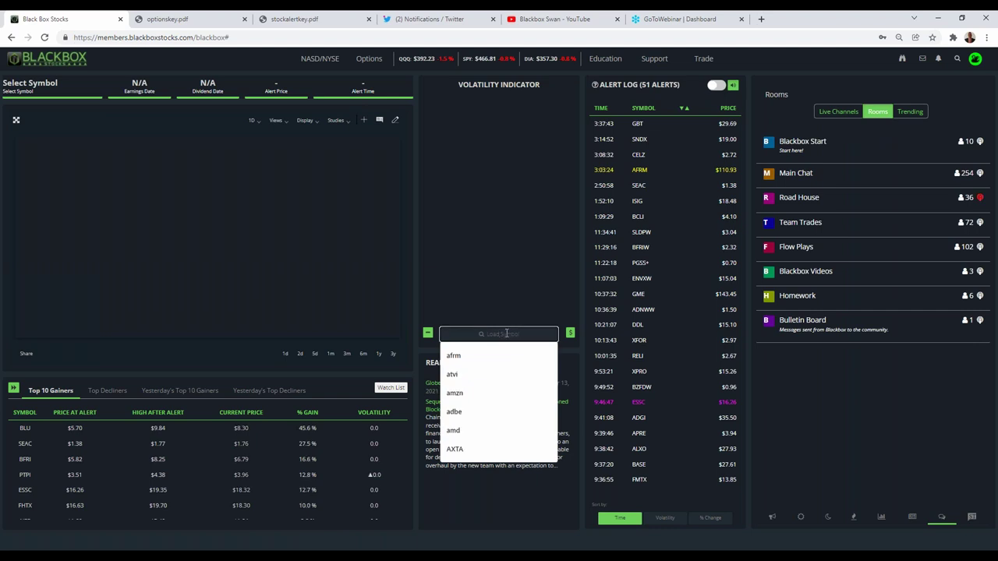
type("aapl")
key("Return")
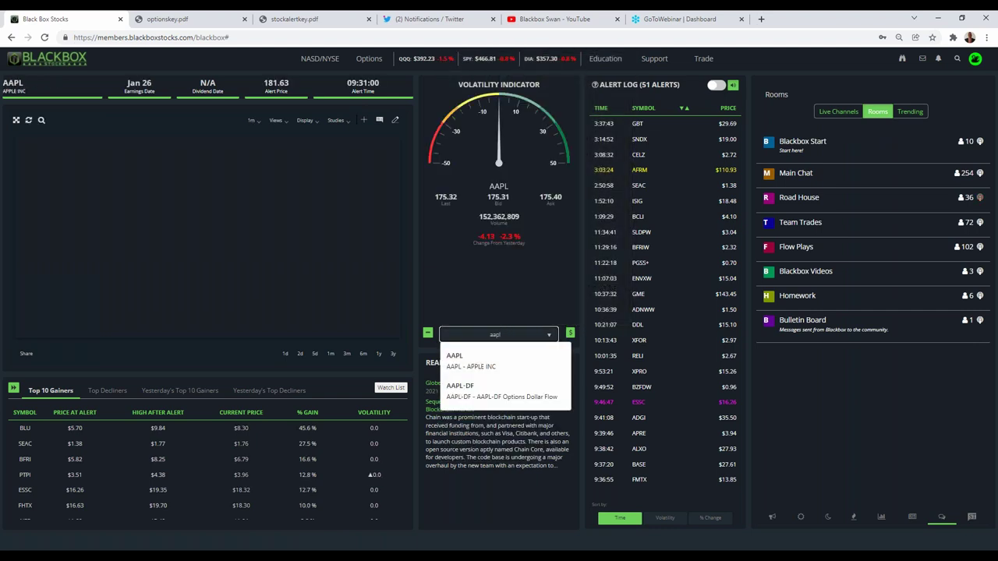
left_click(335, 120)
left_click(347, 203)
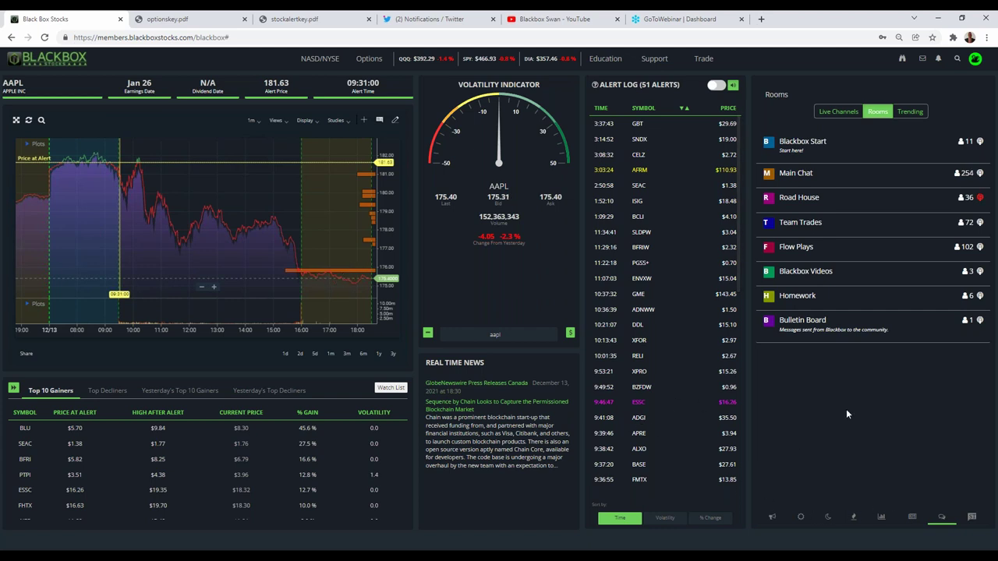
Step: Show AAPL's alert stream and filter it to Dark Pool Prints/Blocks only instead of all alerts
left_click(772, 518)
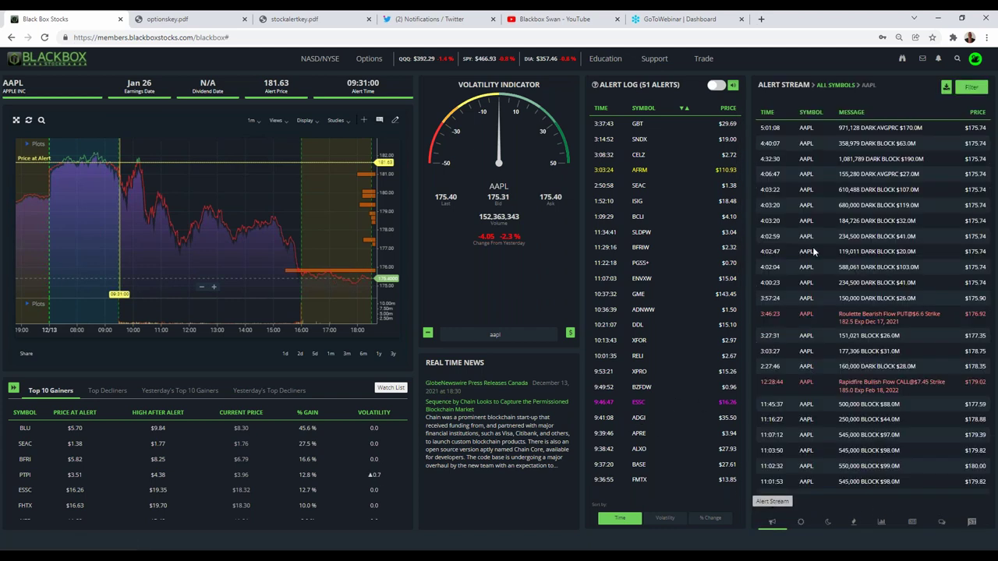
left_click(968, 87)
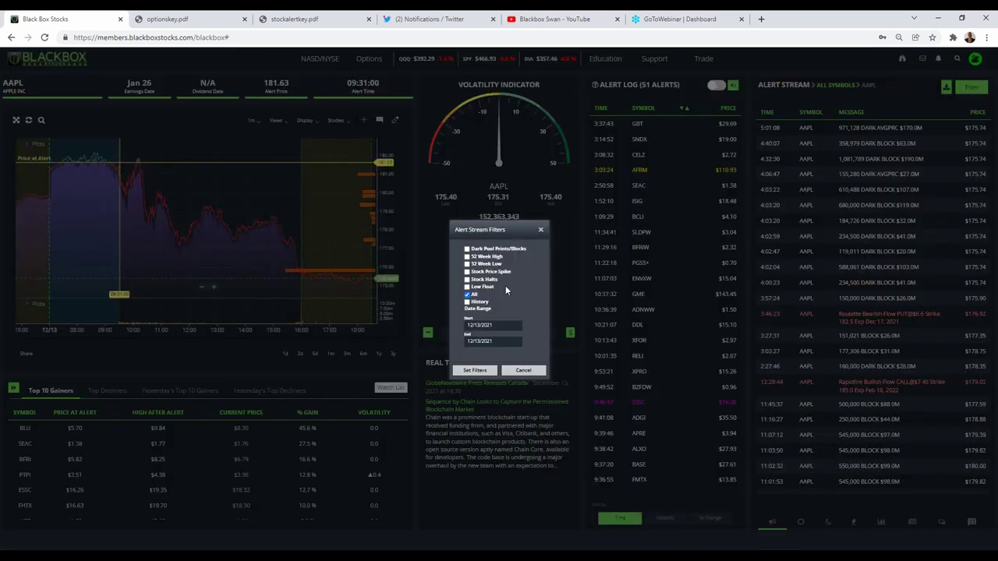
left_click(466, 295)
left_click(467, 249)
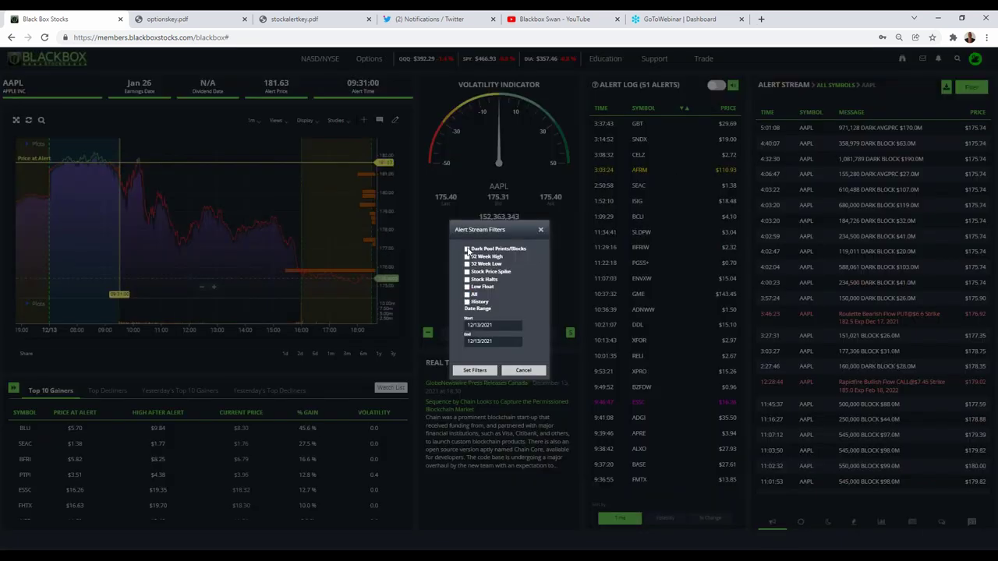
left_click(476, 370)
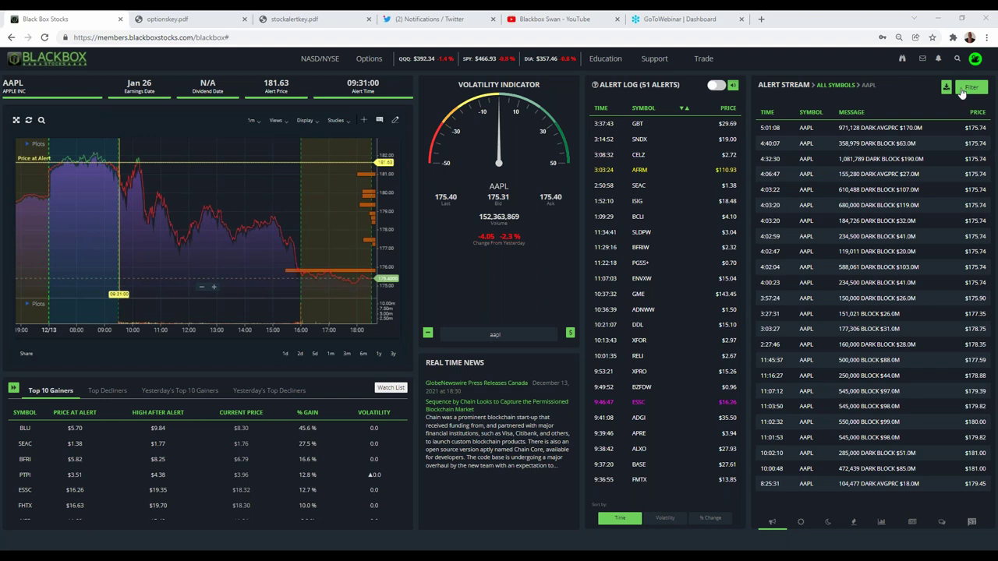
Step: Show AAPL's news and filter it by the query 13f, adding Edgar as a source alongside Market News
left_click(912, 522)
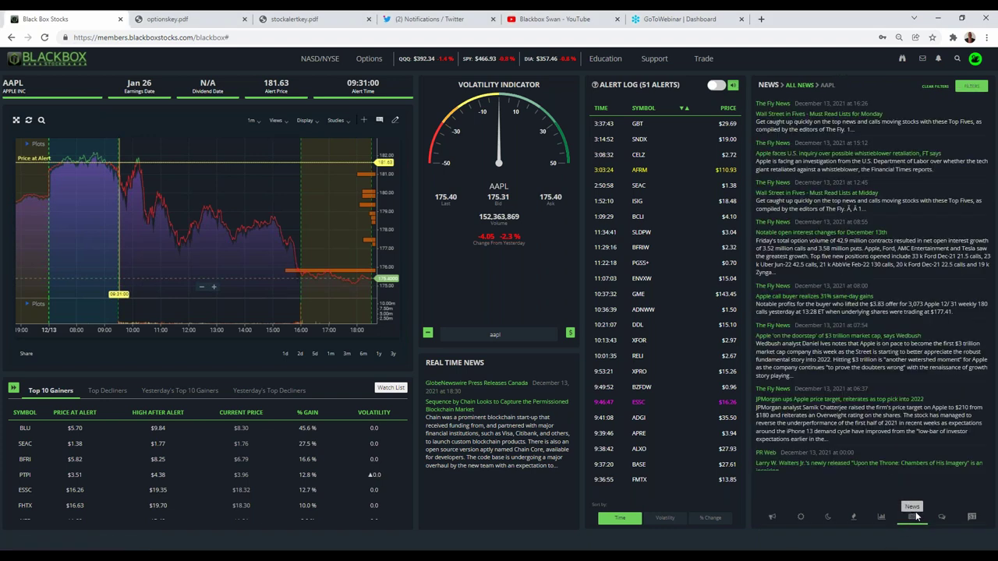
left_click(970, 86)
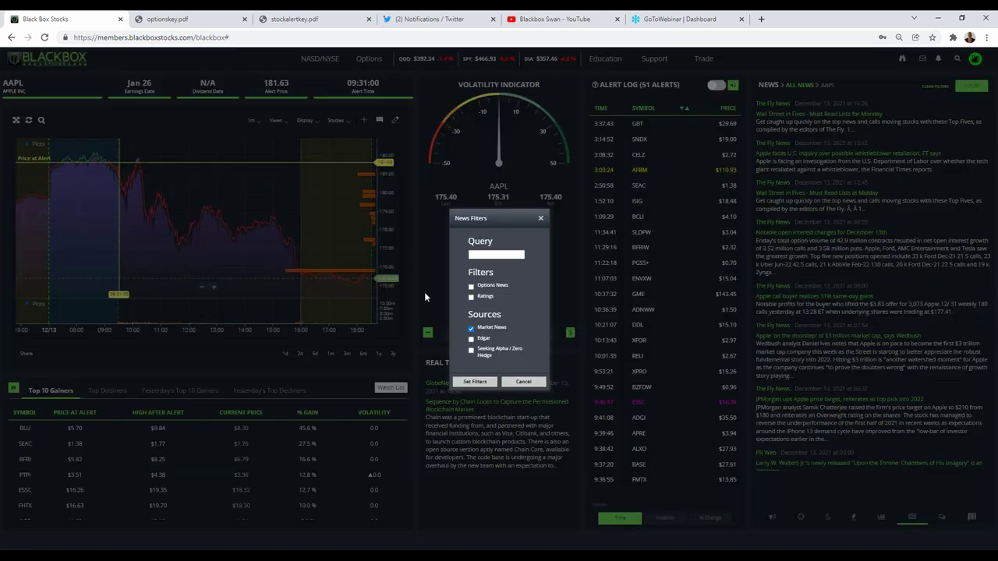
left_click(496, 255)
type("13f")
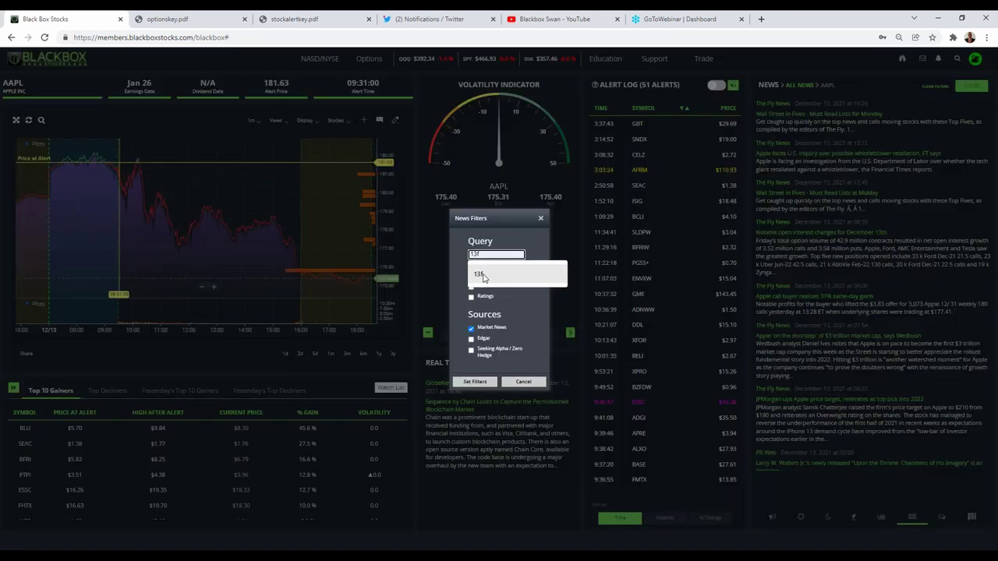
key("BackSpace")
key("BackSpace")
key("BackSpace")
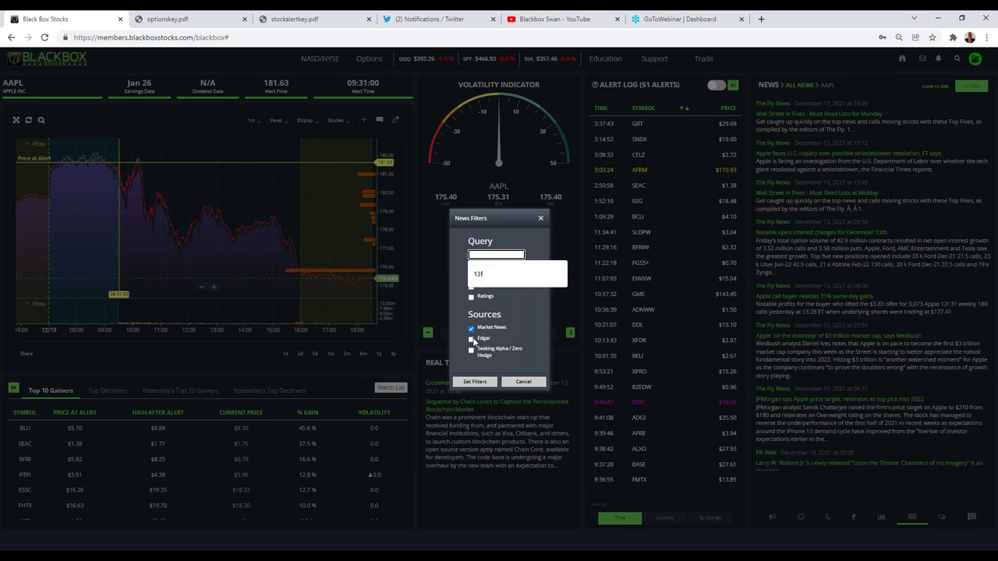
left_click(453, 346)
left_click(471, 339)
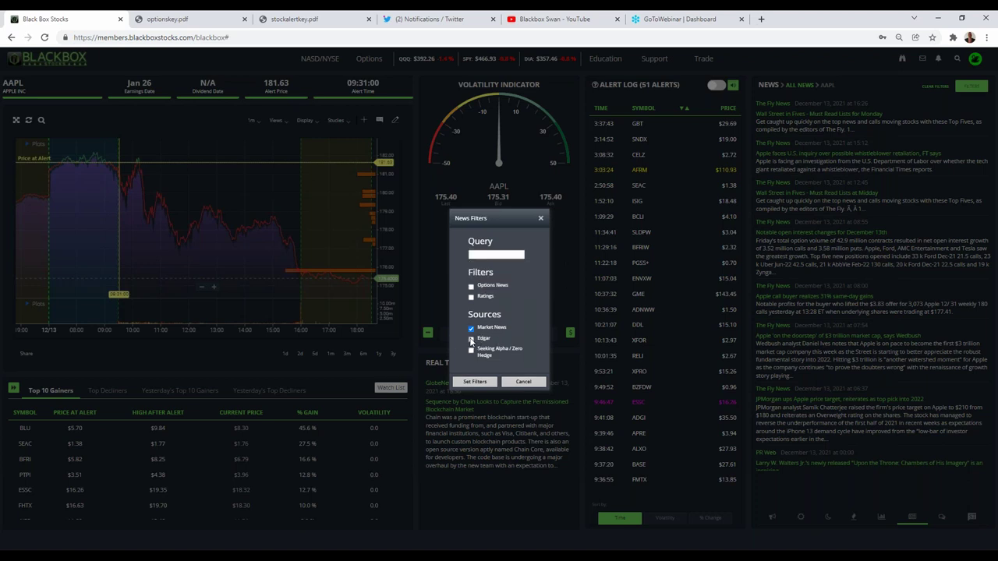
left_click(472, 254)
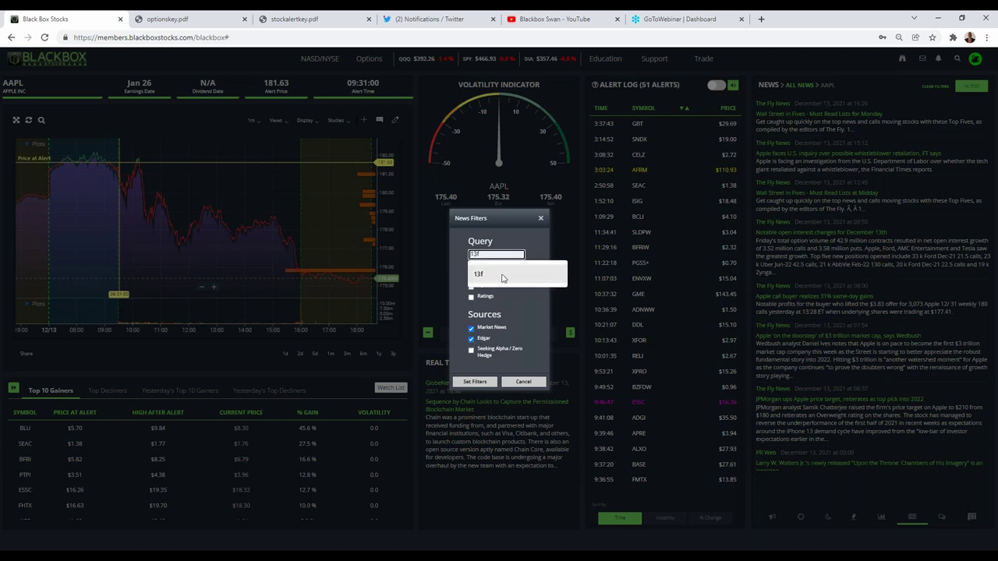
left_click(483, 273)
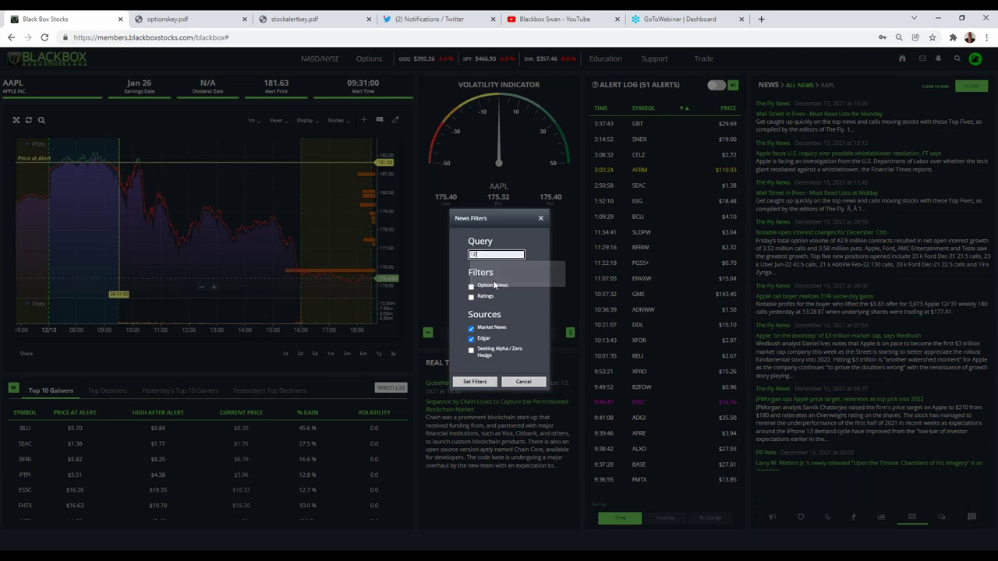
left_click(474, 382)
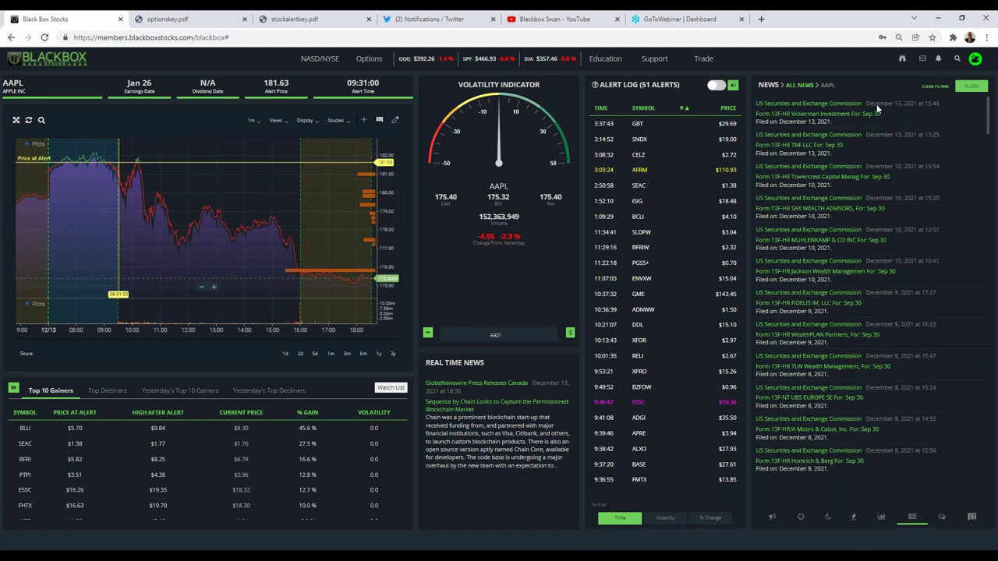
Step: Switch the news feed back to all symbols, and open the Homework chat room to browse its posted video links
left_click(798, 86)
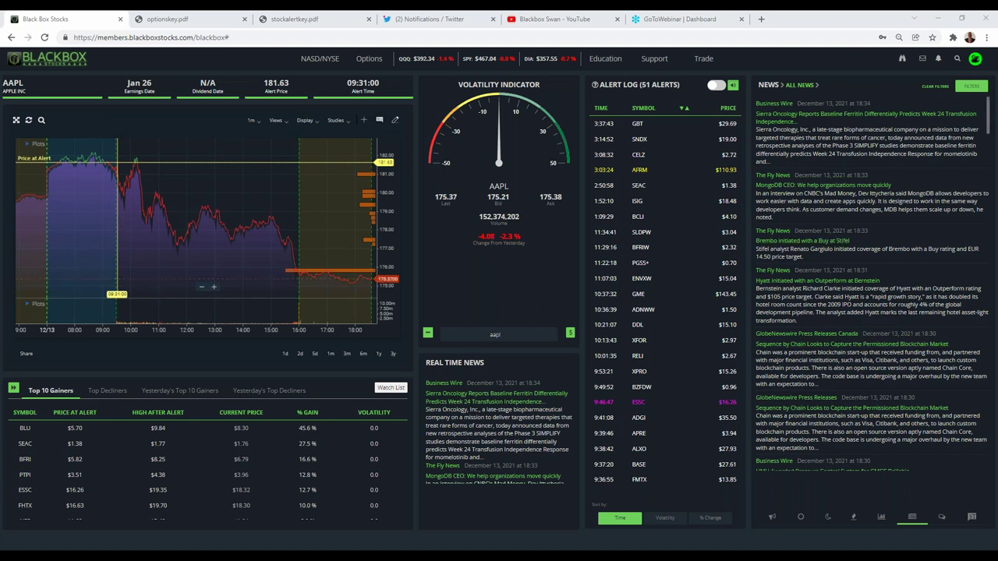
left_click(942, 517)
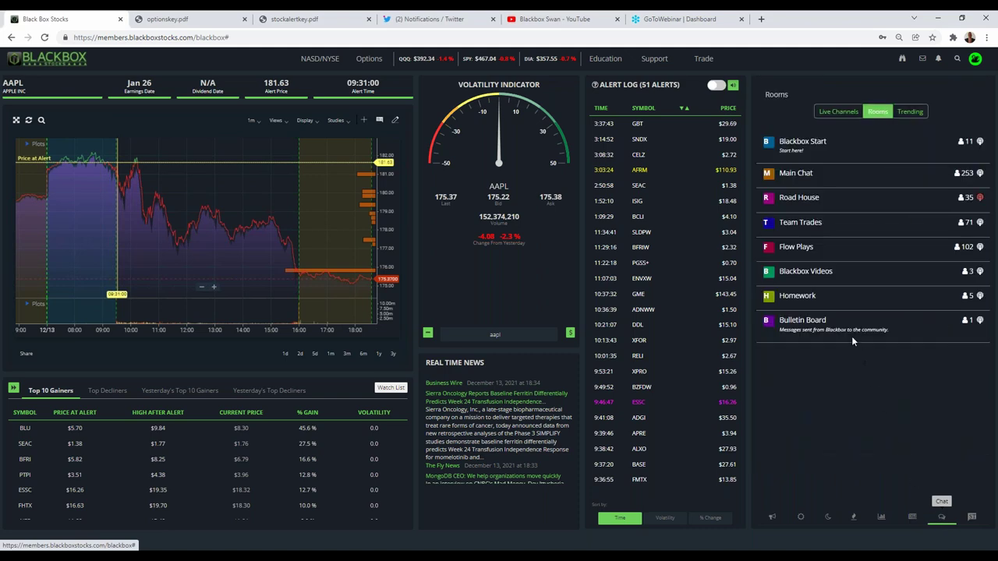
left_click(793, 298)
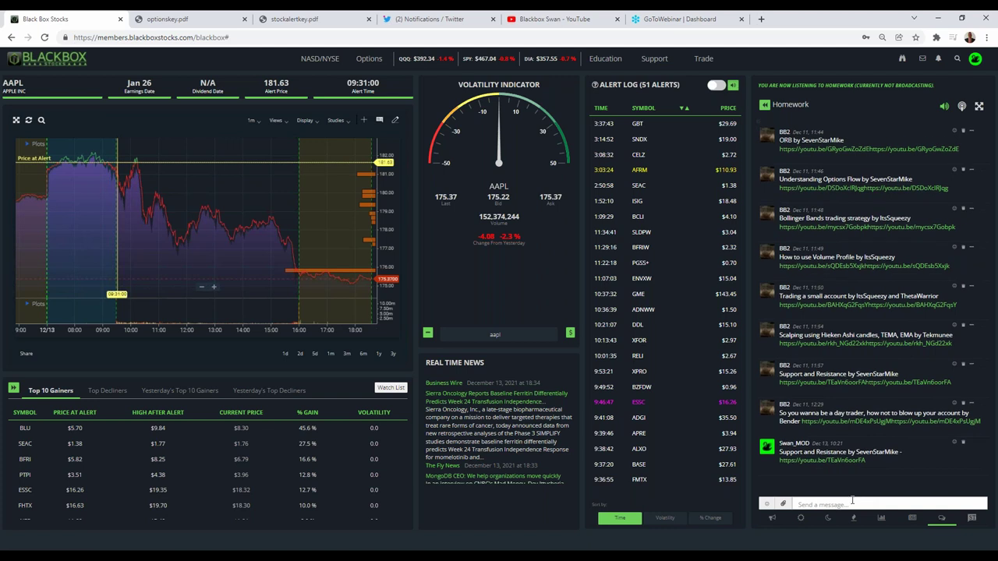
scroll(893, 438, "down", 1)
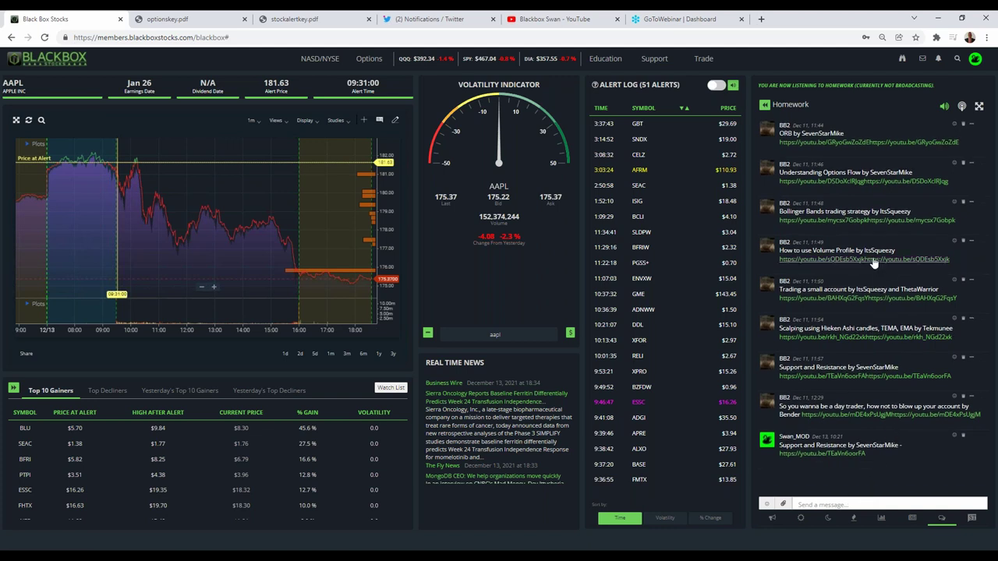